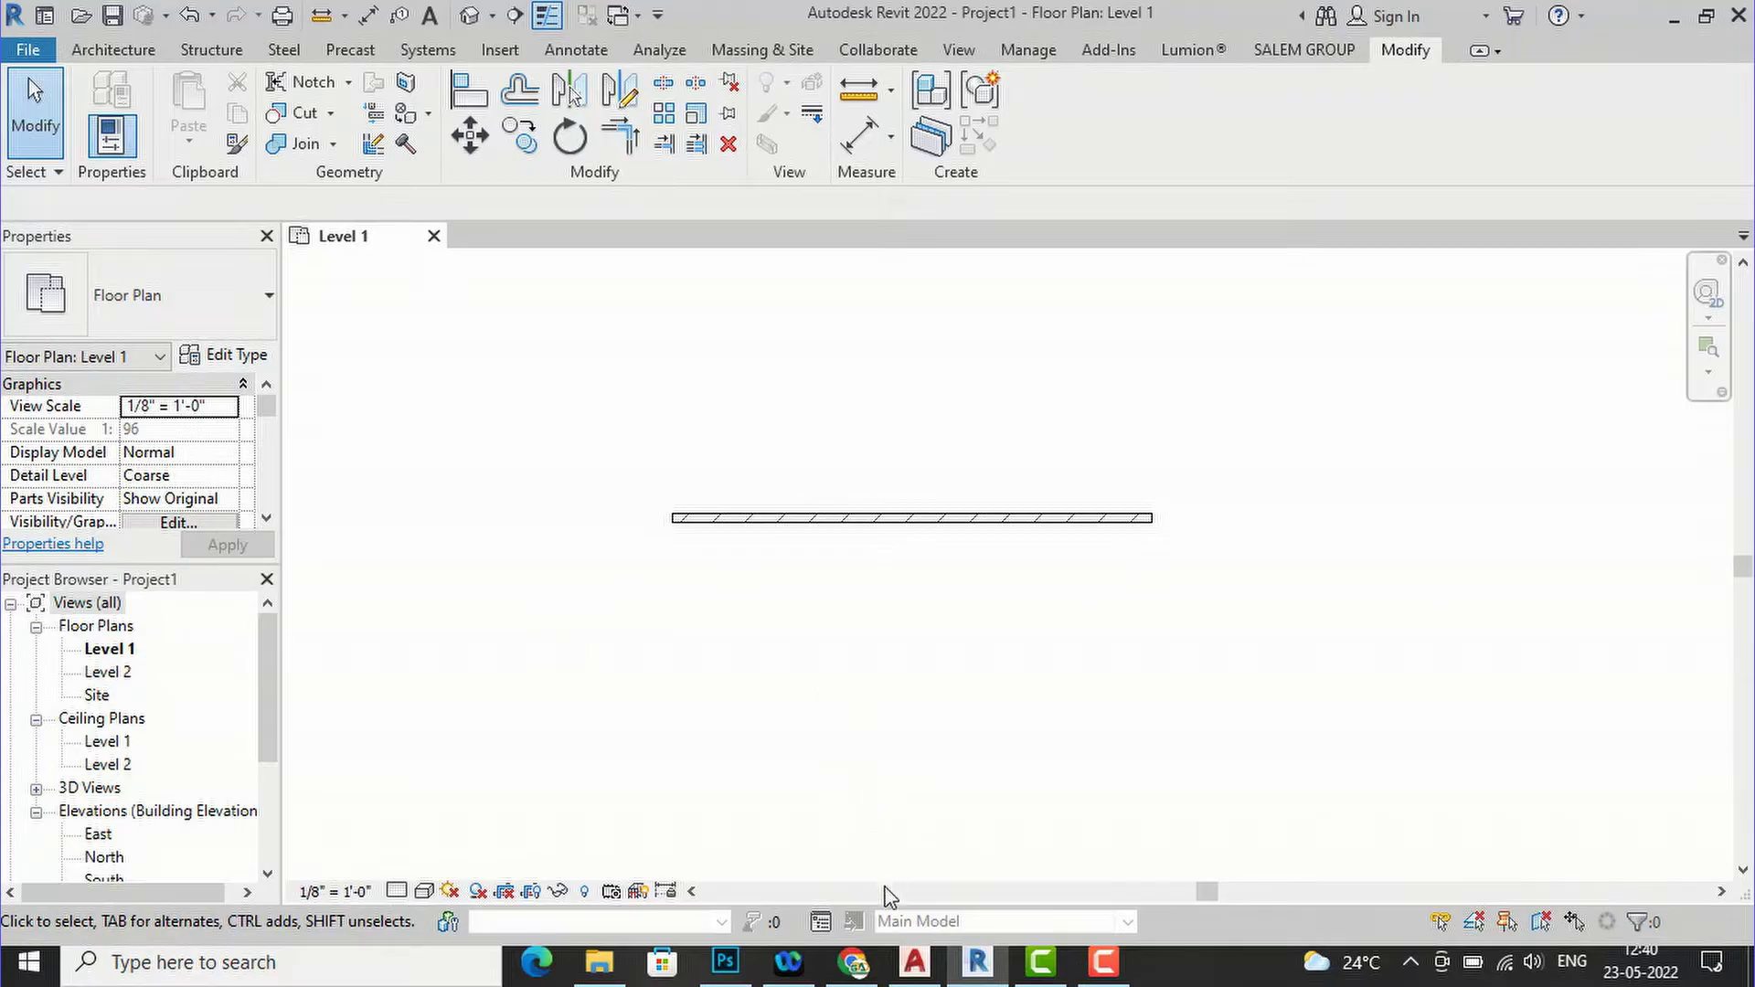
Switch from the Revit floor plan to the Google Images results for 'square jaali png'.
{"action": "left_click", "coordinate": [854, 958]}
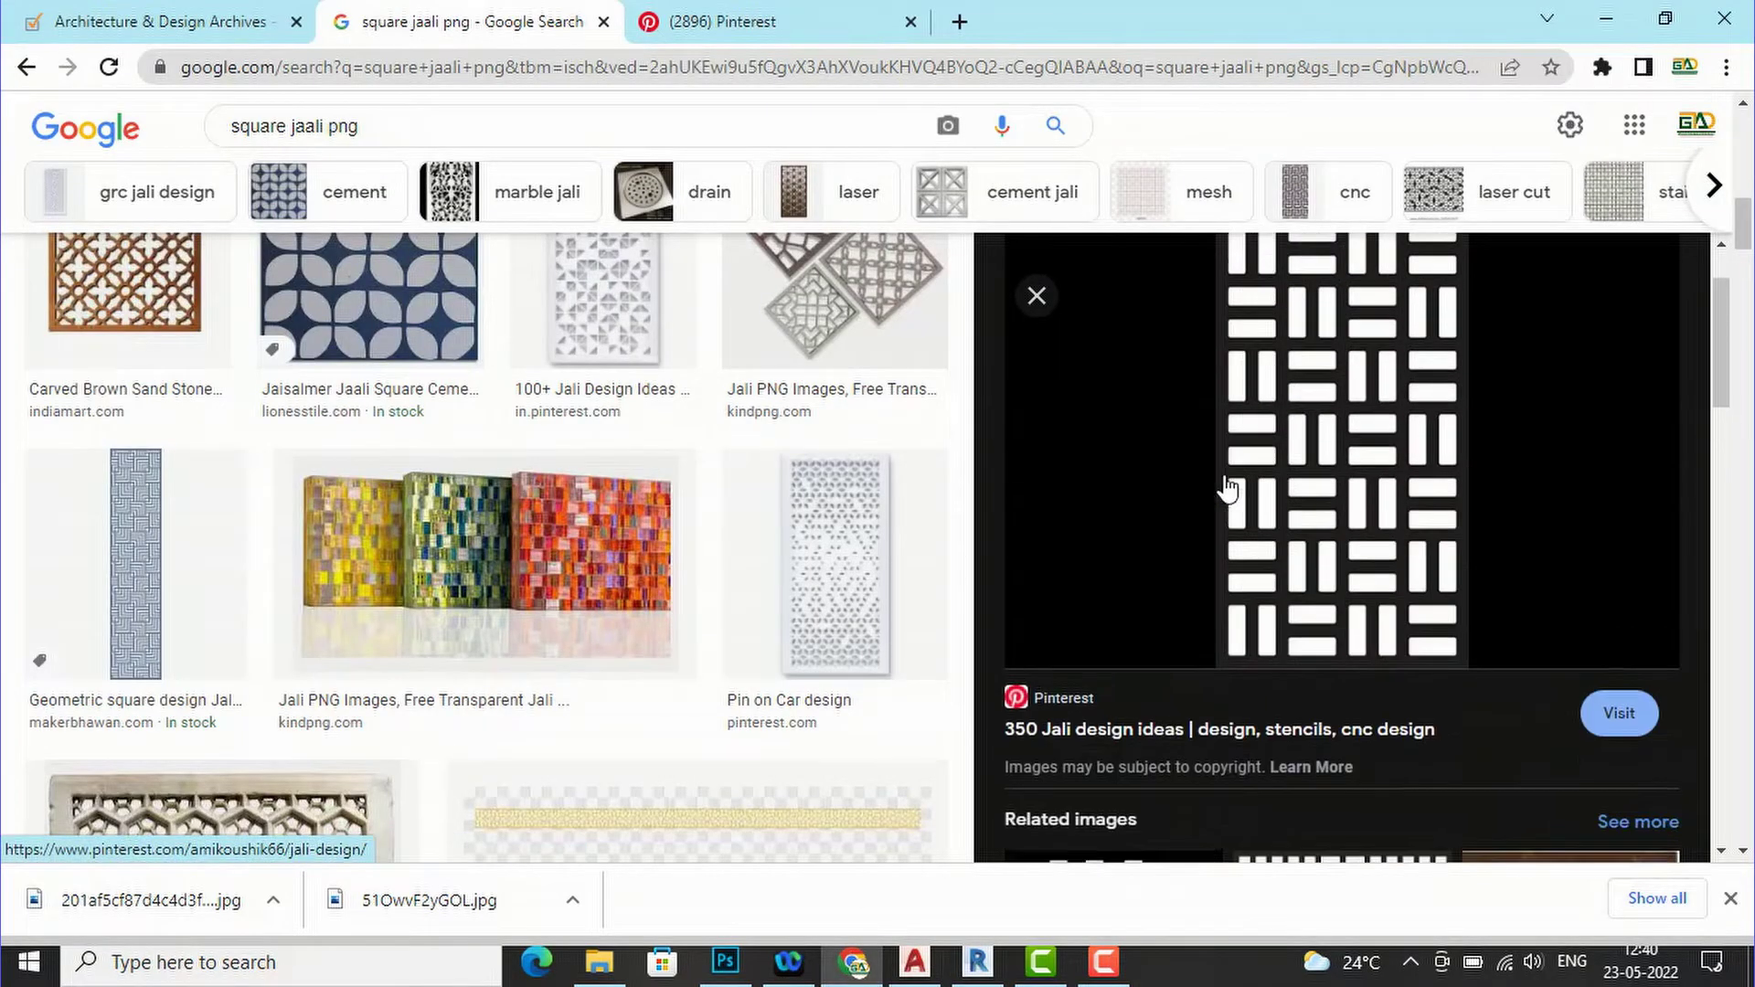
Look over the jaali image results, open the Downloads folder, and bring up the AutoCAD jaali drawing.
{"action": "scroll", "coordinate": [576, 452], "scroll_direction": "up", "scroll_amount": 8}
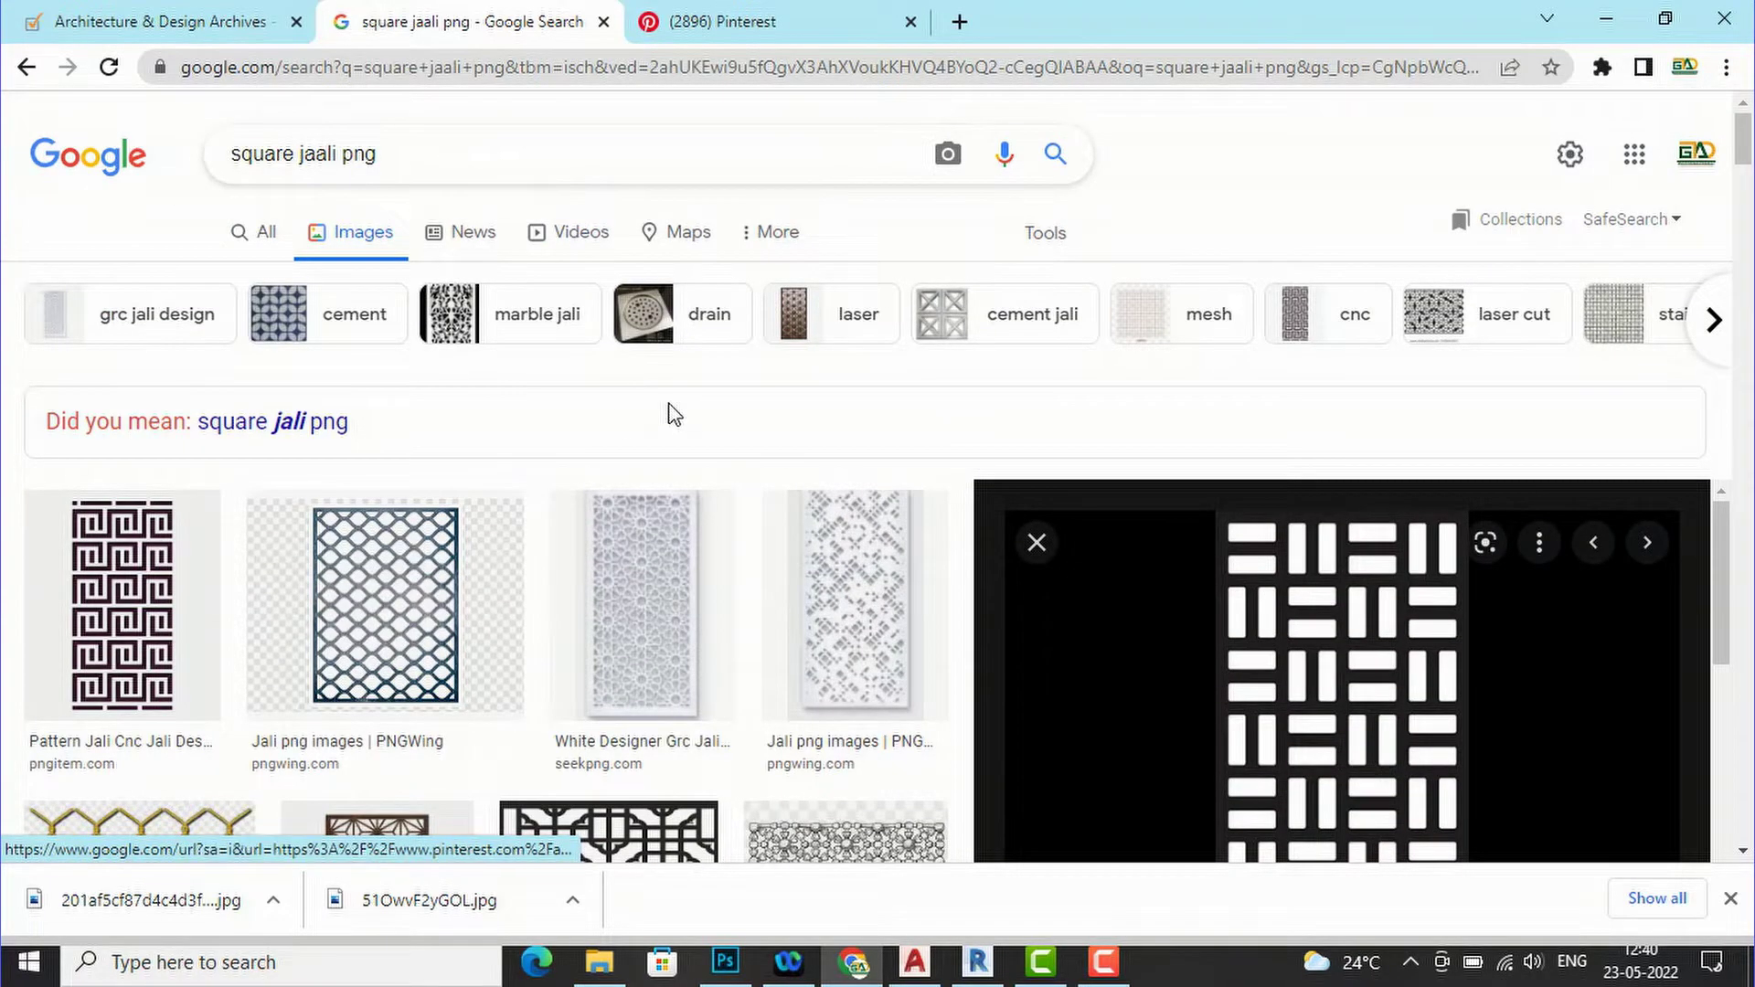
{"action": "scroll", "coordinate": [672, 411], "scroll_direction": "down", "scroll_amount": 7}
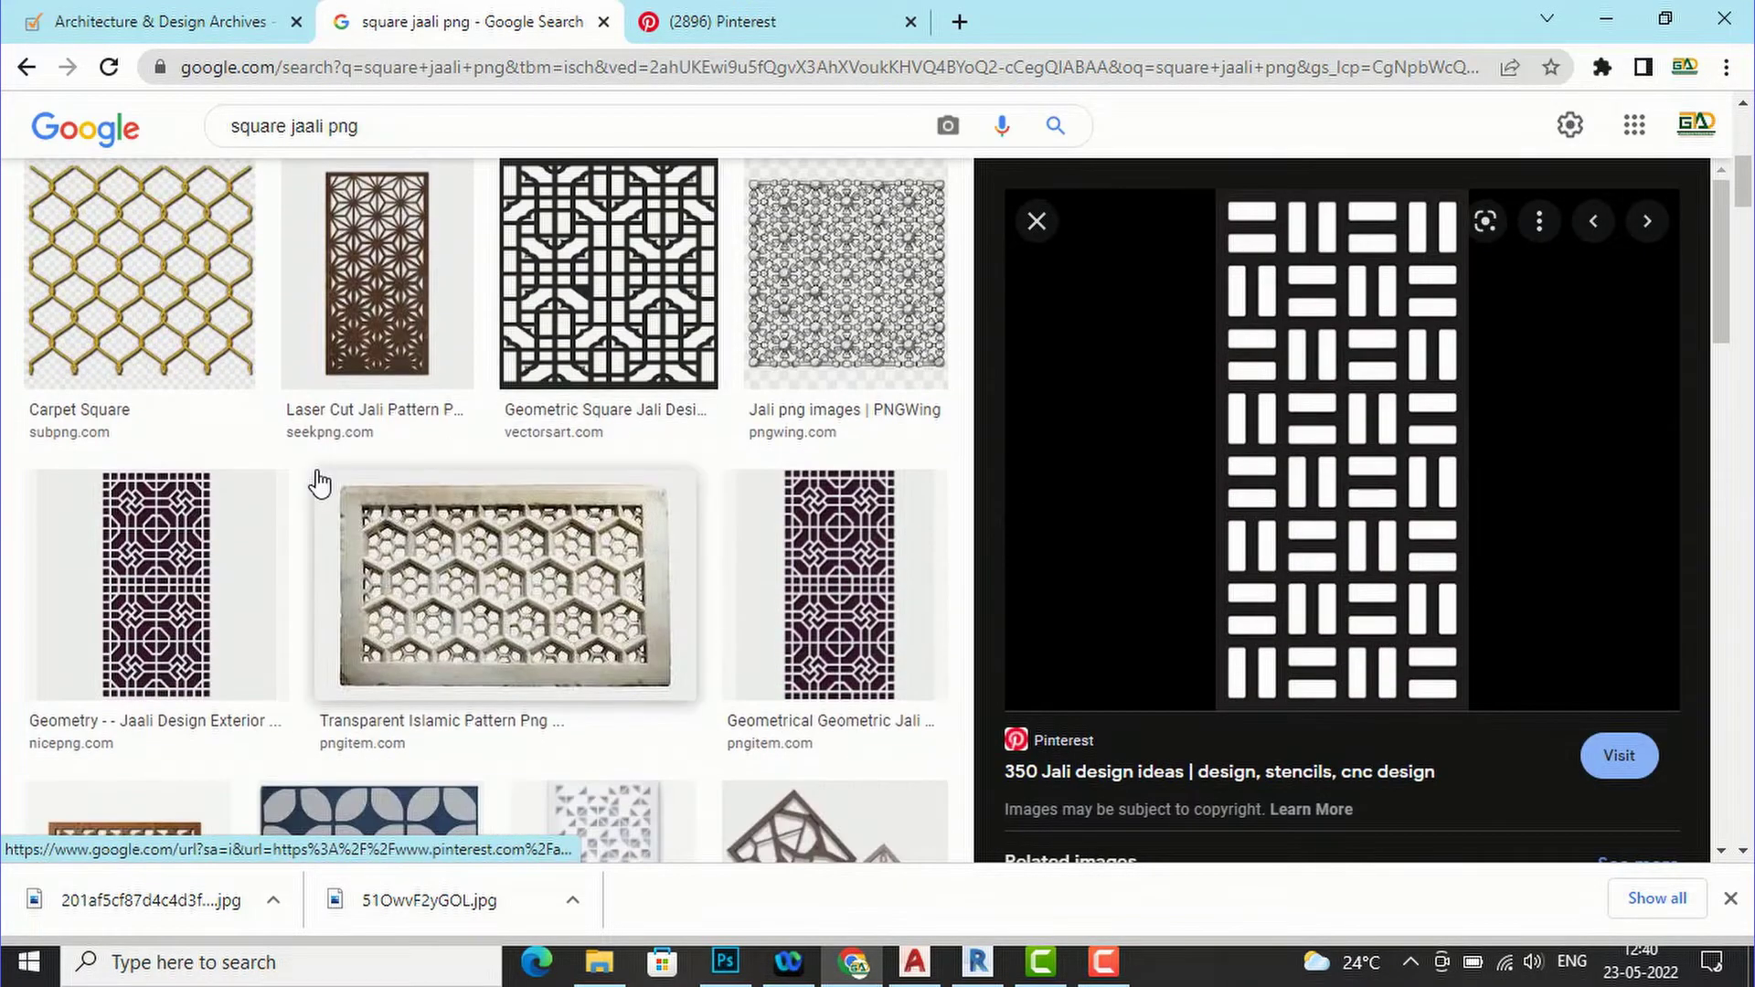
{"action": "scroll", "coordinate": [318, 480], "scroll_direction": "down", "scroll_amount": 5}
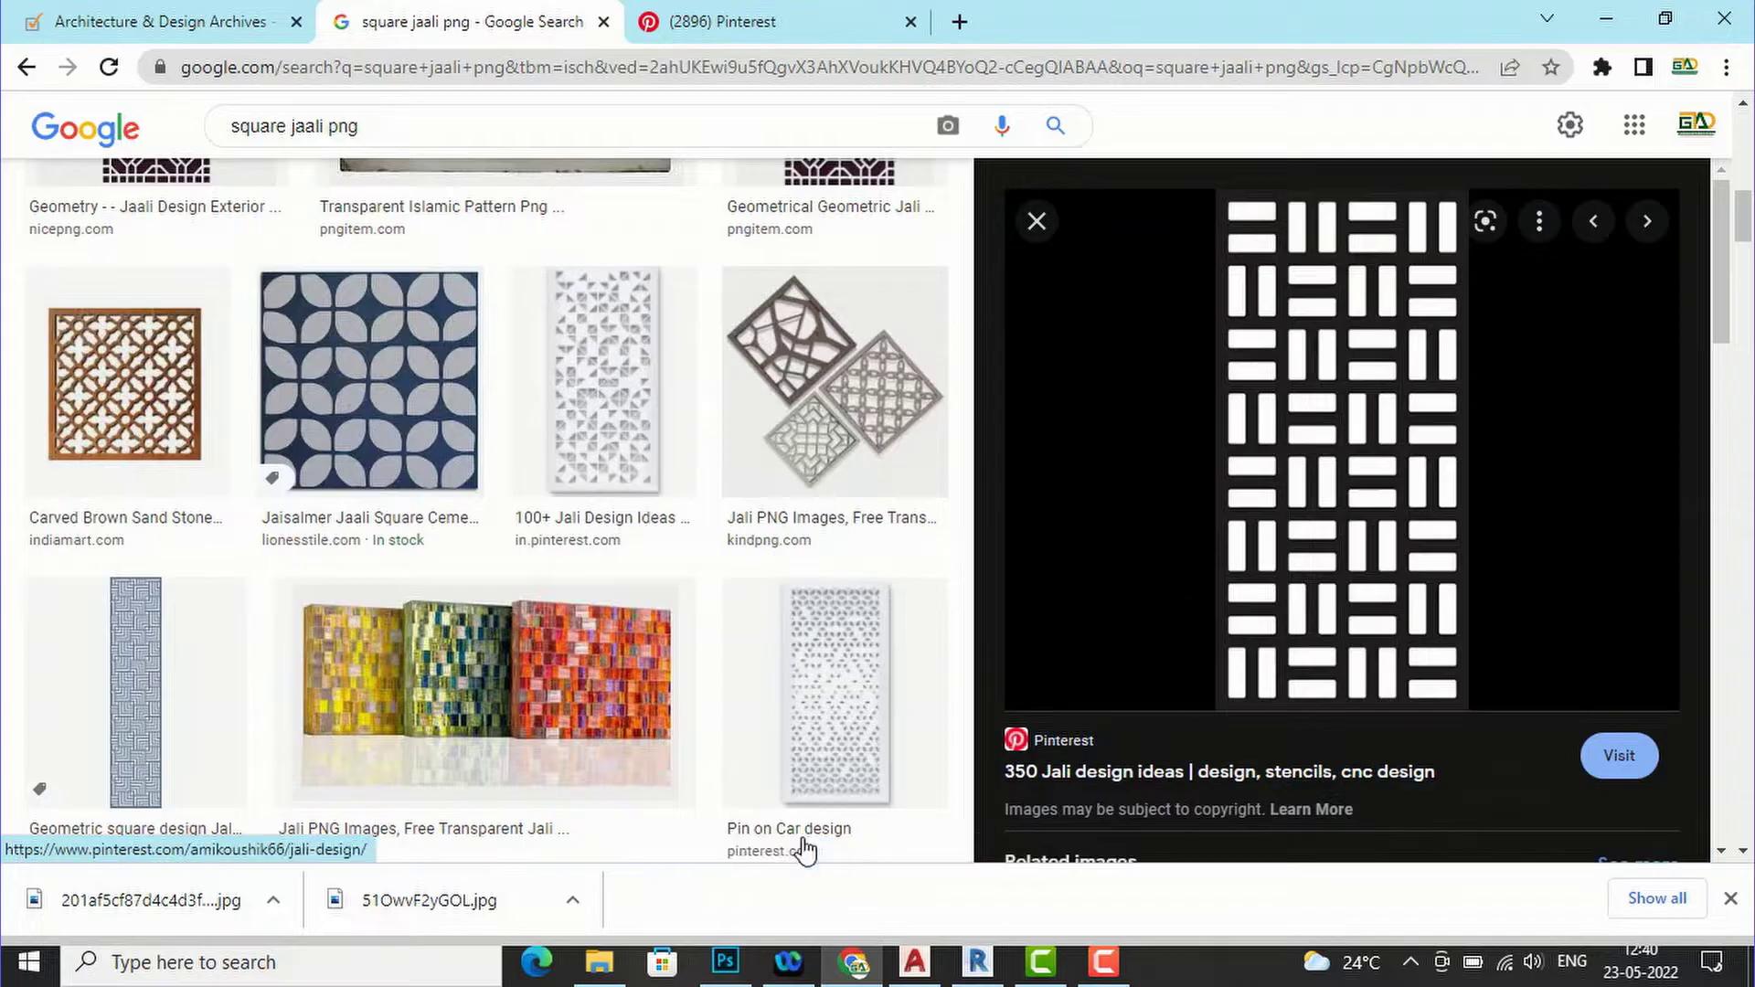
{"action": "left_click", "coordinate": [571, 887]}
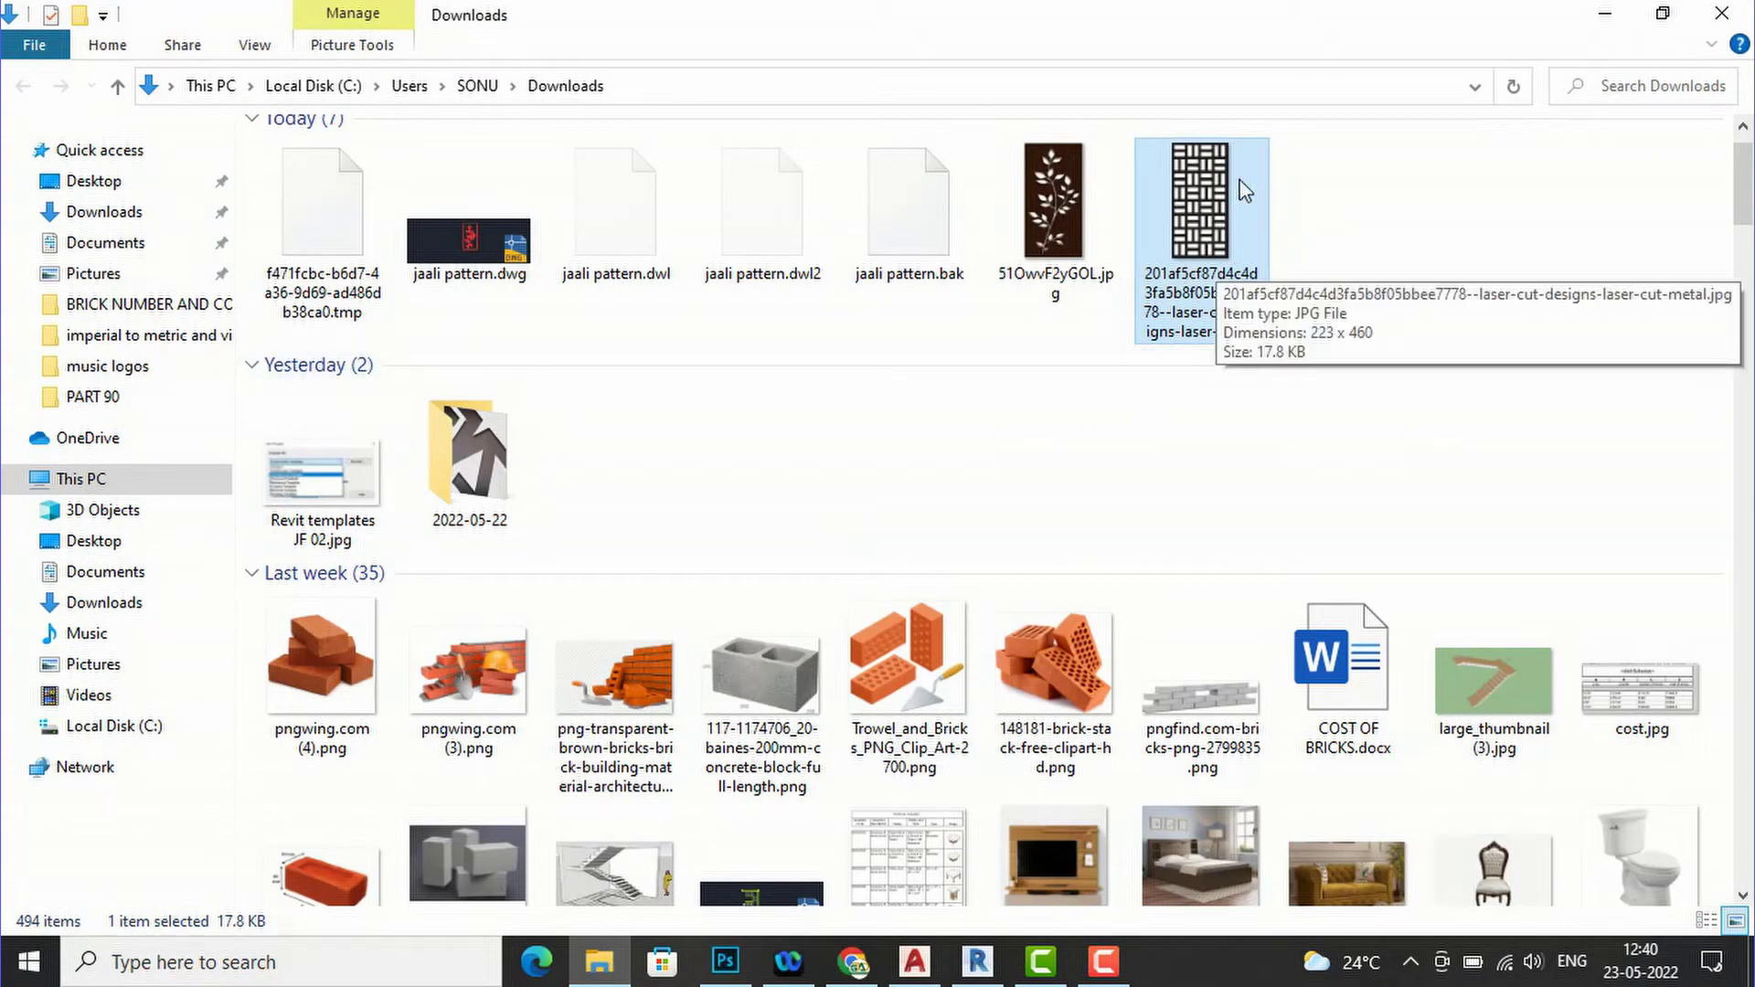
{"action": "right_click", "coordinate": [907, 965]}
{"action": "left_click", "coordinate": [913, 962]}
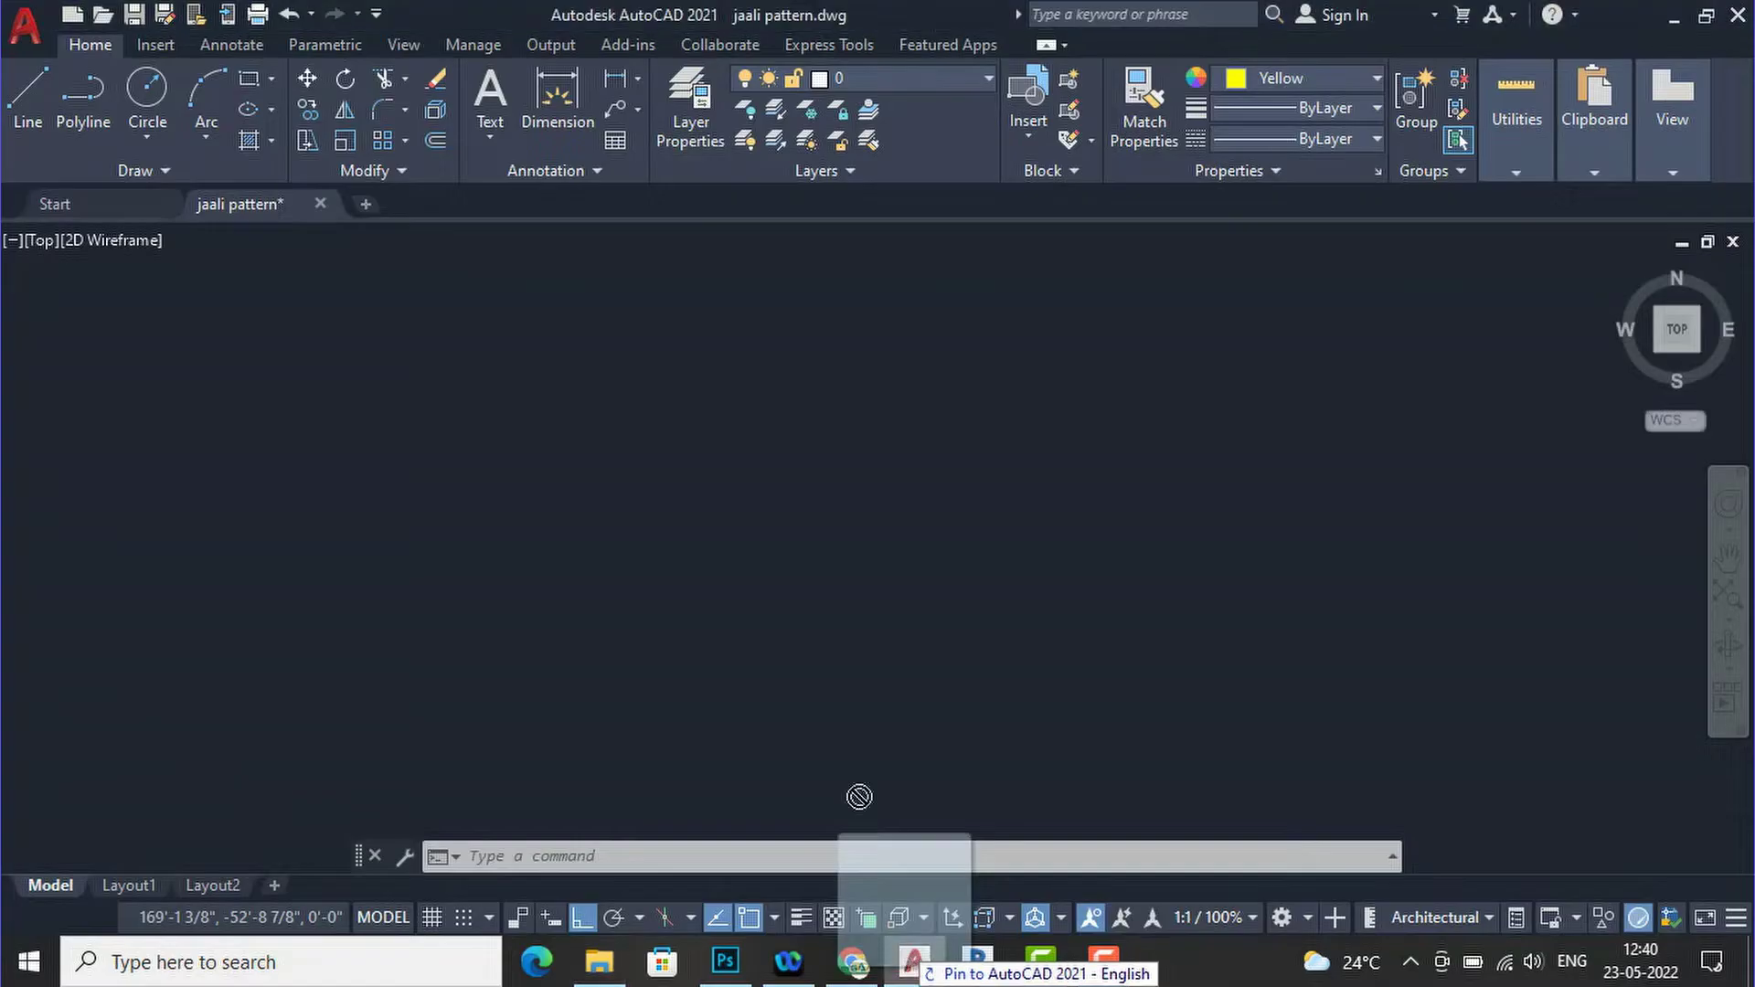
Insert the downloaded jaali image at scale 1 with 0° rotation.
{"action": "left_click", "coordinate": [800, 606]}
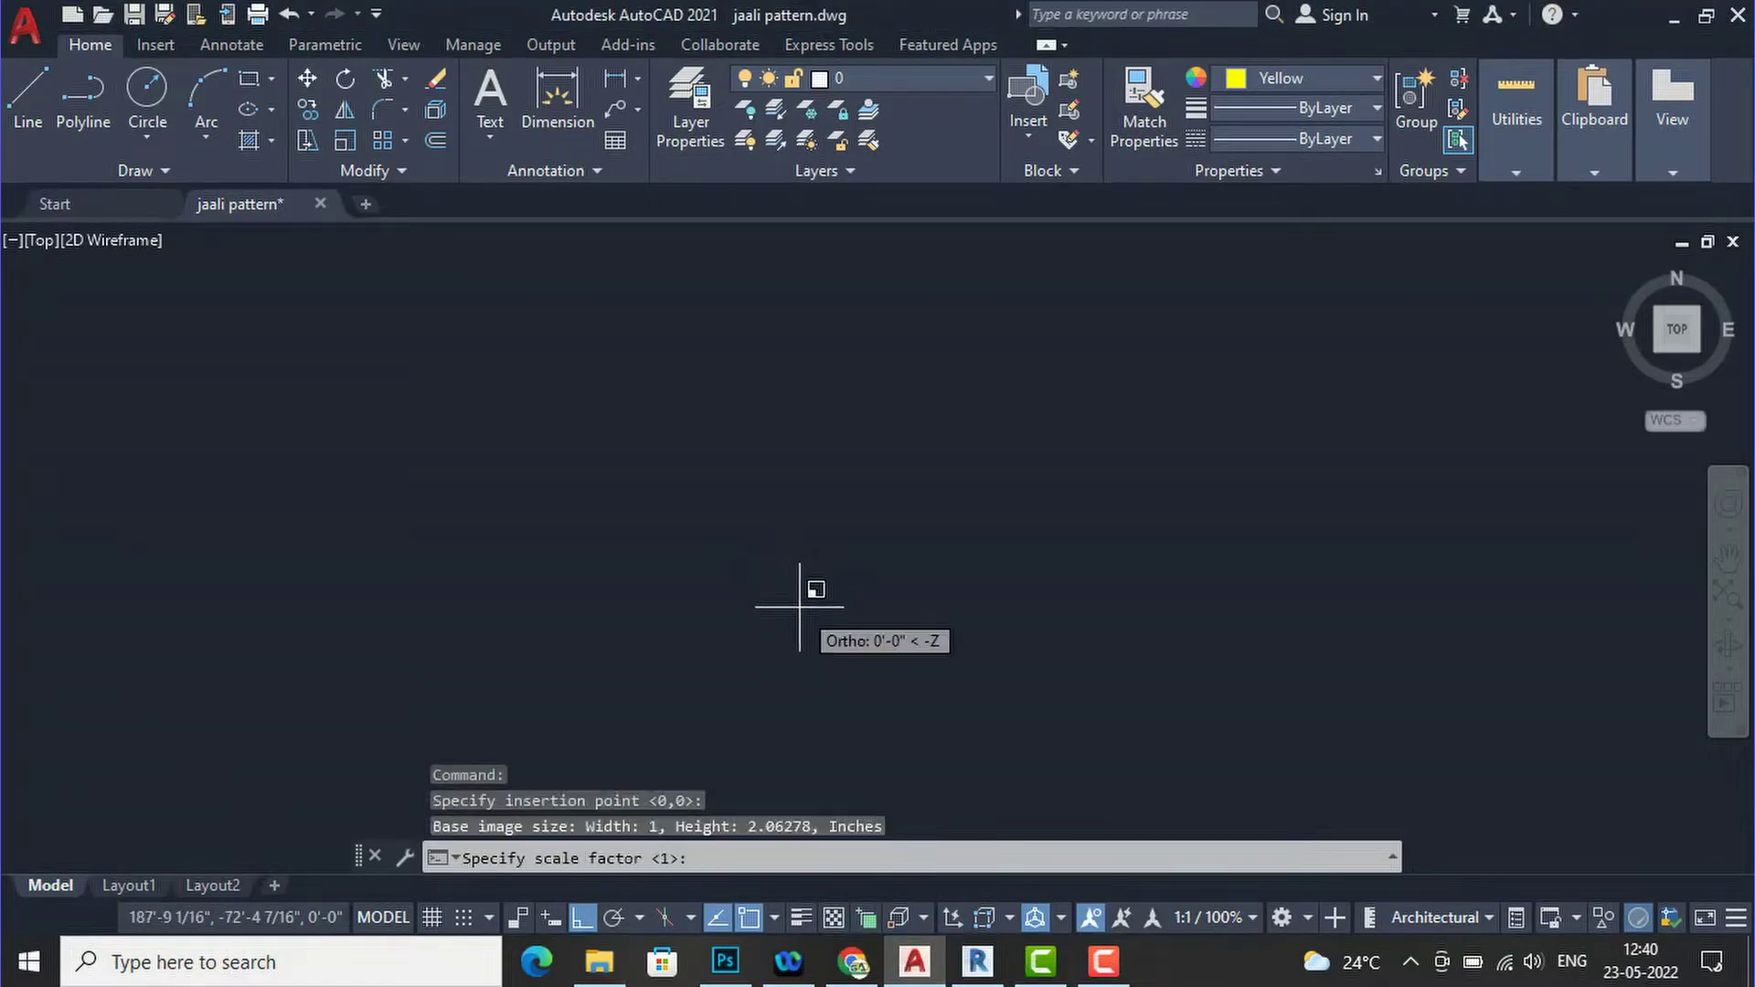
{"action": "left_click", "coordinate": [807, 481]}
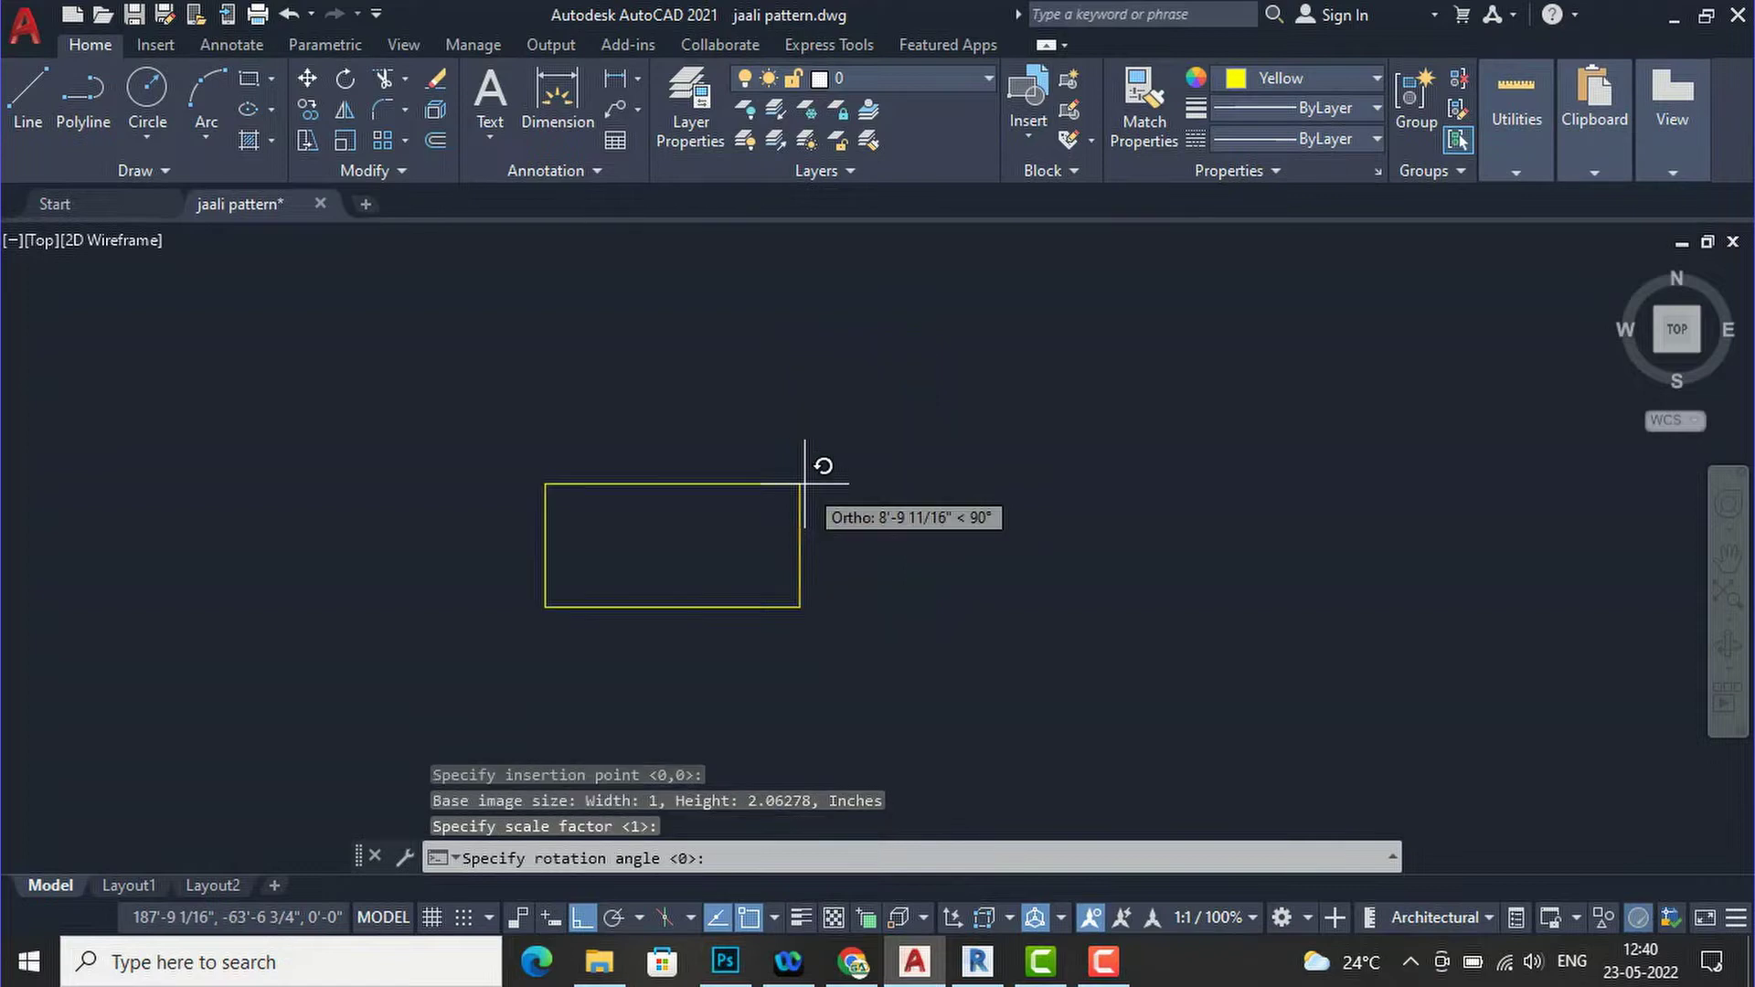
{"action": "left_click", "coordinate": [1089, 634]}
{"action": "scroll", "coordinate": [859, 346], "scroll_direction": "up", "scroll_amount": 4}
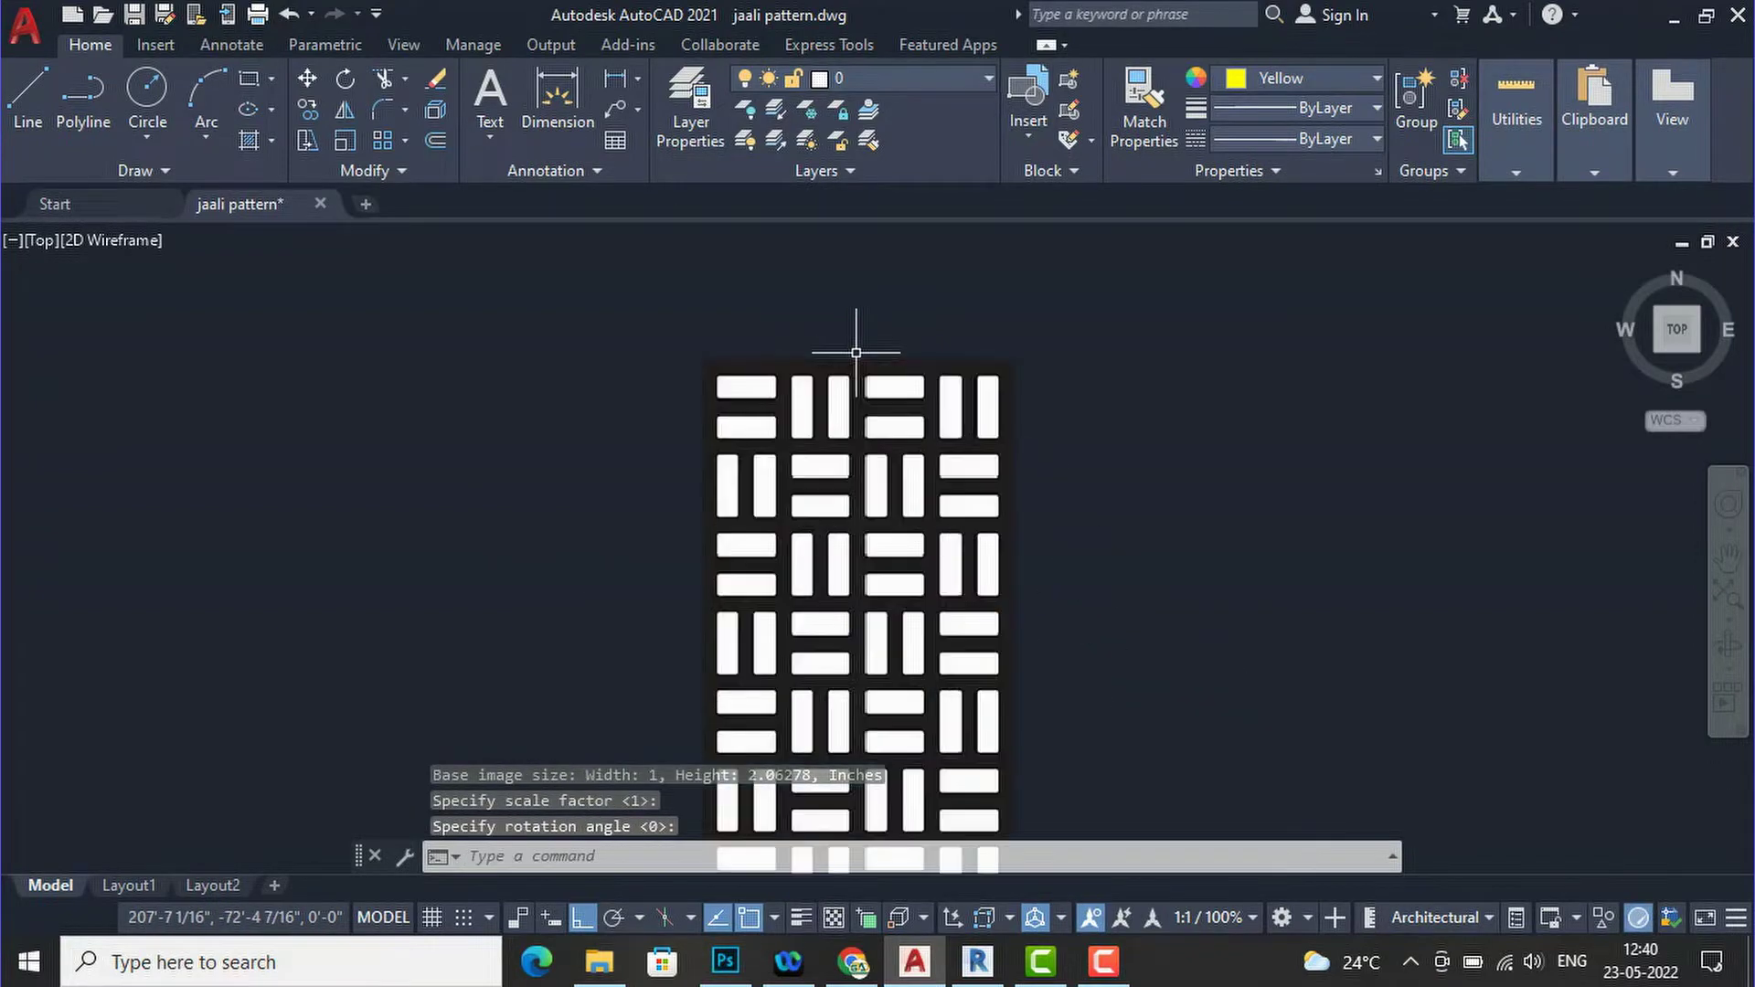
{"action": "scroll", "coordinate": [716, 324], "scroll_direction": "down", "scroll_amount": 4}
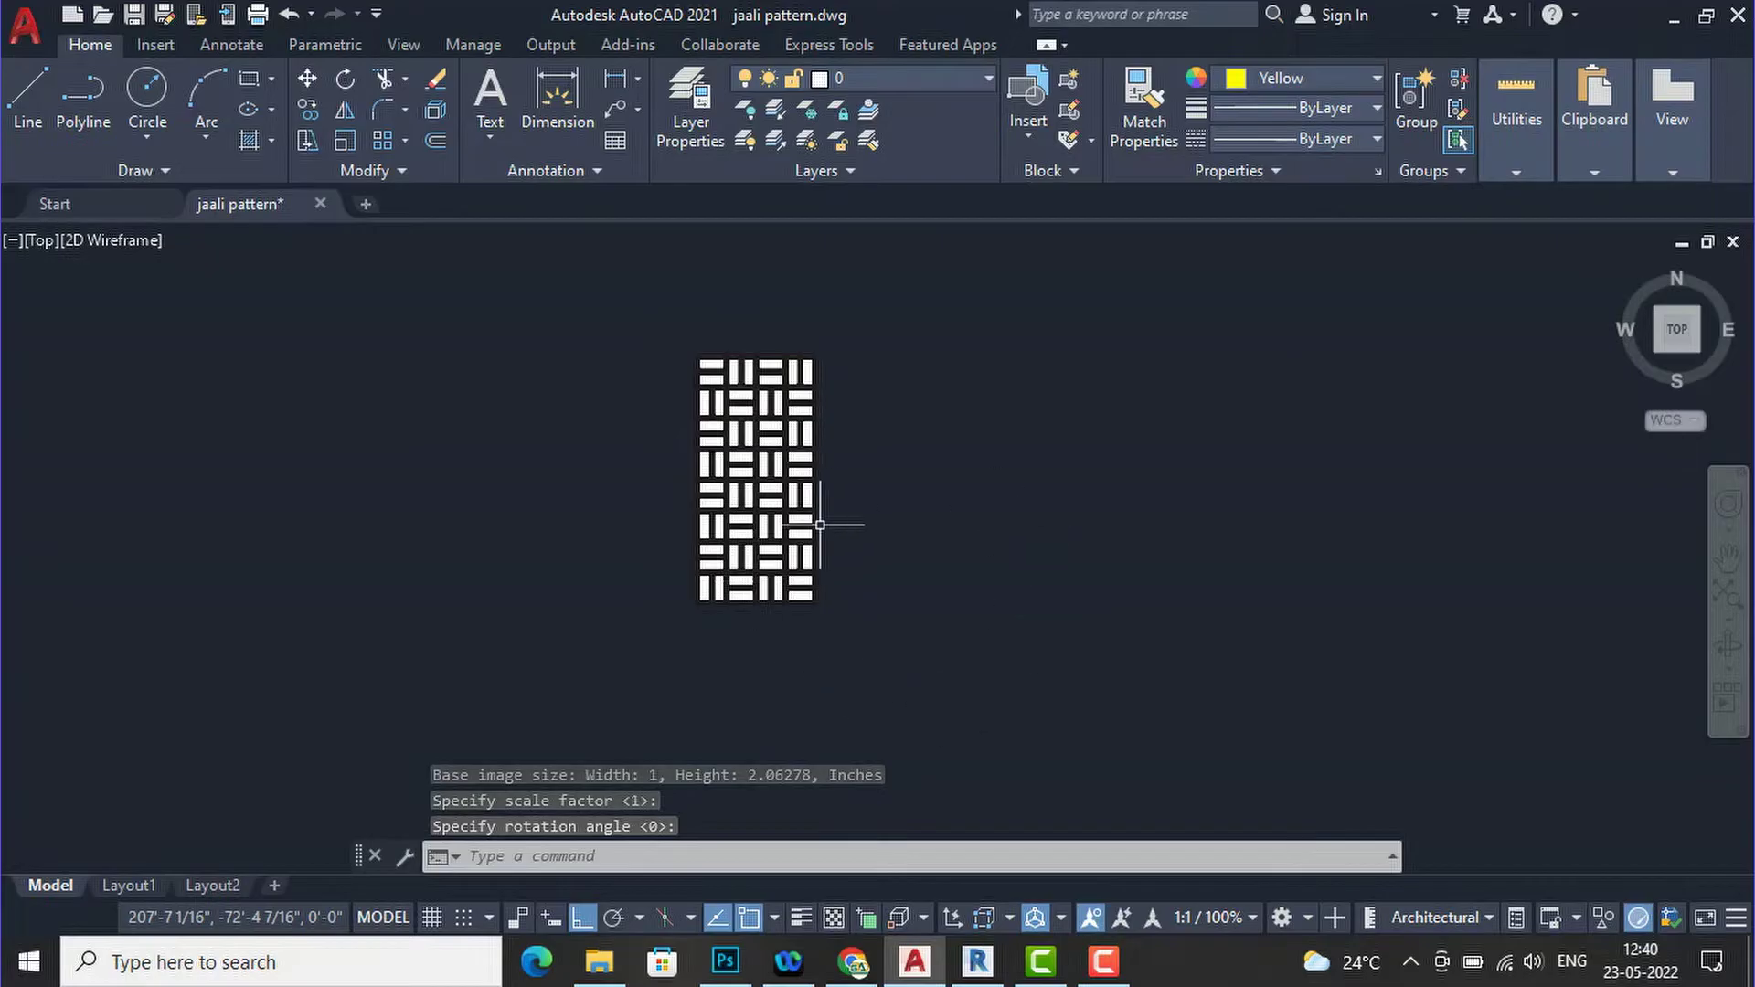
{"action": "scroll", "coordinate": [911, 565], "scroll_direction": "up", "scroll_amount": 2}
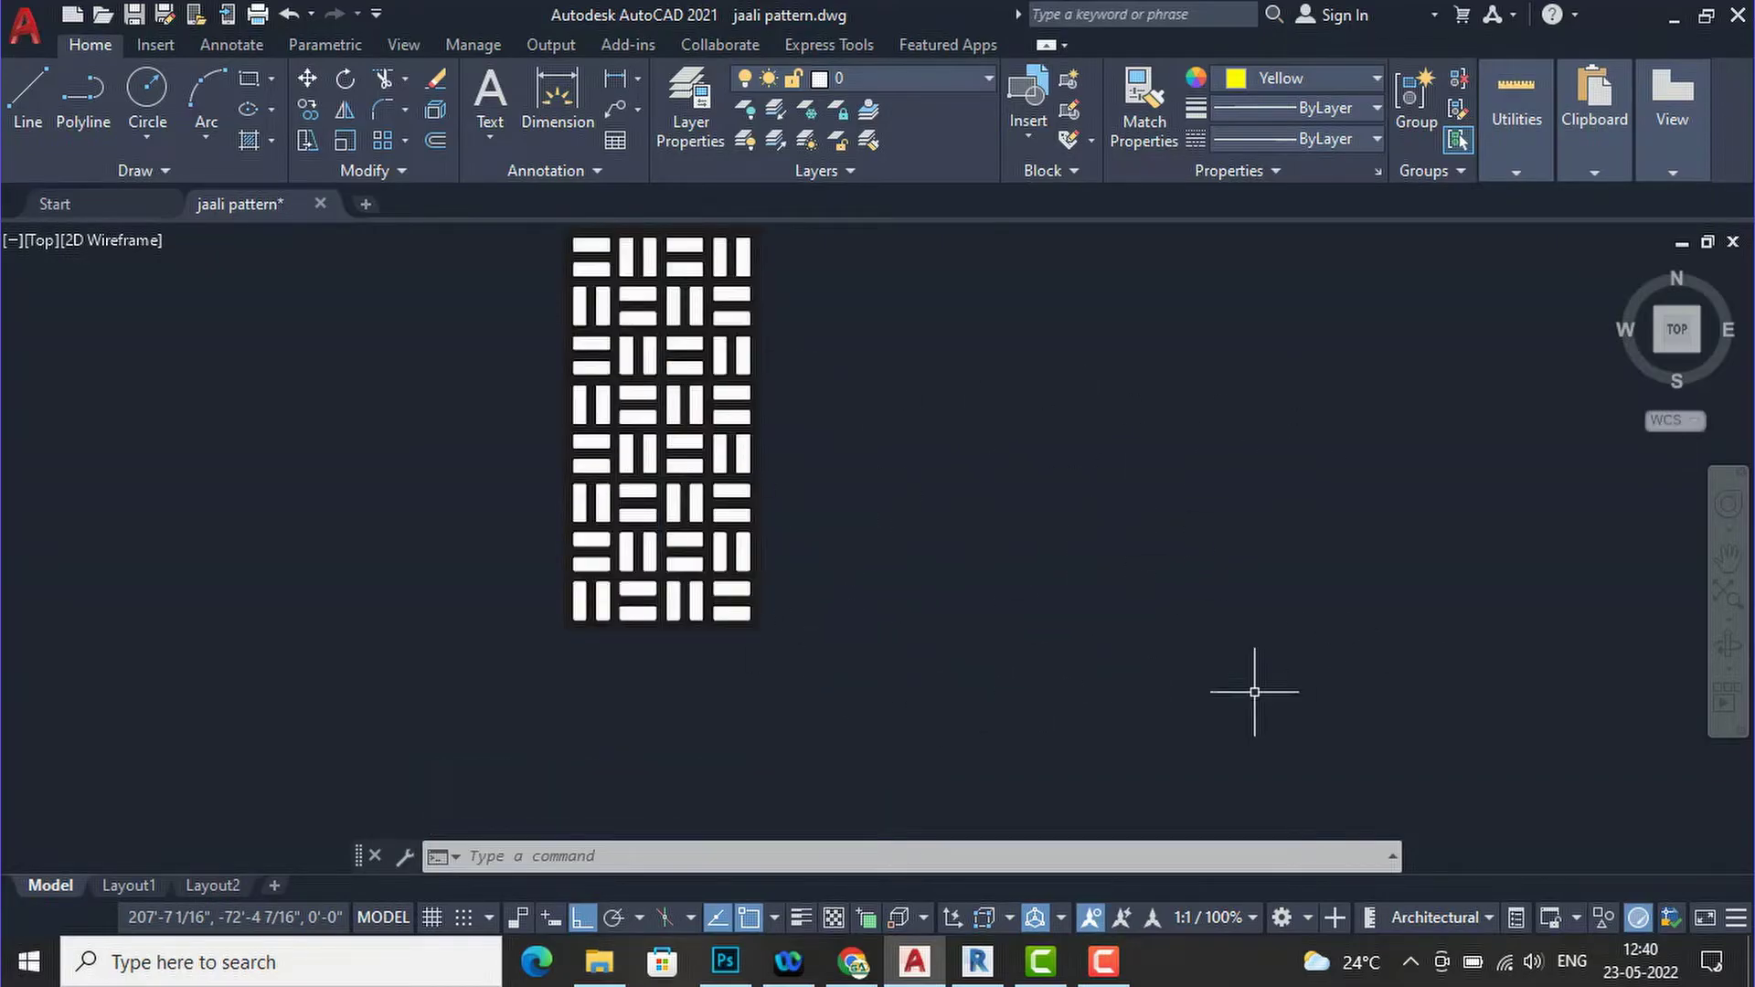
{"action": "scroll", "coordinate": [776, 705], "scroll_direction": "down", "scroll_amount": 2}
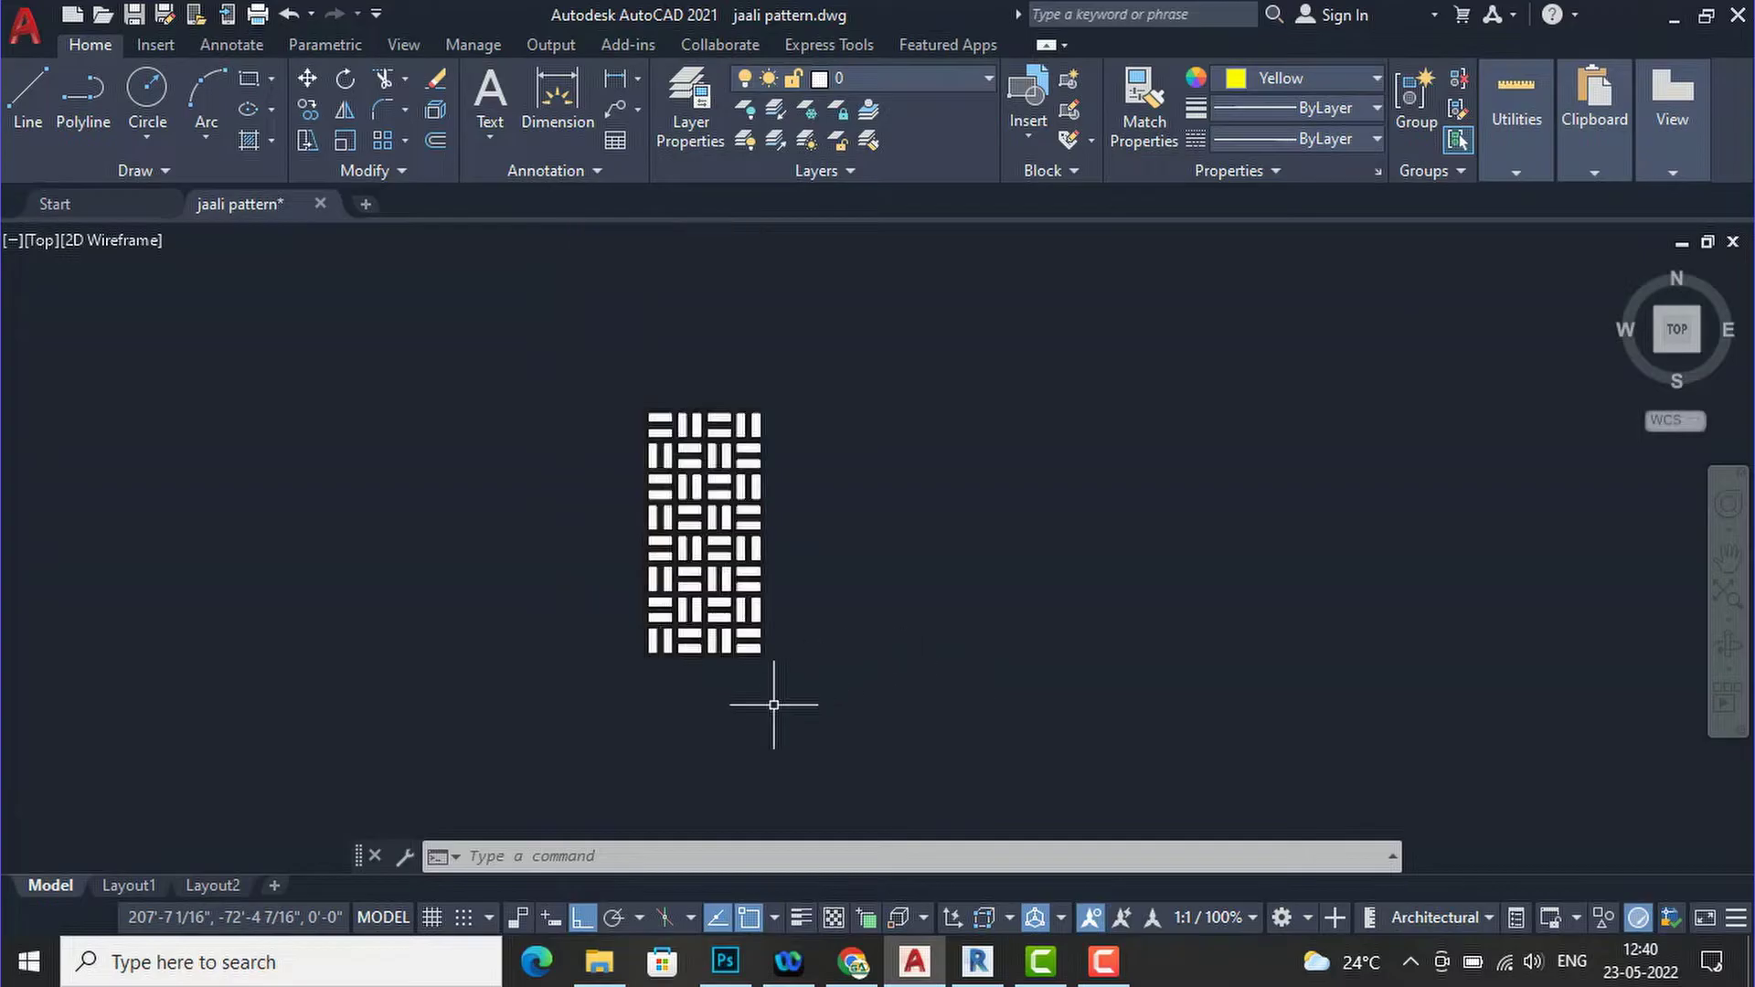
Draw a 6' by 3' rectangle beside the jaali image using the Dimensions option.
{"action": "left_click", "coordinate": [251, 83]}
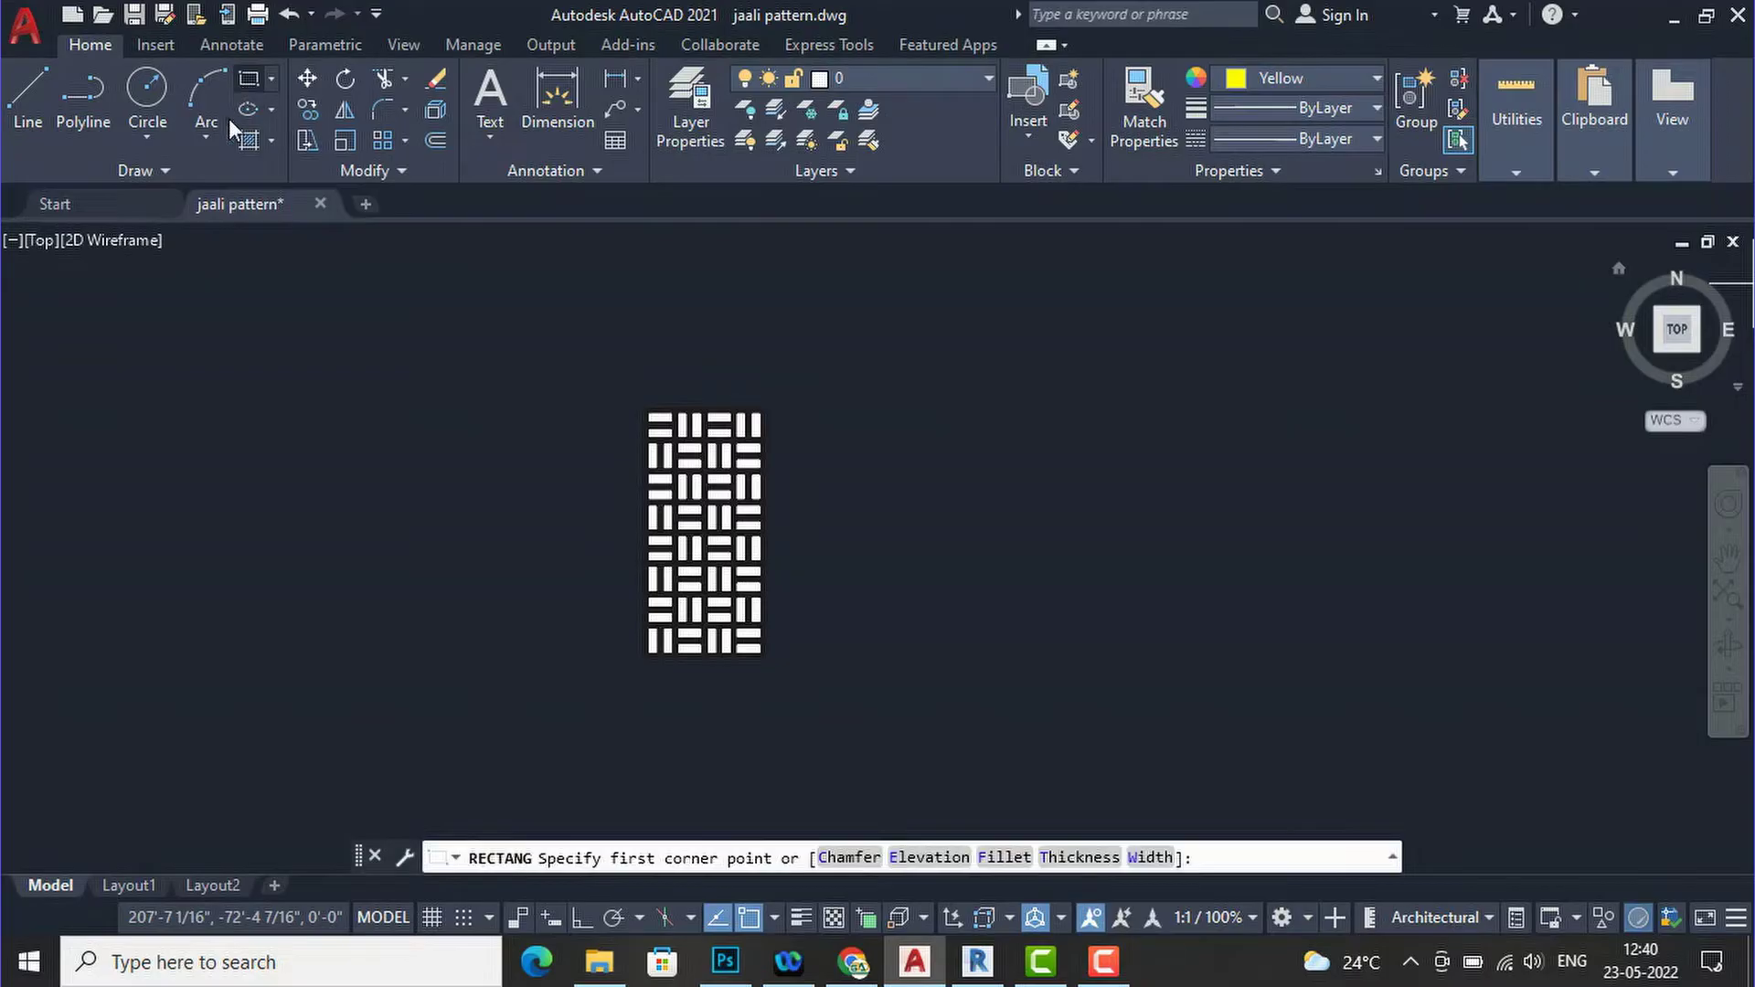
{"action": "left_click", "coordinate": [1054, 673]}
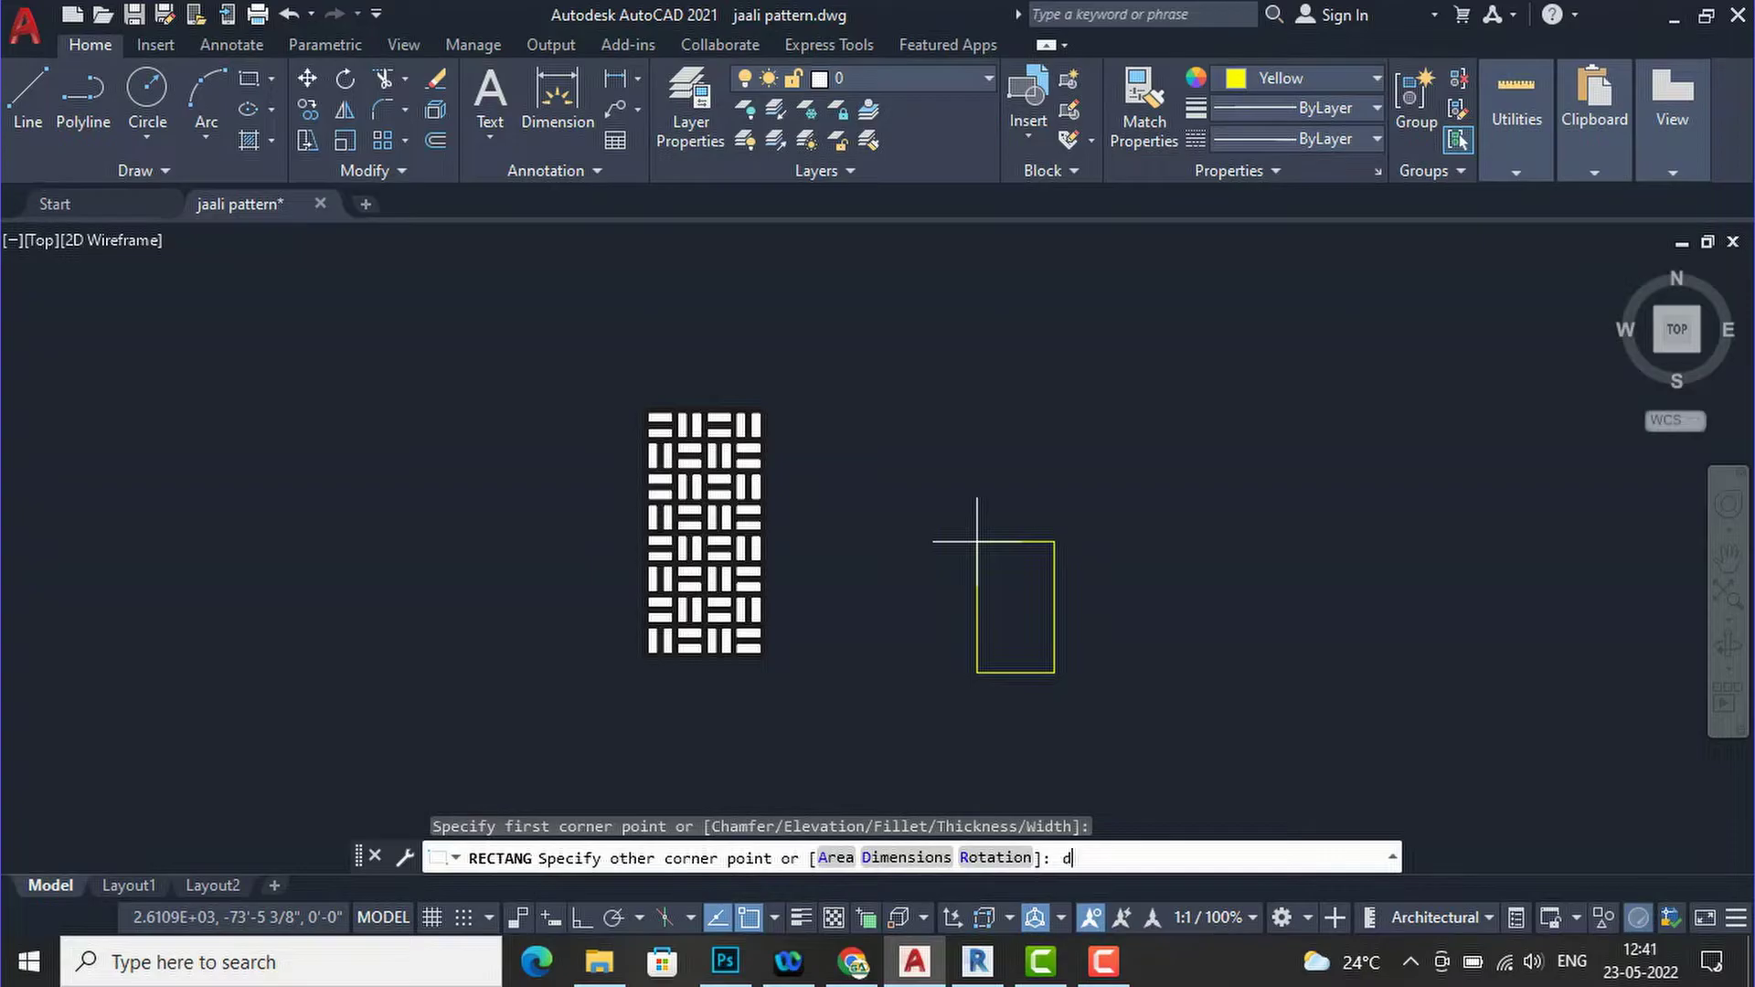
{"action": "key", "text": "Return"}
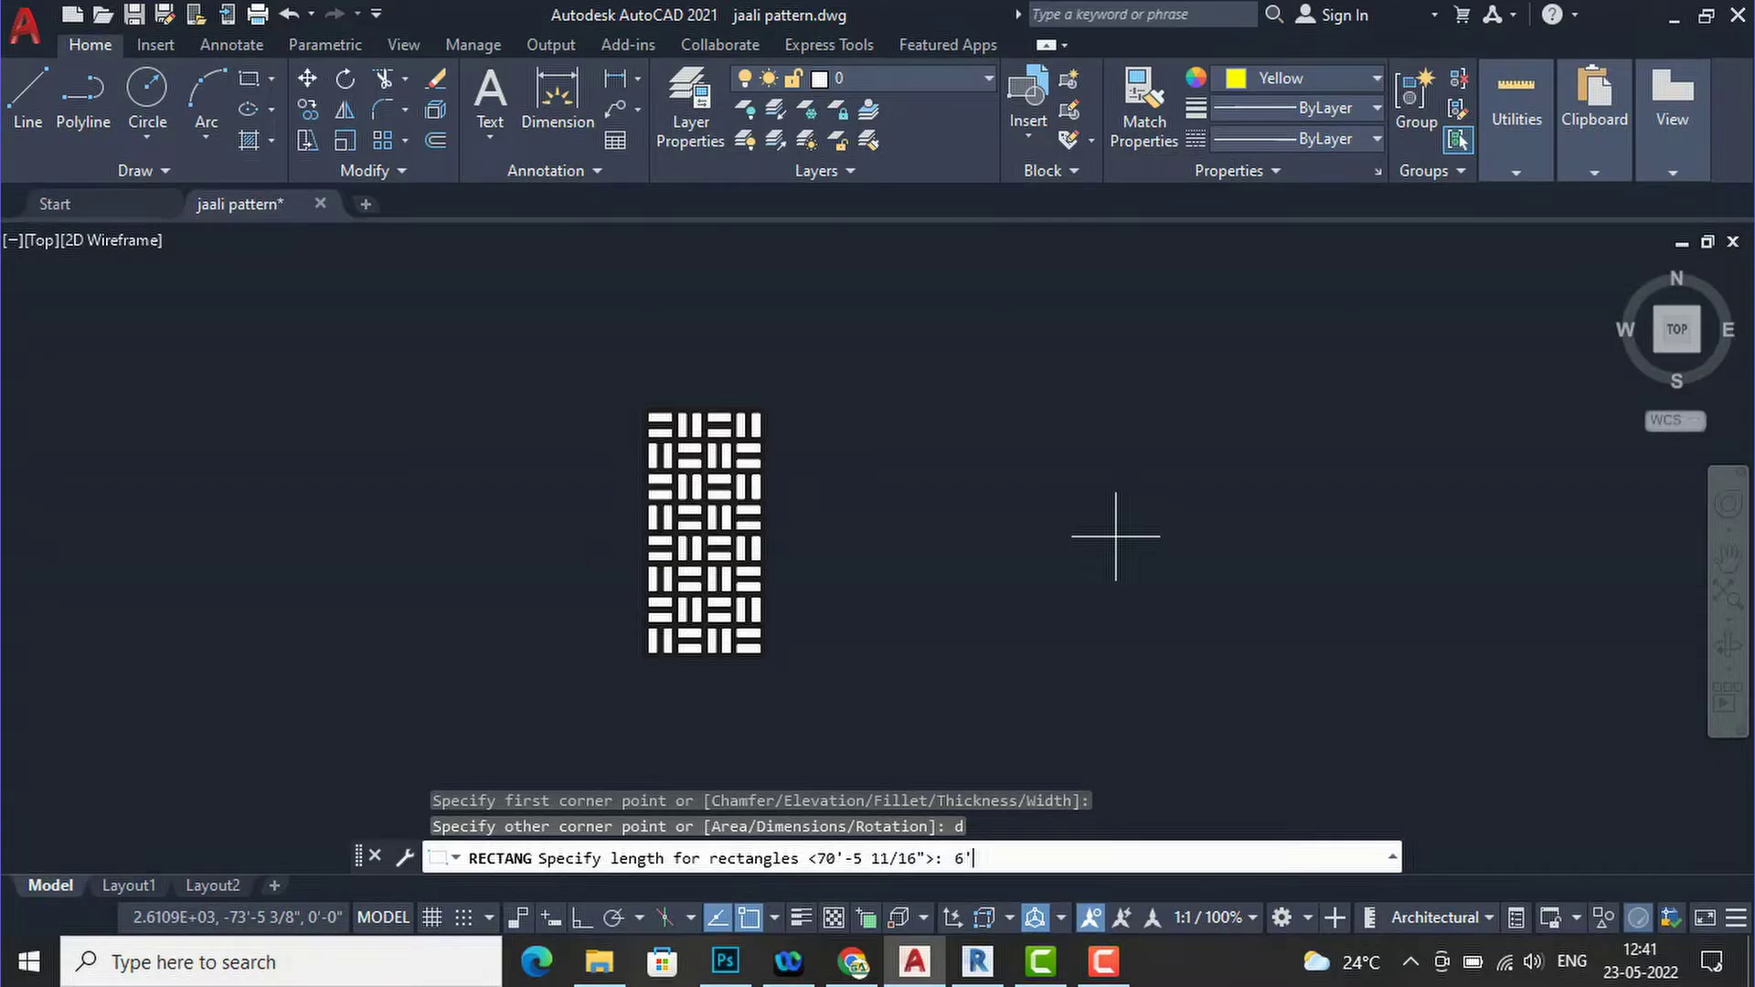
{"action": "key", "text": "Return"}
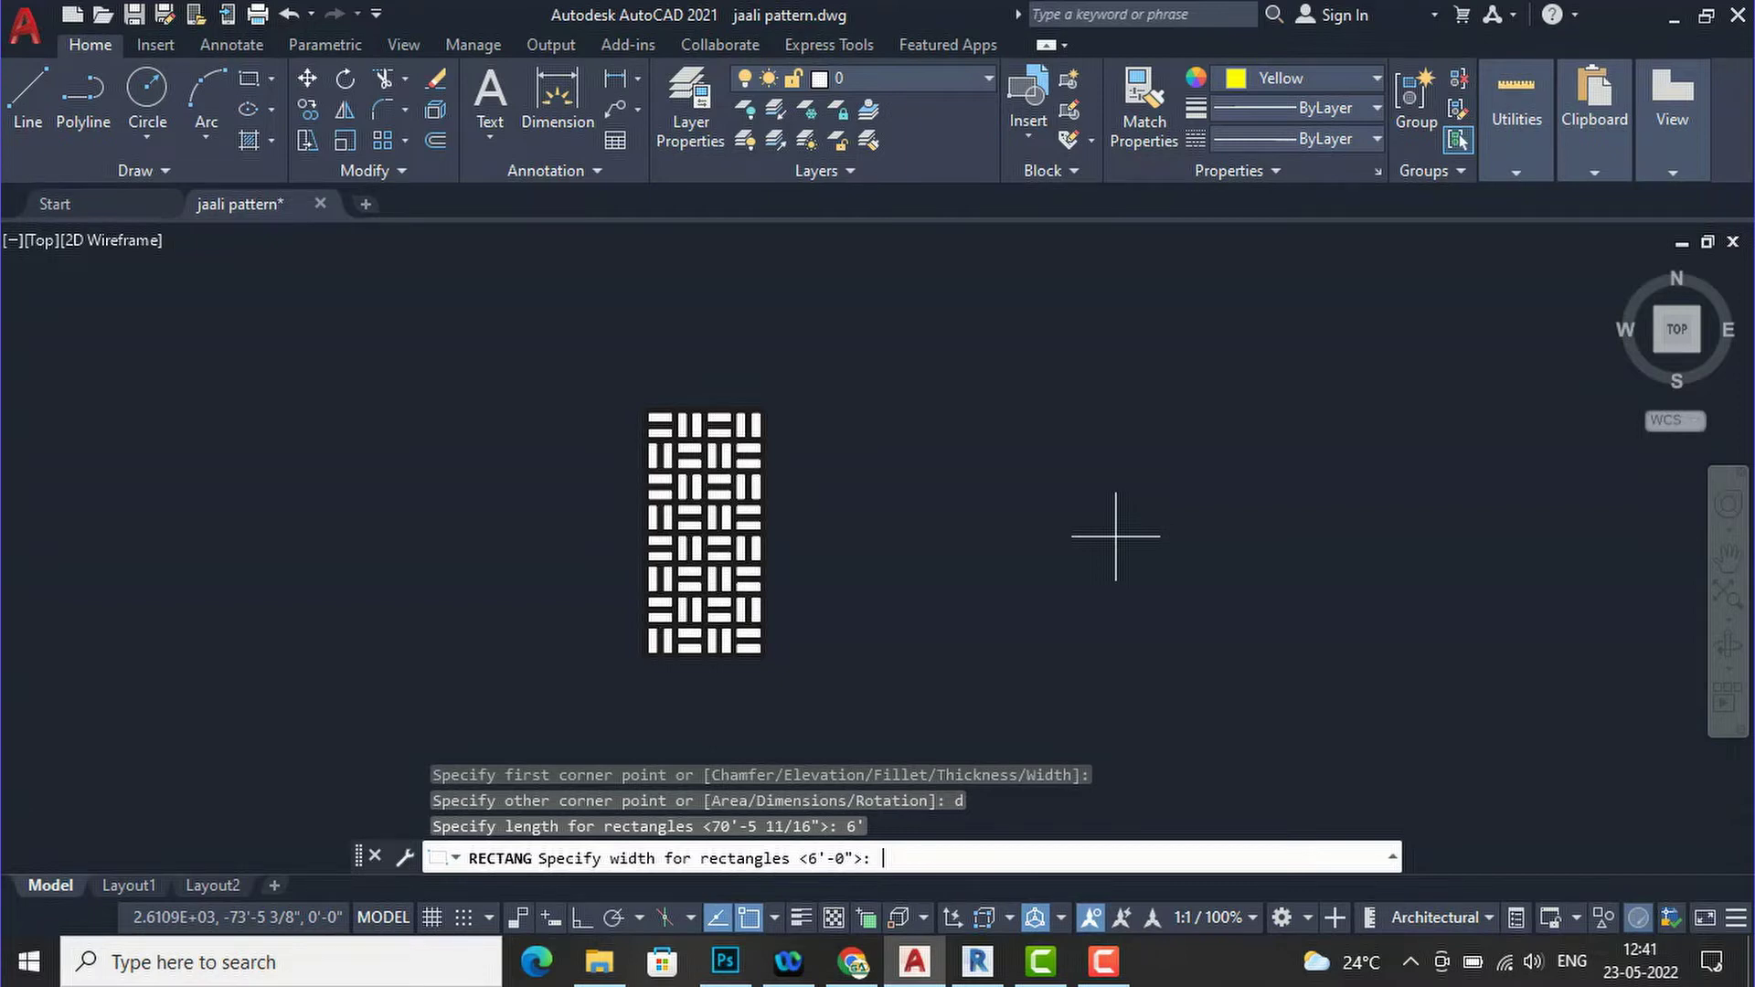
{"action": "key", "text": "Return"}
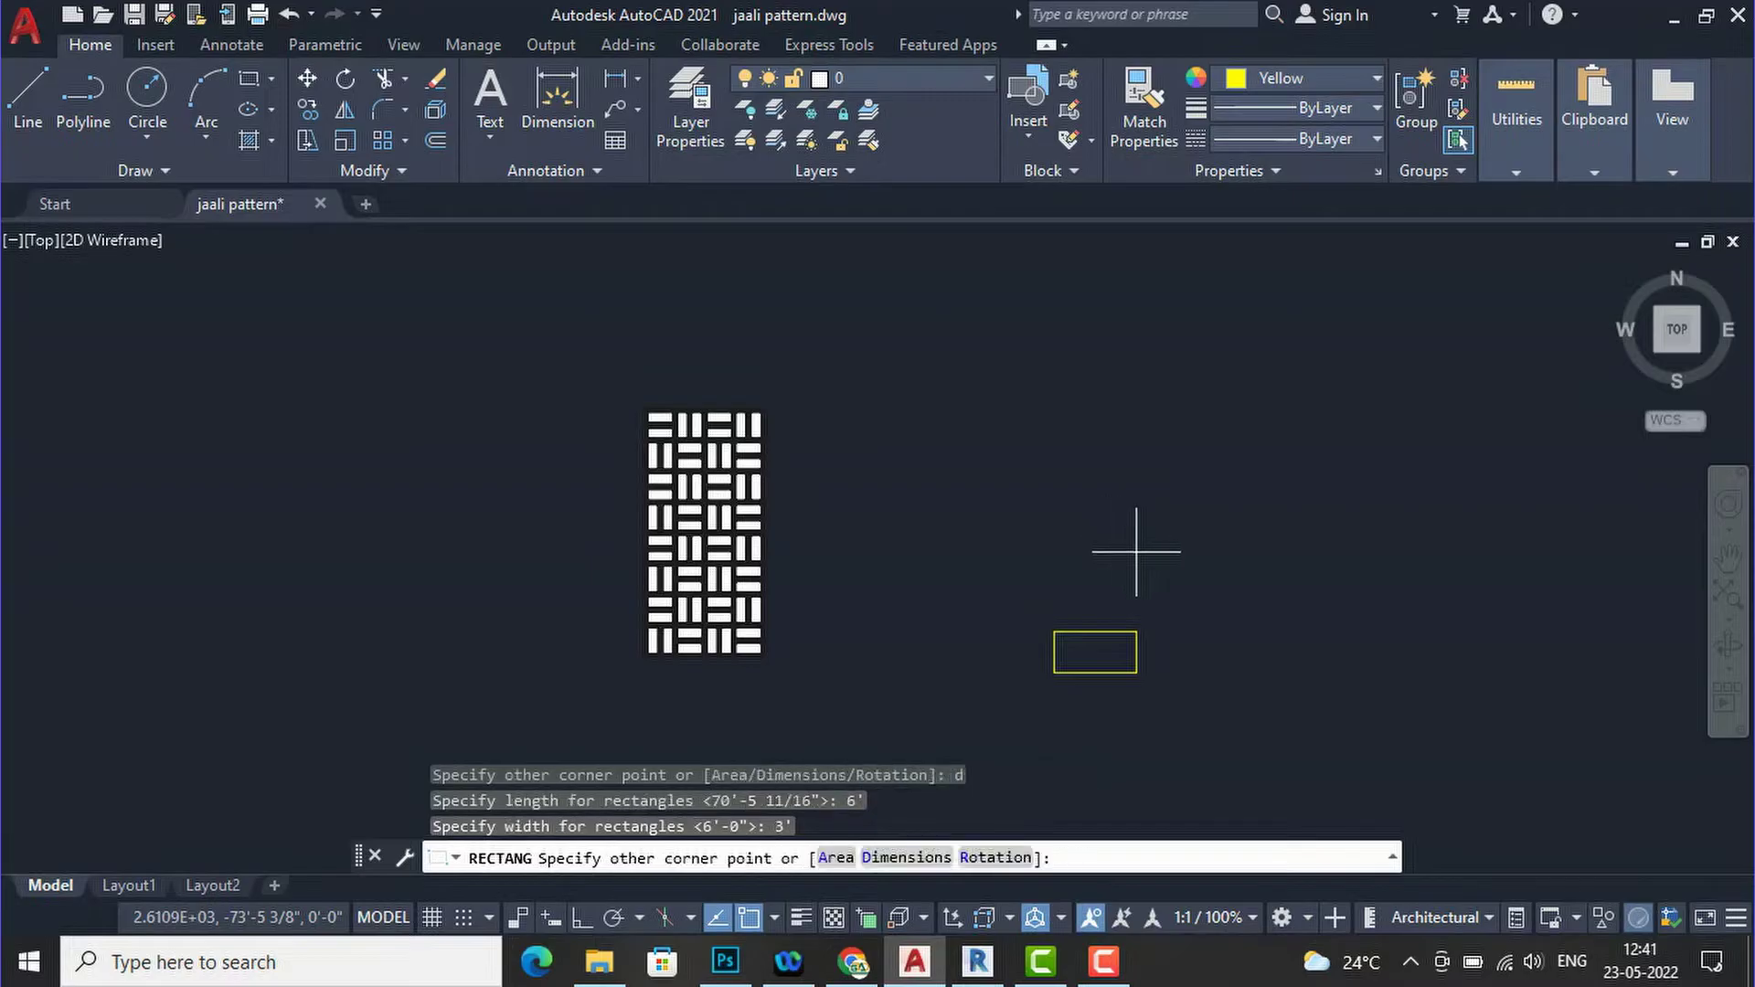
{"action": "left_click", "coordinate": [1134, 763]}
Rotate the rectangle 90° about its centre so it stands upright.
{"action": "scroll", "coordinate": [1134, 750], "scroll_direction": "up", "scroll_amount": 5}
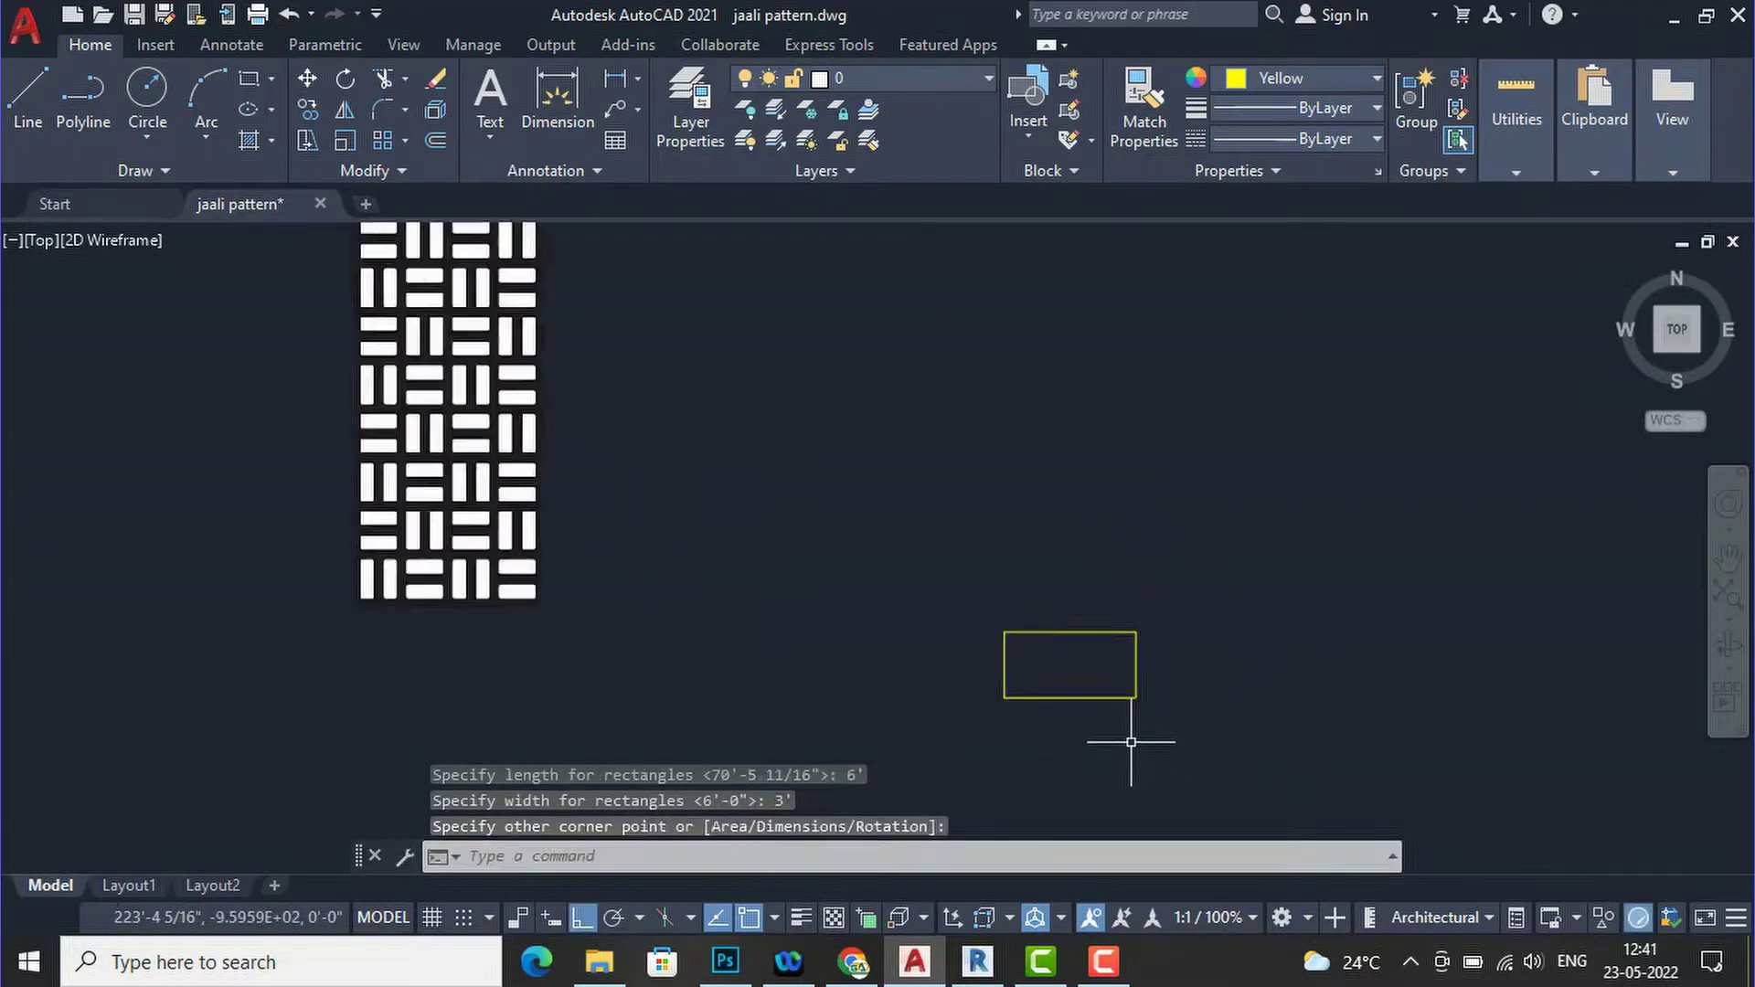
{"action": "left_click", "coordinate": [1245, 744]}
{"action": "left_click", "coordinate": [952, 576]}
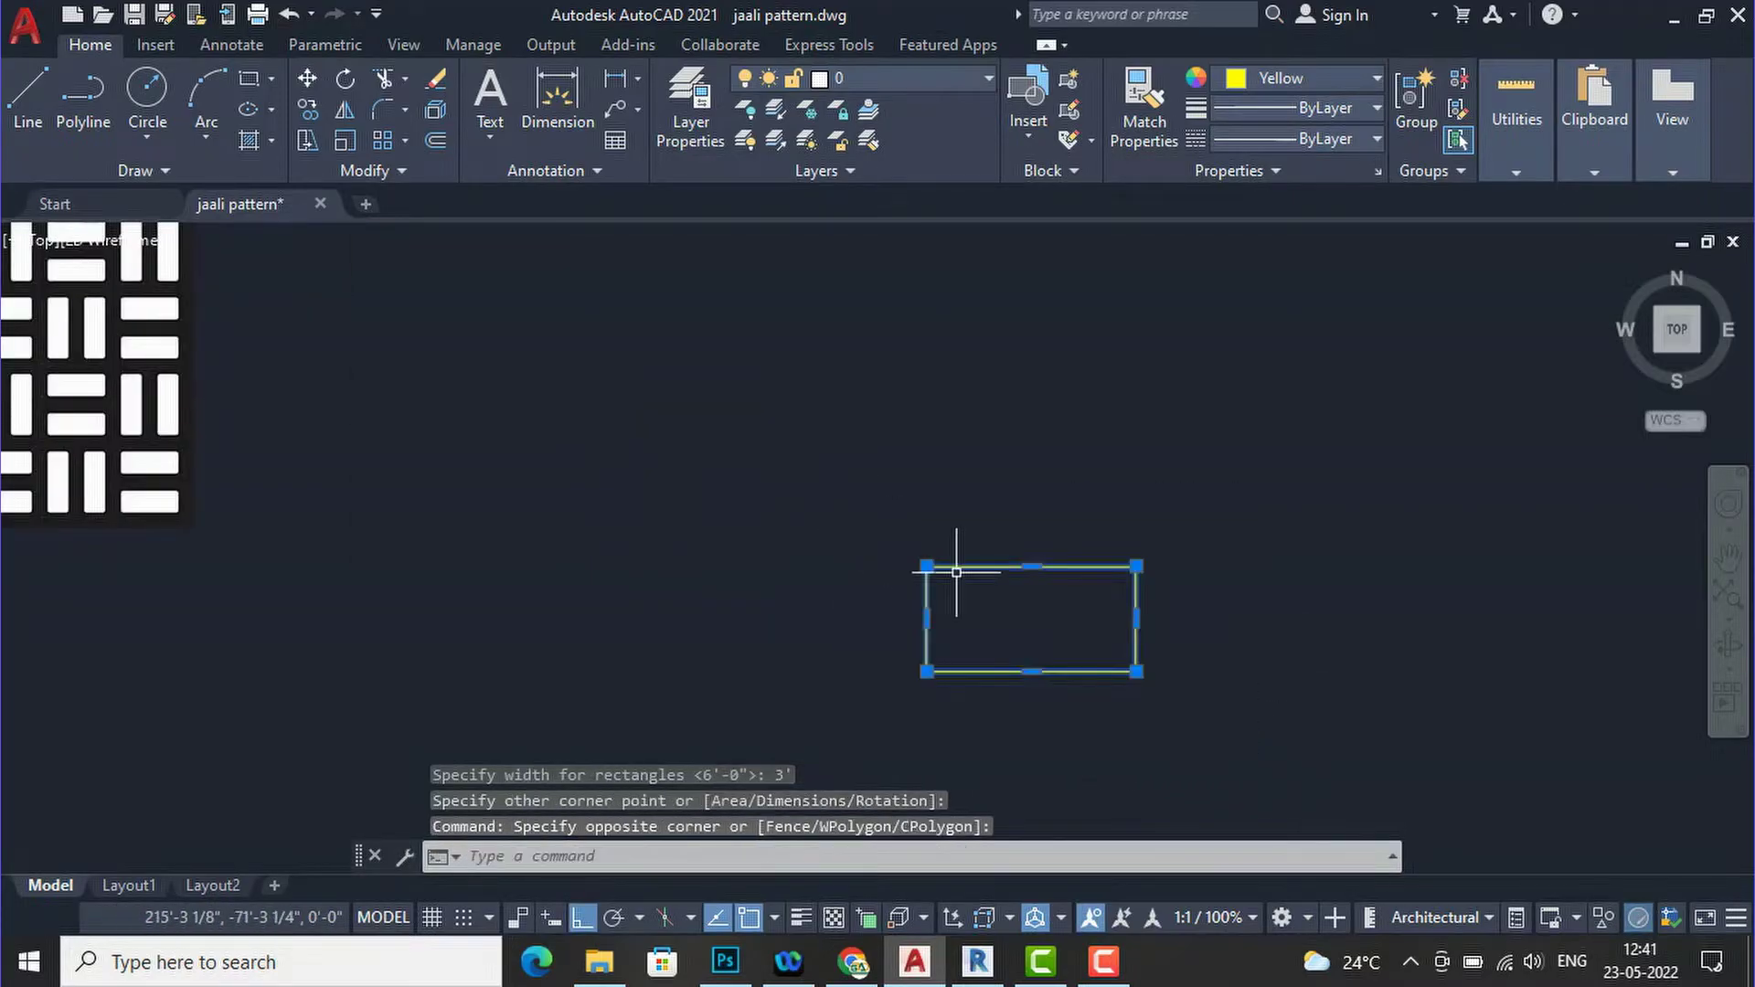
{"action": "type", "text": "ro"}
{"action": "key", "text": "Return"}
{"action": "left_click", "coordinate": [1031, 620]}
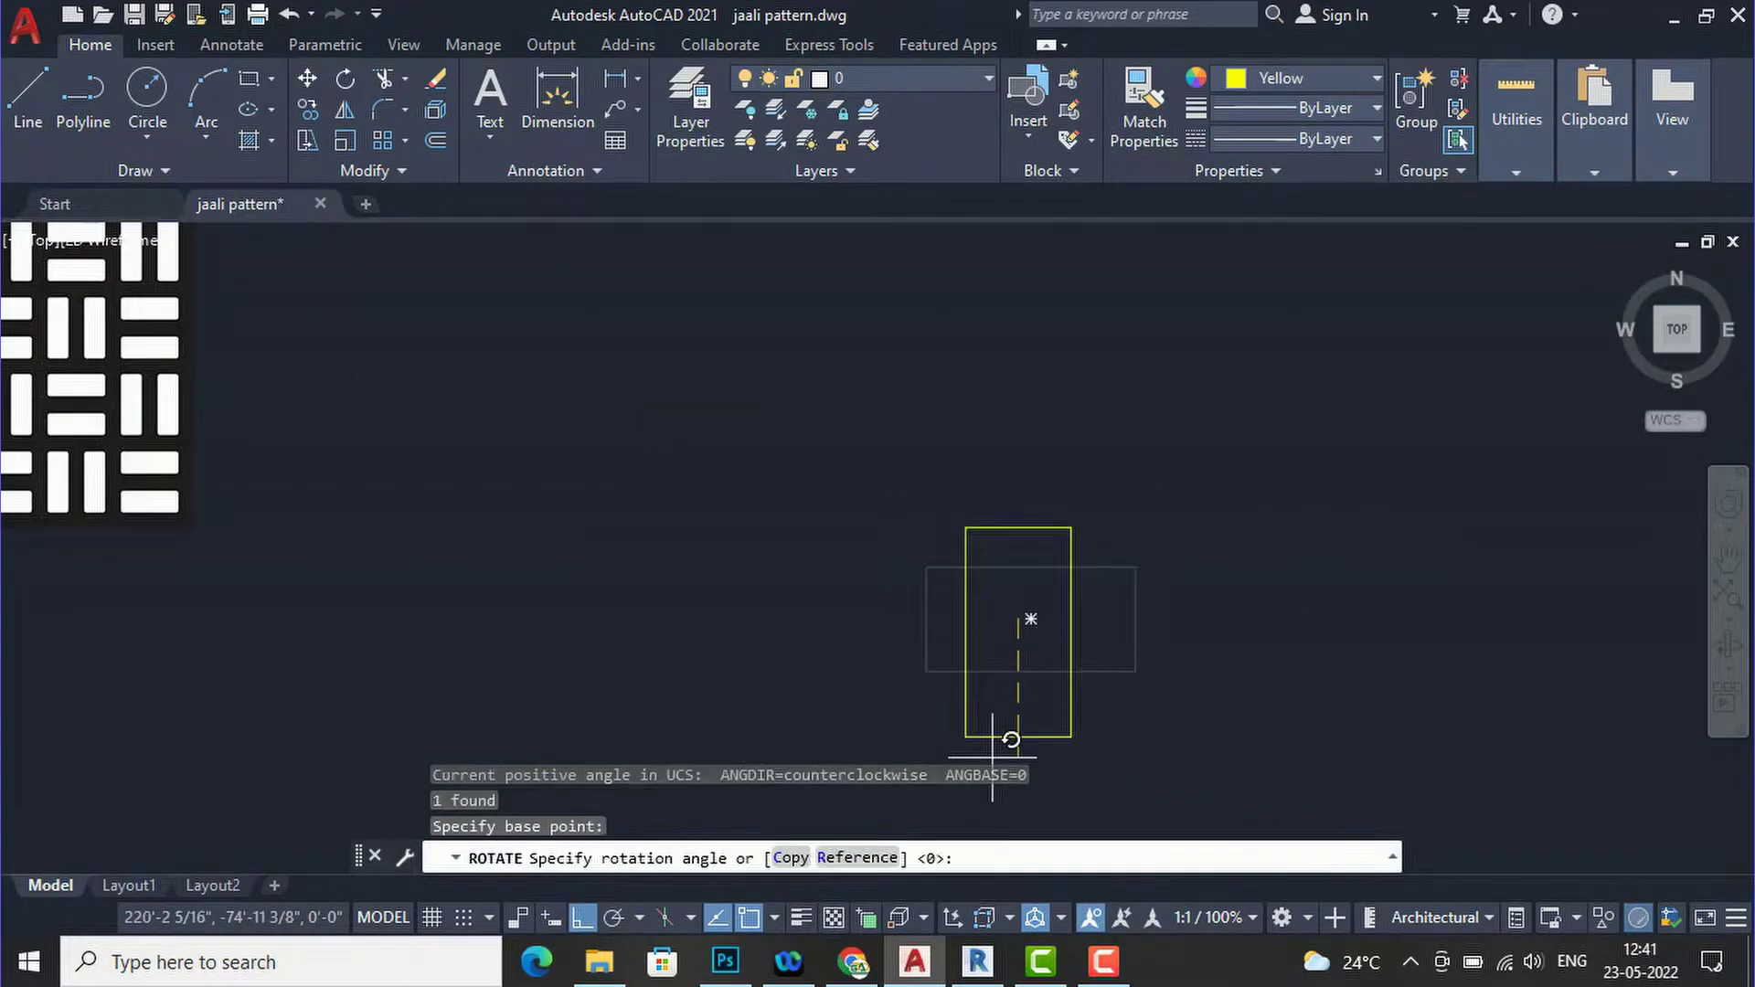
{"action": "left_click", "coordinate": [1132, 775]}
Window-select the upright rectangle.
{"action": "scroll", "coordinate": [823, 539], "scroll_direction": "down", "scroll_amount": 3}
{"action": "scroll", "coordinate": [867, 503], "scroll_direction": "up", "scroll_amount": 2}
{"action": "scroll", "coordinate": [949, 631], "scroll_direction": "down", "scroll_amount": 3}
{"action": "left_click", "coordinate": [954, 647]}
{"action": "left_click", "coordinate": [815, 478]}
{"action": "scroll", "coordinate": [956, 596], "scroll_direction": "up", "scroll_amount": 3}
Move the rectangle up and to the left with Ortho turned off.
{"action": "type", "text": "m"}
{"action": "key", "text": "Return"}
{"action": "left_click", "coordinate": [895, 570]}
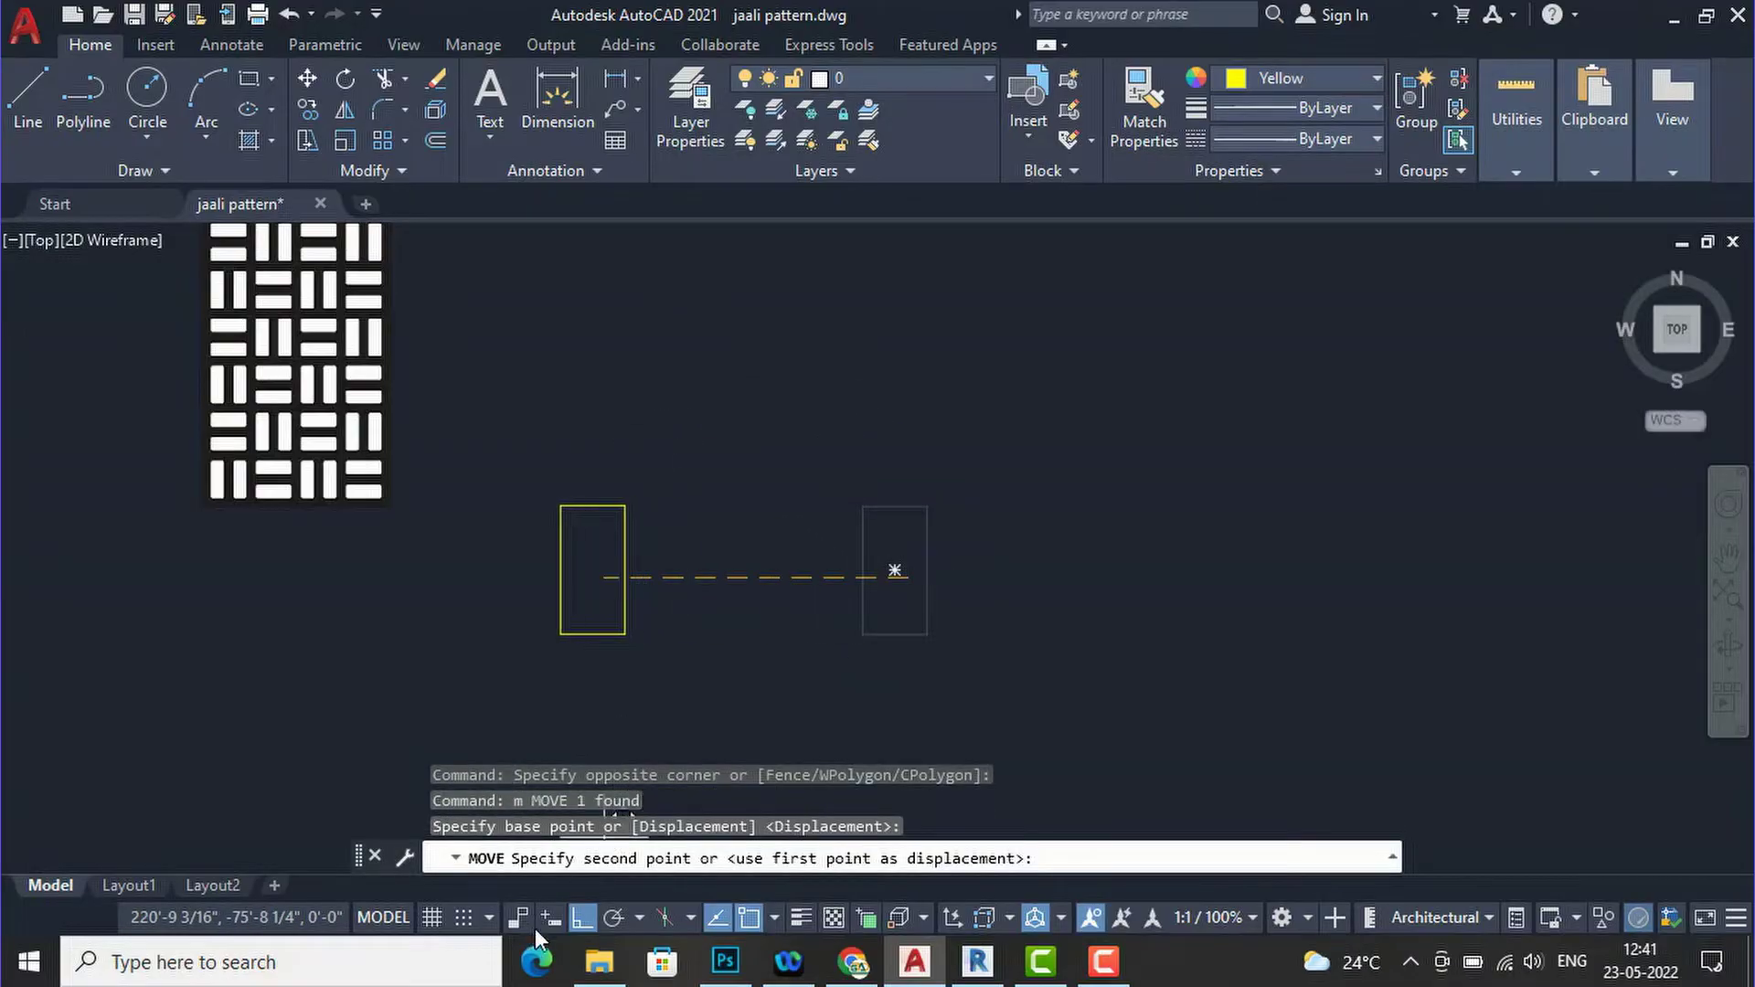
{"action": "left_click", "coordinate": [582, 918]}
{"action": "left_click", "coordinate": [607, 448]}
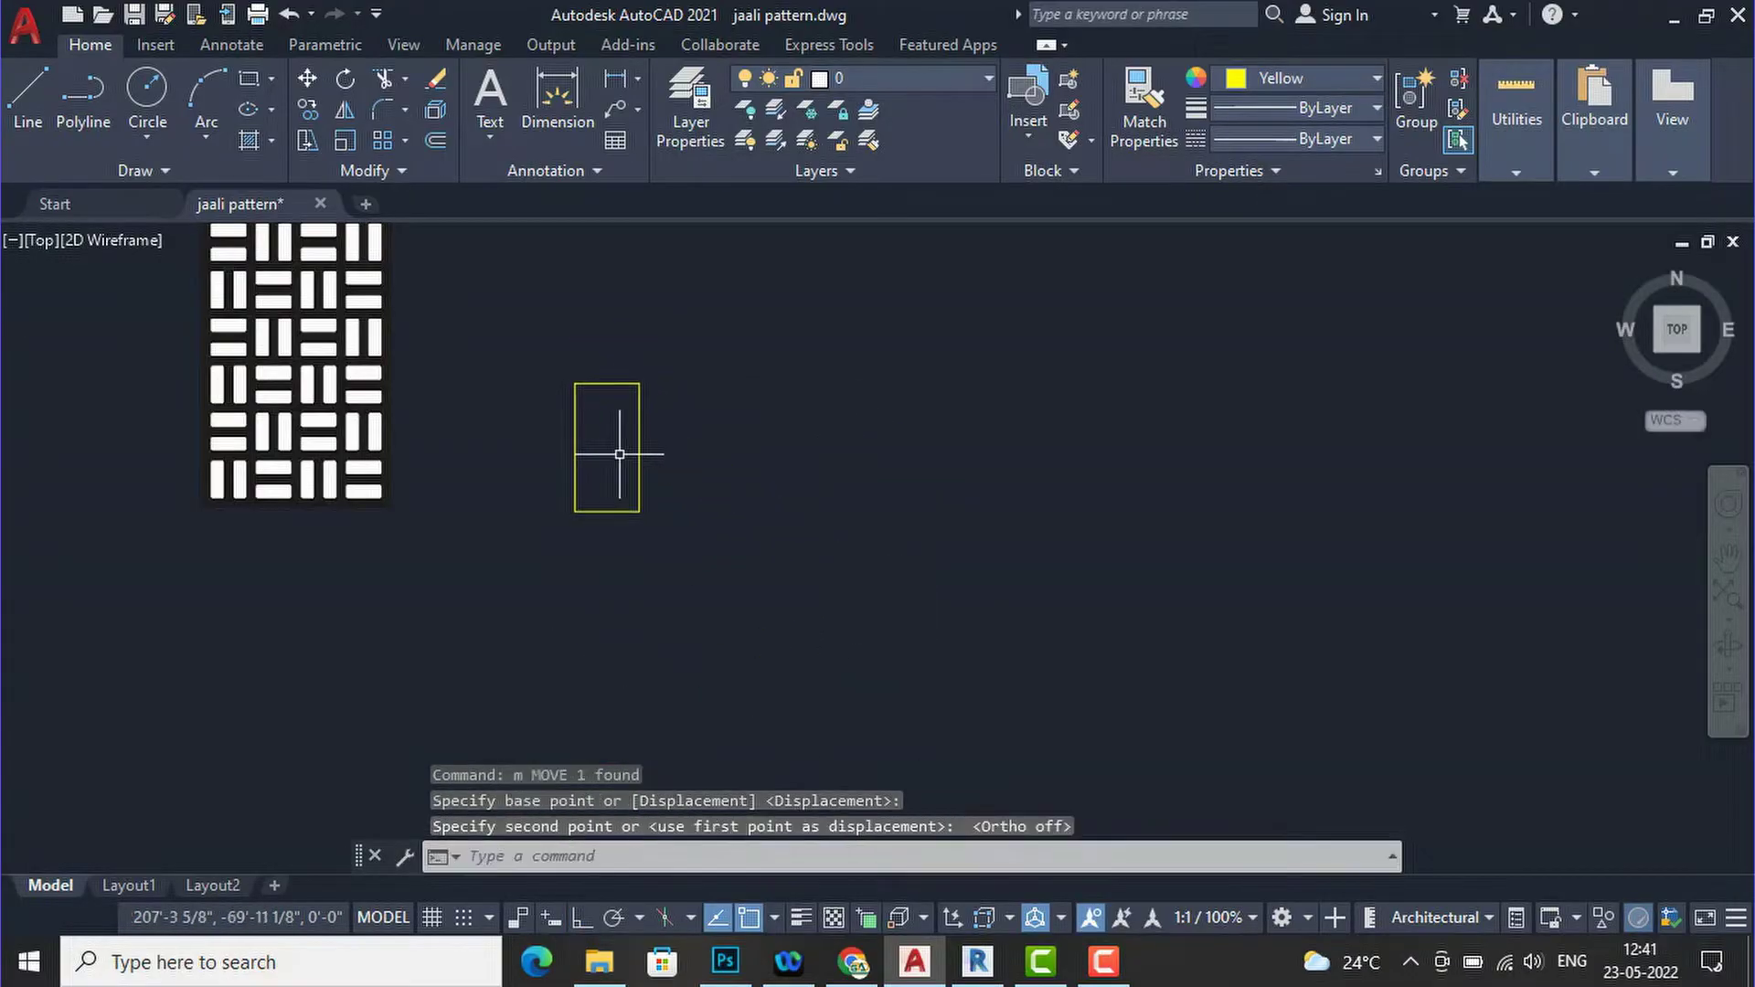
{"action": "scroll", "coordinate": [854, 588], "scroll_direction": "down", "scroll_amount": 4}
Move the jaali image so its lower-right corner meets the rectangle's lower-right corner.
{"action": "left_click", "coordinate": [716, 595]}
{"action": "left_click", "coordinate": [568, 358]}
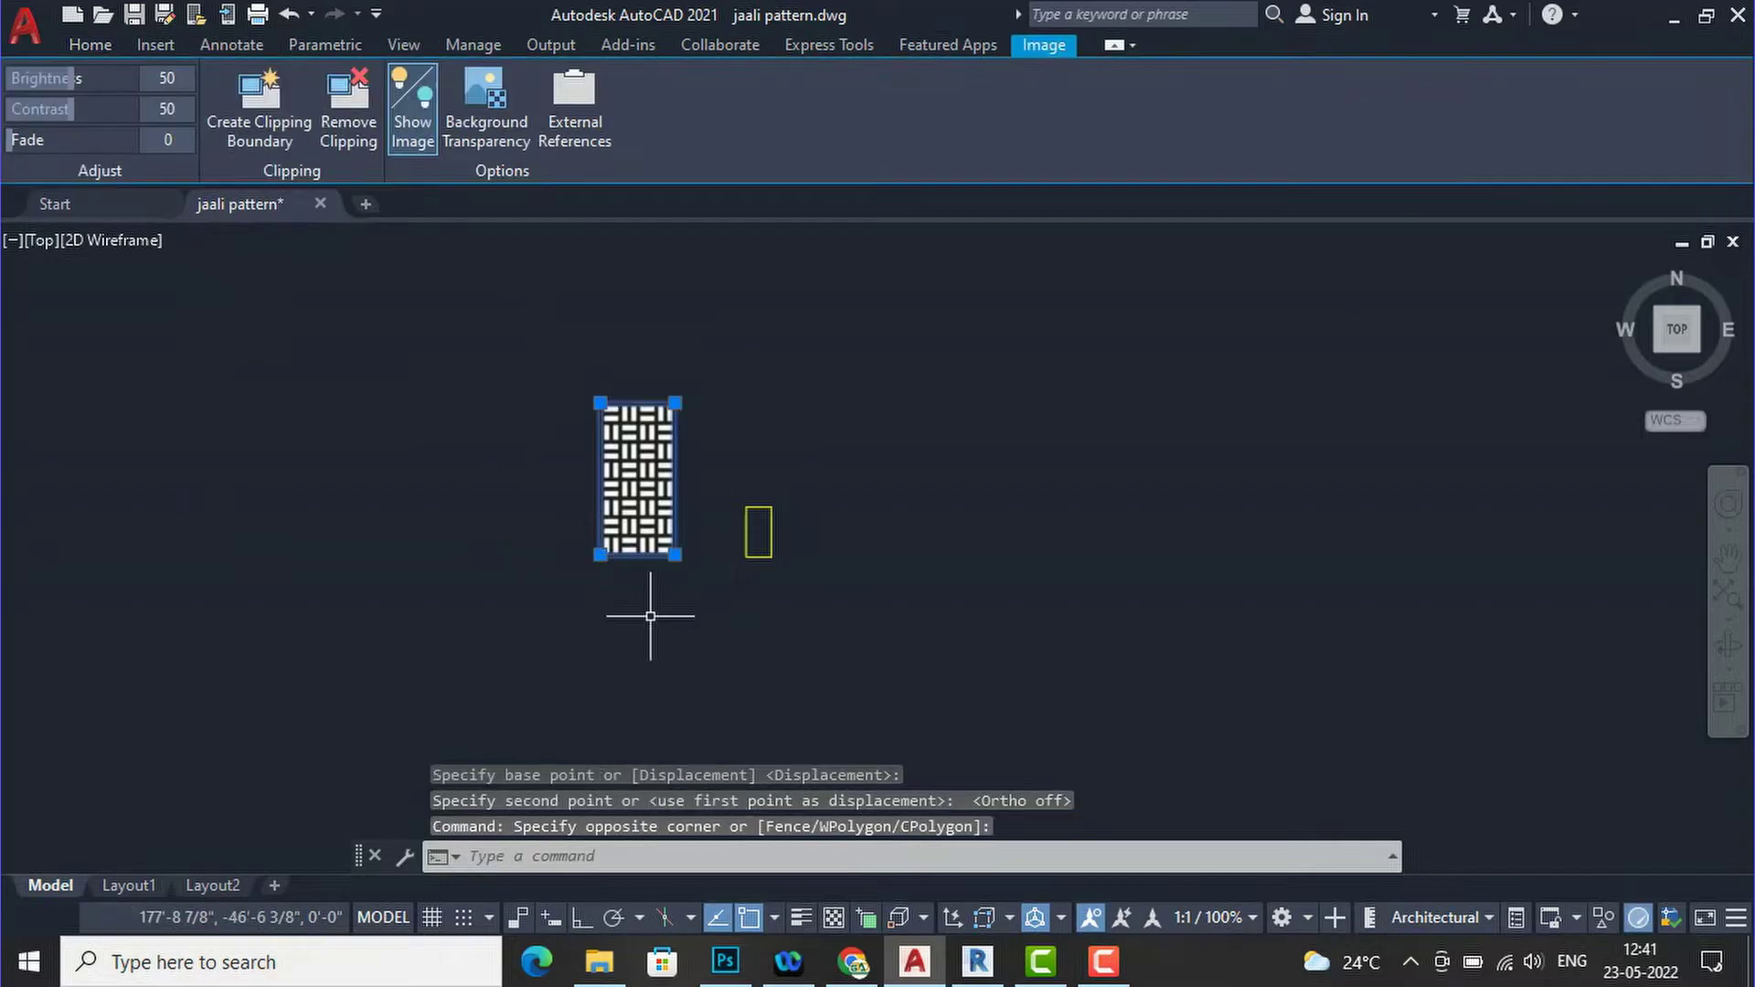
{"action": "type", "text": "m"}
{"action": "key", "text": "Return"}
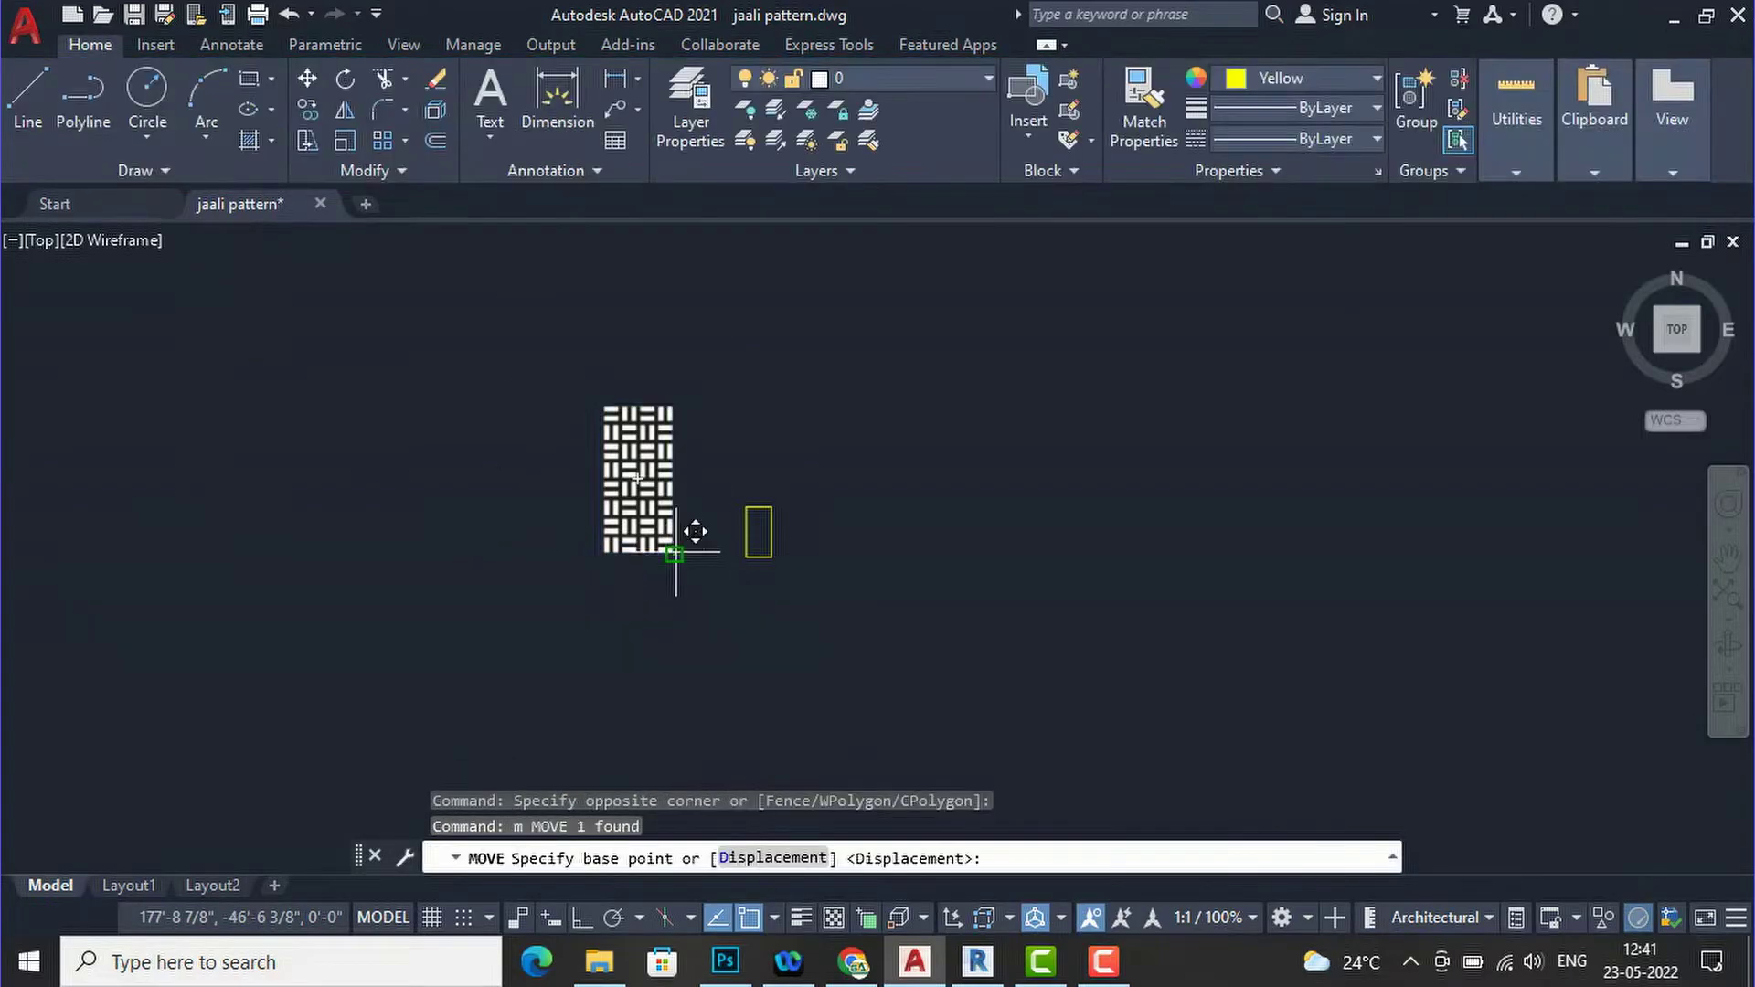
{"action": "left_click", "coordinate": [674, 554]}
{"action": "scroll", "coordinate": [766, 551], "scroll_direction": "up", "scroll_amount": 10}
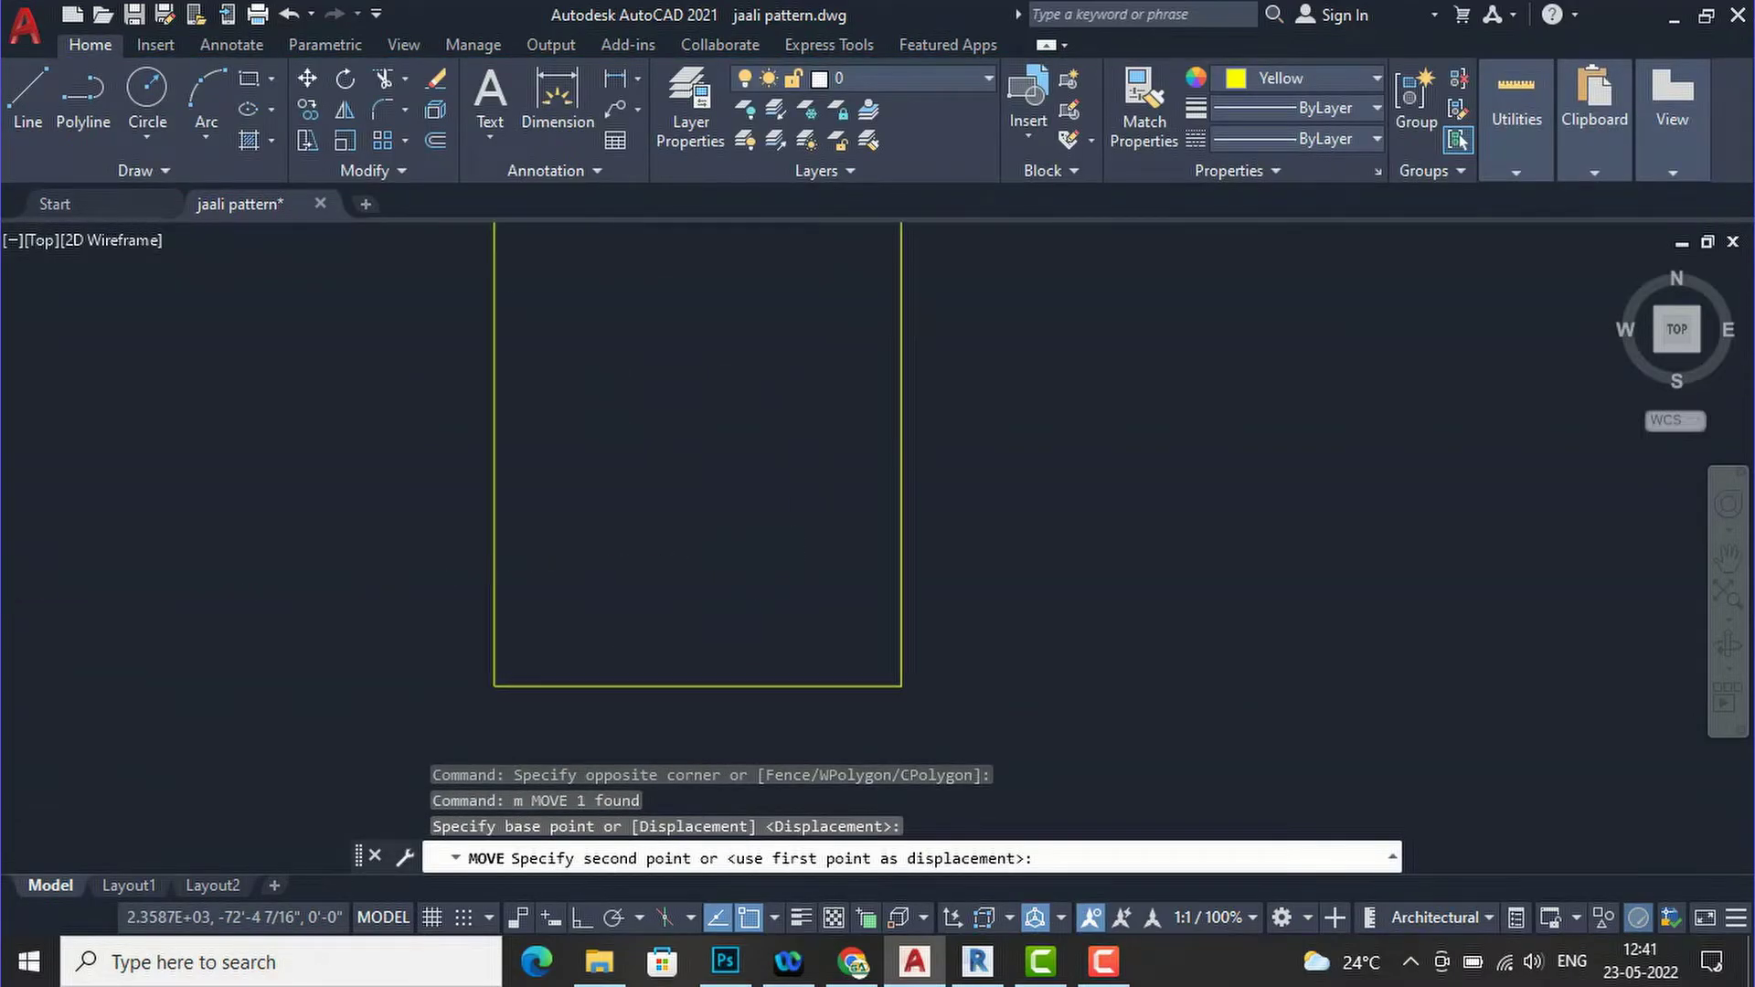
{"action": "left_click", "coordinate": [900, 683]}
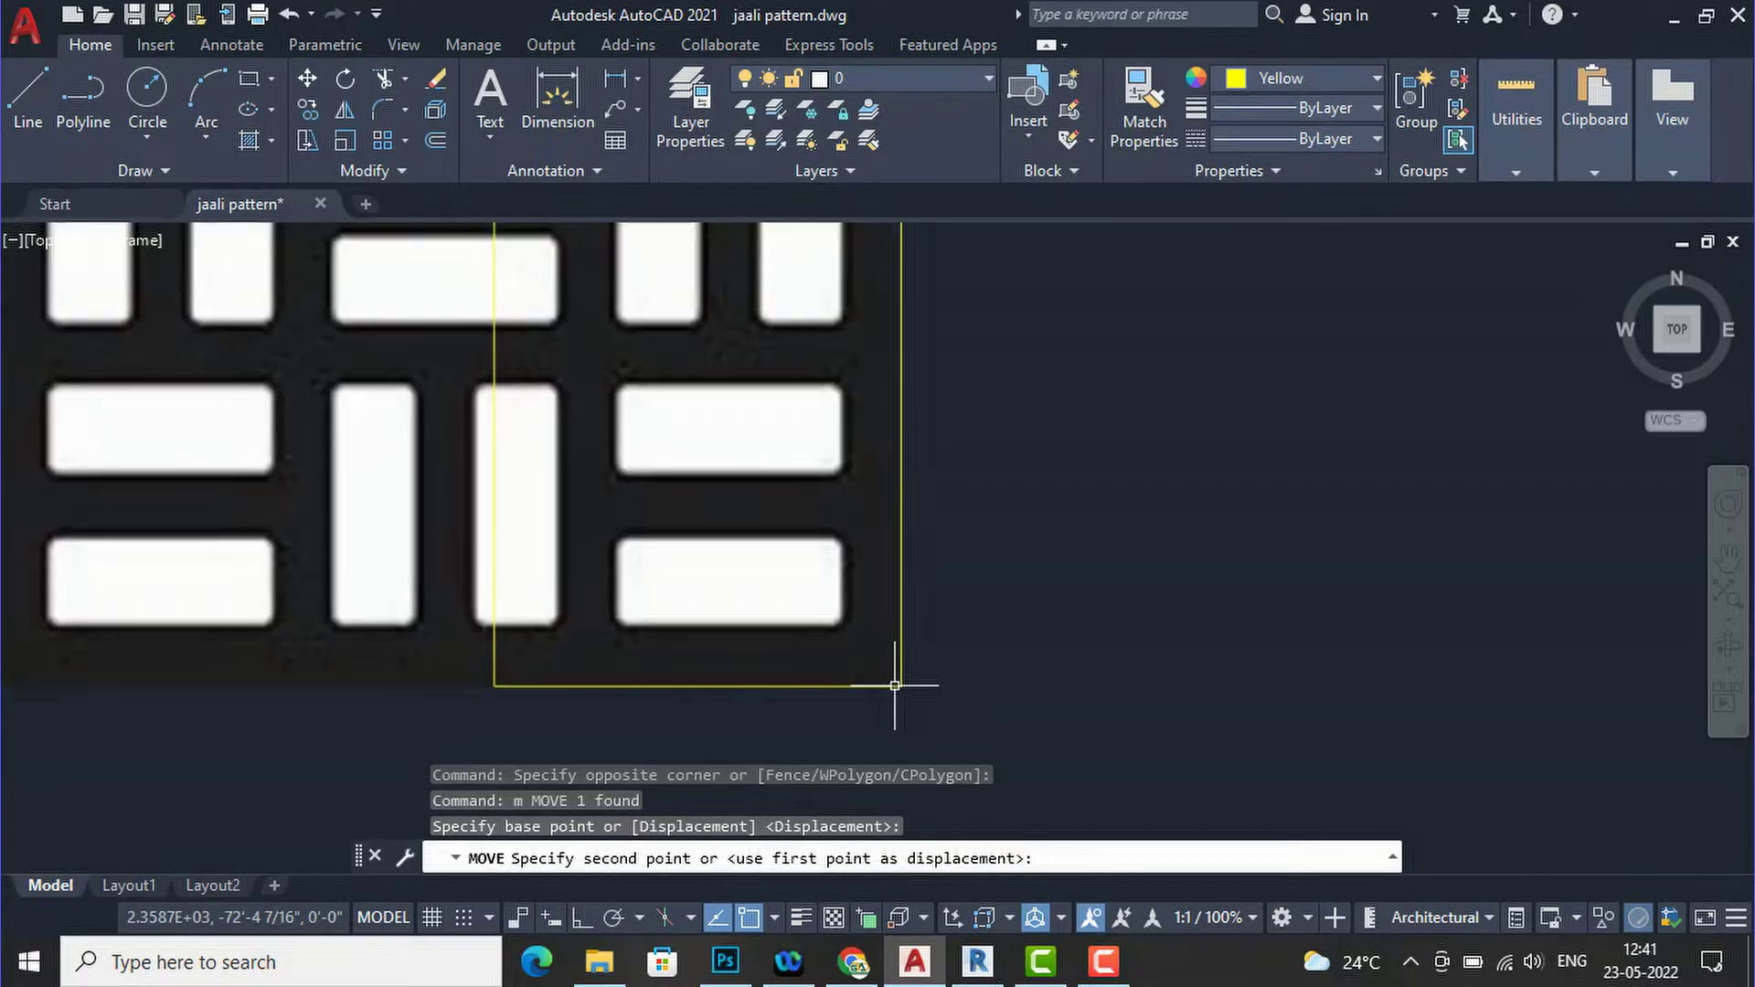
{"action": "scroll", "coordinate": [882, 640], "scroll_direction": "down", "scroll_amount": 10}
{"action": "scroll", "coordinate": [868, 625], "scroll_direction": "up", "scroll_amount": 4}
Select the jaali image and start SCALE from the rectangle's lower-right corner.
{"action": "left_click", "coordinate": [979, 498]}
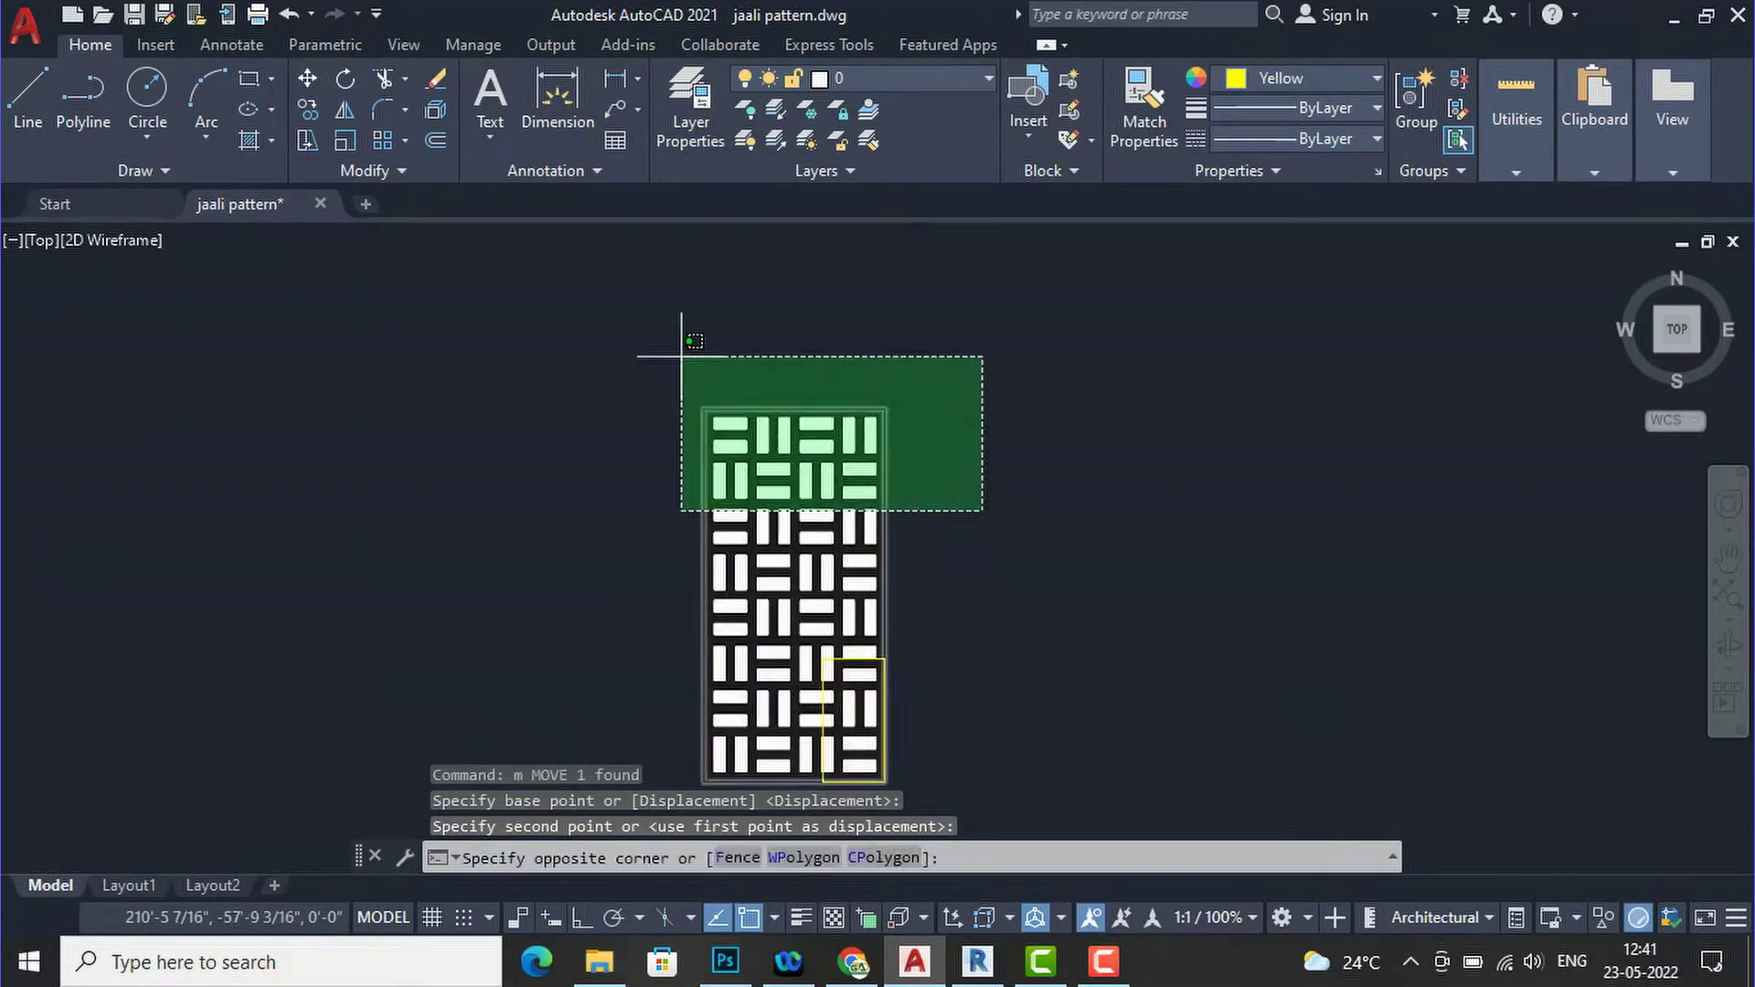
{"action": "left_click", "coordinate": [697, 360]}
{"action": "scroll", "coordinate": [831, 489], "scroll_direction": "down", "scroll_amount": 2}
{"action": "type", "text": "sc"}
{"action": "key", "text": "Return"}
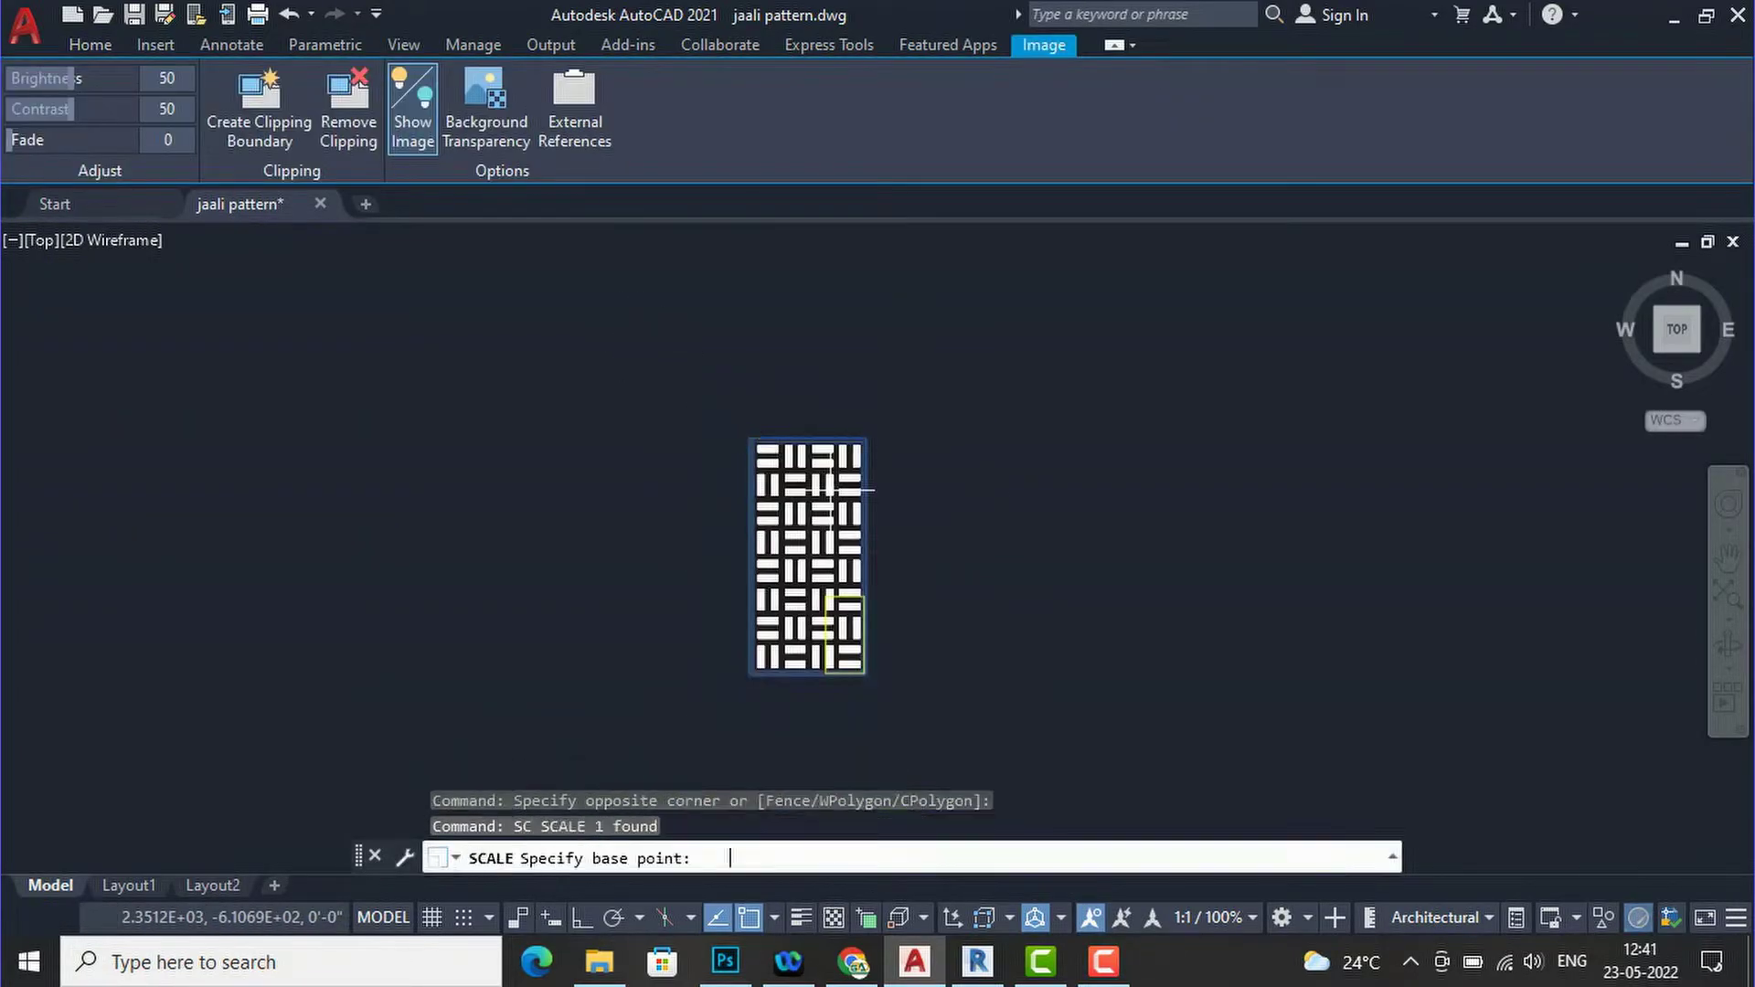
{"action": "scroll", "coordinate": [838, 657], "scroll_direction": "up", "scroll_amount": 4}
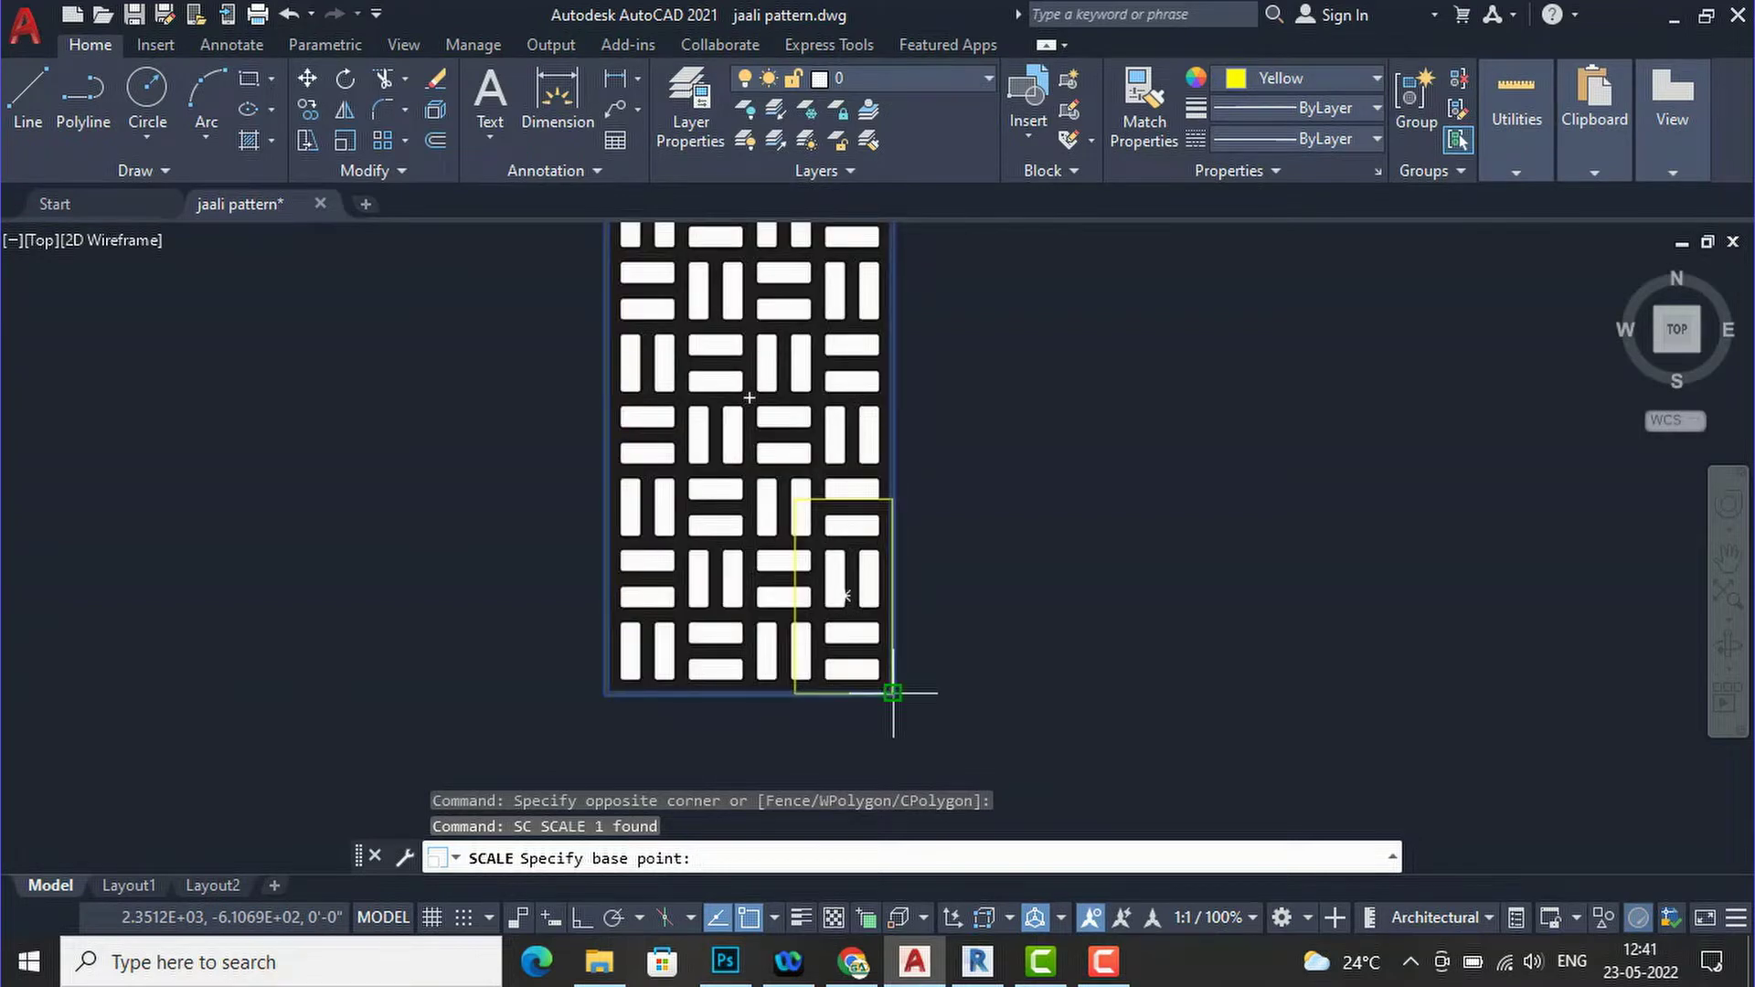
{"action": "left_click", "coordinate": [893, 693]}
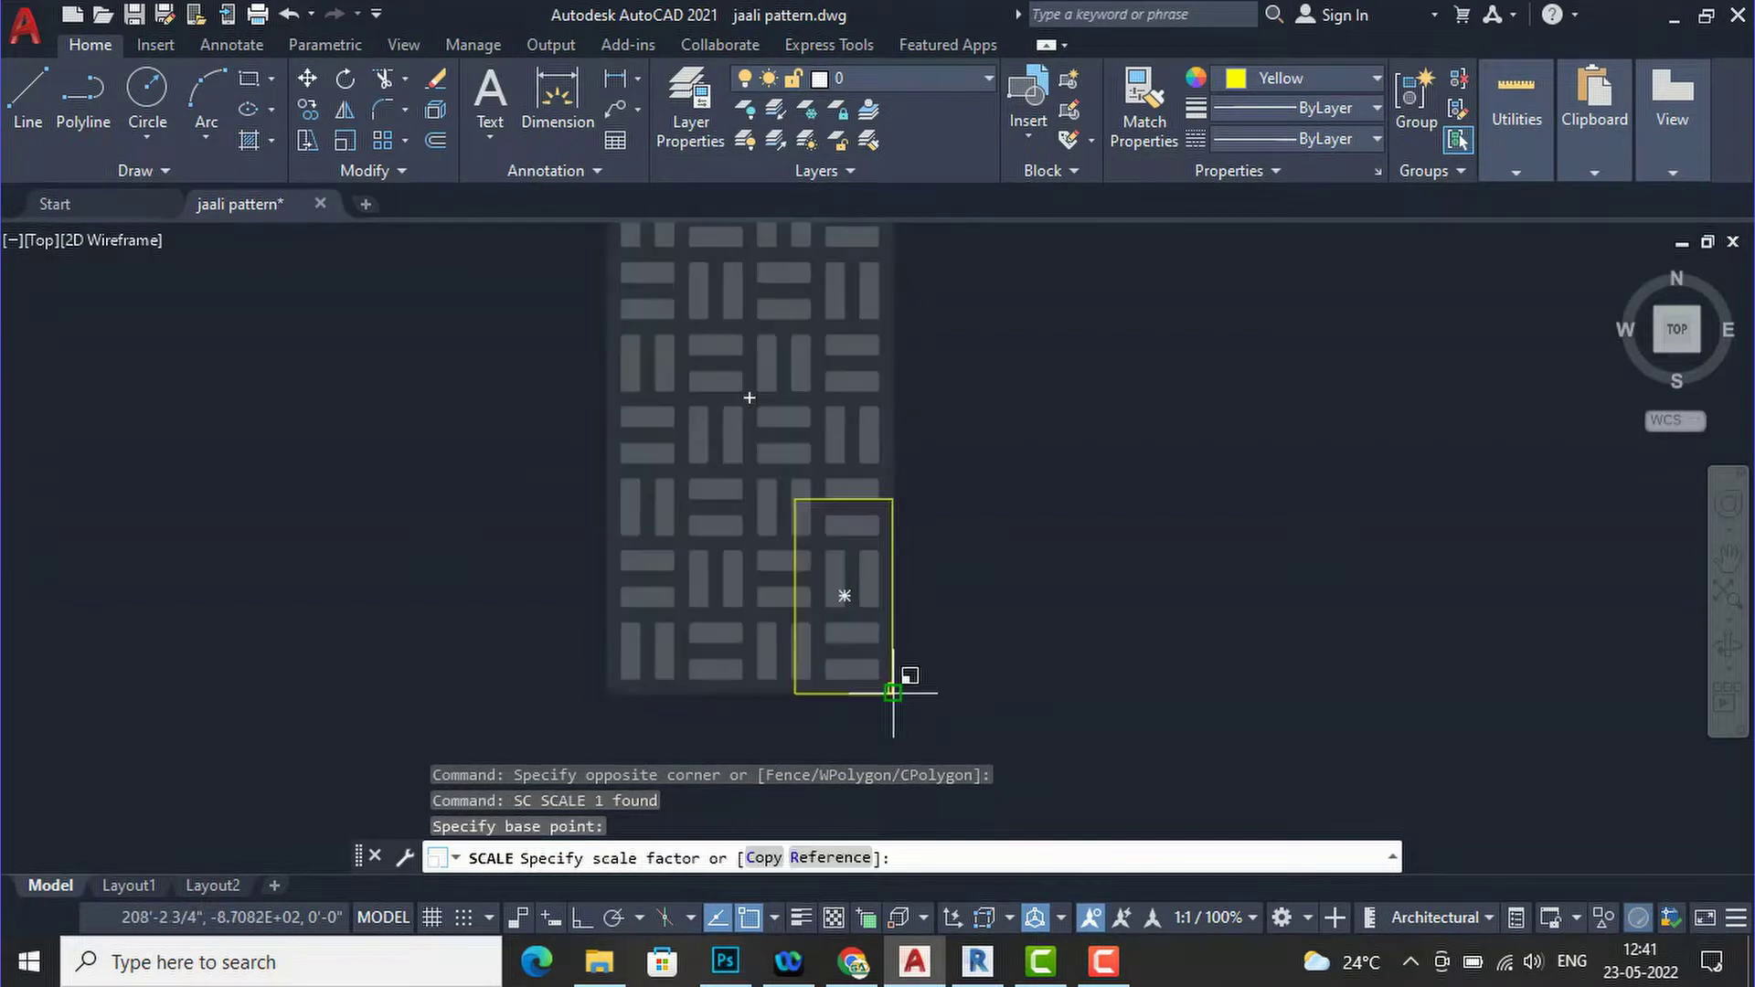
{"action": "scroll", "coordinate": [893, 704], "scroll_direction": "down", "scroll_amount": 3}
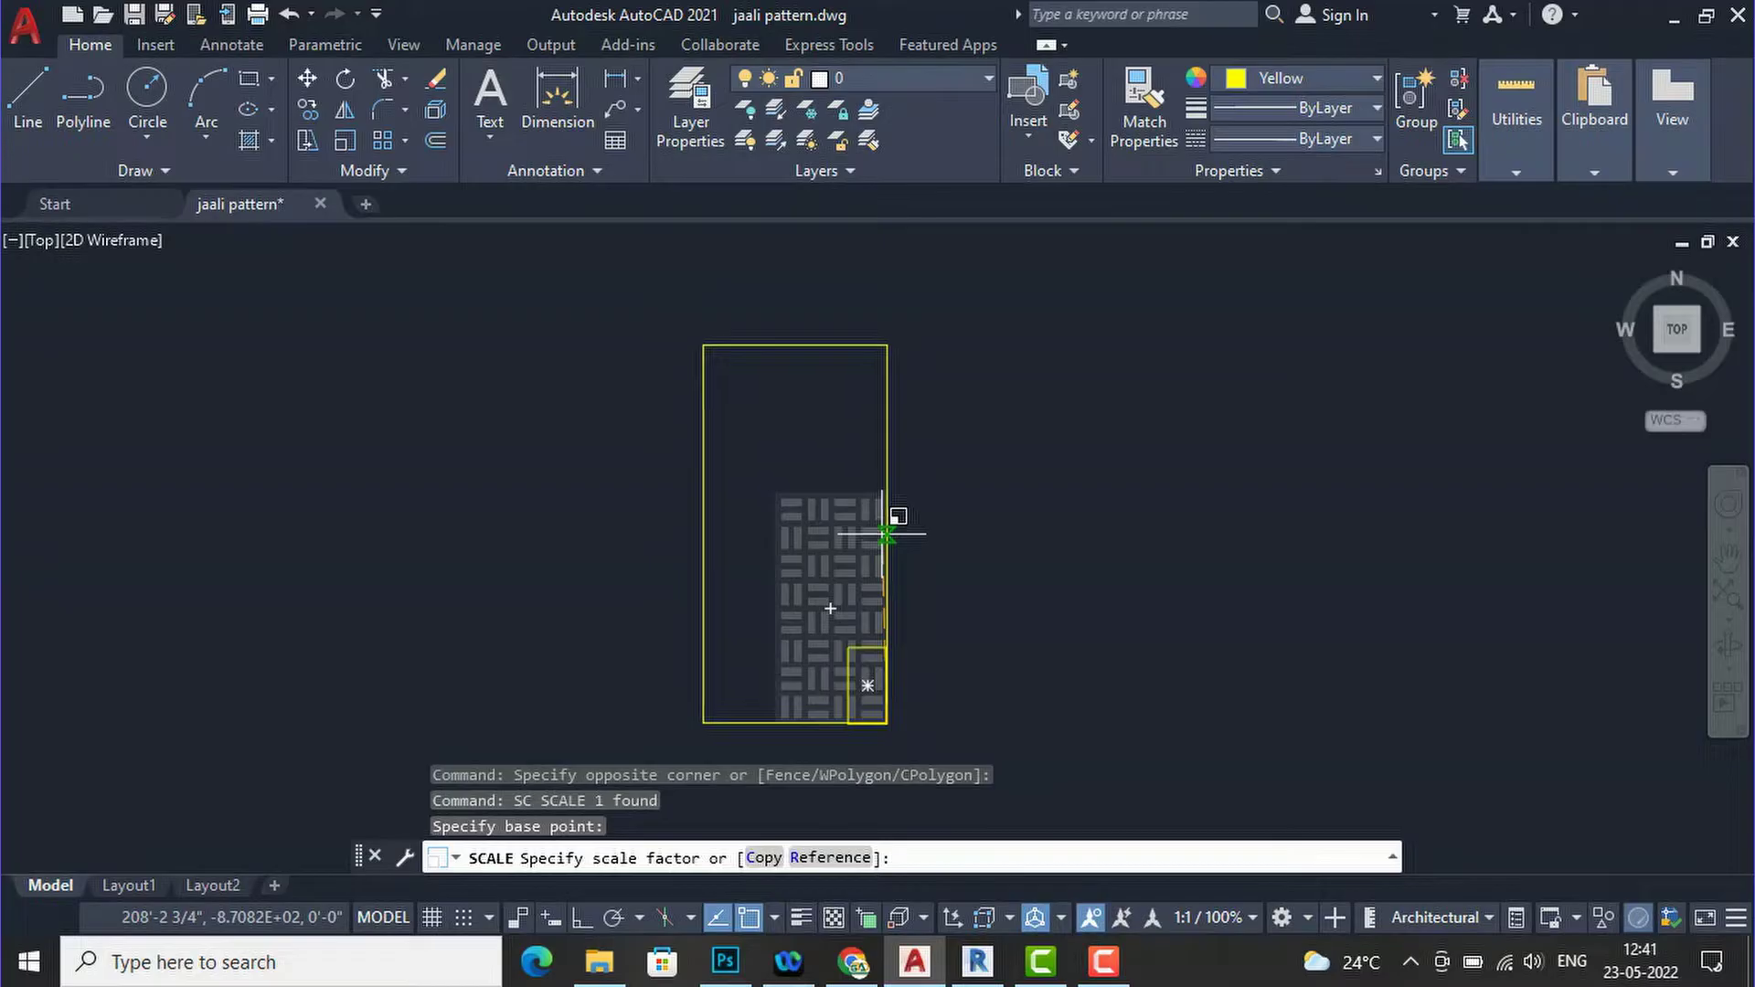
Scale the image by reference to a new length of 6'-0" so it fills the rectangle.
{"action": "type", "text": "r"}
{"action": "key", "text": "Return"}
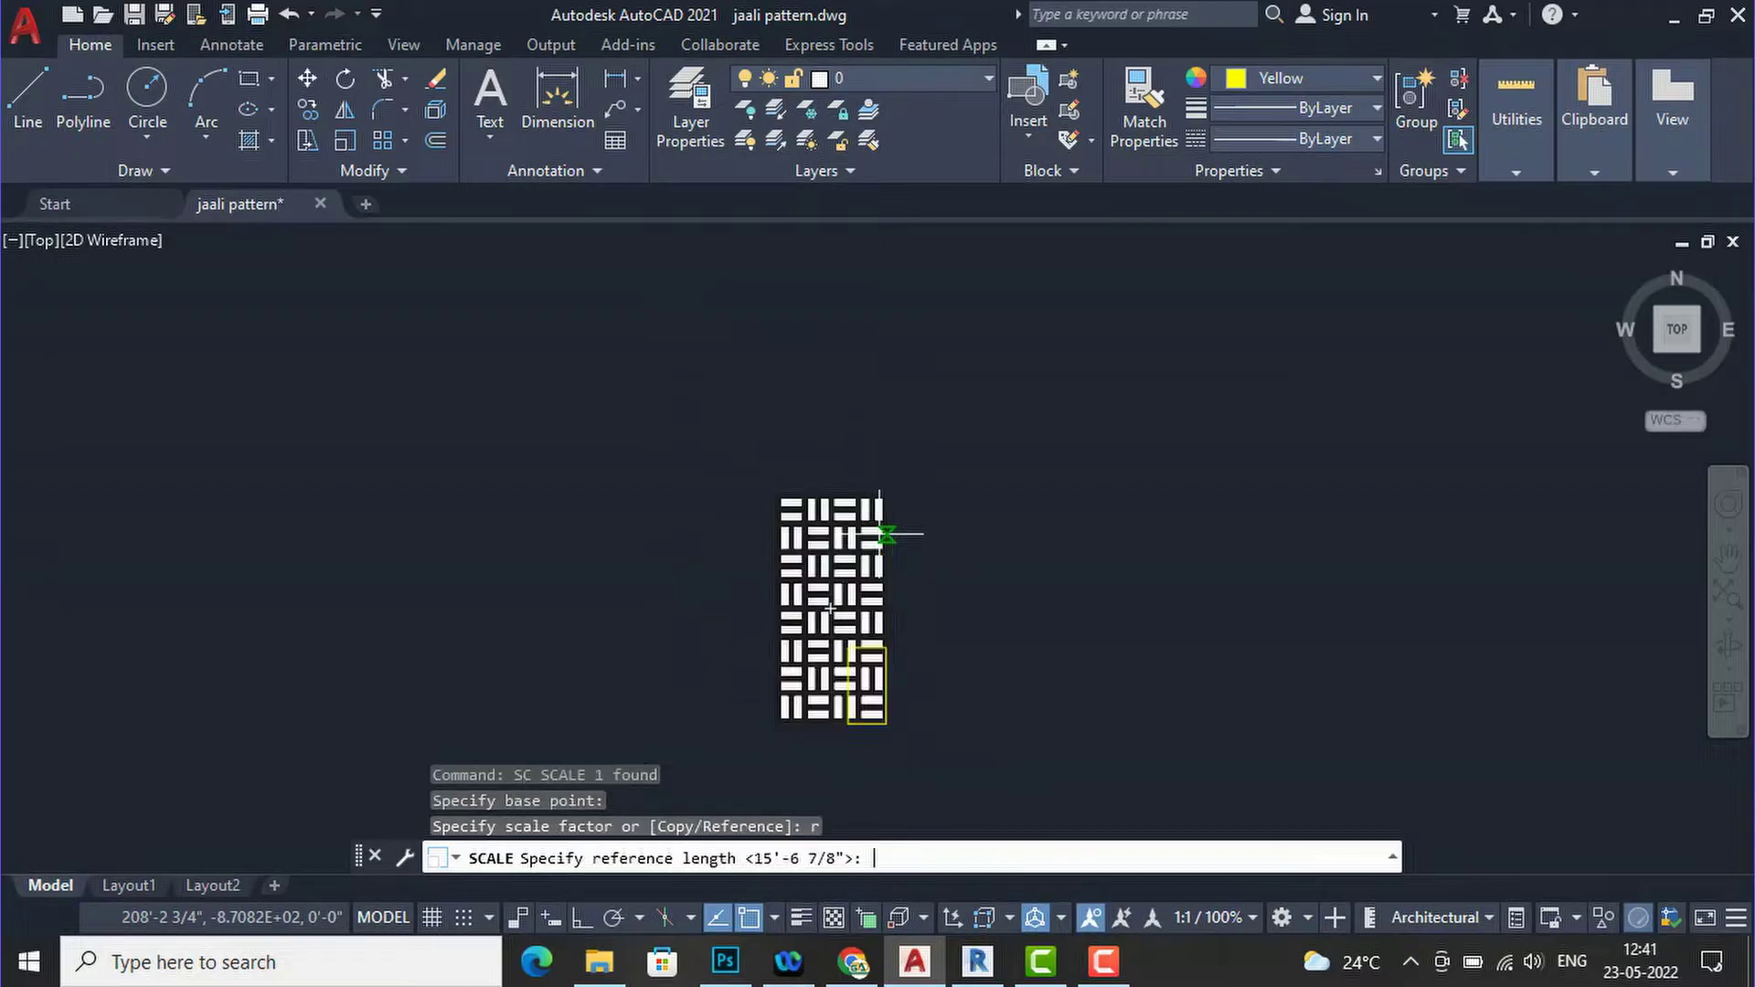
{"action": "left_click", "coordinate": [886, 723]}
{"action": "left_click", "coordinate": [887, 552]}
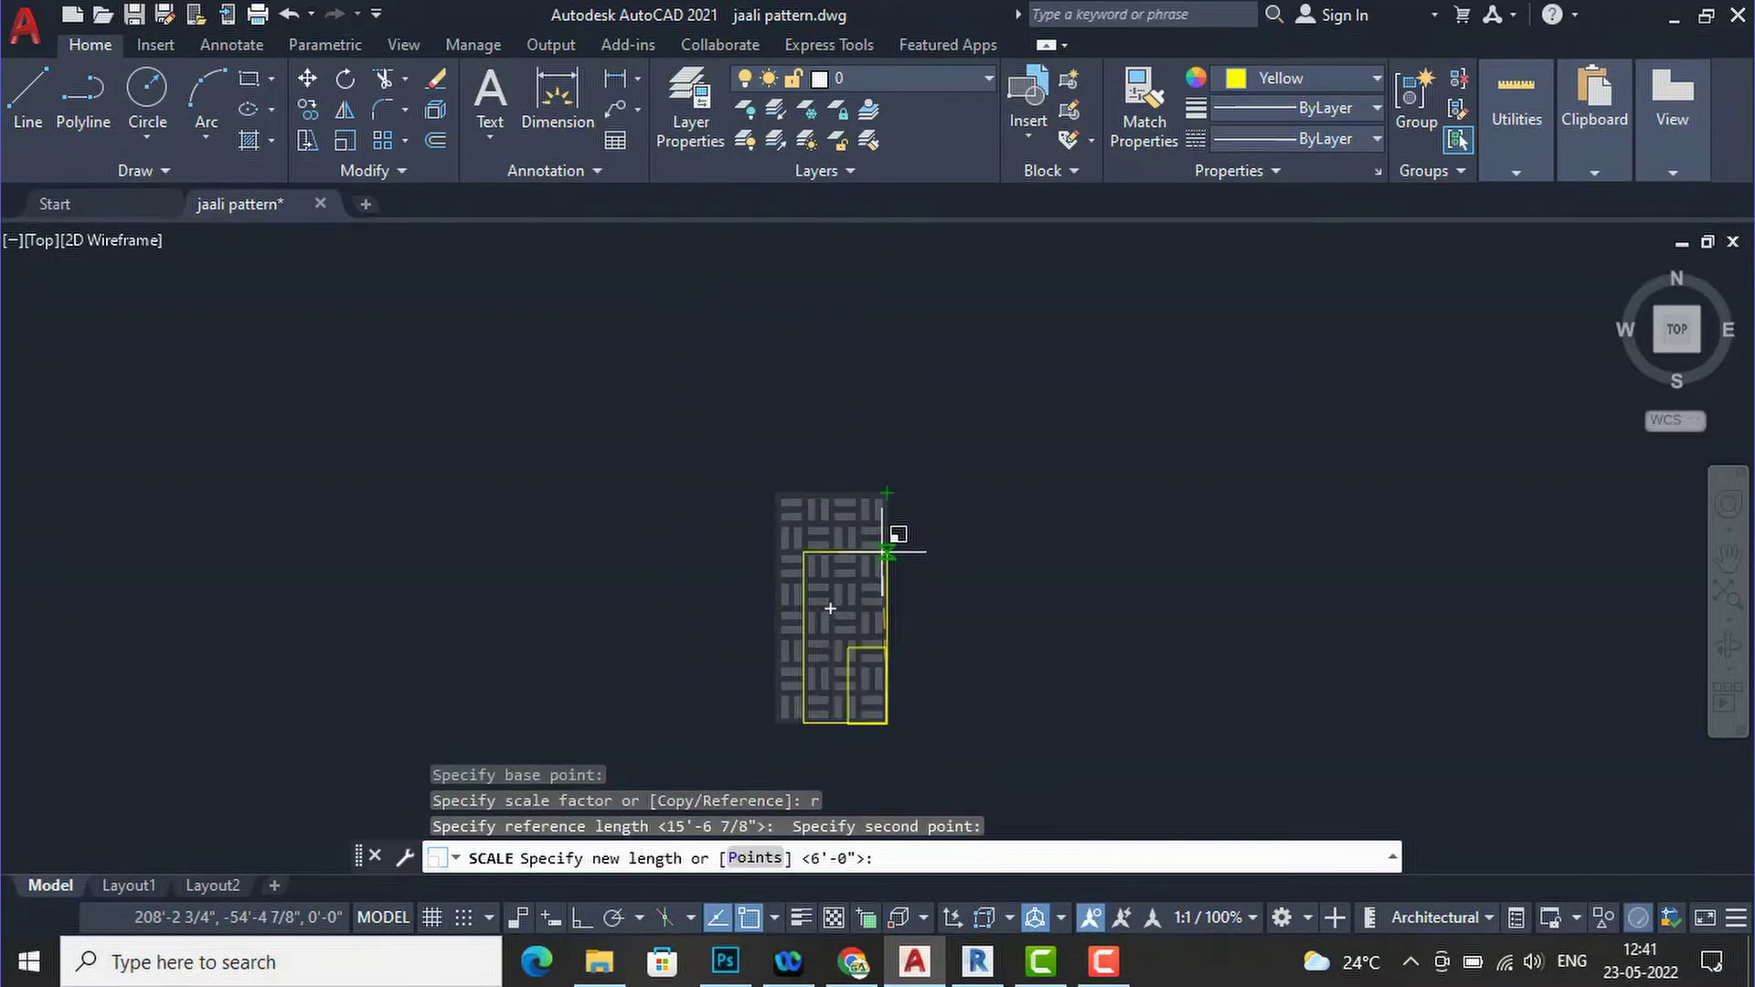
{"action": "scroll", "coordinate": [887, 551], "scroll_direction": "up", "scroll_amount": 8}
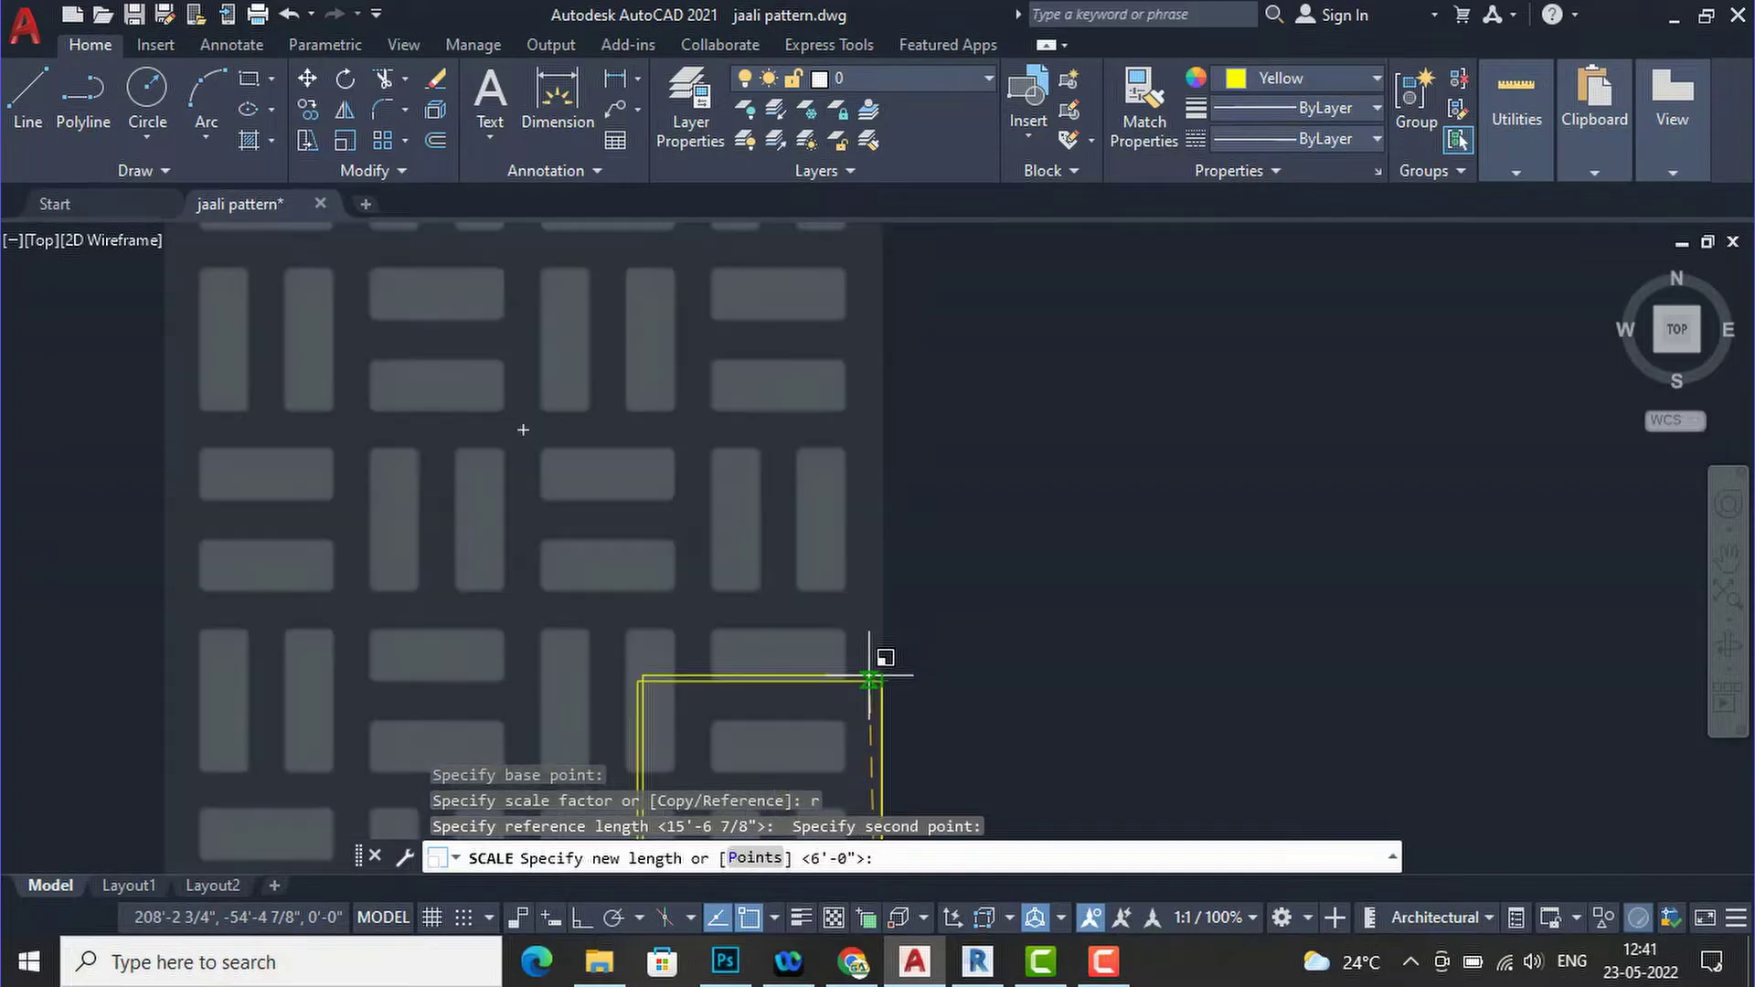
{"action": "scroll", "coordinate": [870, 678], "scroll_direction": "up", "scroll_amount": 4}
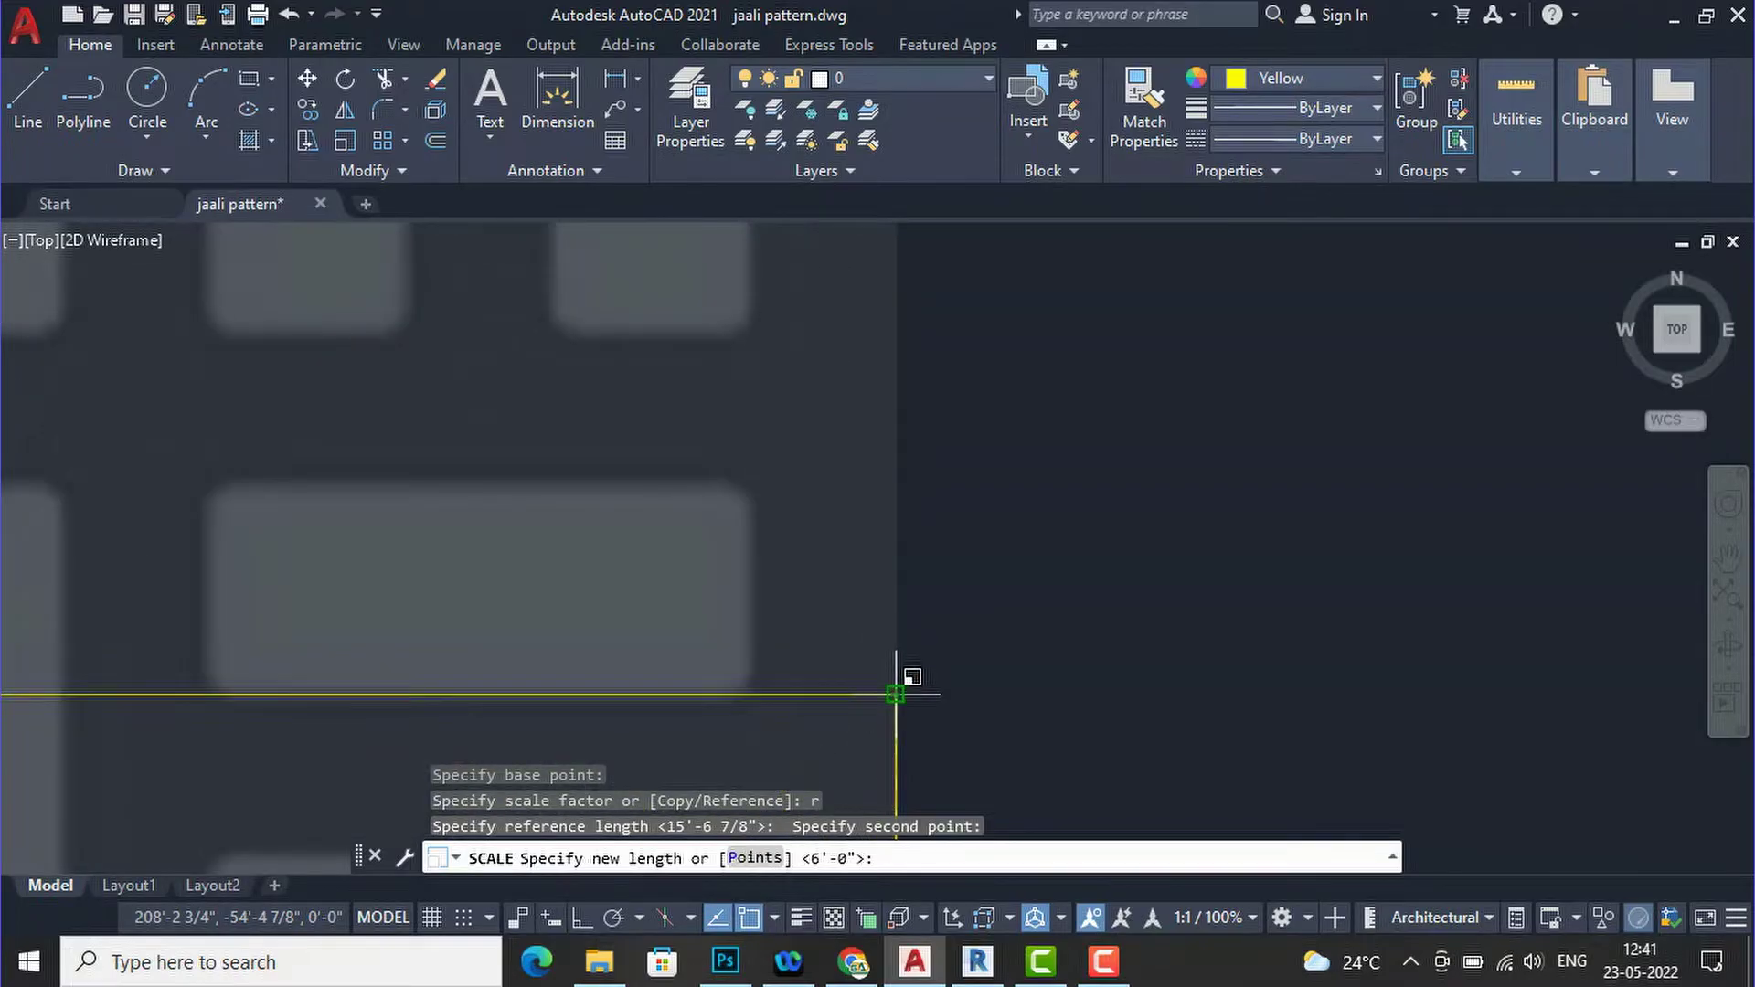
{"action": "key", "text": "Return"}
{"action": "scroll", "coordinate": [914, 512], "scroll_direction": "down", "scroll_amount": 10}
{"action": "scroll", "coordinate": [883, 435], "scroll_direction": "up", "scroll_amount": 2}
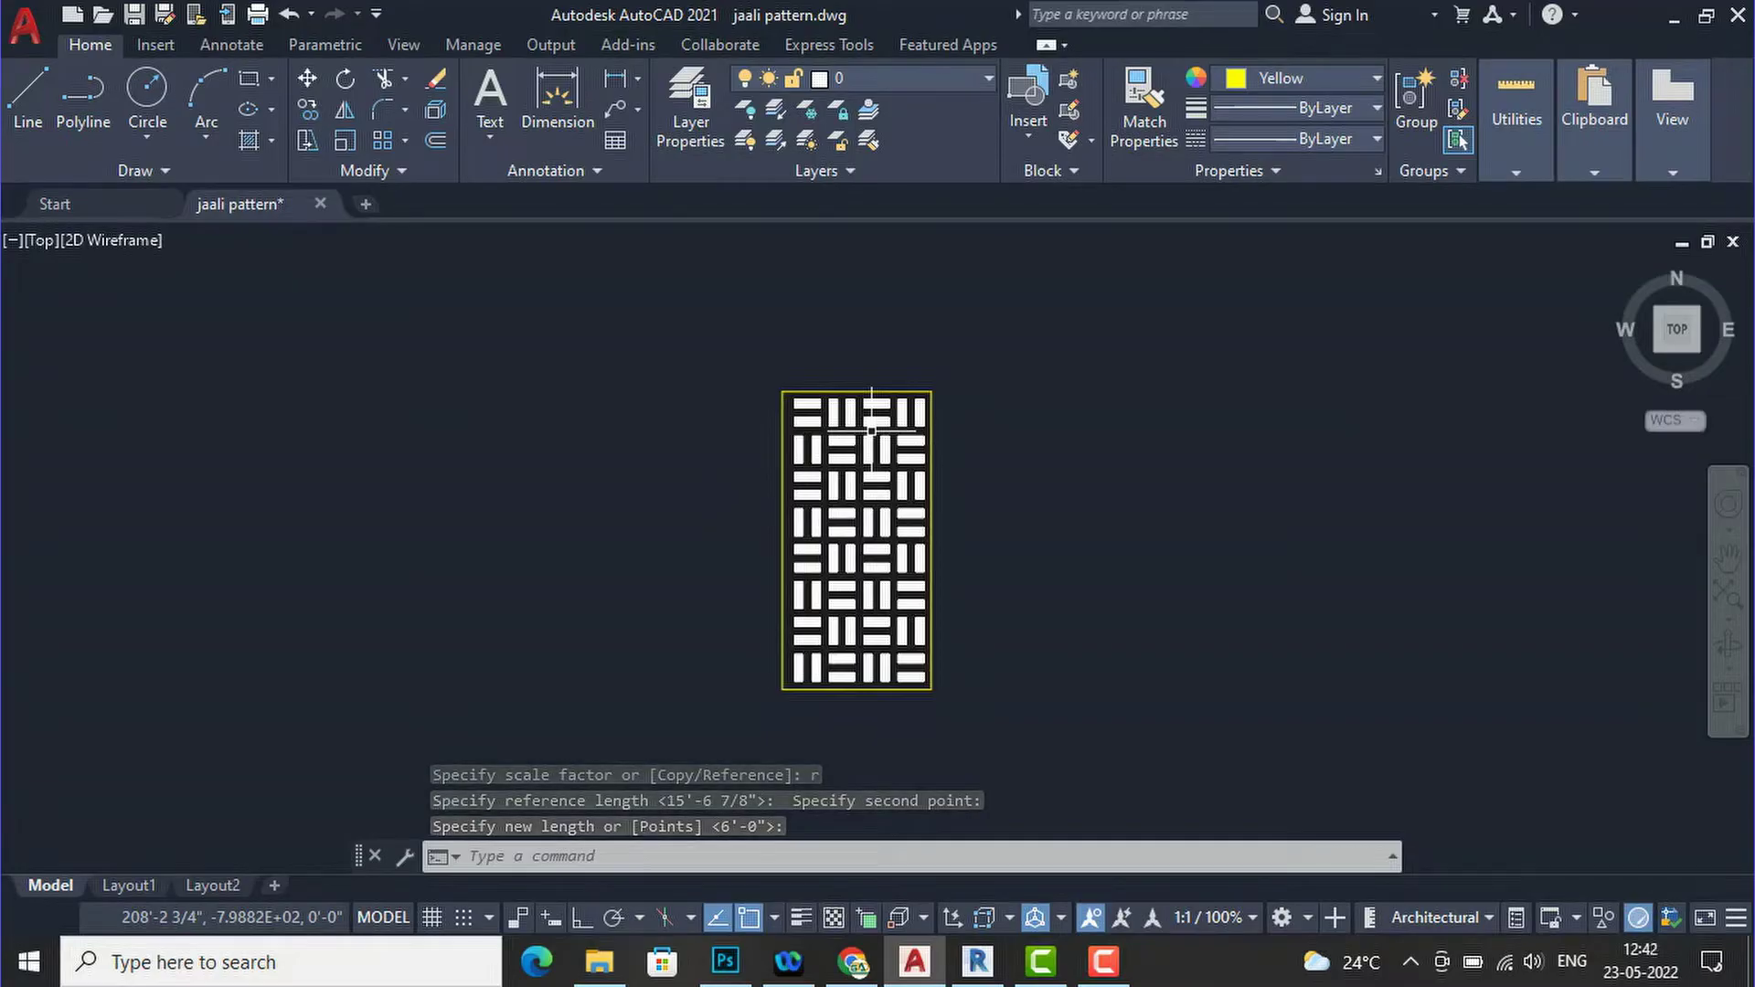
{"action": "scroll", "coordinate": [794, 402], "scroll_direction": "up", "scroll_amount": 6}
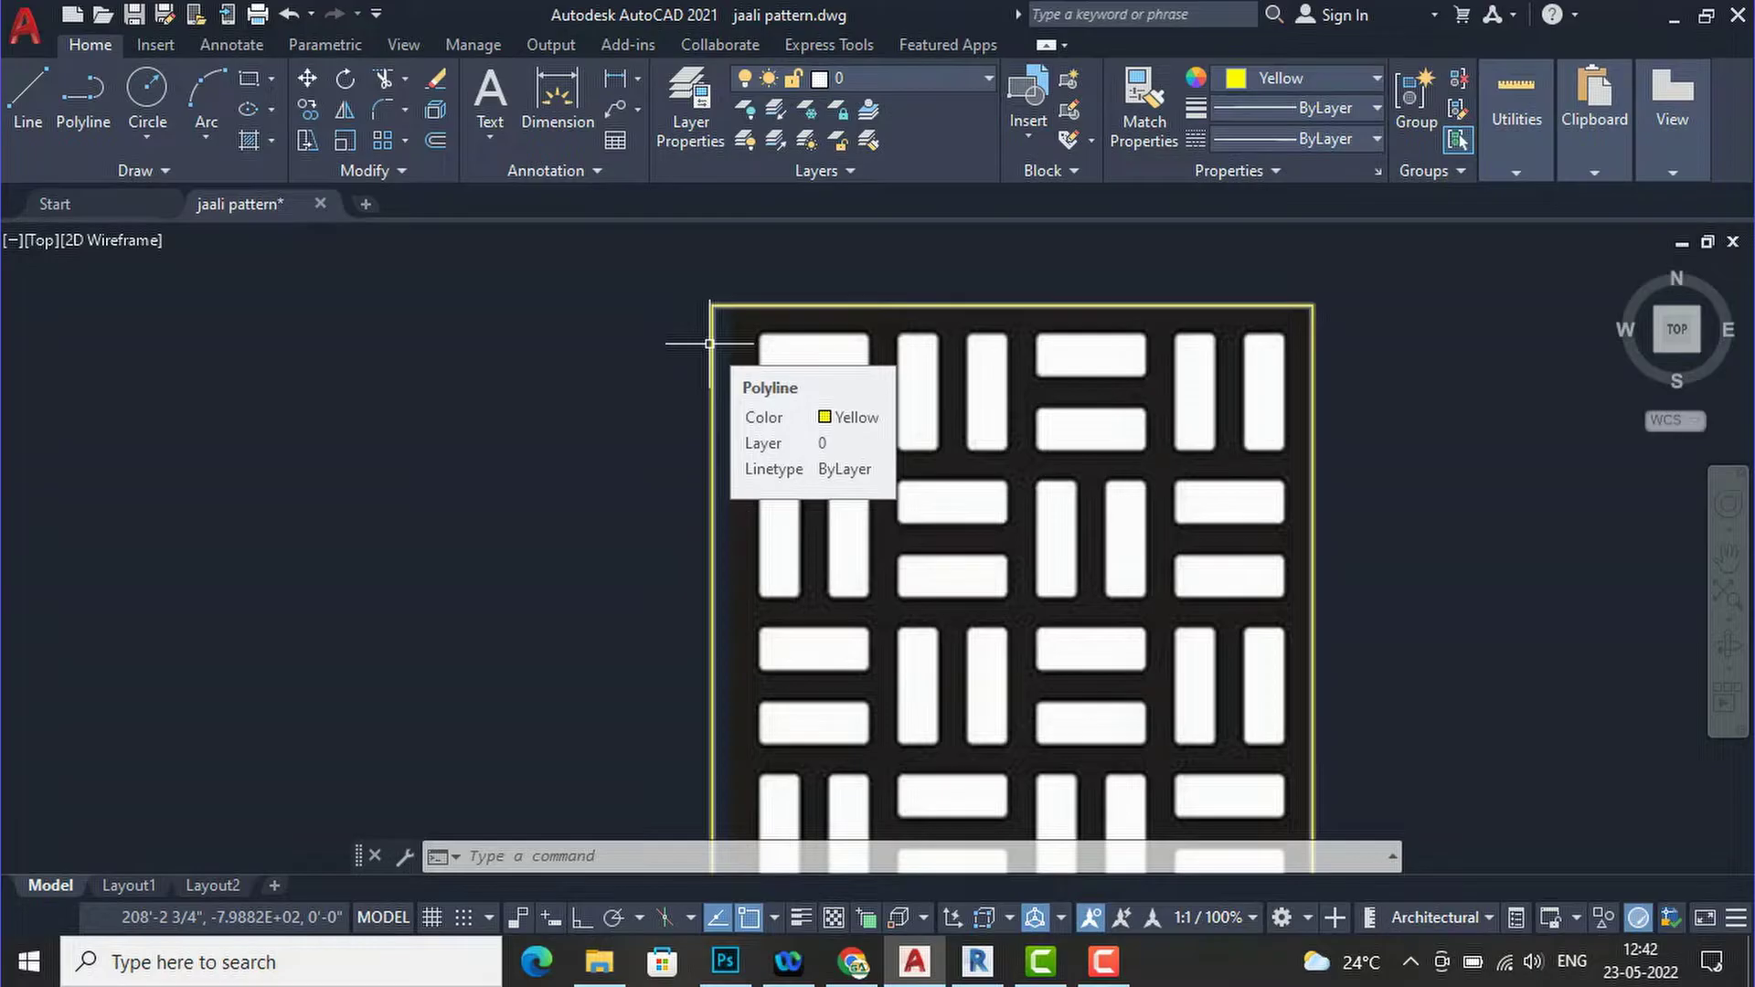
Select the jaali panel's border outline, then clear the selection.
{"action": "left_click", "coordinate": [714, 358]}
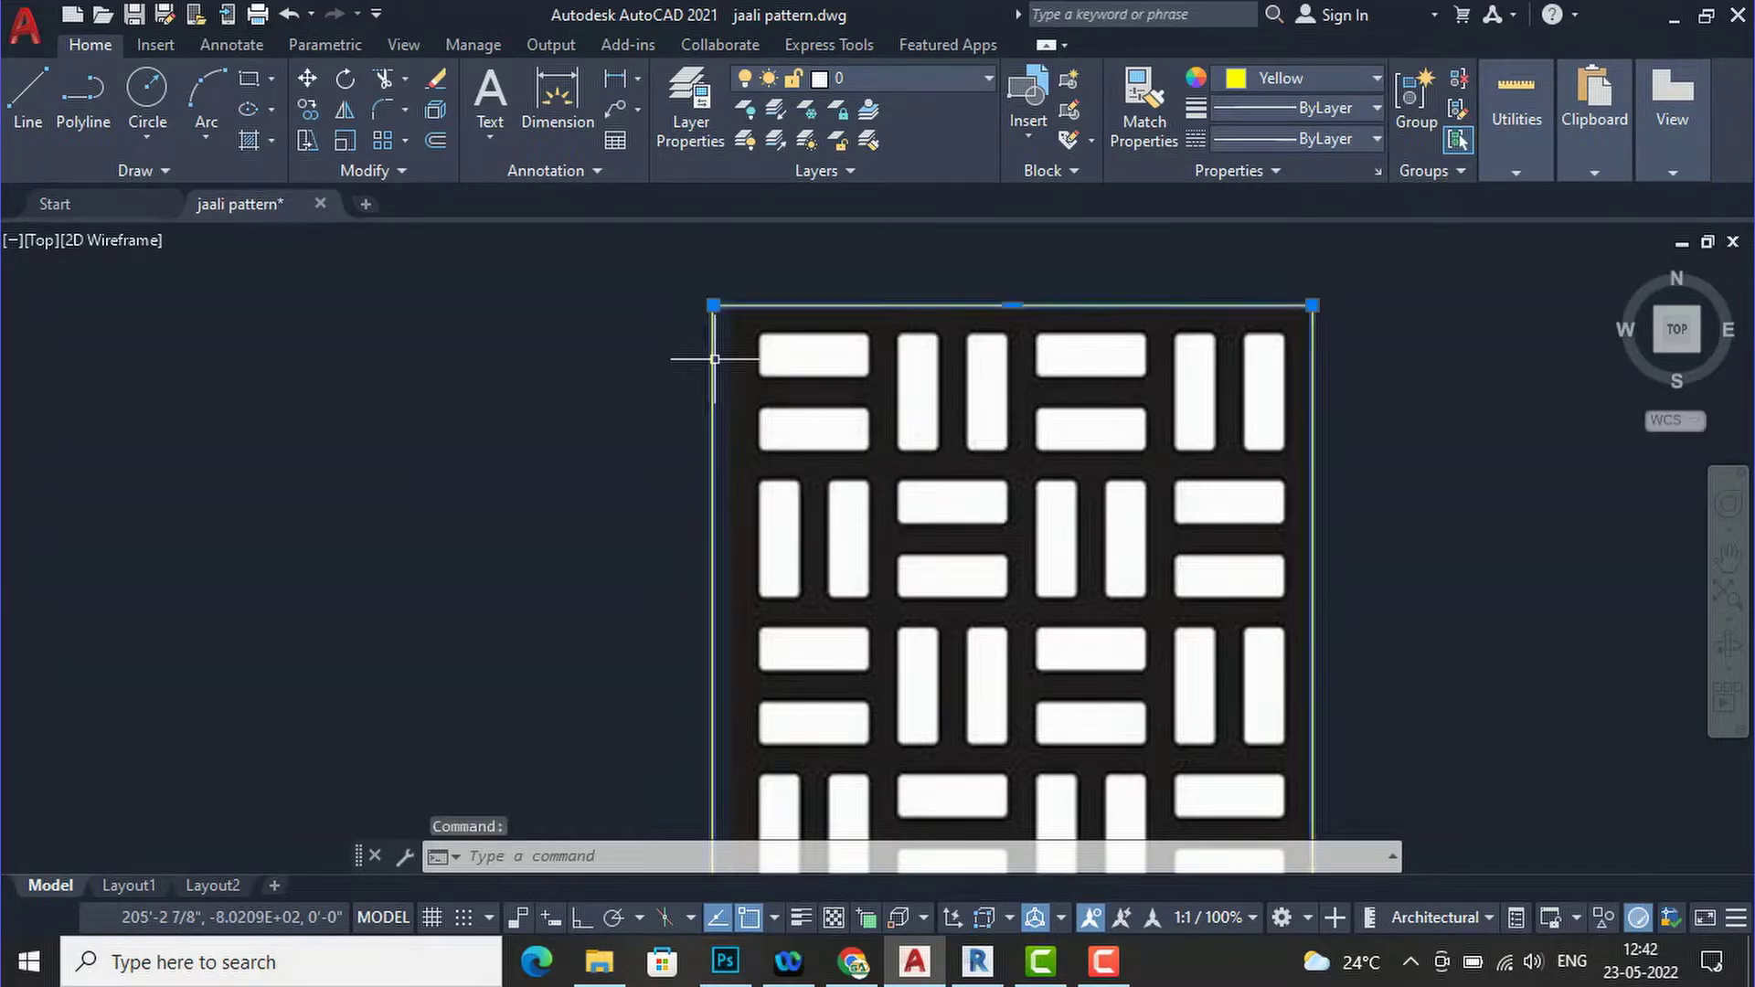
{"action": "scroll", "coordinate": [712, 261], "scroll_direction": "down", "scroll_amount": 8}
{"action": "scroll", "coordinate": [715, 292], "scroll_direction": "up", "scroll_amount": 5}
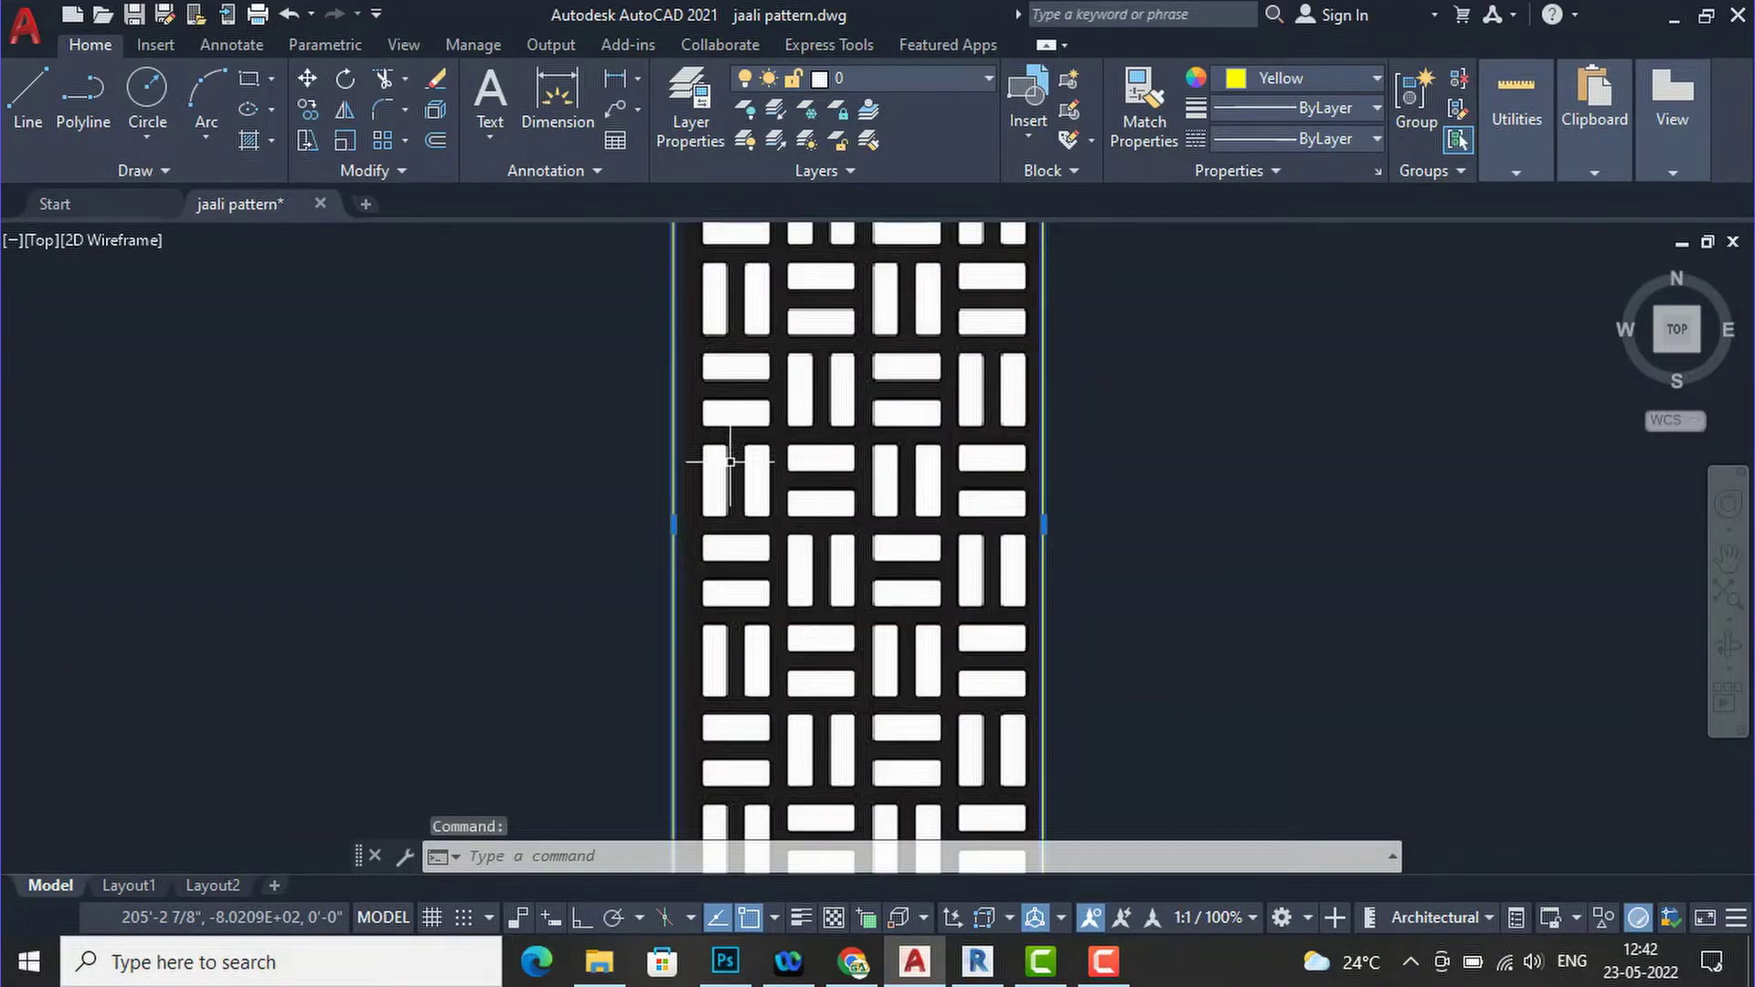
{"action": "scroll", "coordinate": [730, 462], "scroll_direction": "down", "scroll_amount": 2}
{"action": "key", "text": "Escape"}
{"action": "scroll", "coordinate": [952, 302], "scroll_direction": "up", "scroll_amount": 3}
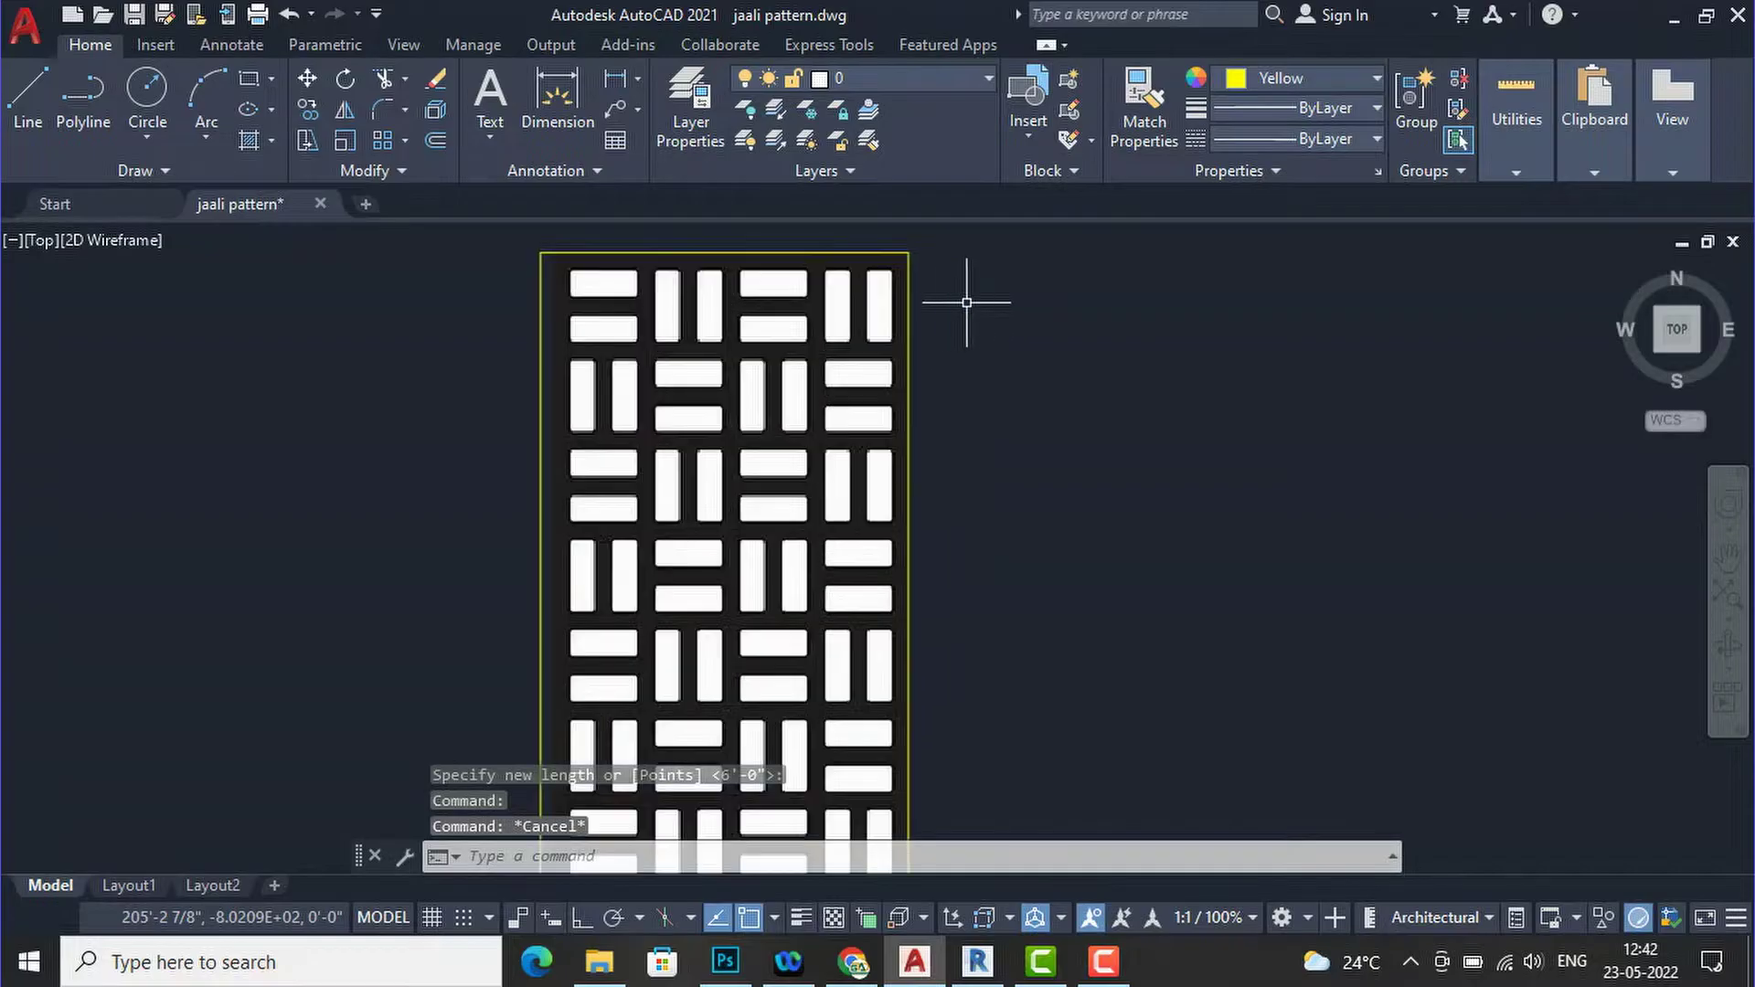
{"action": "scroll", "coordinate": [751, 364], "scroll_direction": "down", "scroll_amount": 1}
{"action": "left_click", "coordinate": [712, 340]}
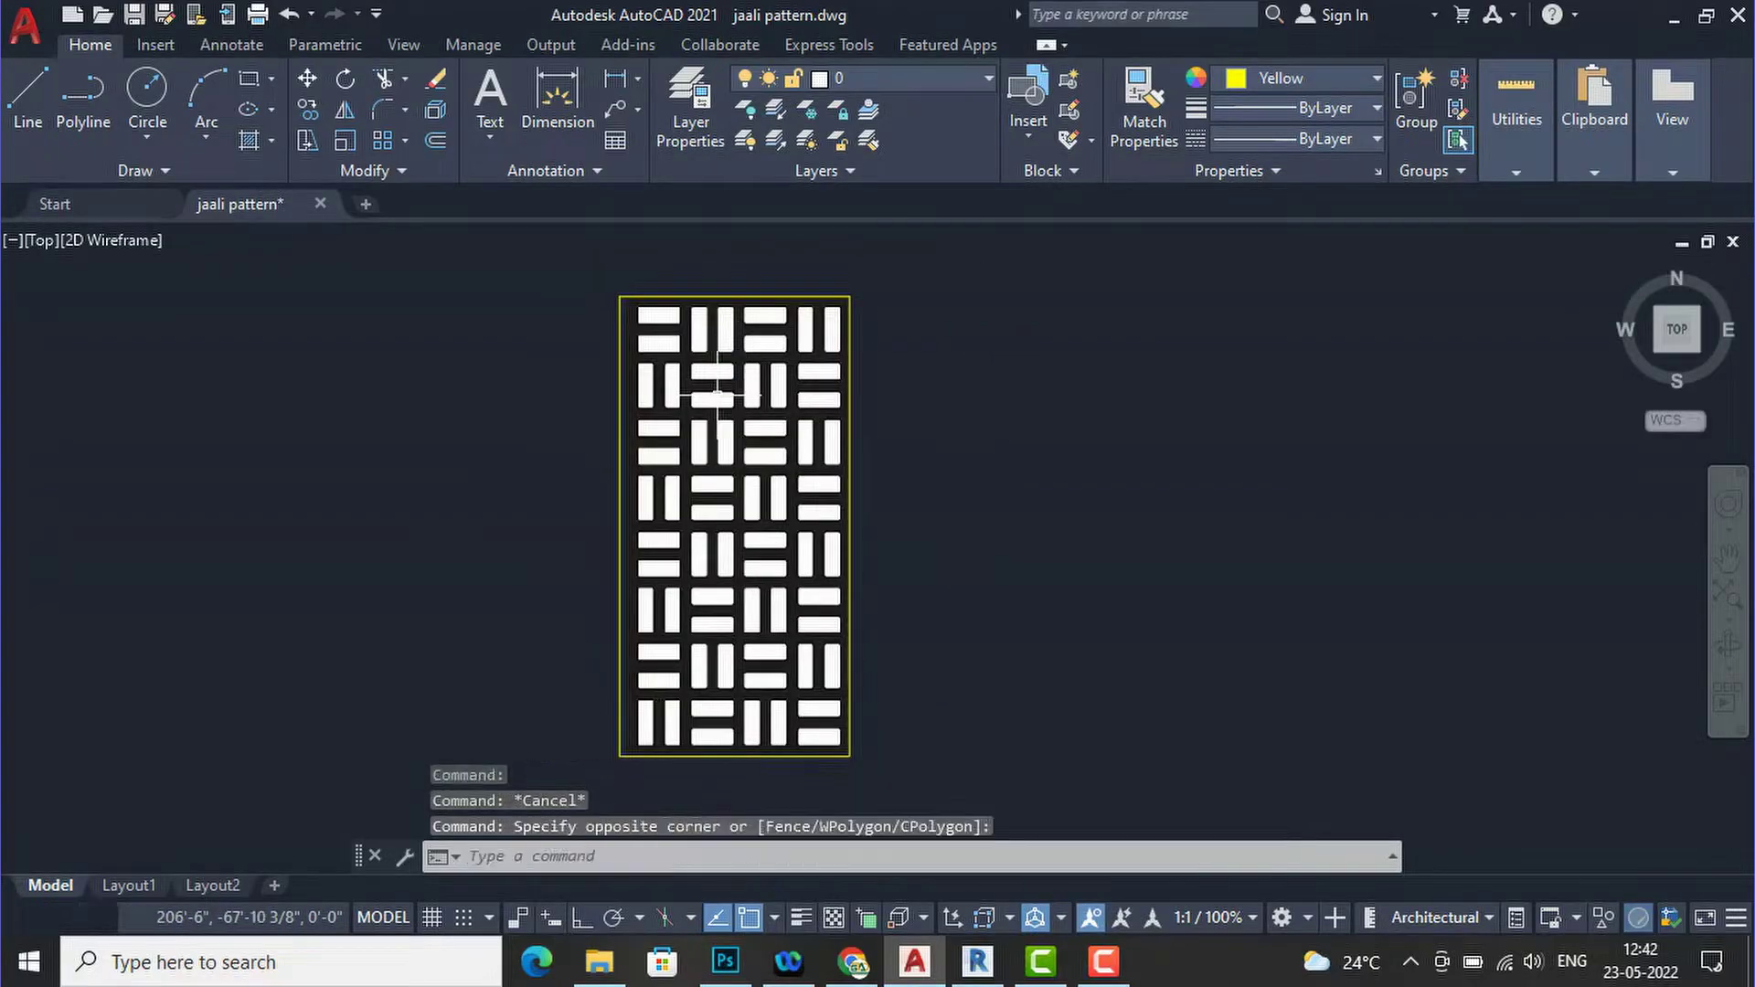
{"action": "key", "text": "Escape"}
{"action": "scroll", "coordinate": [622, 281], "scroll_direction": "up", "scroll_amount": 2}
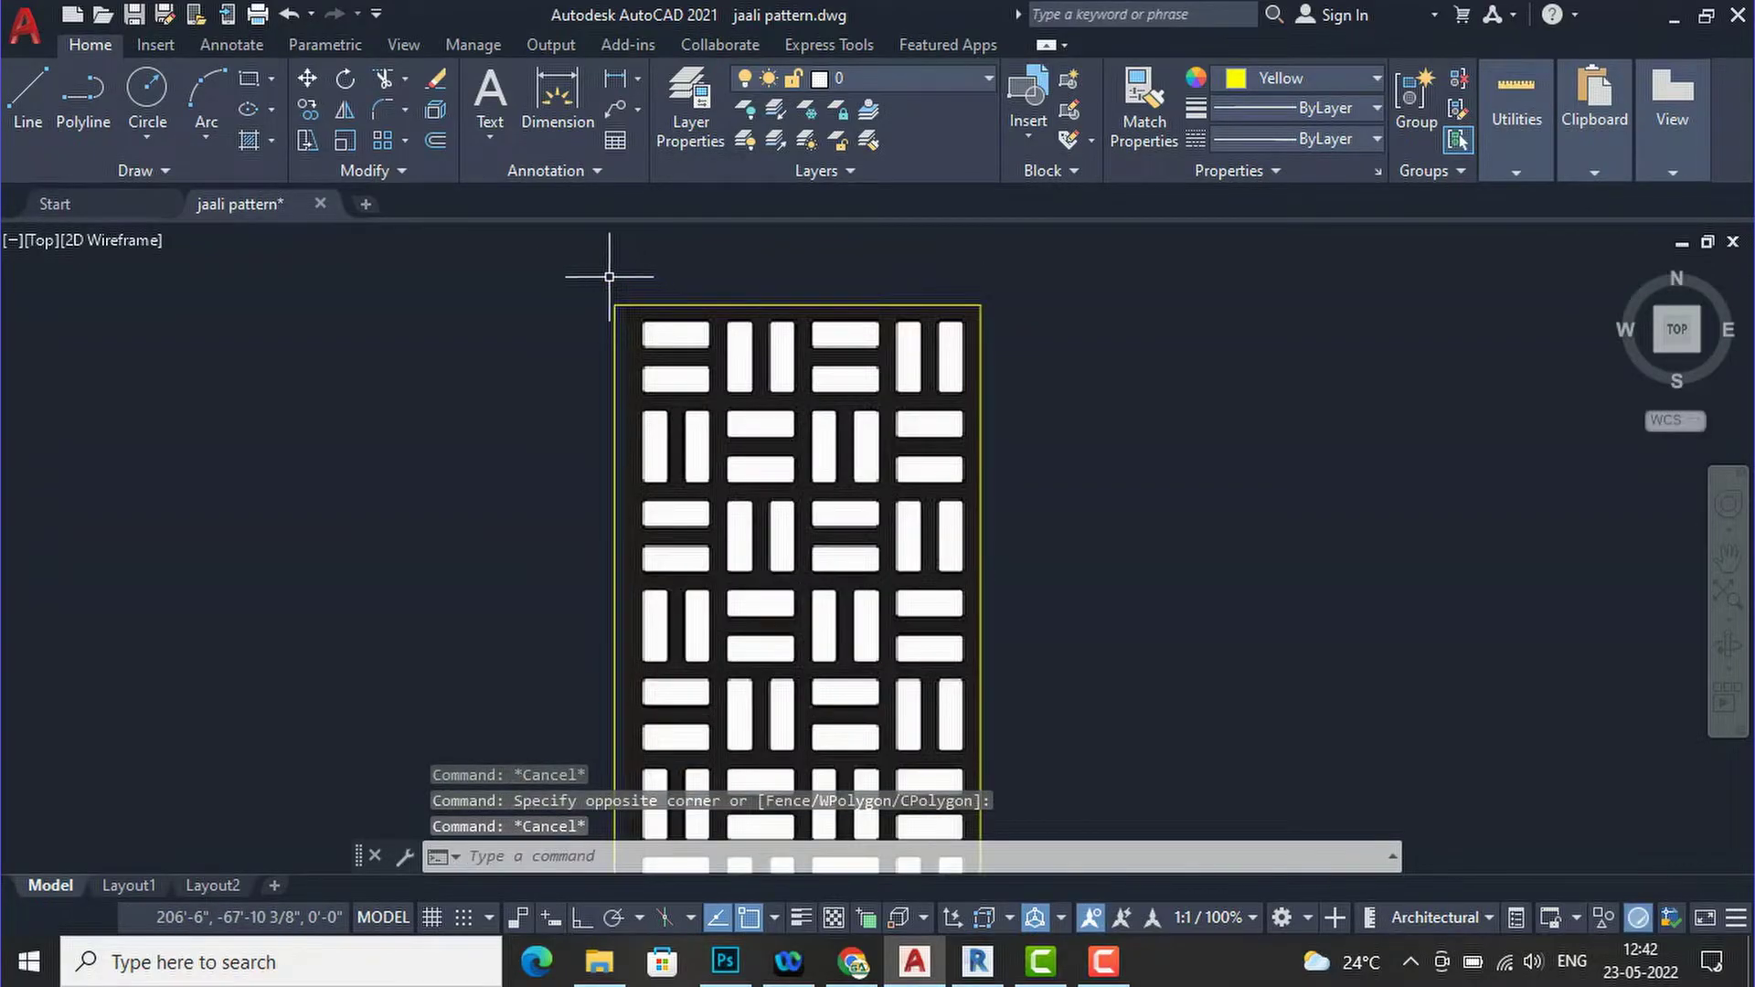
Trace a rectangle around the top-left jaali opening.
{"action": "left_click", "coordinate": [26, 117]}
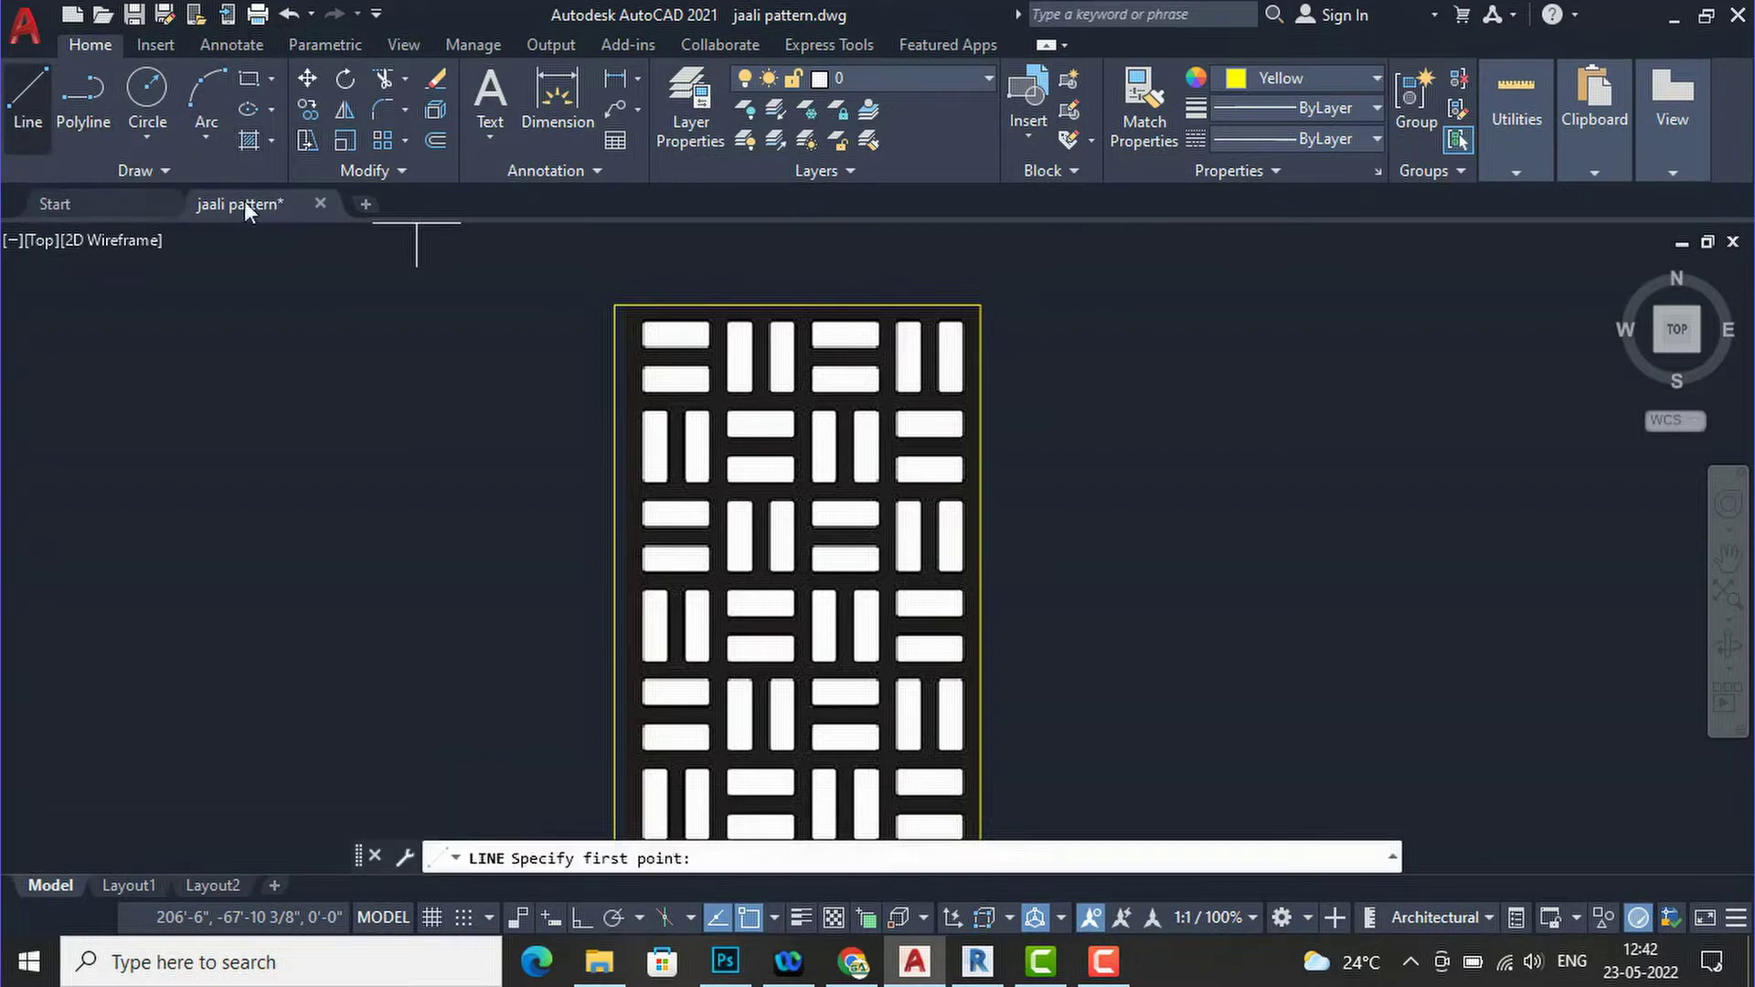
{"action": "scroll", "coordinate": [600, 293], "scroll_direction": "up", "scroll_amount": 3}
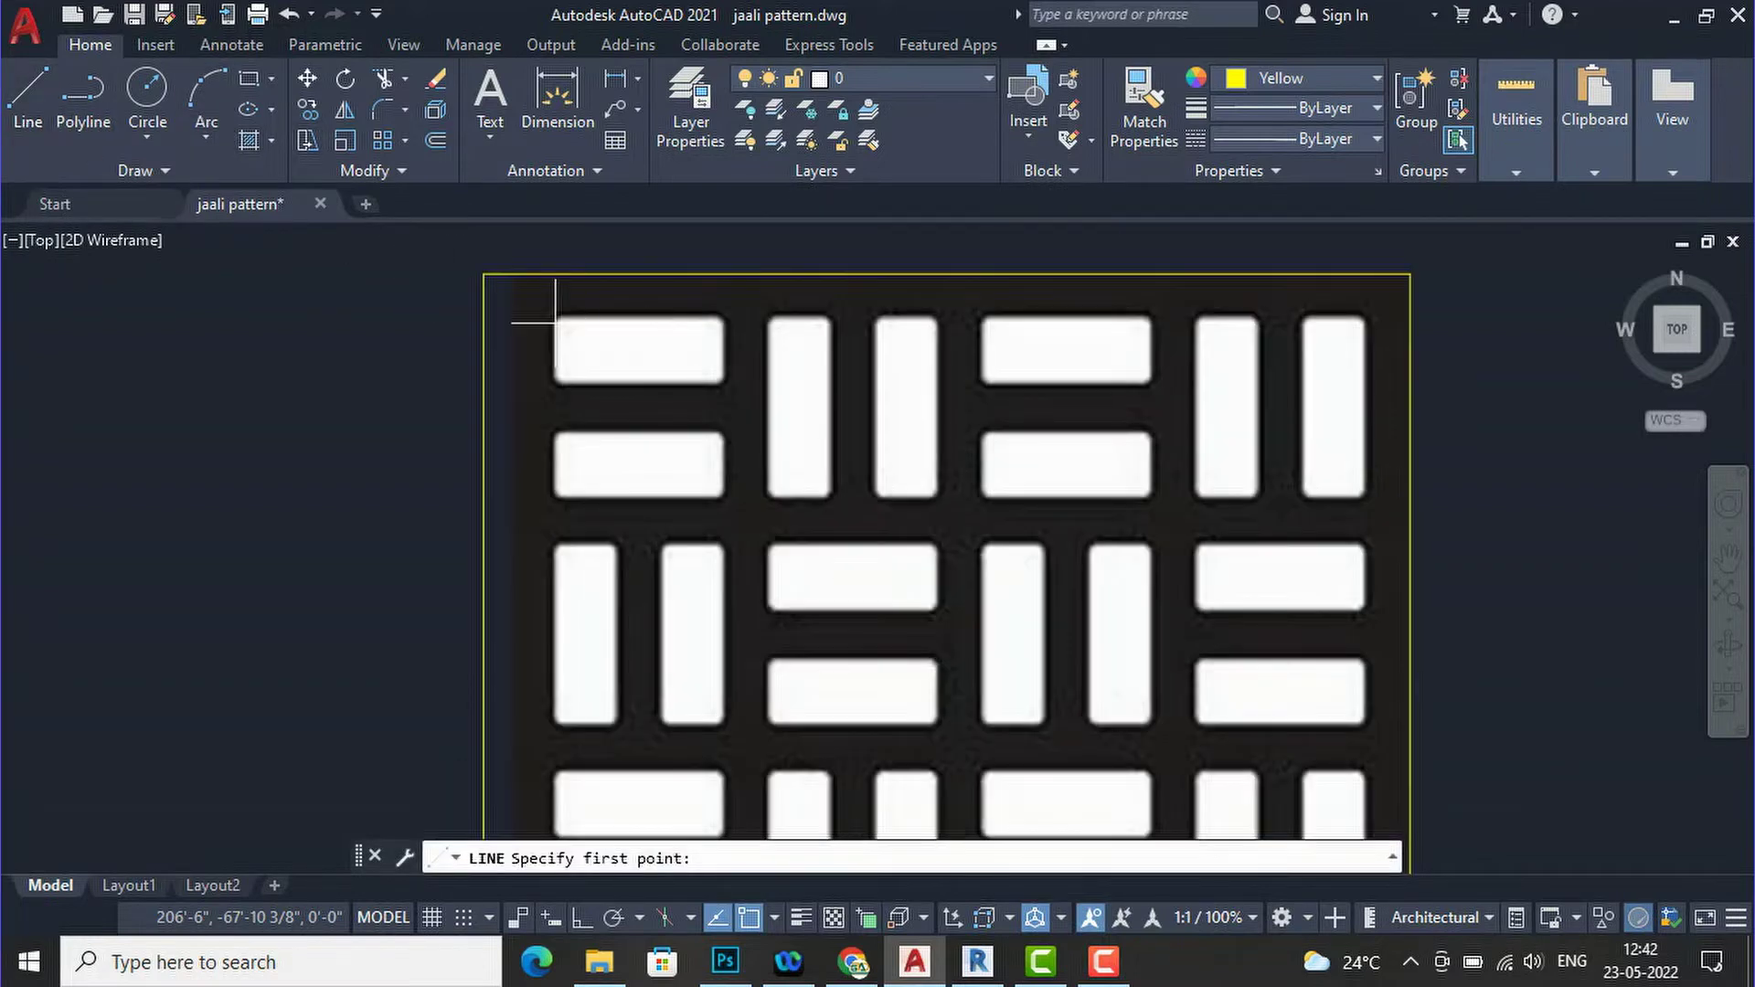
{"action": "left_click", "coordinate": [245, 88]}
{"action": "scroll", "coordinate": [546, 291], "scroll_direction": "up", "scroll_amount": 3}
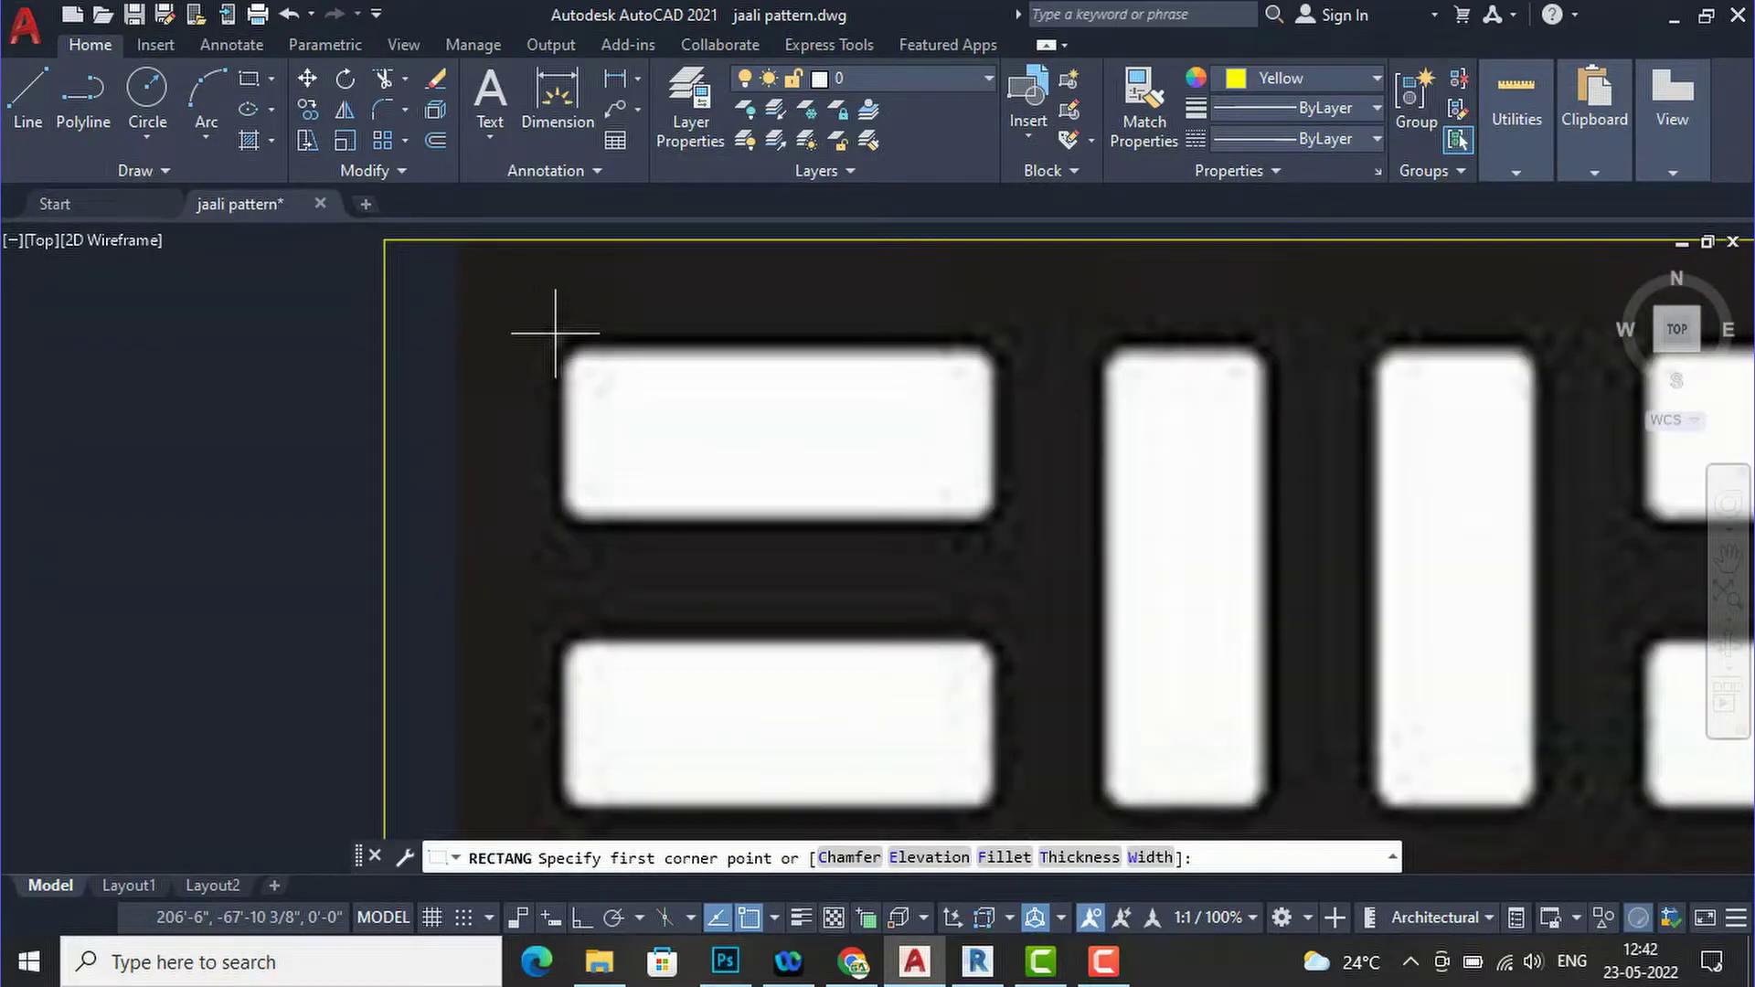
{"action": "left_click", "coordinate": [555, 334]}
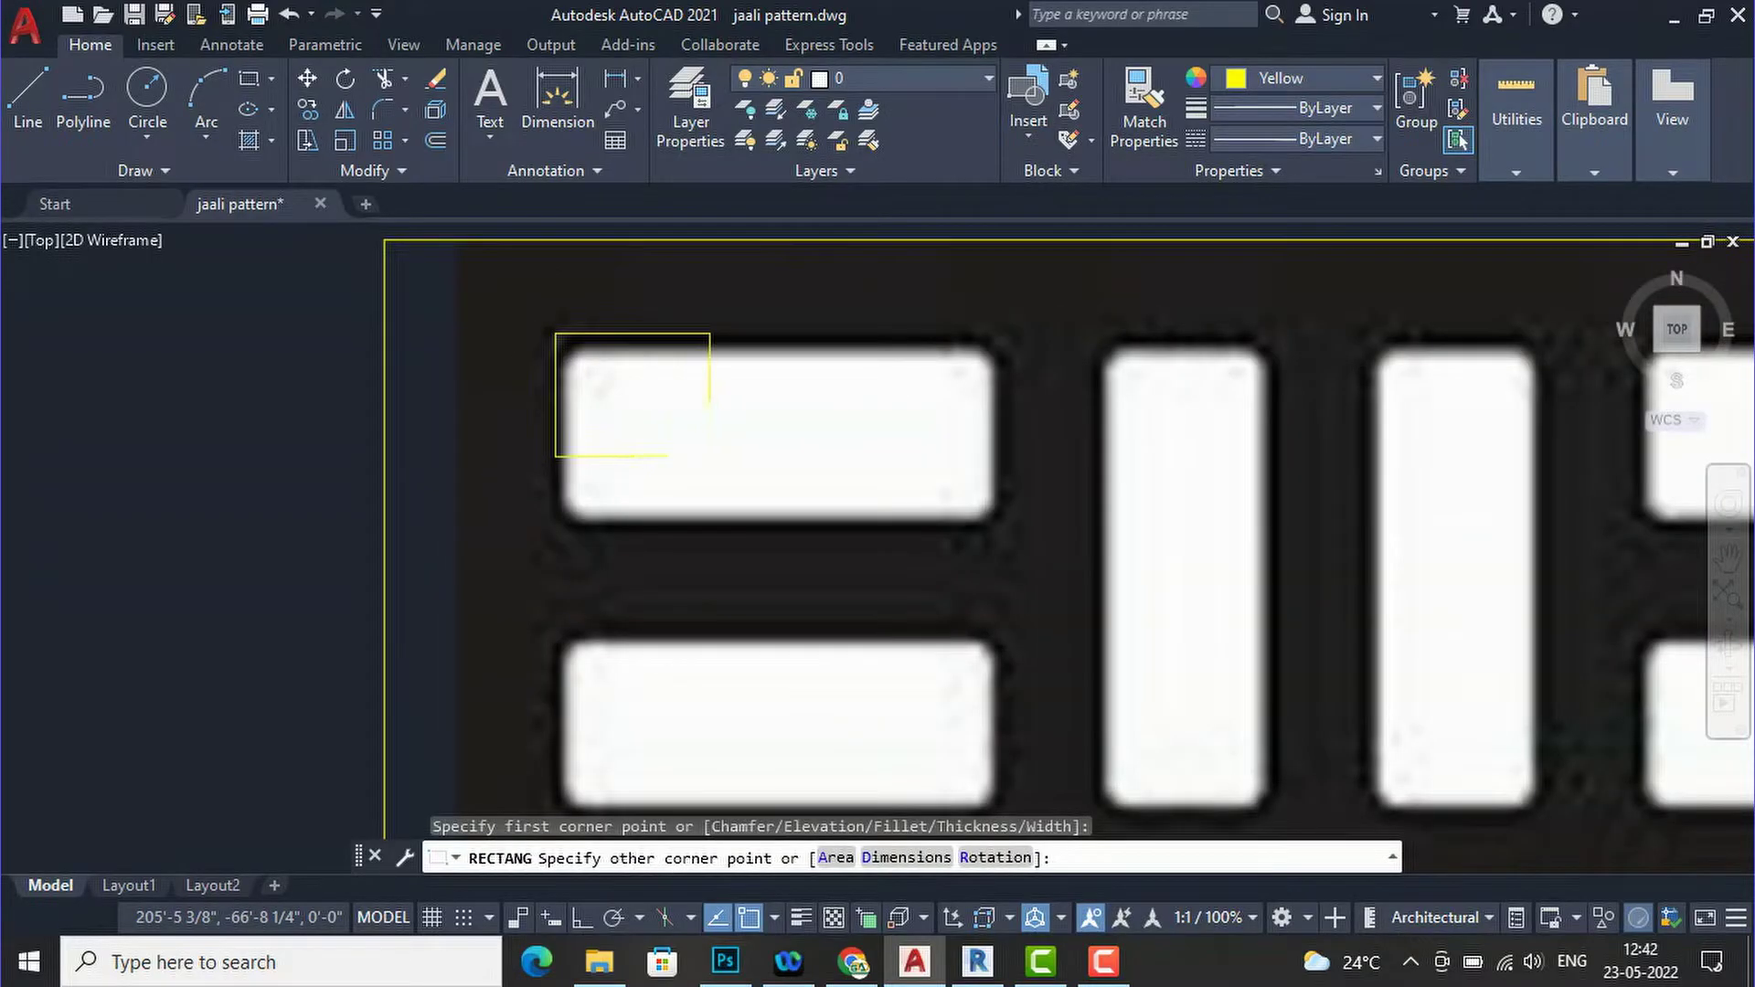
{"action": "left_click", "coordinate": [990, 524]}
{"action": "scroll", "coordinate": [1006, 493], "scroll_direction": "down", "scroll_amount": 5}
{"action": "scroll", "coordinate": [816, 494], "scroll_direction": "up", "scroll_amount": 5}
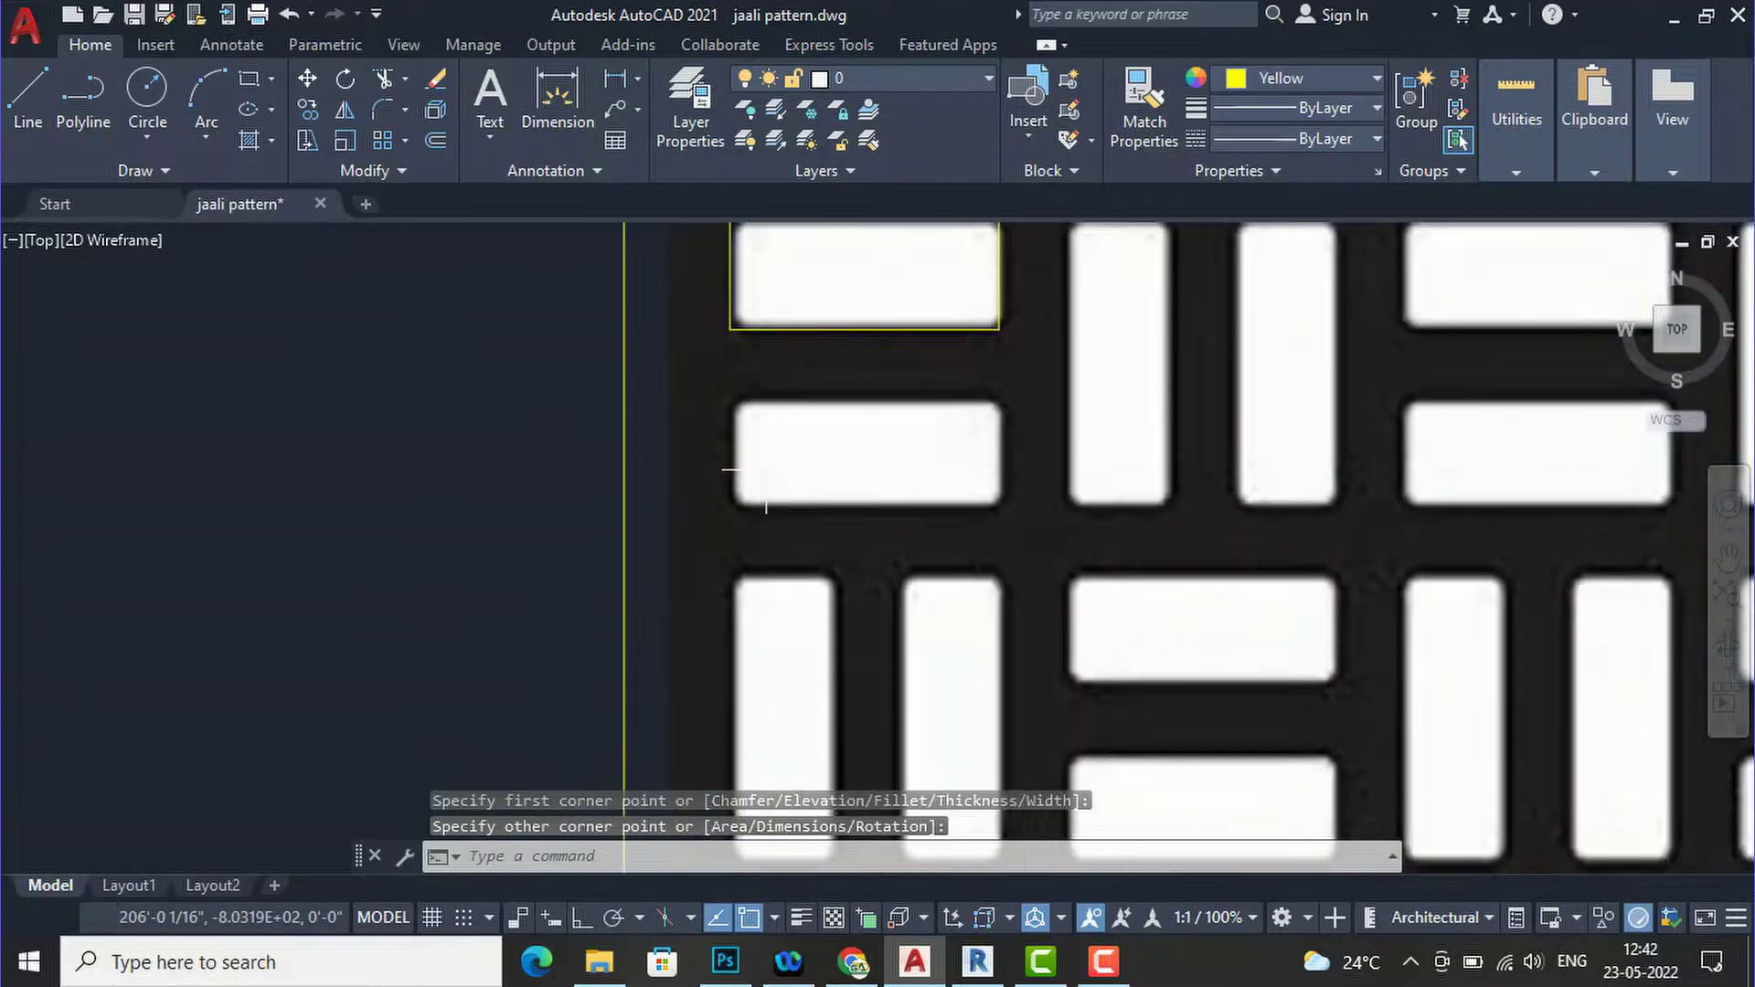
{"action": "scroll", "coordinate": [766, 470], "scroll_direction": "up", "scroll_amount": 2}
{"action": "scroll", "coordinate": [808, 494], "scroll_direction": "down", "scroll_amount": 2}
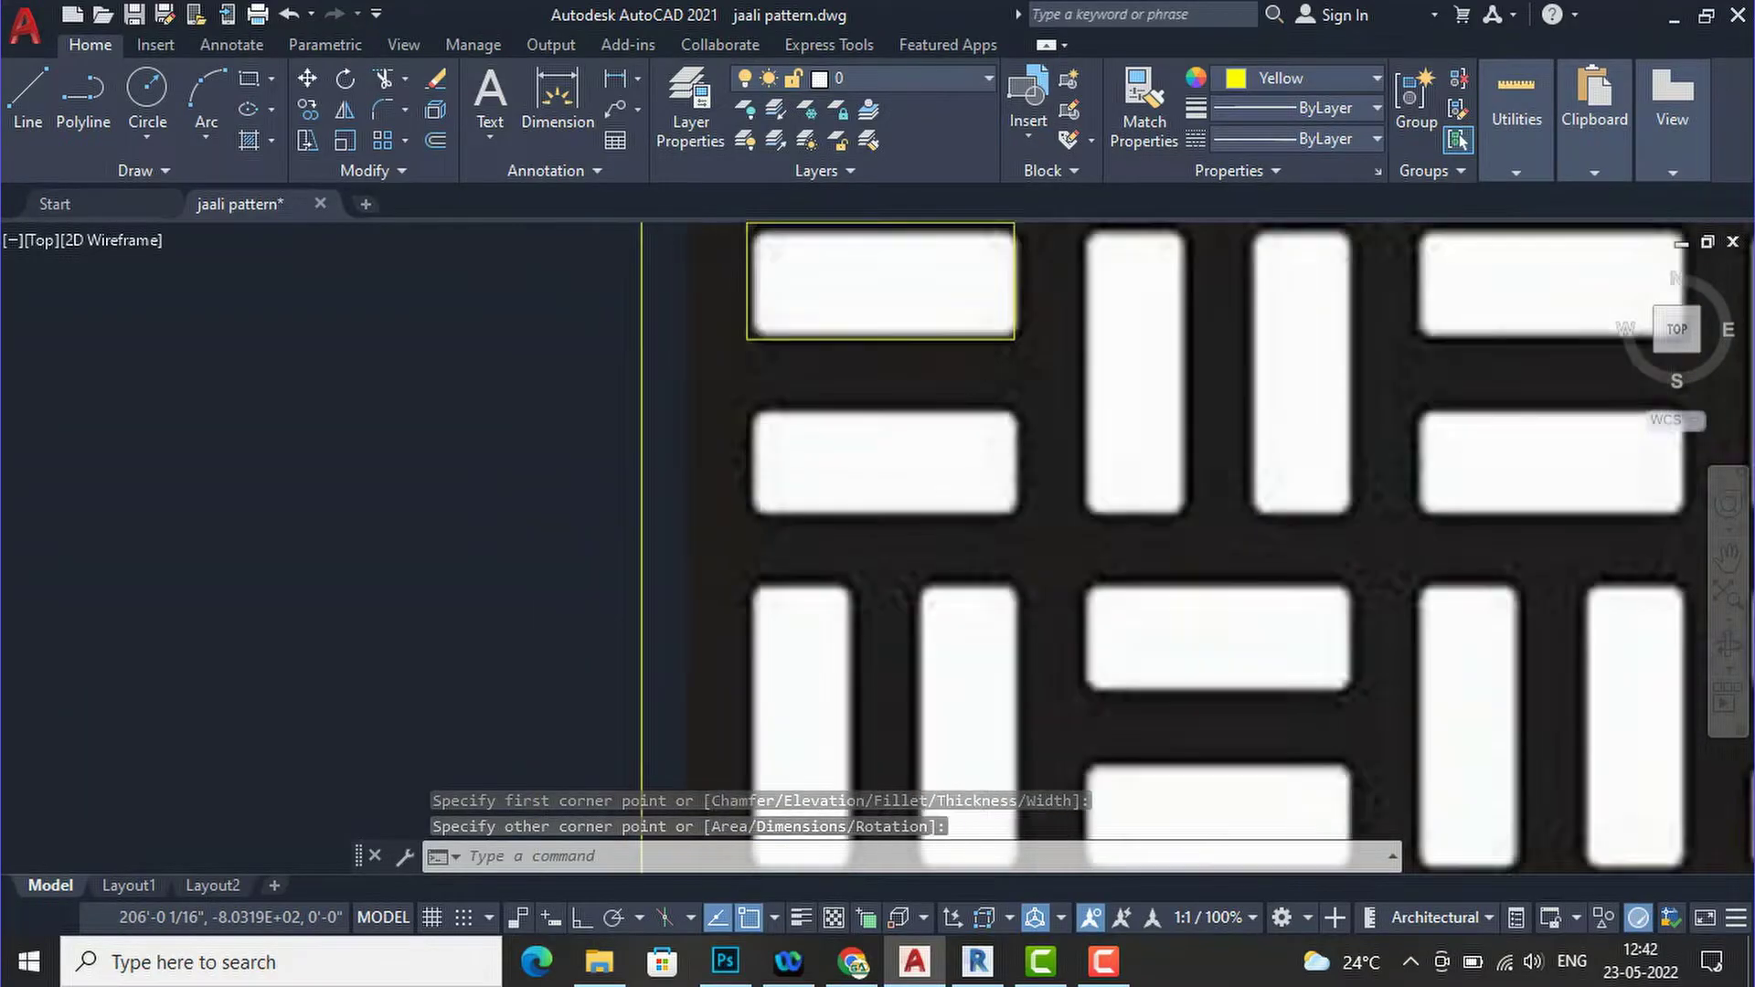
{"action": "scroll", "coordinate": [817, 498], "scroll_direction": "down", "scroll_amount": 2}
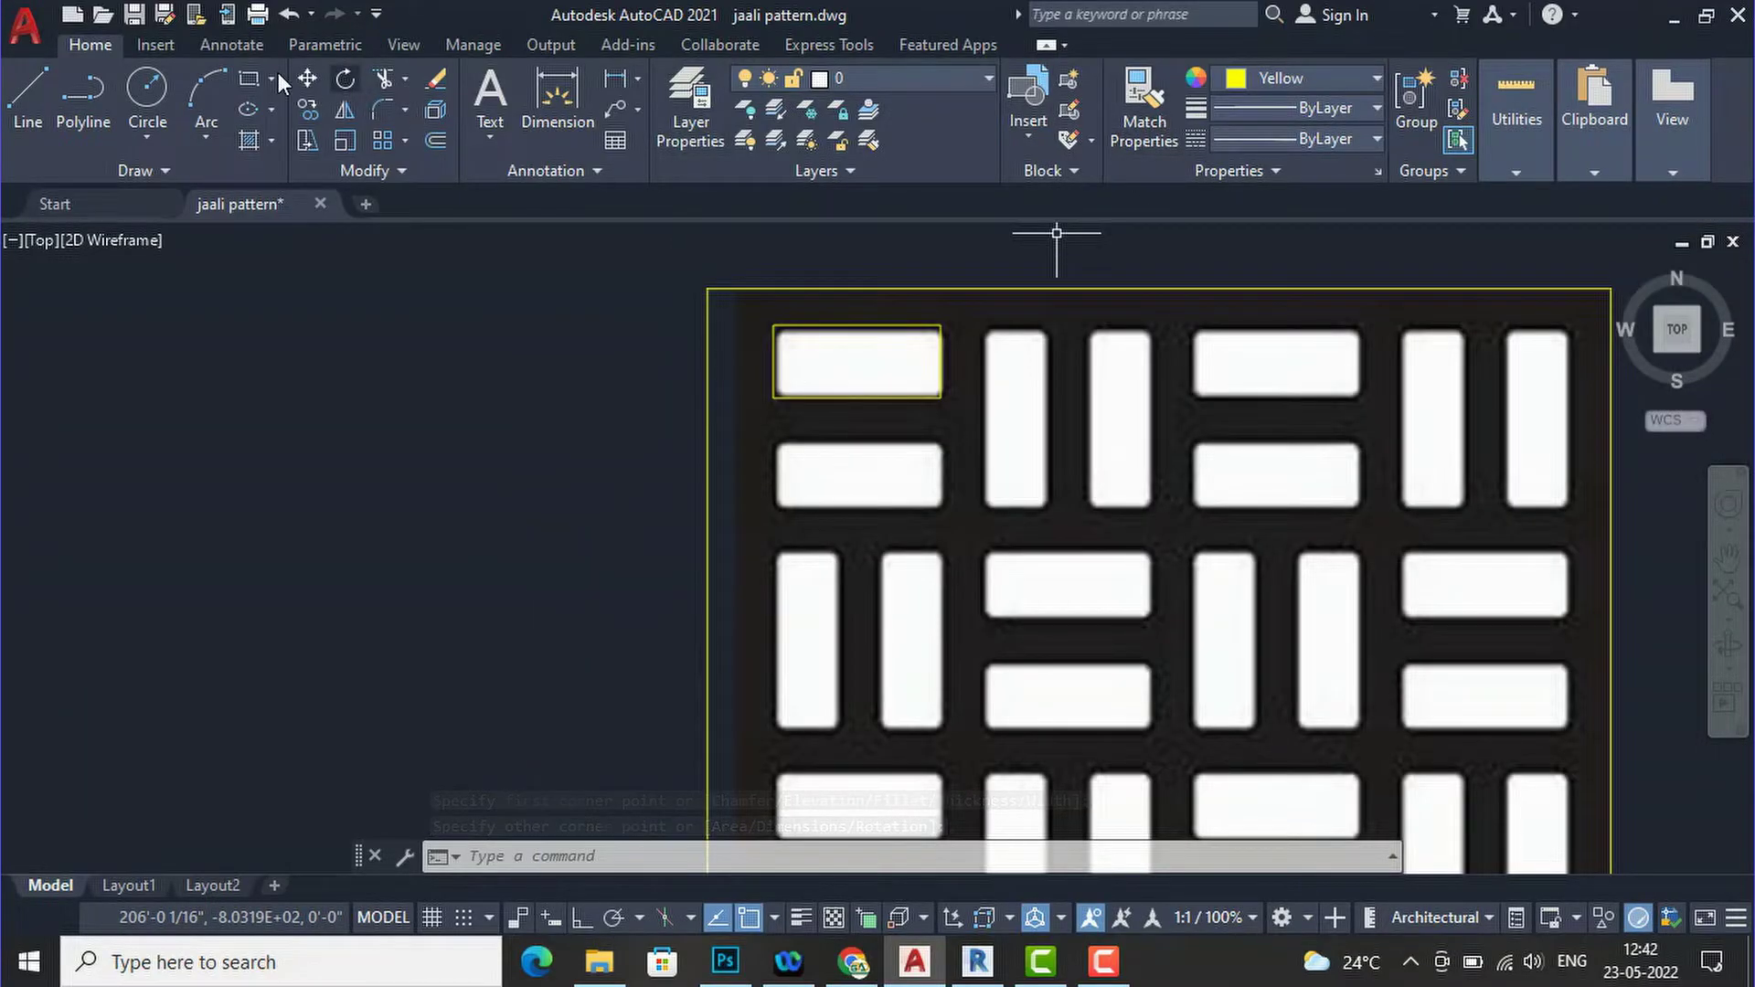
Trace rectangles around the second horizontal opening and the vertical opening.
{"action": "left_click", "coordinate": [249, 79]}
{"action": "scroll", "coordinate": [789, 418], "scroll_direction": "up", "scroll_amount": 3}
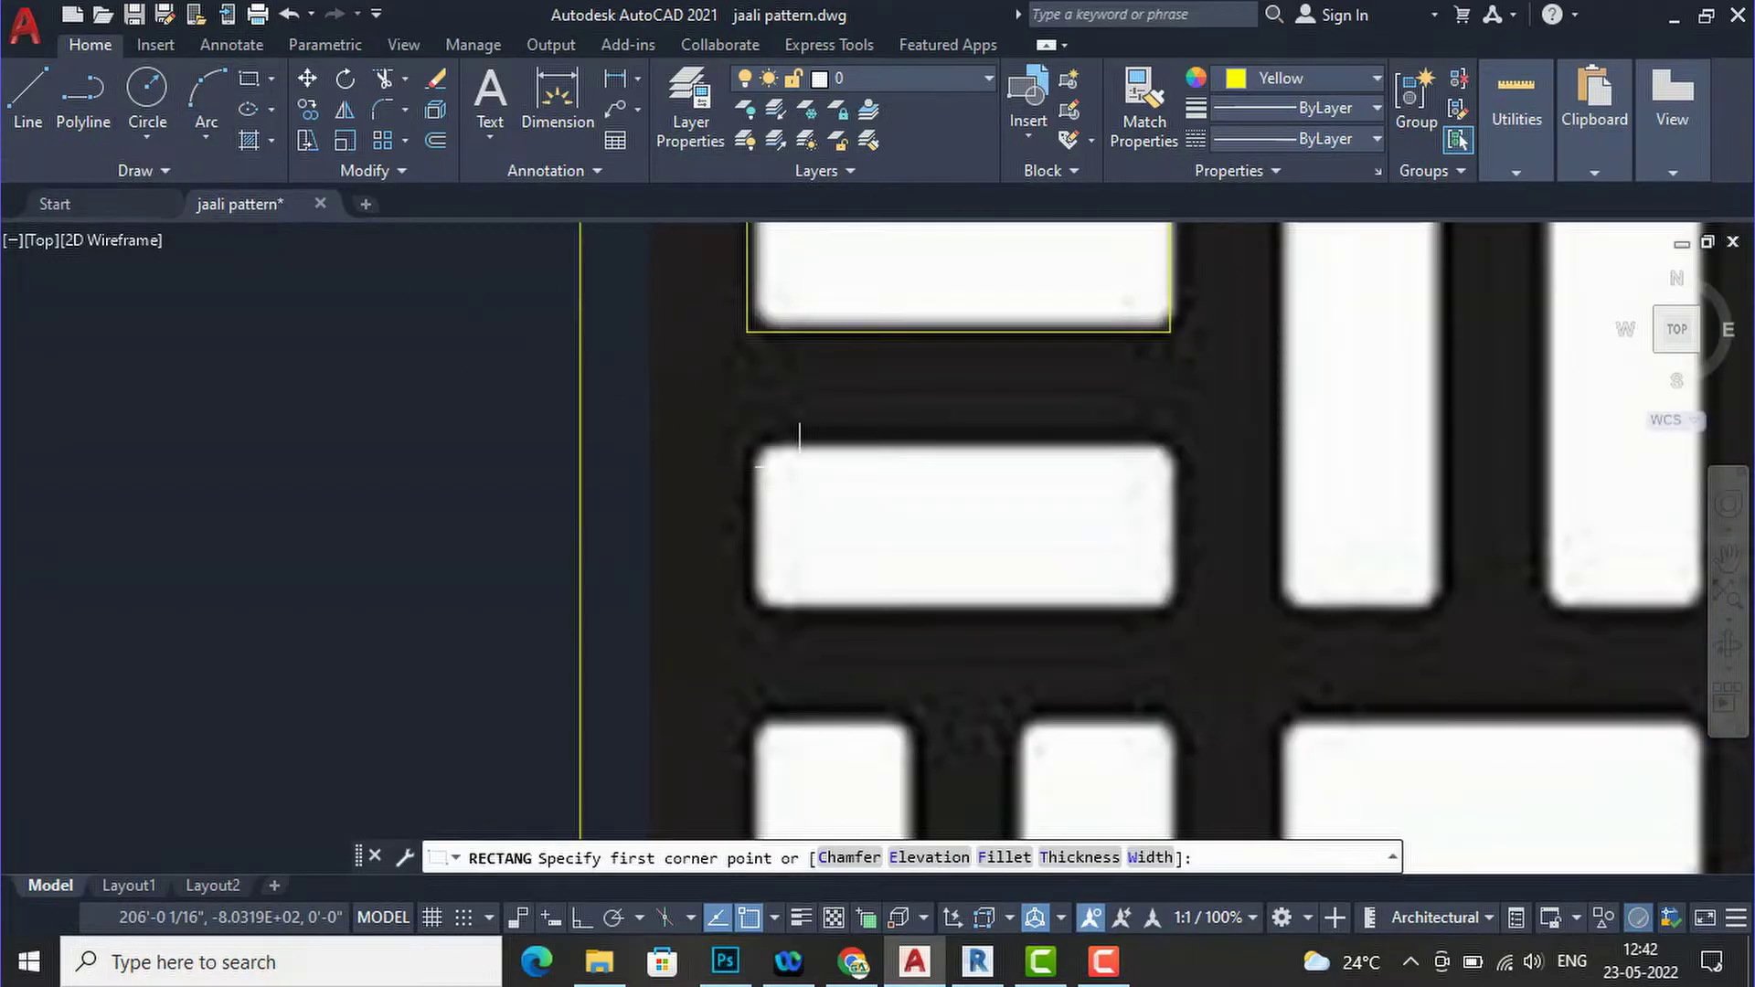
{"action": "left_click", "coordinate": [748, 449]}
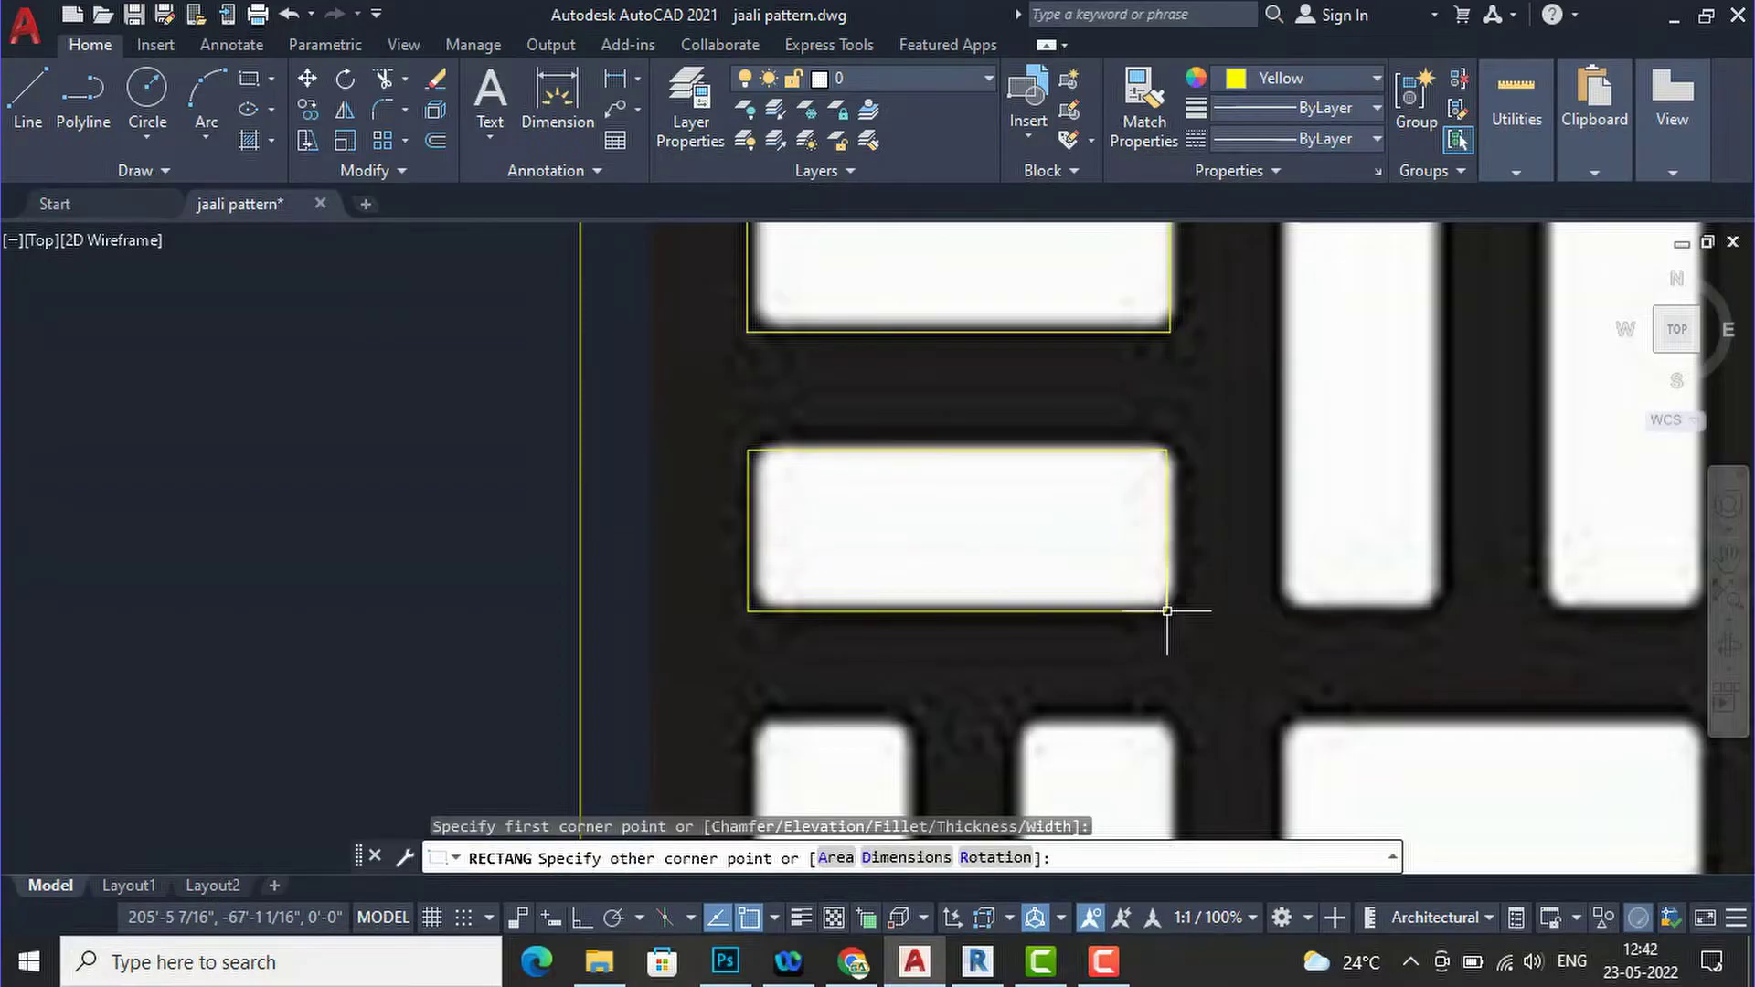
{"action": "left_click", "coordinate": [1168, 610]}
{"action": "scroll", "coordinate": [867, 369], "scroll_direction": "down", "scroll_amount": 4}
{"action": "scroll", "coordinate": [878, 477], "scroll_direction": "up", "scroll_amount": 2}
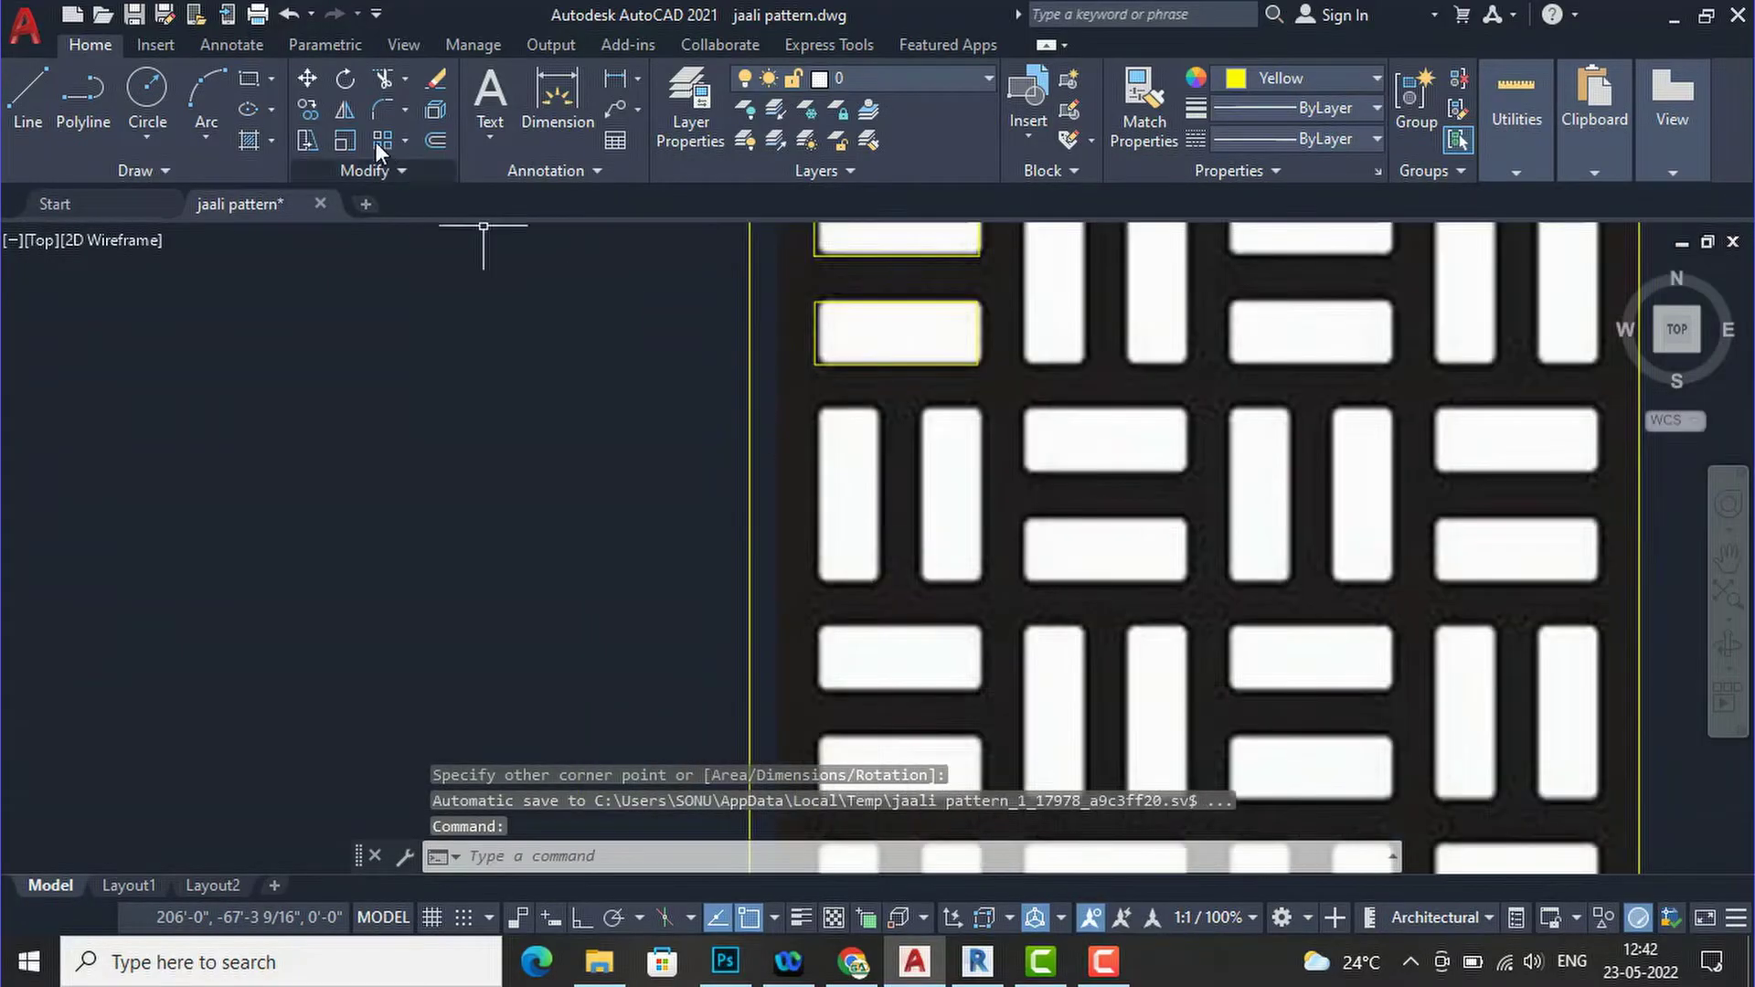
{"action": "left_click", "coordinate": [250, 79]}
{"action": "scroll", "coordinate": [804, 451], "scroll_direction": "up", "scroll_amount": 2}
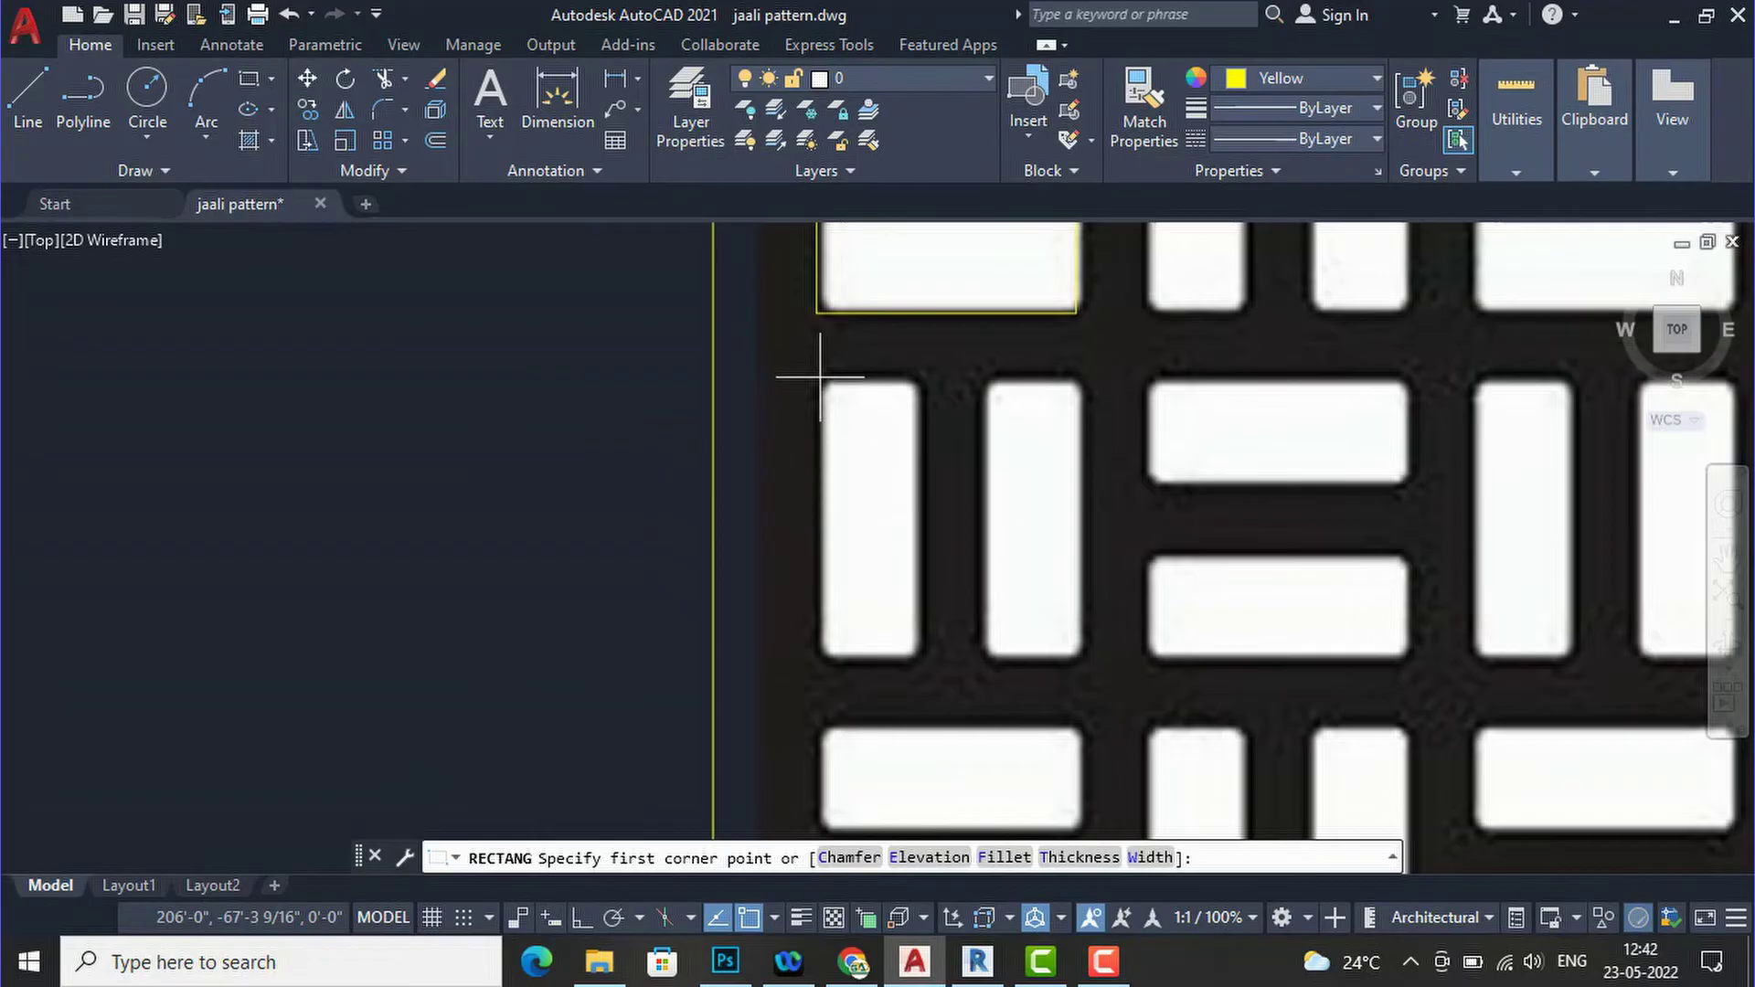
{"action": "left_click", "coordinate": [820, 378]}
{"action": "left_click", "coordinate": [926, 658]}
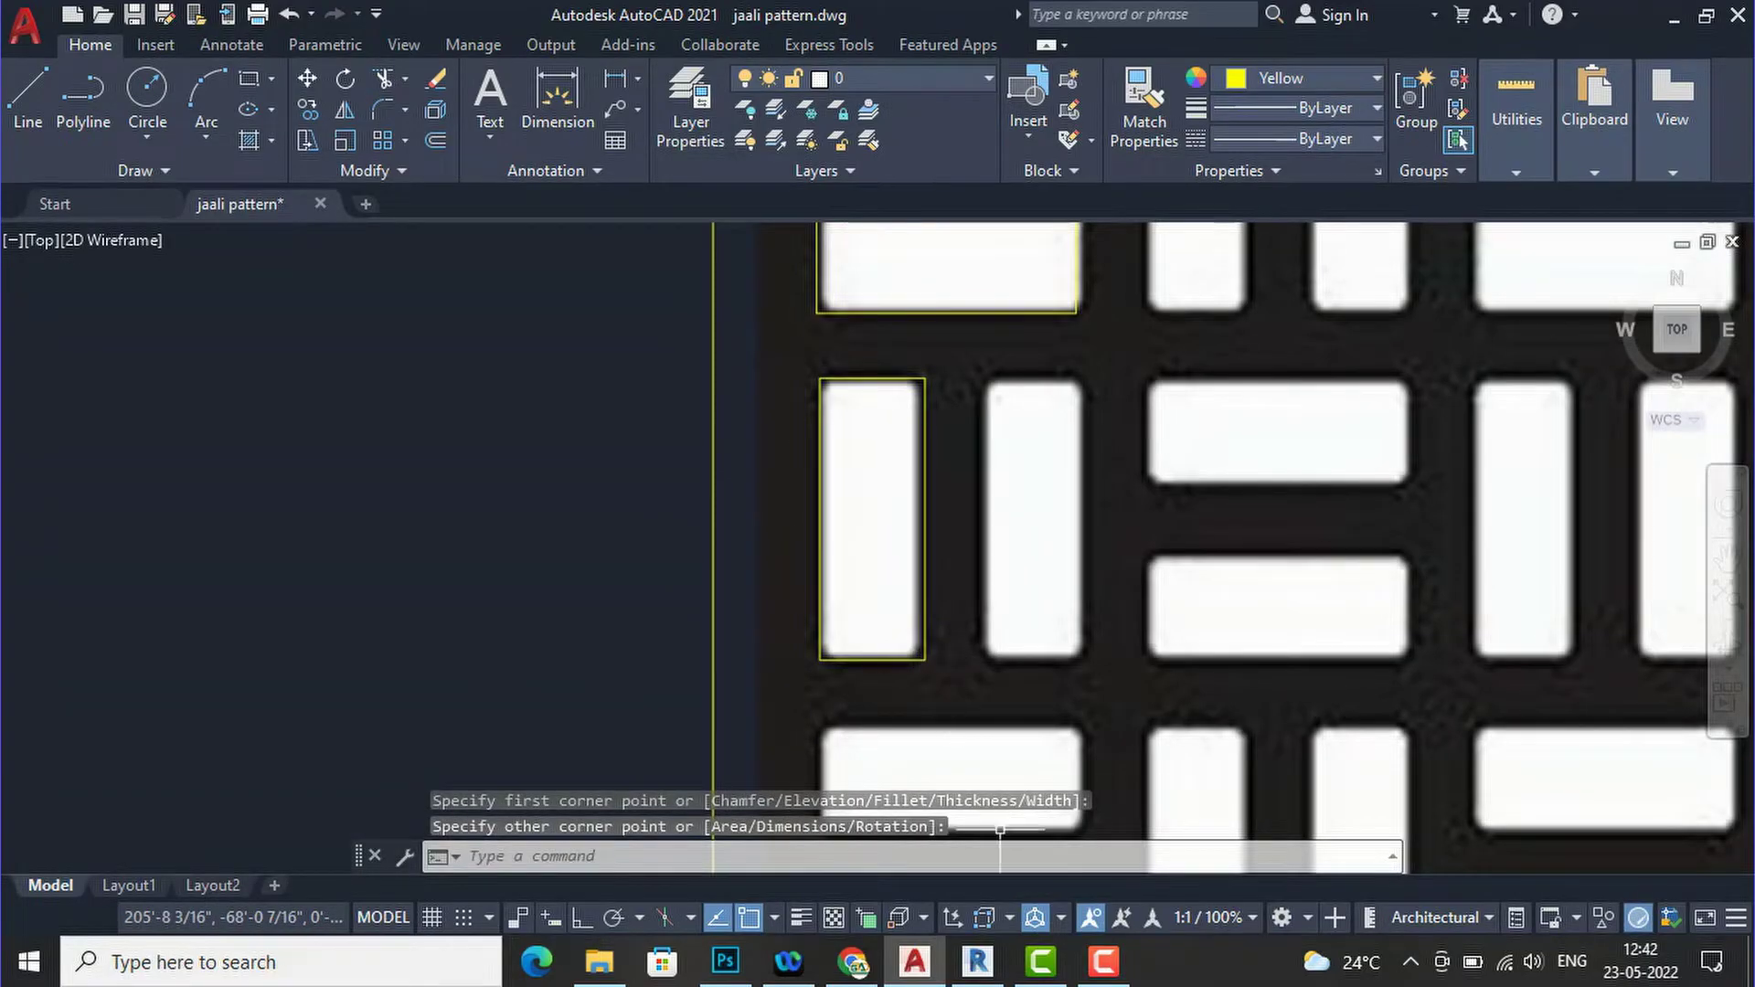
{"action": "scroll", "coordinate": [728, 476], "scroll_direction": "down", "scroll_amount": 4}
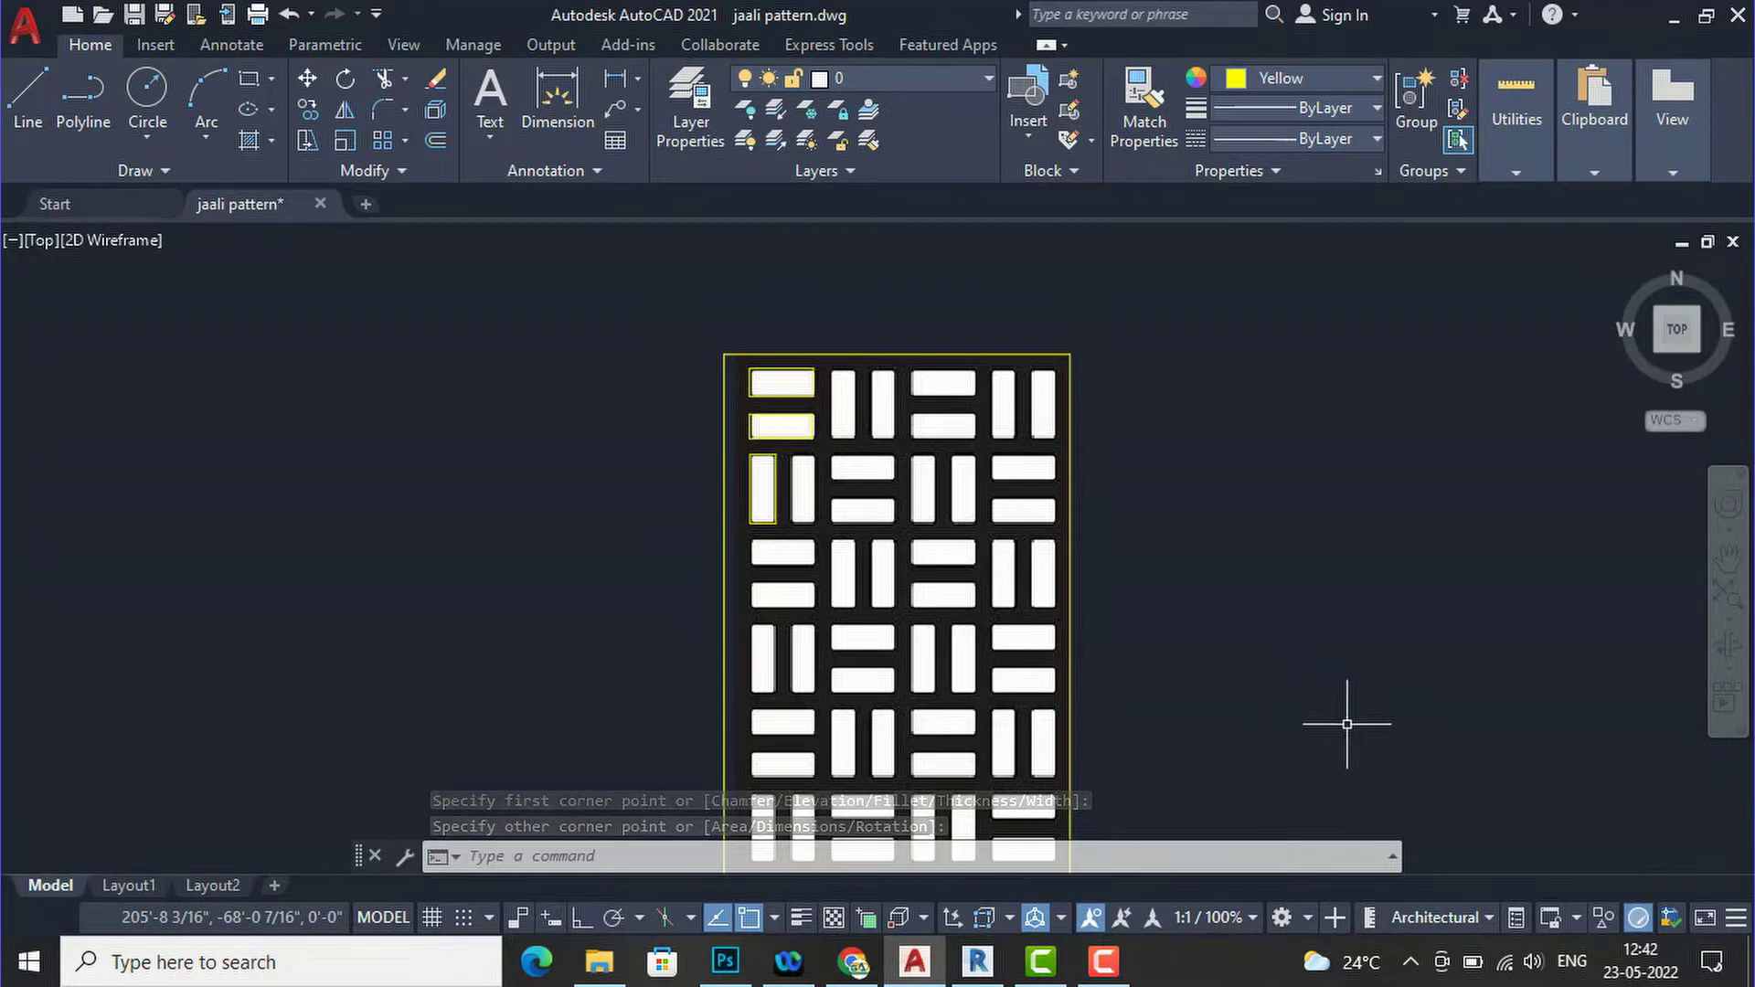
{"action": "left_click", "coordinate": [1103, 961]}
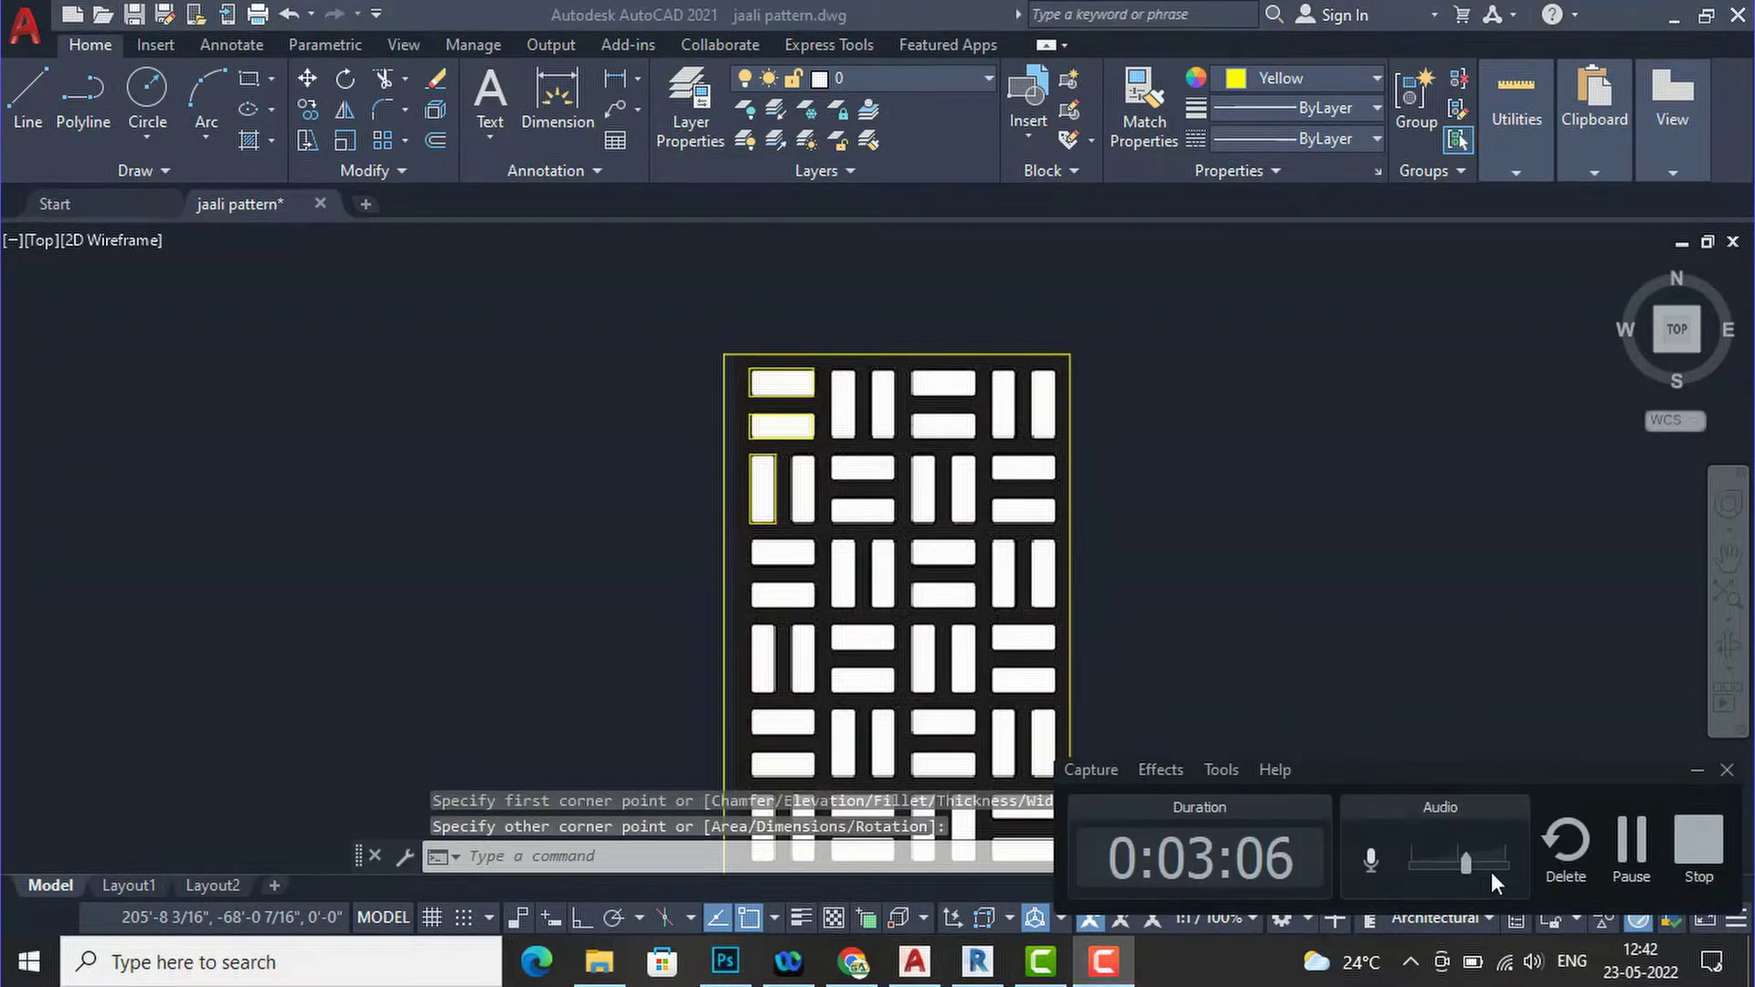
Select the jaali reference image and delete it, leaving only the traced outlines.
{"action": "left_click", "coordinate": [1635, 846]}
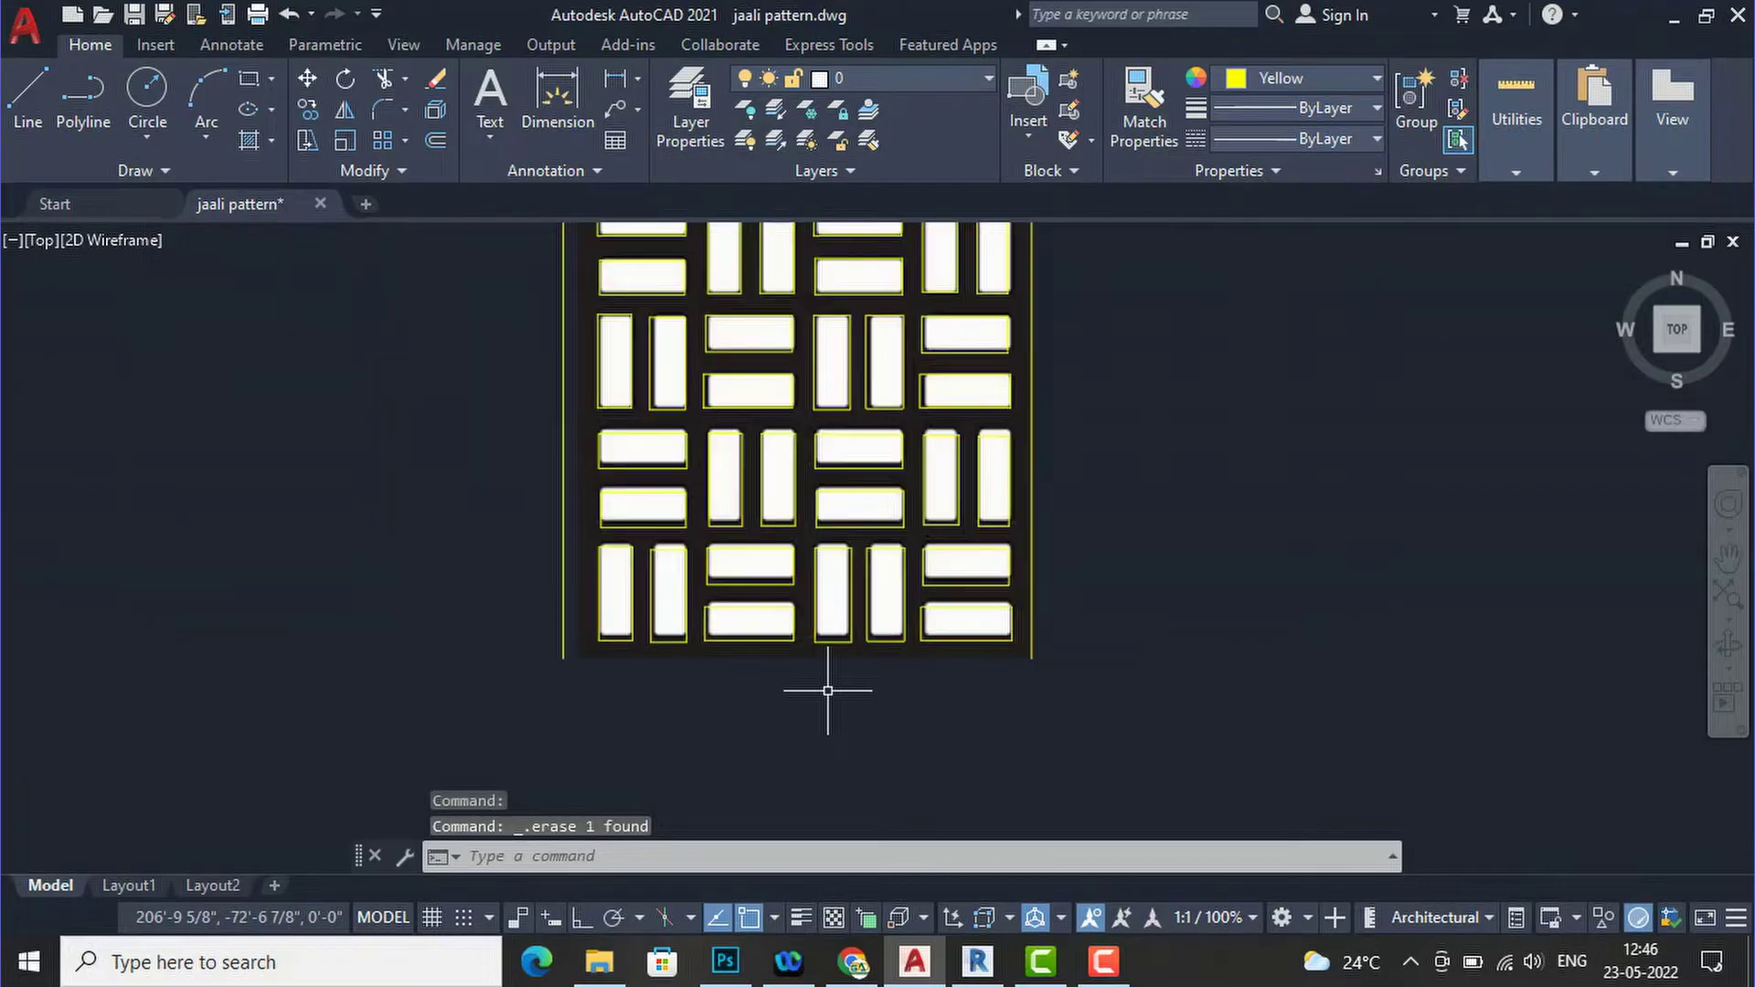
{"action": "scroll", "coordinate": [830, 690], "scroll_direction": "down", "scroll_amount": 2}
{"action": "scroll", "coordinate": [830, 689], "scroll_direction": "up", "scroll_amount": 4}
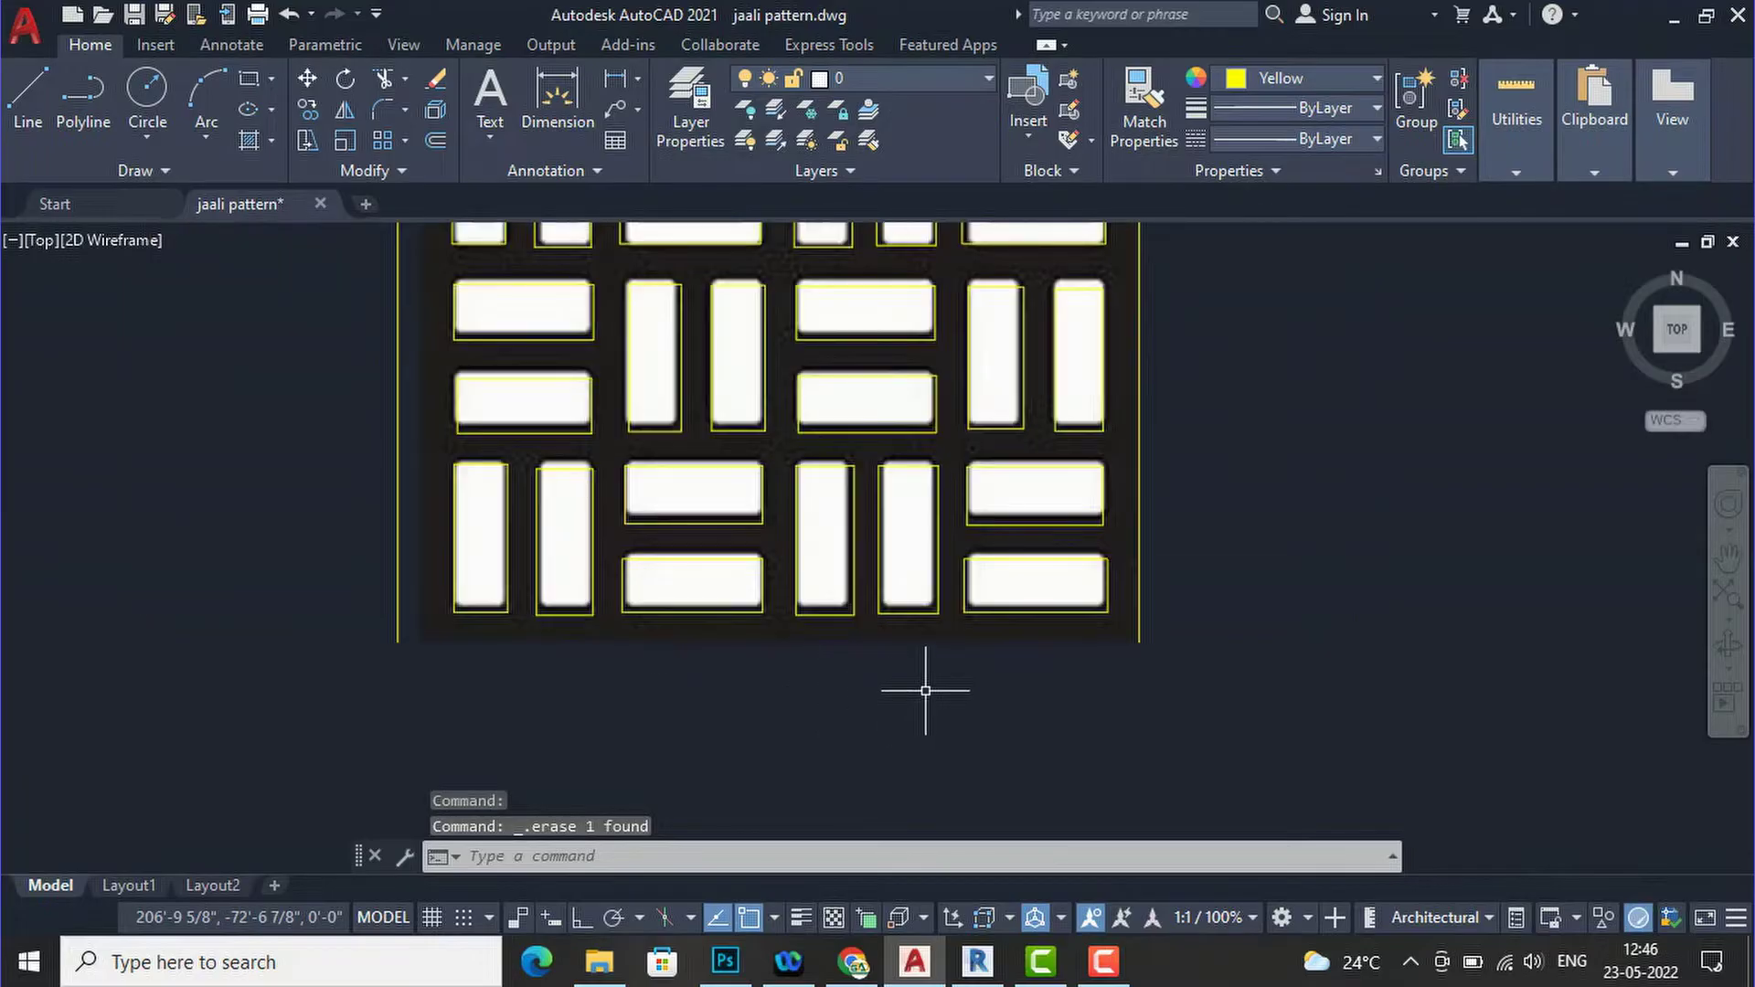
{"action": "left_click", "coordinate": [952, 668]}
{"action": "left_click", "coordinate": [929, 638]}
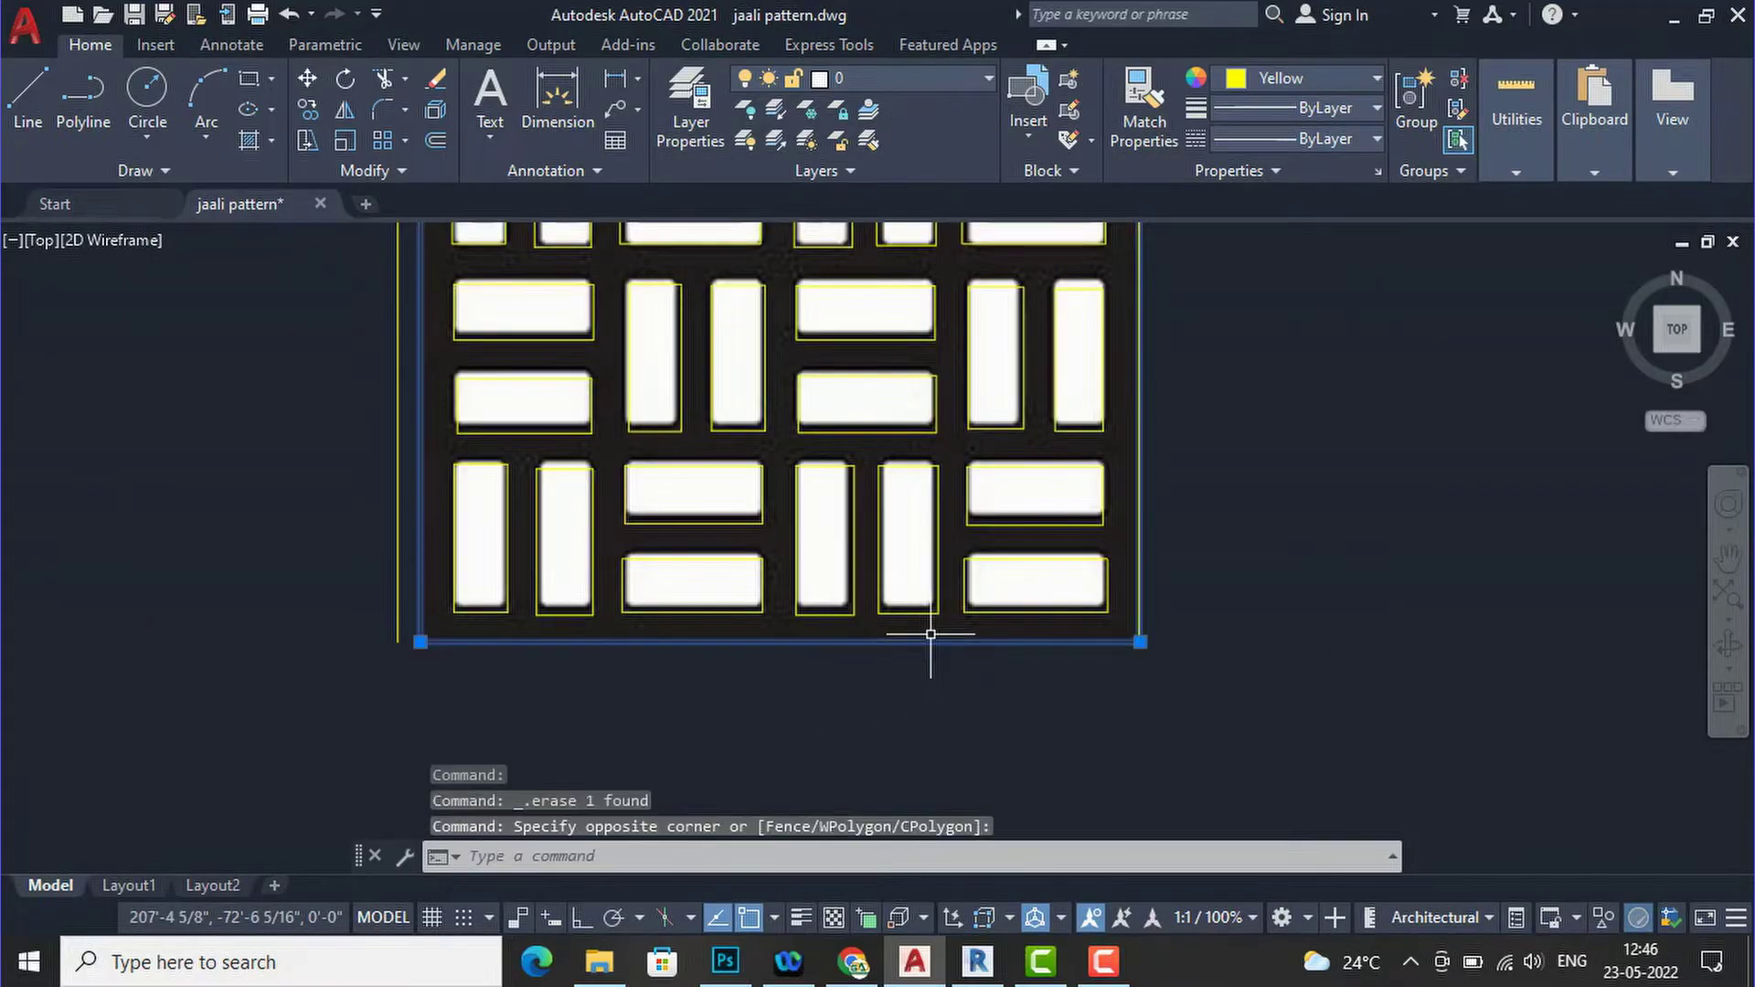
{"action": "key", "text": "Delete"}
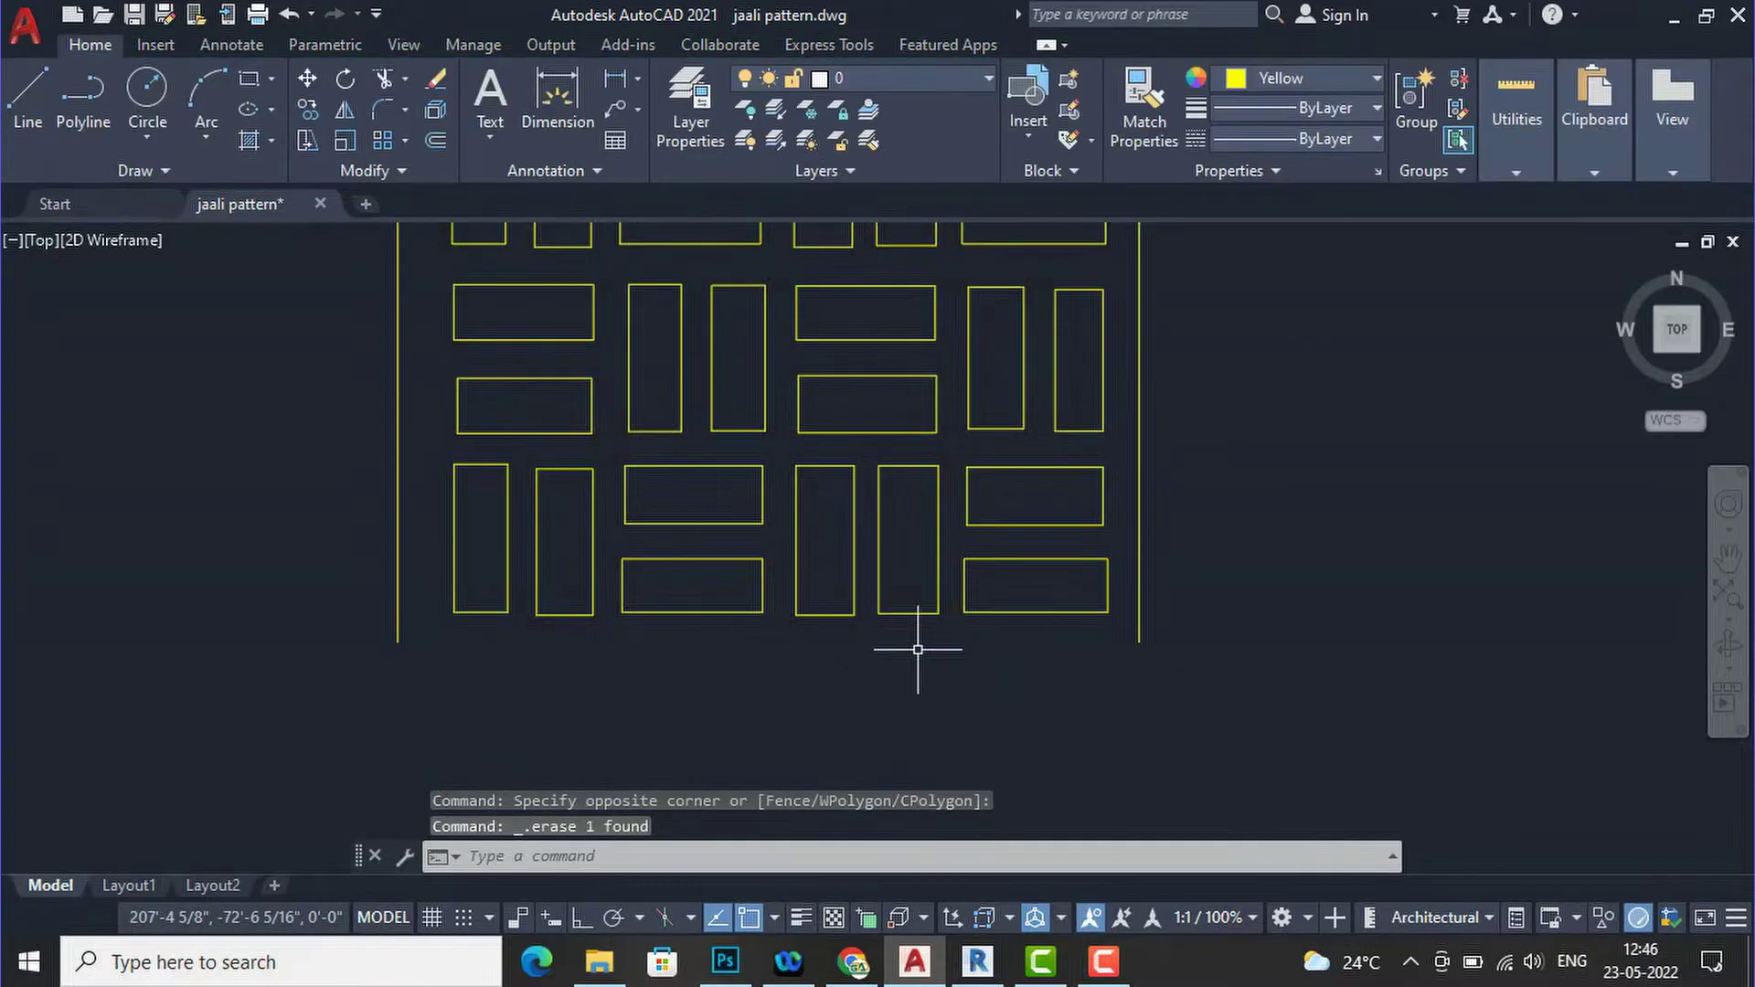
{"action": "scroll", "coordinate": [910, 741], "scroll_direction": "down", "scroll_amount": 5}
{"action": "scroll", "coordinate": [872, 709], "scroll_direction": "up", "scroll_amount": 6}
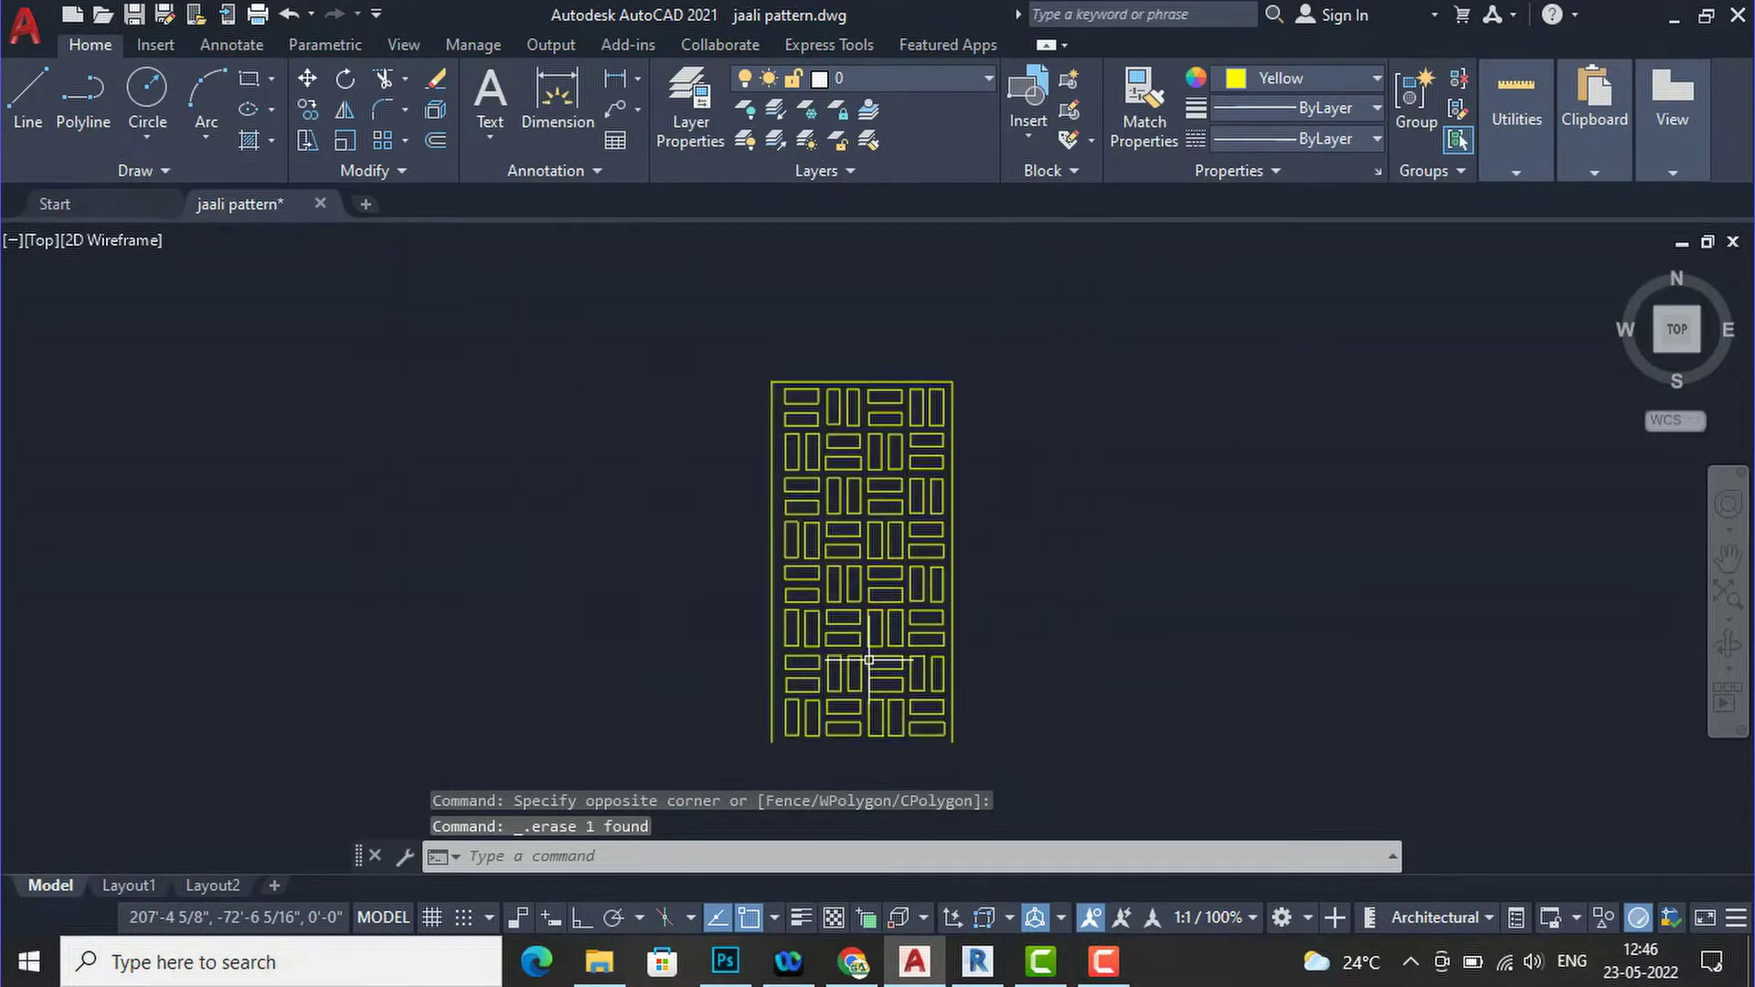
{"action": "scroll", "coordinate": [674, 294], "scroll_direction": "down", "scroll_amount": 4}
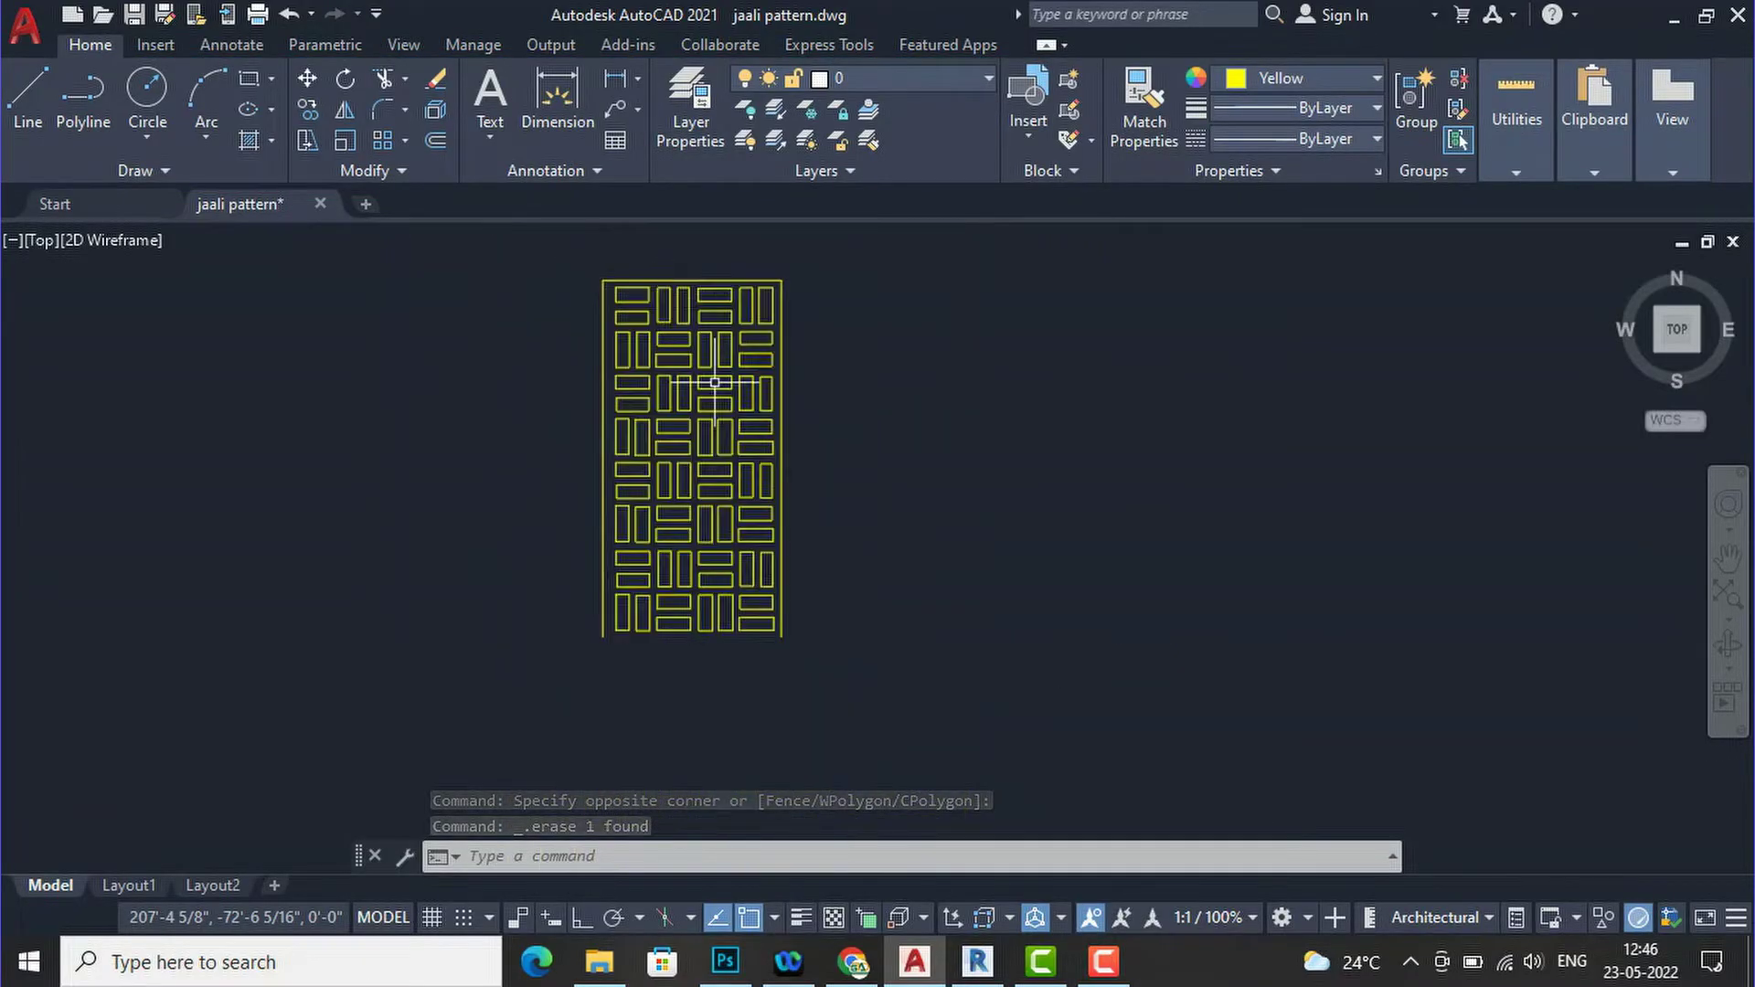
{"action": "scroll", "coordinate": [614, 666], "scroll_direction": "up", "scroll_amount": 4}
Draw a line from the frame's bottom-left corner to its bottom-right corner.
{"action": "type", "text": "l"}
{"action": "key", "text": "Return"}
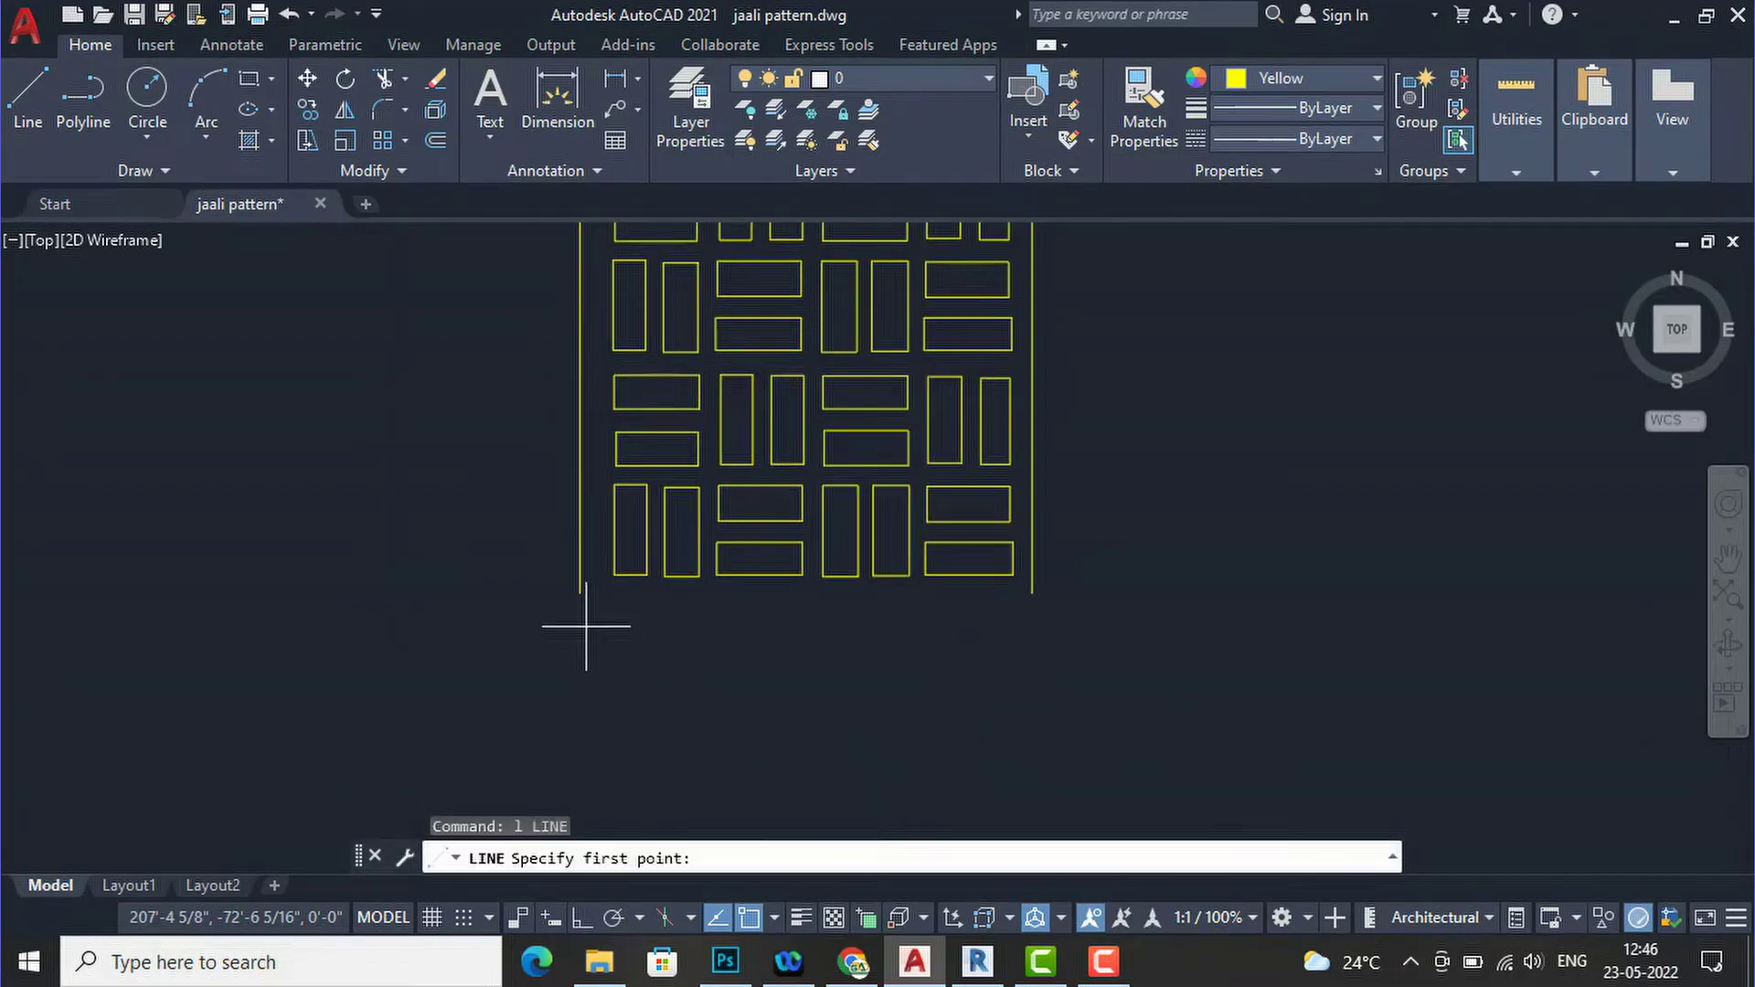
{"action": "left_click", "coordinate": [580, 592]}
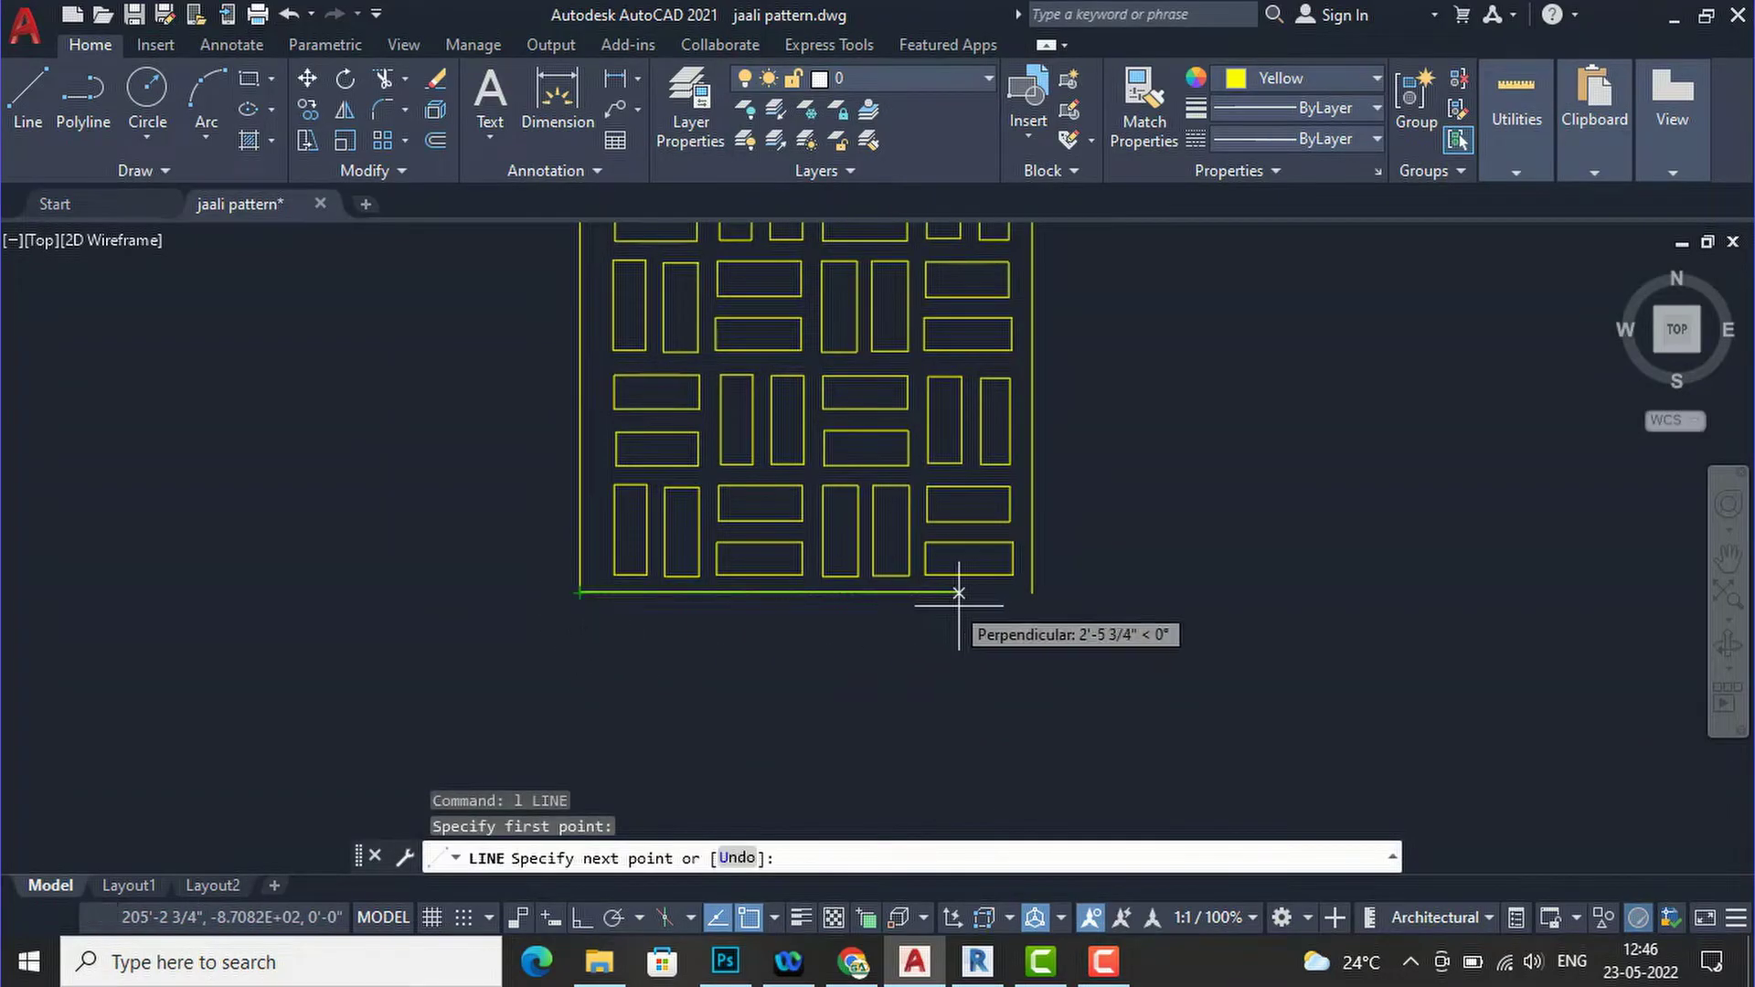
{"action": "left_click", "coordinate": [1032, 594]}
{"action": "key", "text": "Return"}
{"action": "scroll", "coordinate": [843, 691], "scroll_direction": "down", "scroll_amount": 1}
{"action": "scroll", "coordinate": [843, 690], "scroll_direction": "down", "scroll_amount": 2}
{"action": "scroll", "coordinate": [777, 265], "scroll_direction": "up", "scroll_amount": 3}
{"action": "scroll", "coordinate": [766, 339], "scroll_direction": "up", "scroll_amount": 3}
{"action": "scroll", "coordinate": [766, 345], "scroll_direction": "up", "scroll_amount": 1}
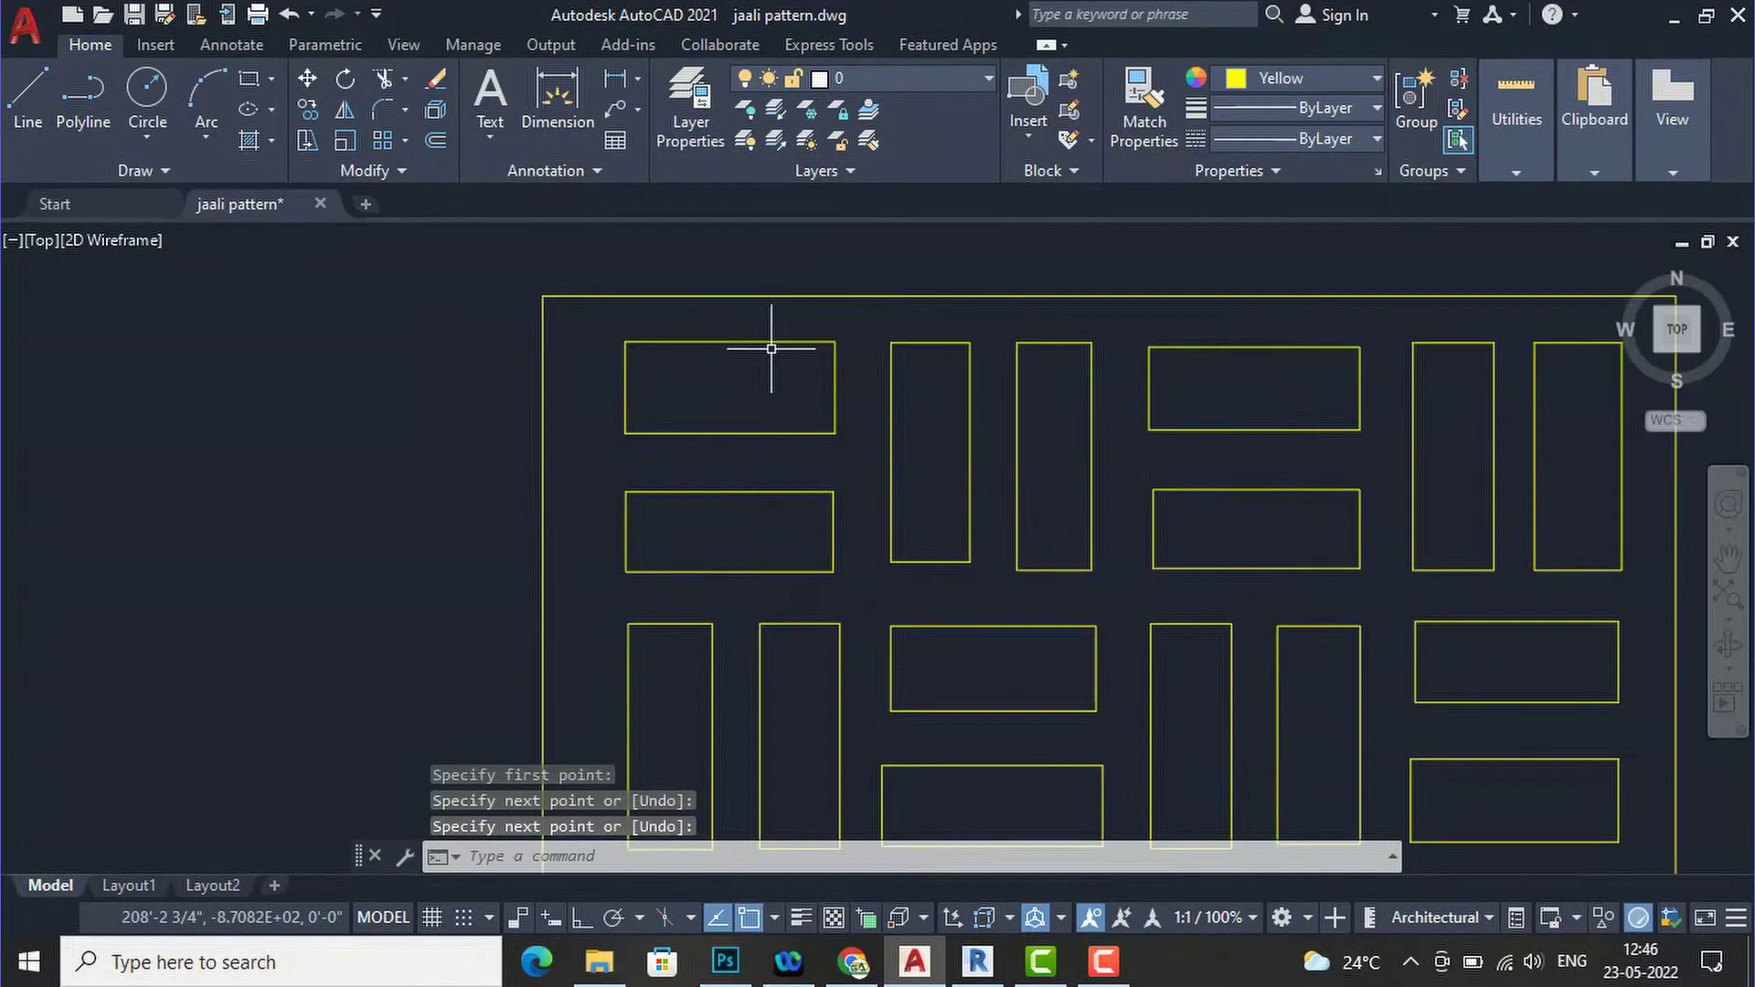
{"action": "scroll", "coordinate": [588, 274], "scroll_direction": "down", "scroll_amount": 3}
{"action": "scroll", "coordinate": [727, 287], "scroll_direction": "down", "scroll_amount": 5}
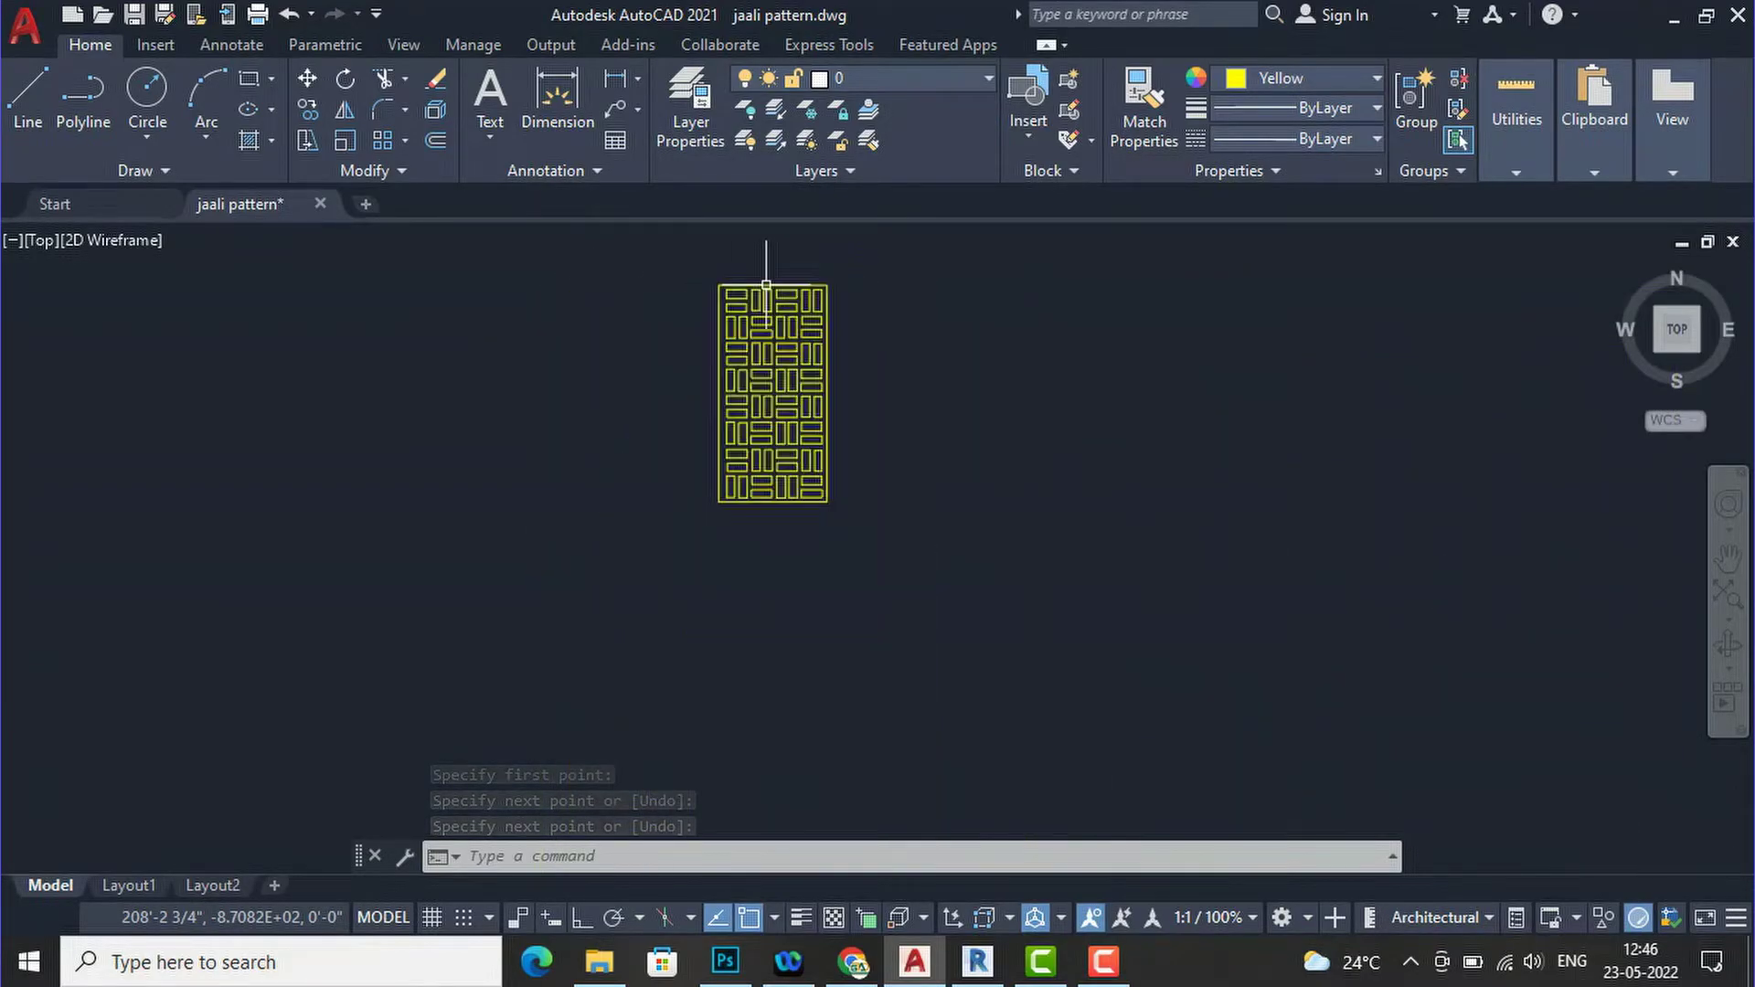
{"action": "scroll", "coordinate": [772, 295], "scroll_direction": "up", "scroll_amount": 4}
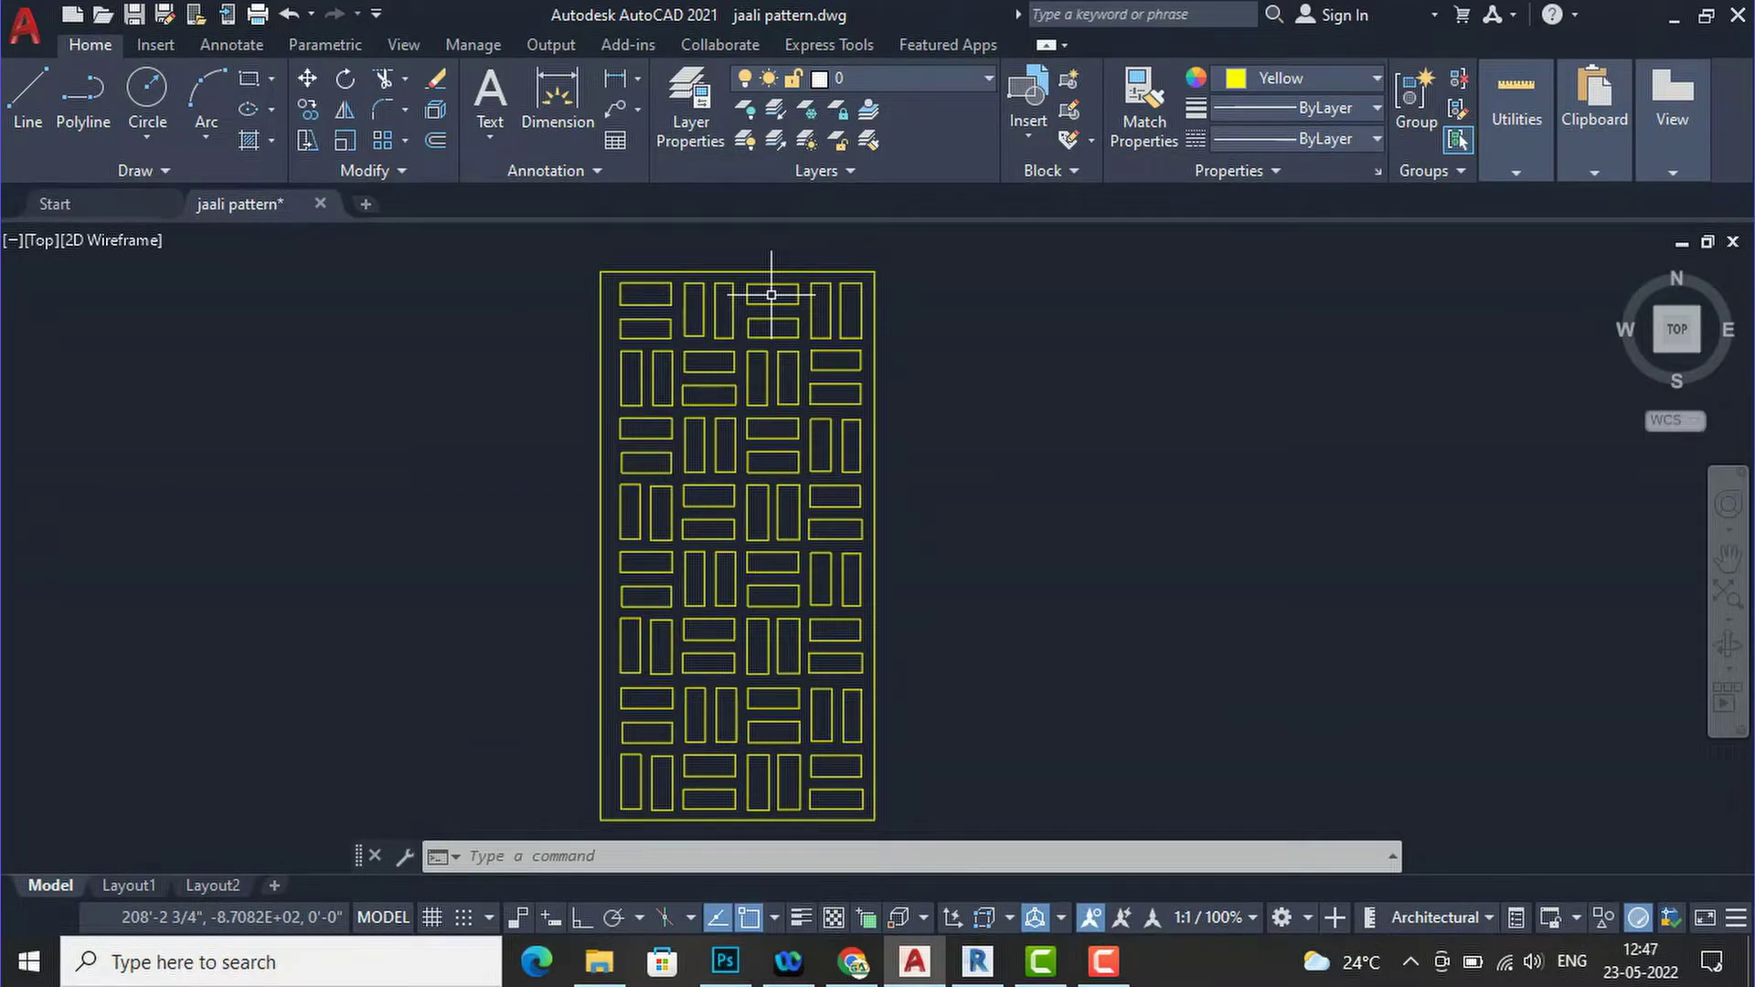
{"action": "scroll", "coordinate": [905, 430], "scroll_direction": "down", "scroll_amount": 3}
Change the colour of the entire jaali pattern to red 237,31,36.
{"action": "left_click", "coordinate": [923, 644]}
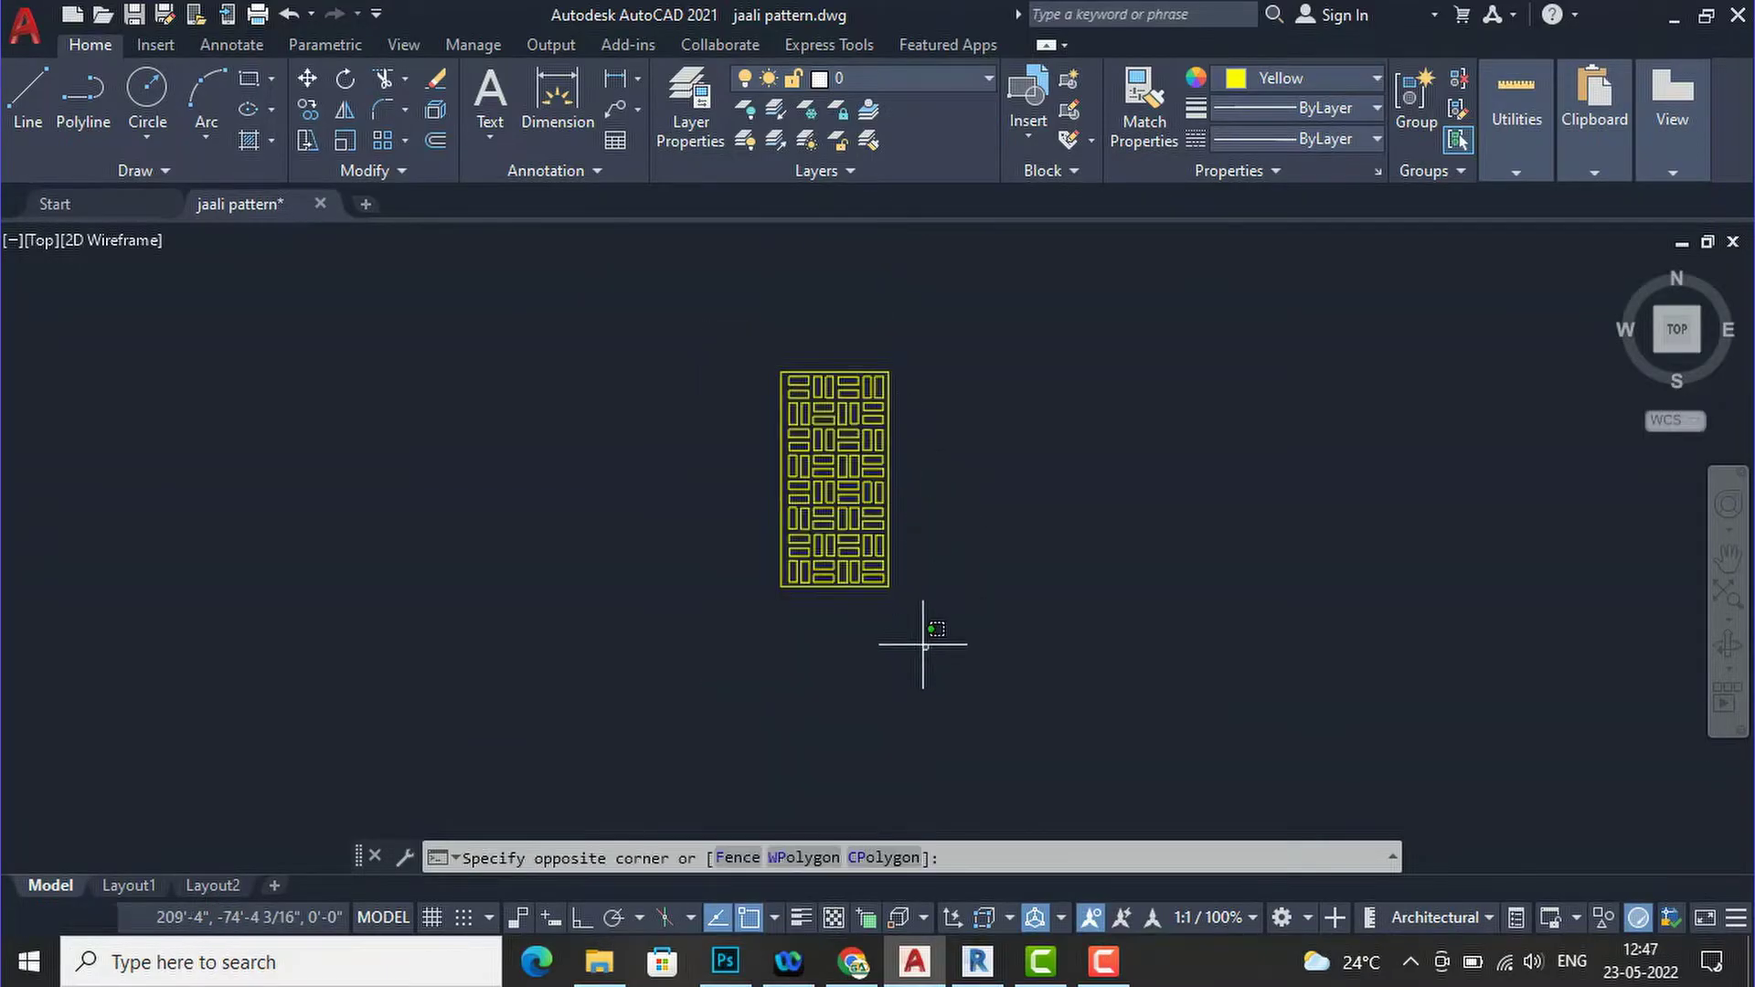
{"action": "left_click", "coordinate": [686, 321]}
{"action": "left_click", "coordinate": [1300, 80]}
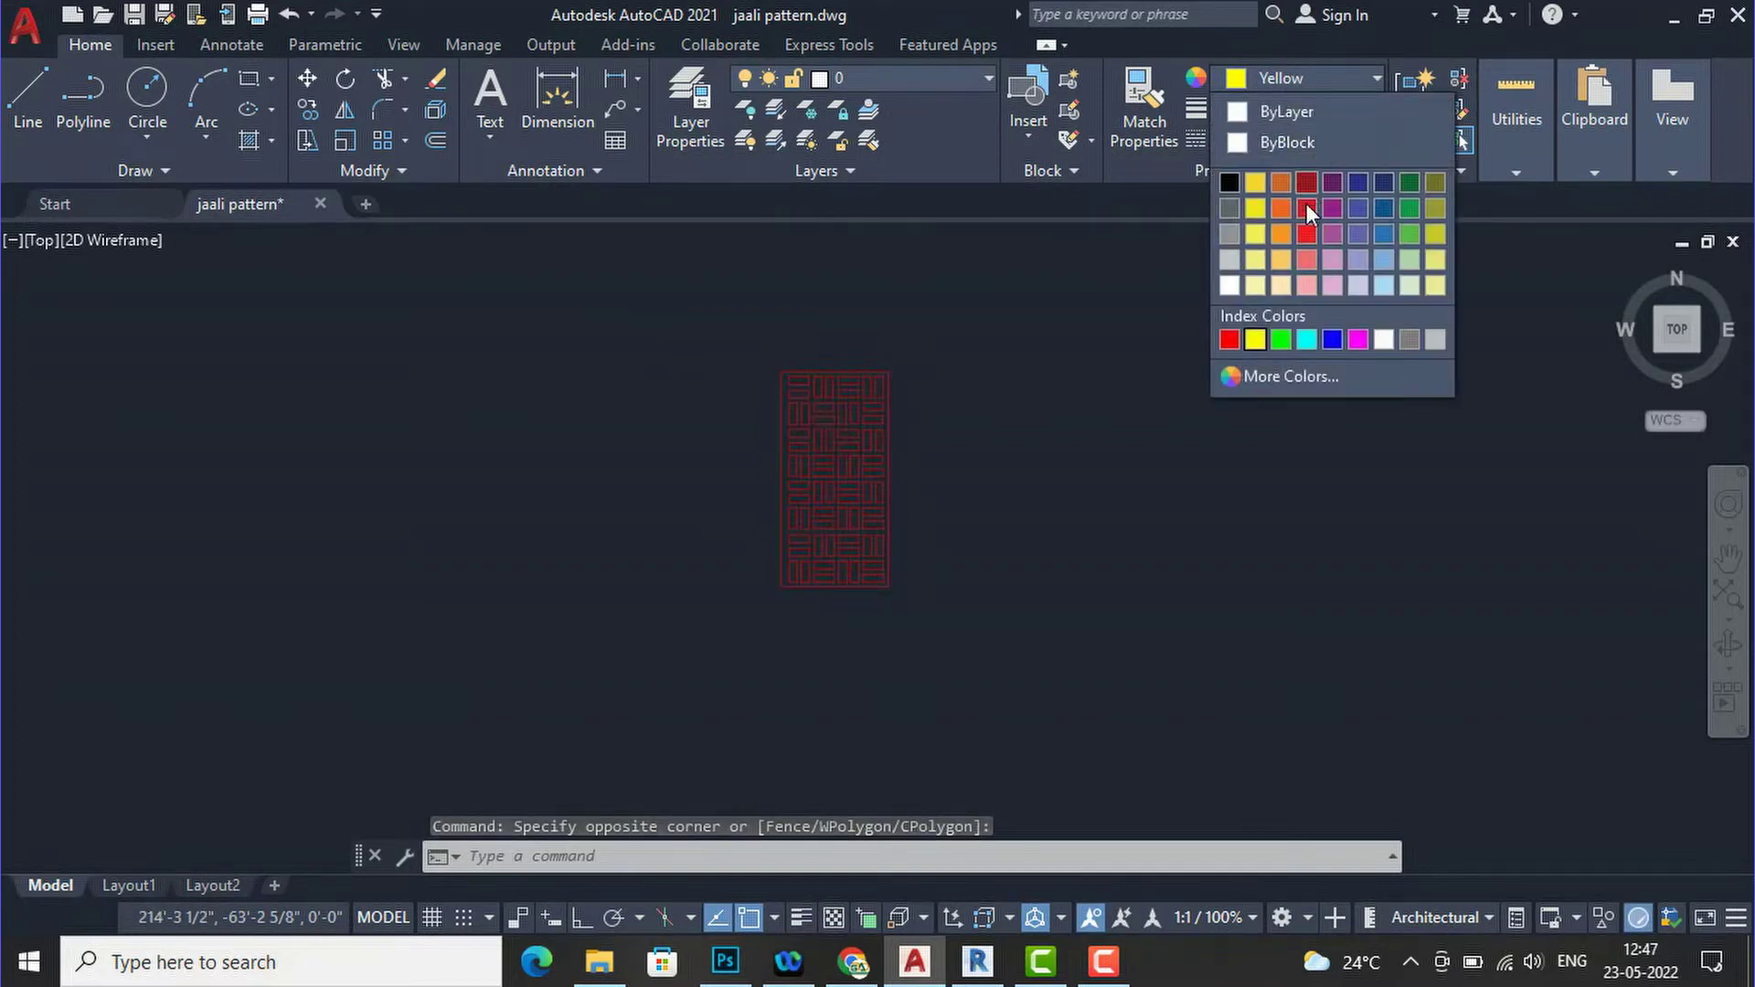
{"action": "left_click", "coordinate": [1307, 229]}
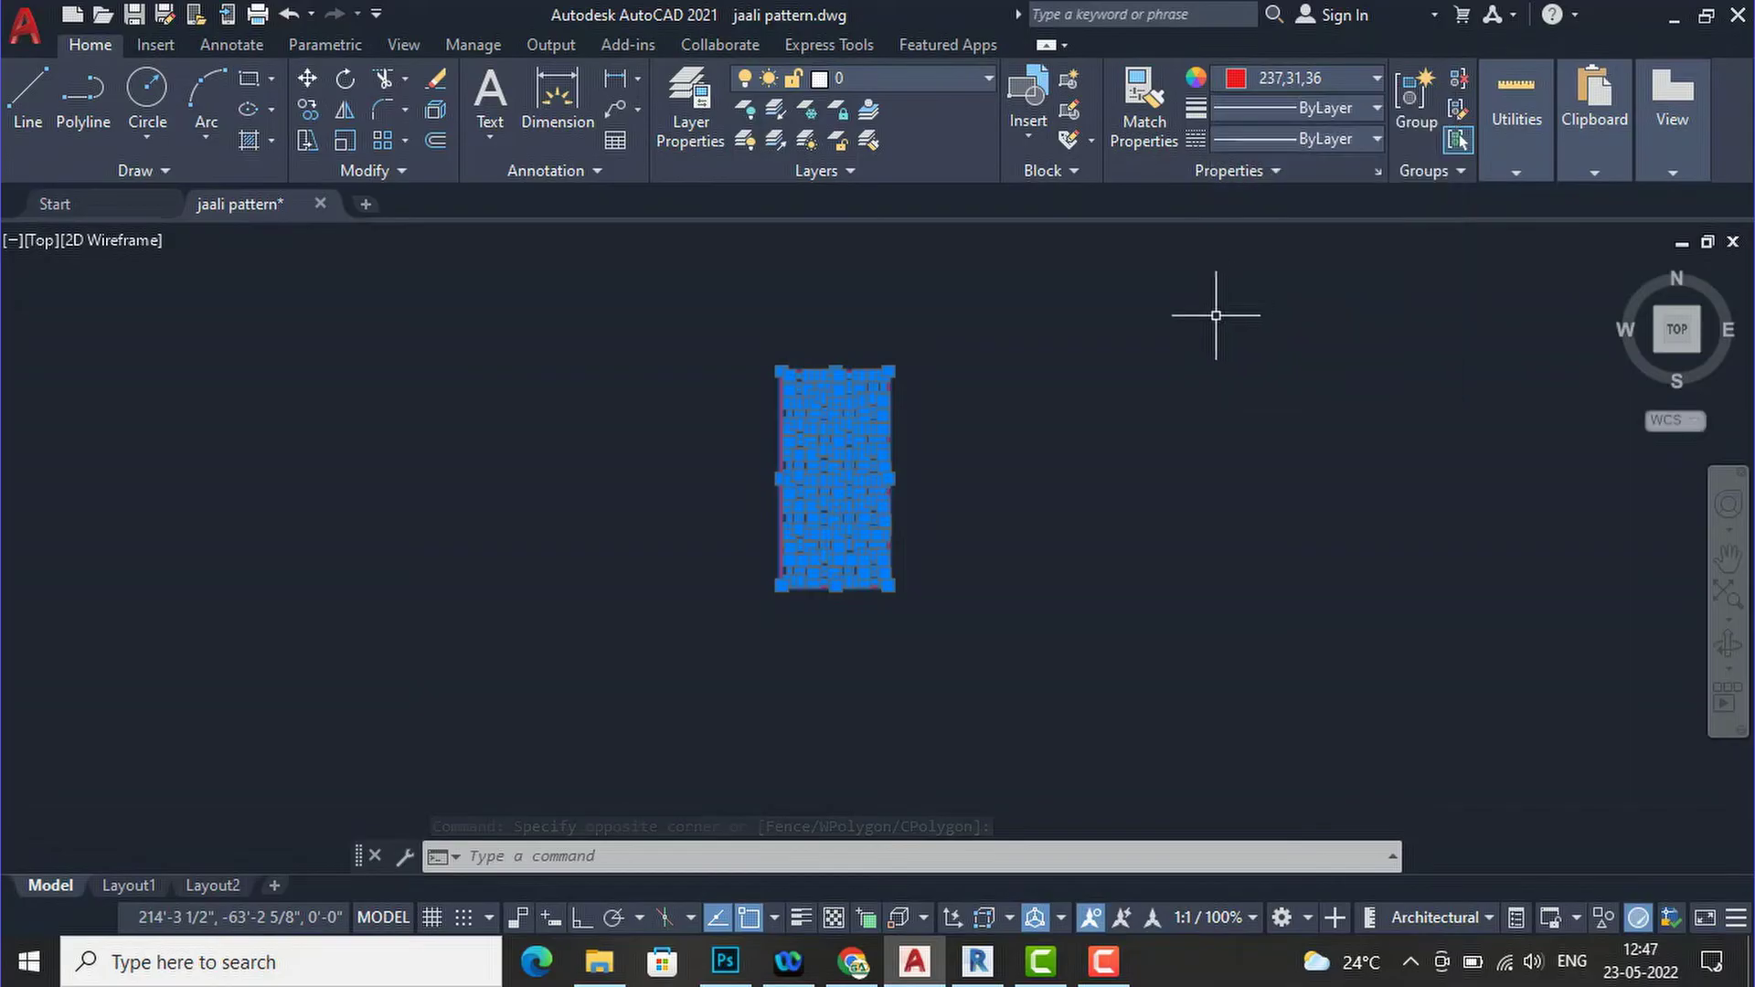
{"action": "left_click", "coordinate": [1067, 531]}
{"action": "key", "text": "Escape"}
{"action": "scroll", "coordinate": [856, 417], "scroll_direction": "up", "scroll_amount": 5}
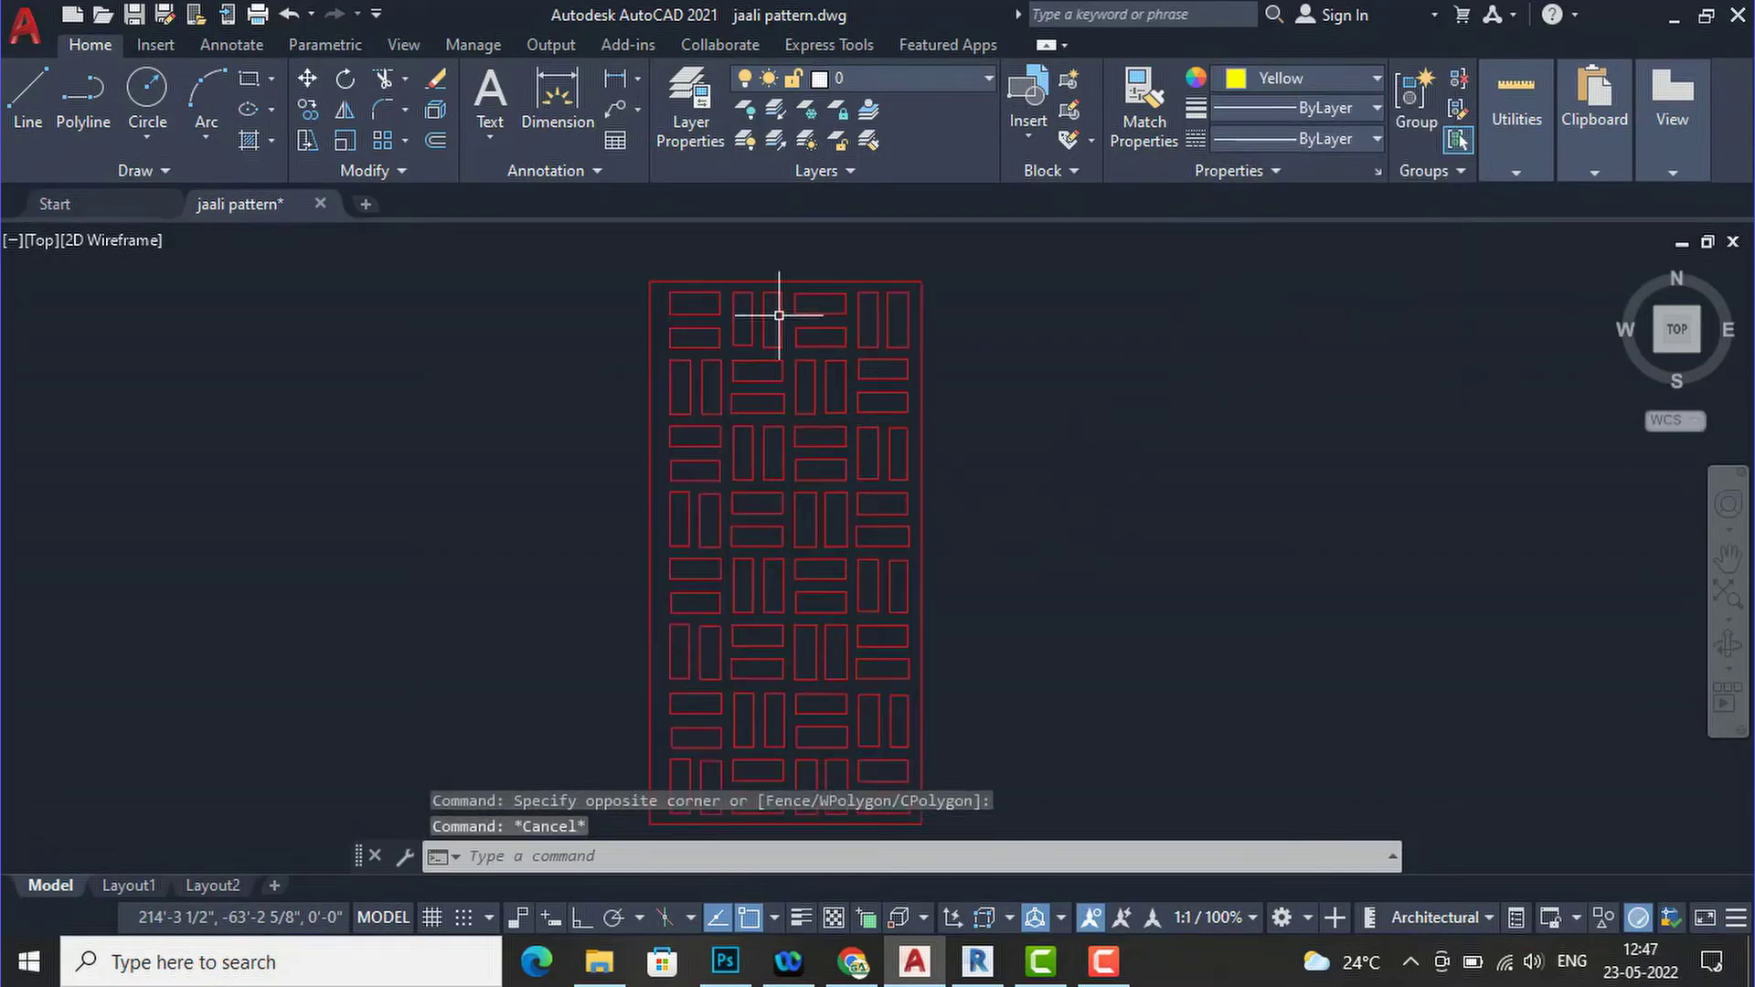
{"action": "scroll", "coordinate": [578, 373], "scroll_direction": "down", "scroll_amount": 5}
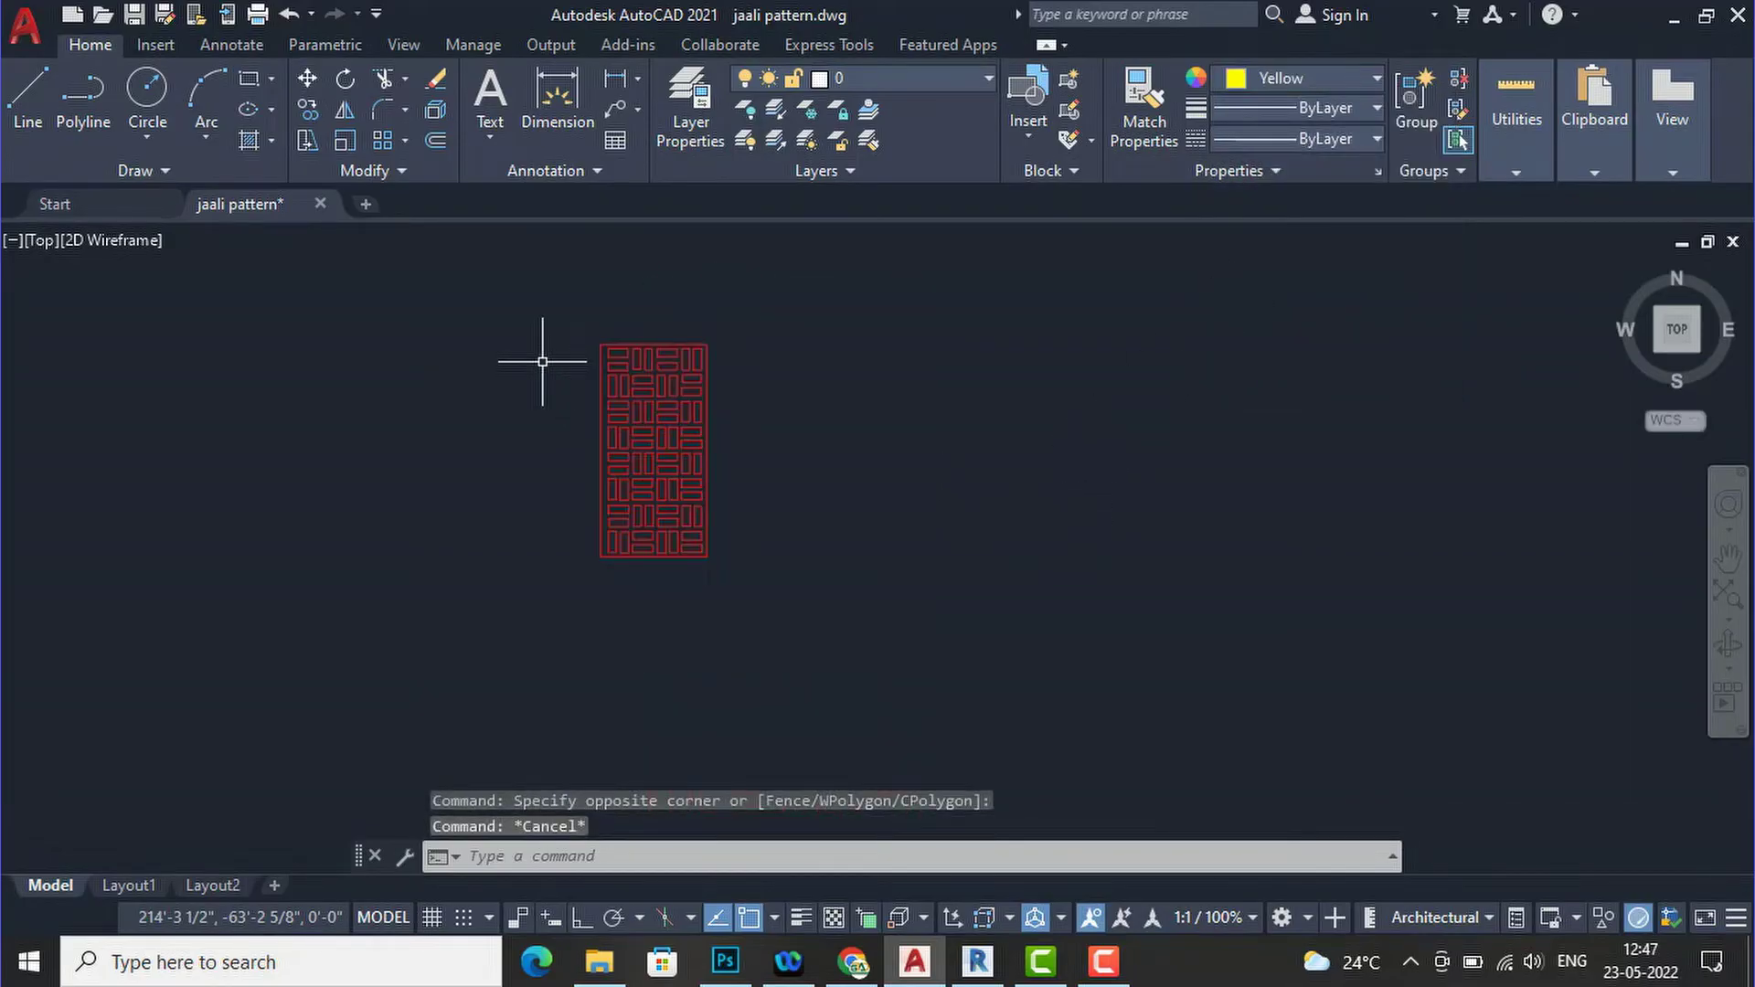
Save the jaali drawing and return to the Revit project.
{"action": "key", "text": "ctrl+s"}
{"action": "scroll", "coordinate": [588, 330], "scroll_direction": "up", "scroll_amount": 2}
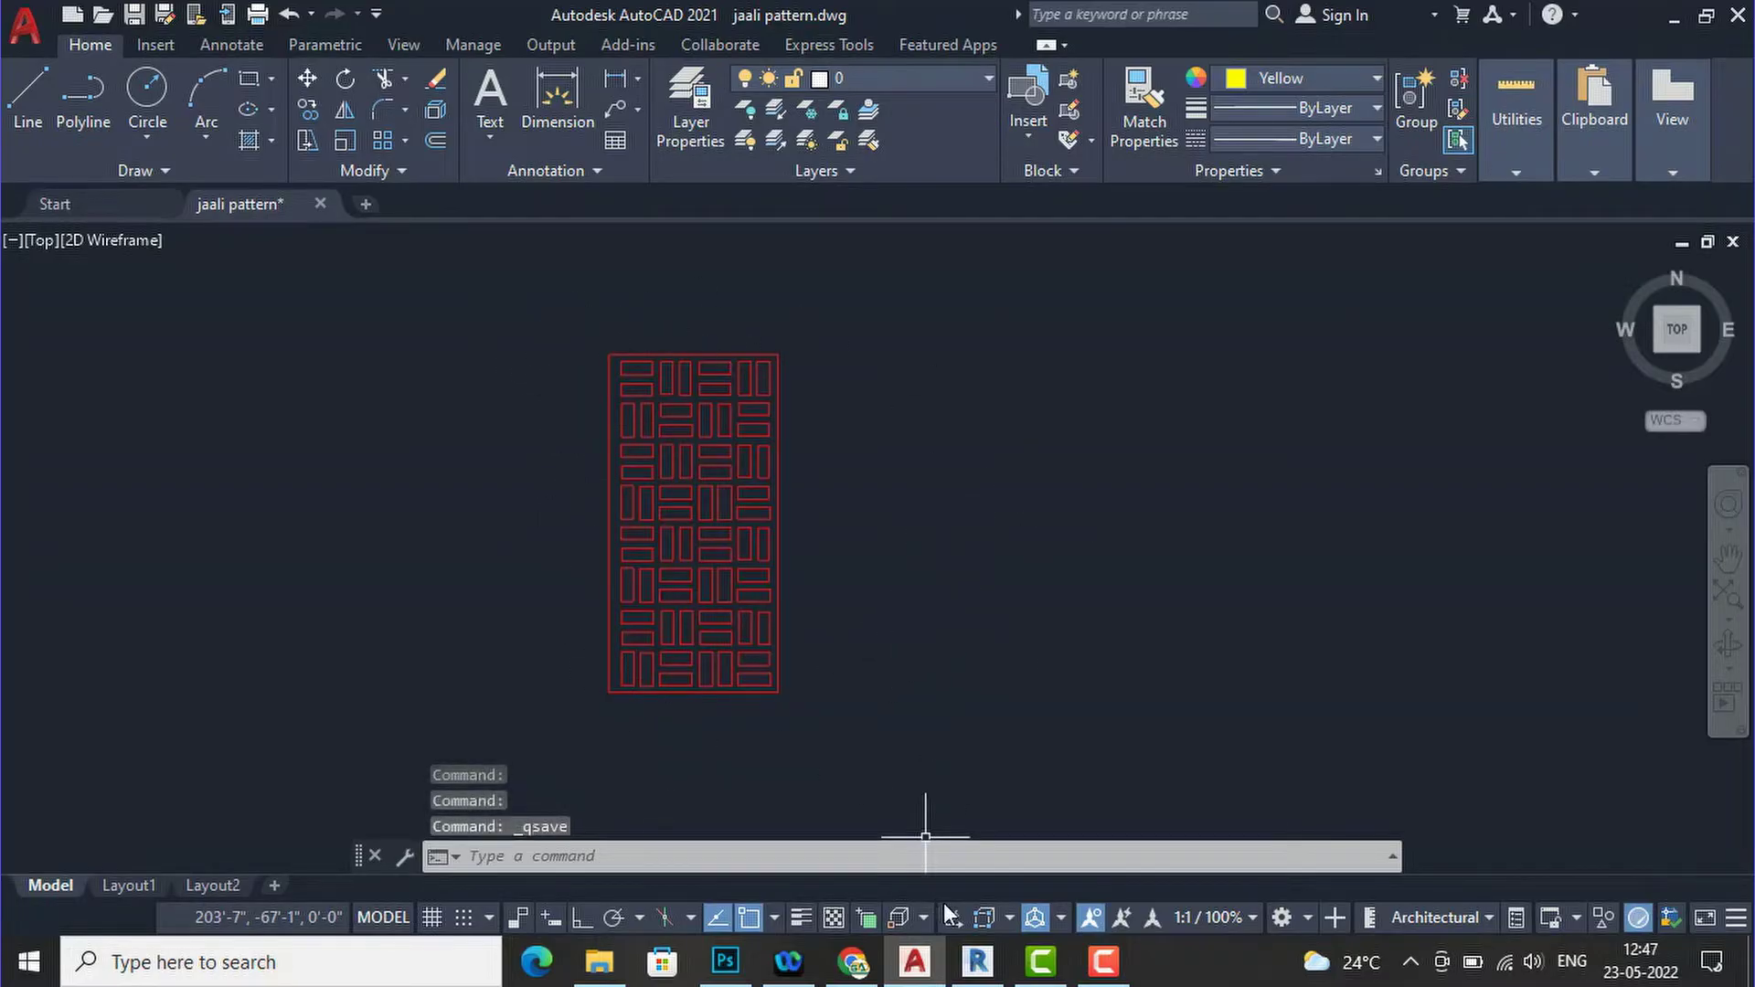
{"action": "left_click", "coordinate": [975, 961]}
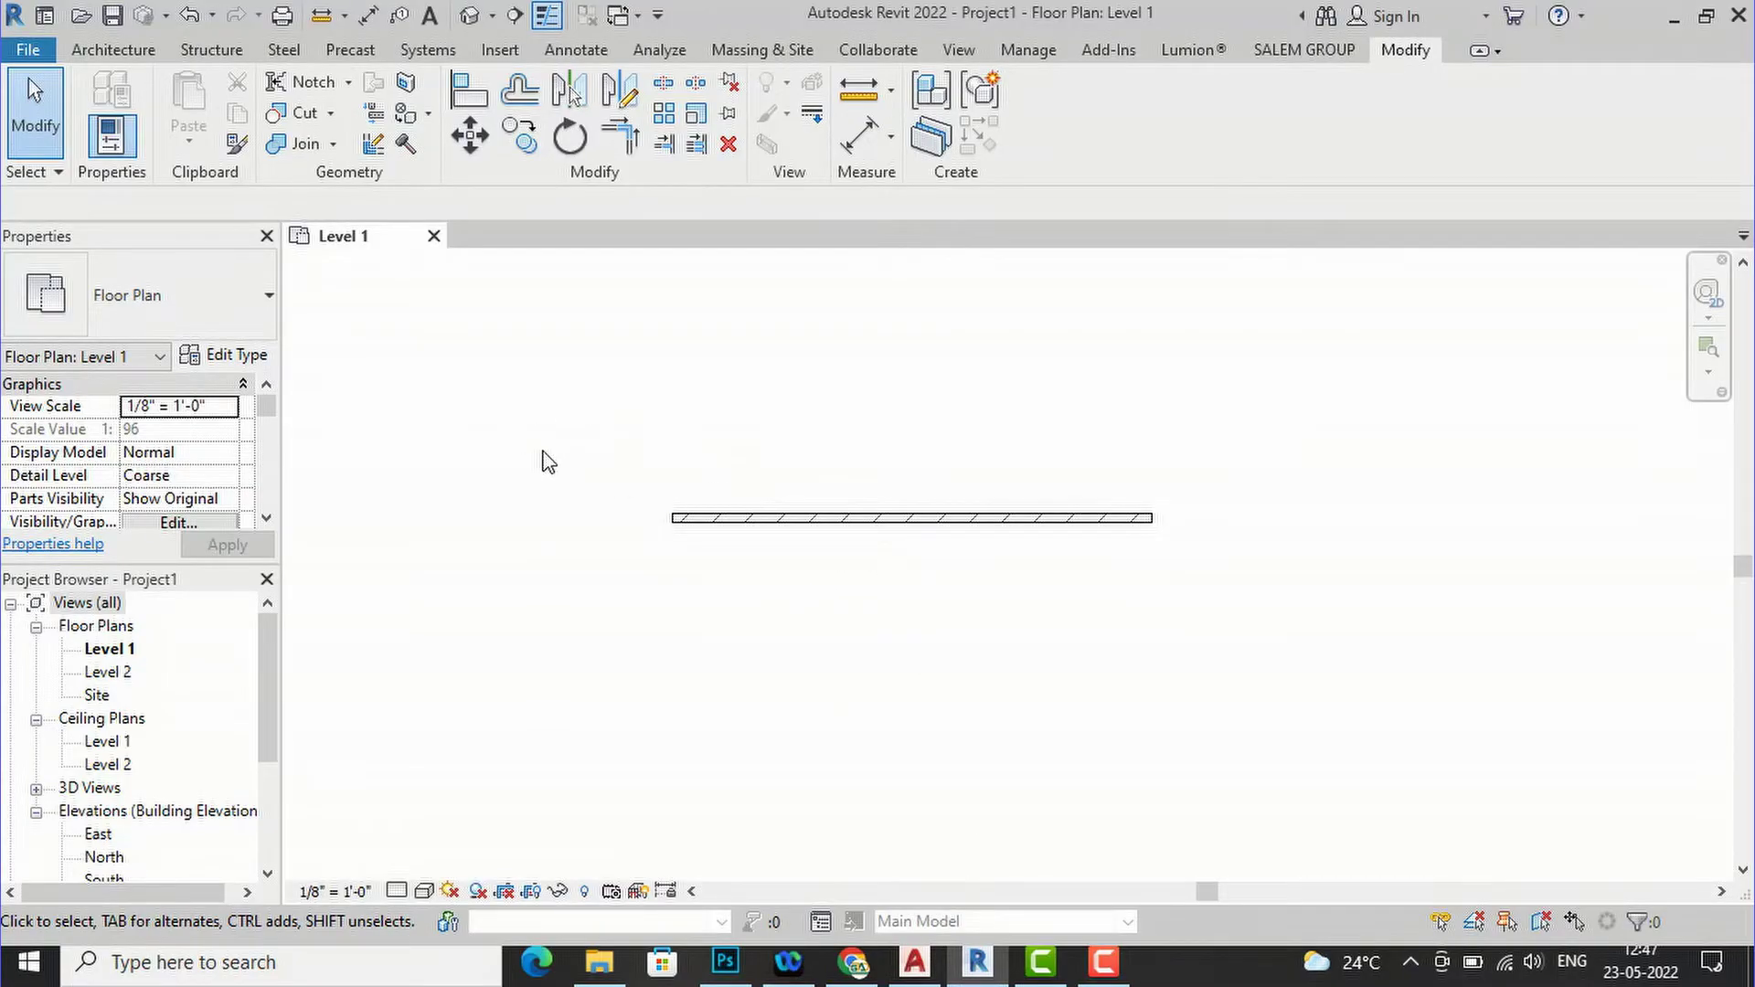
Select the 20'-0" brick wall to check its properties, then deselect it.
{"action": "left_click", "coordinate": [100, 49]}
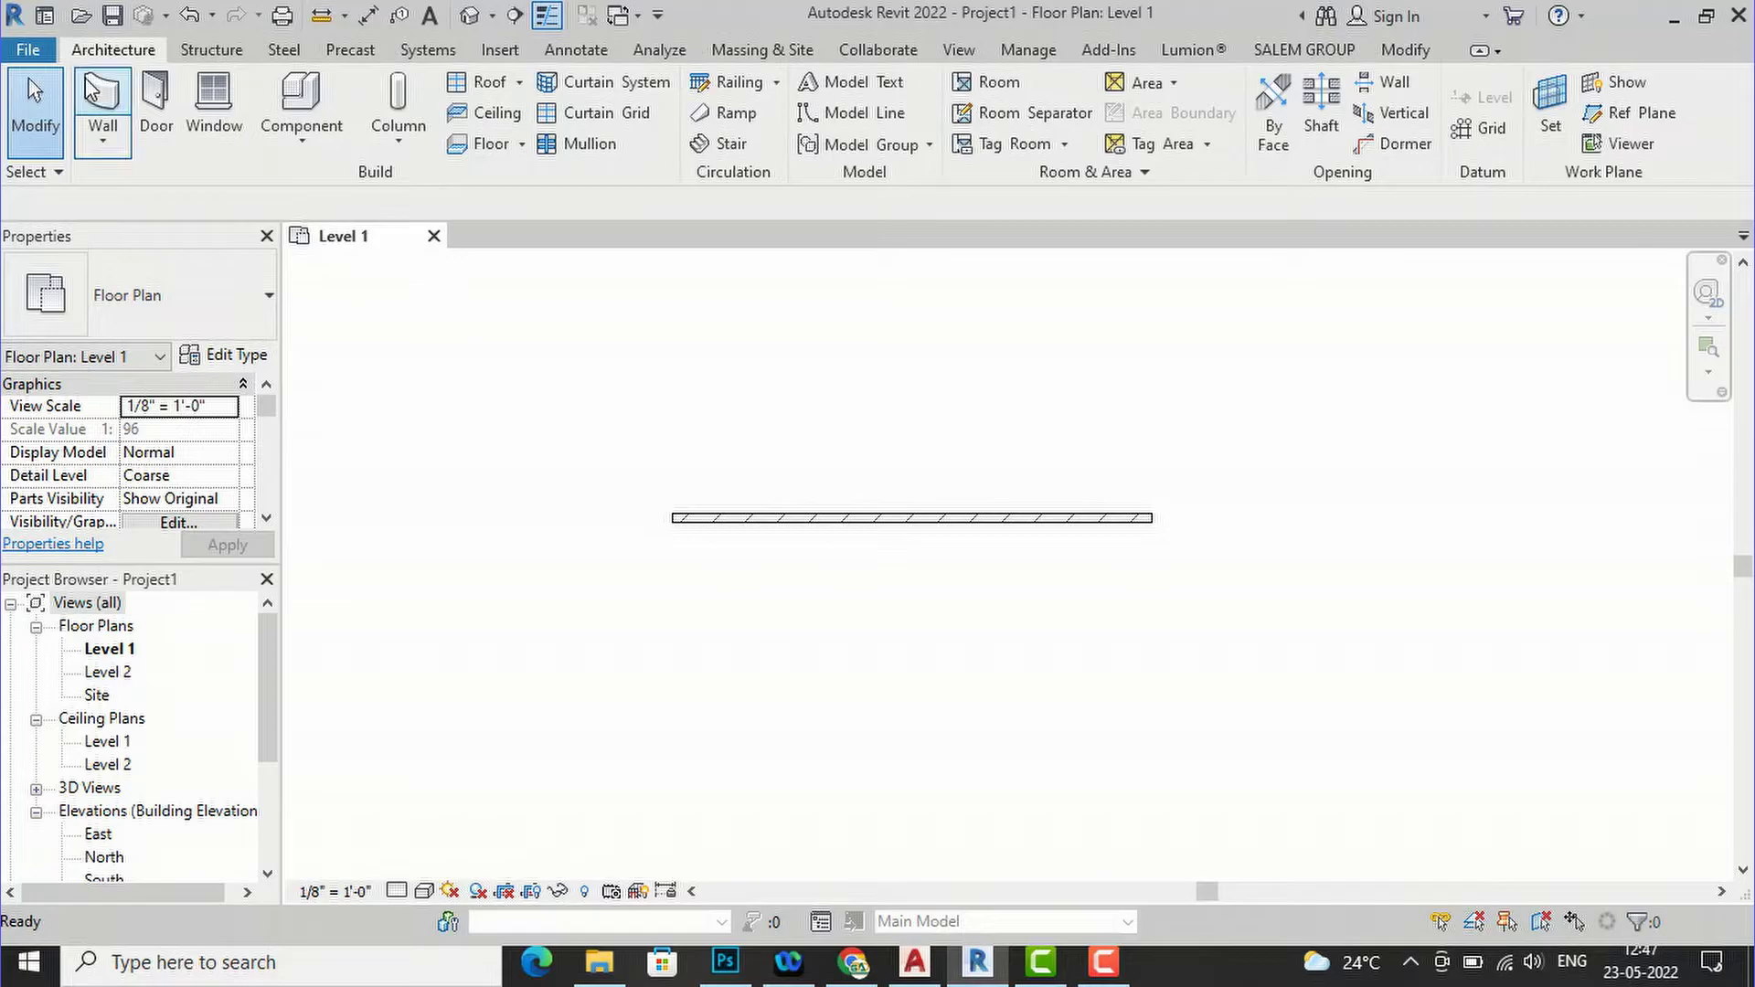
{"action": "scroll", "coordinate": [827, 521], "scroll_direction": "up", "scroll_amount": 2}
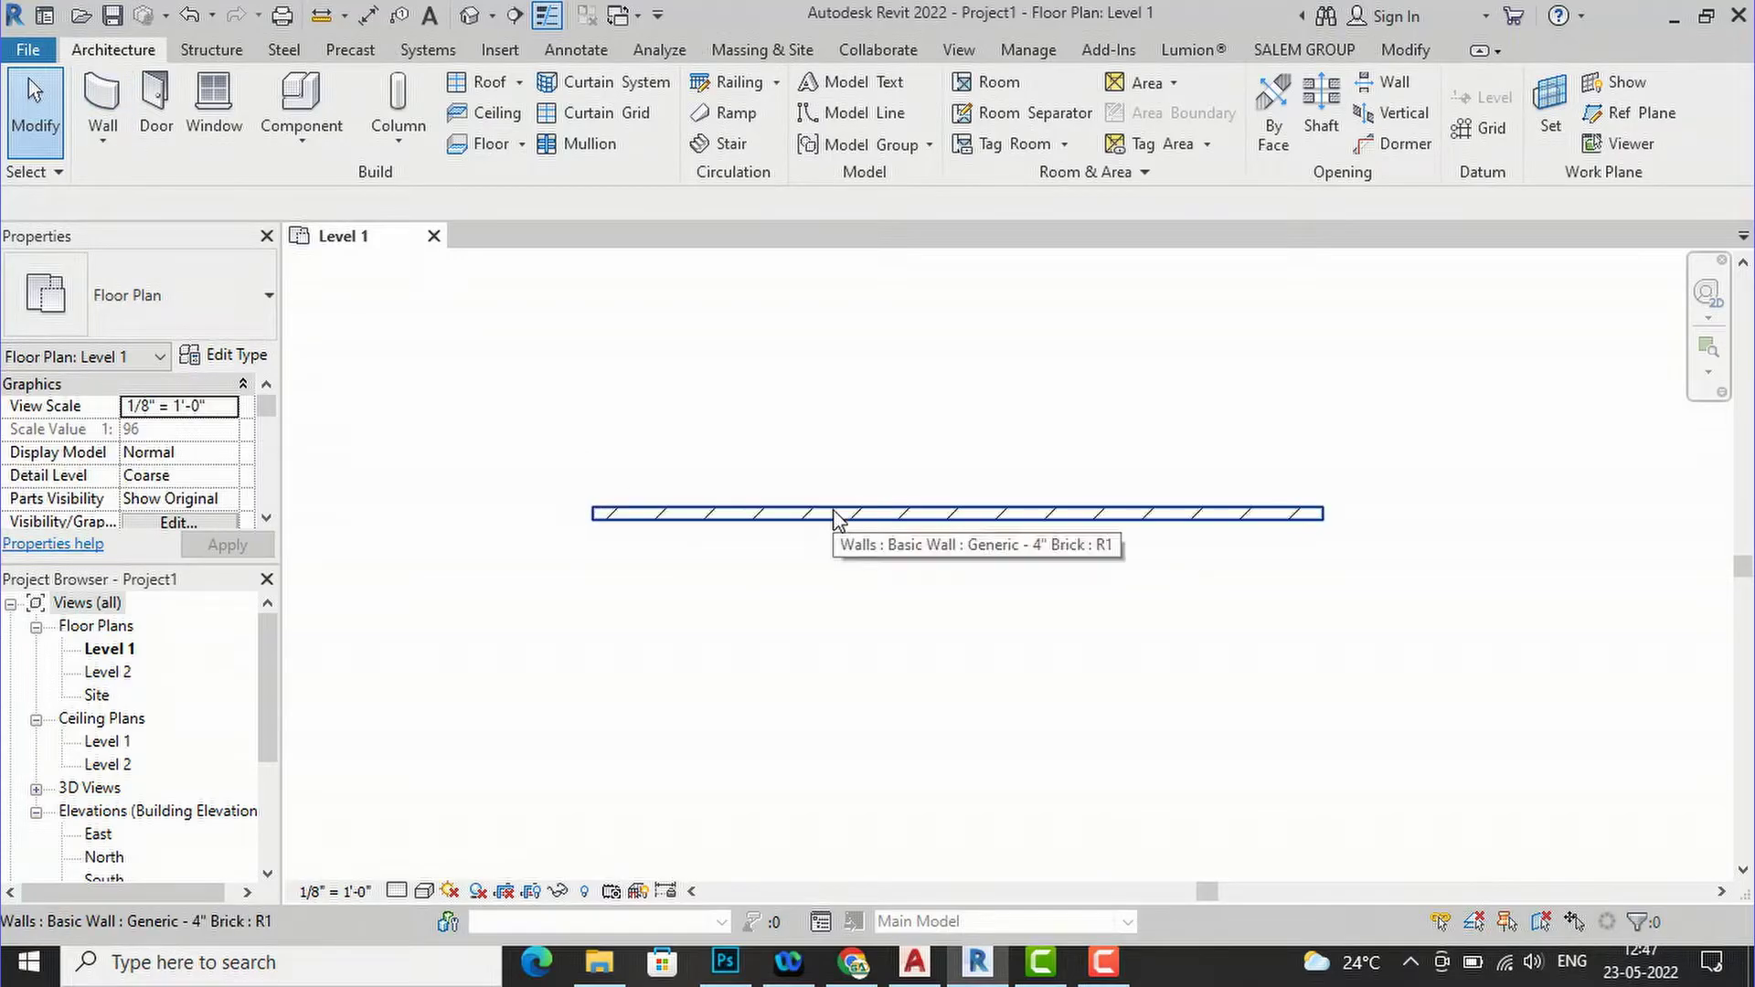
{"action": "left_click", "coordinate": [839, 515]}
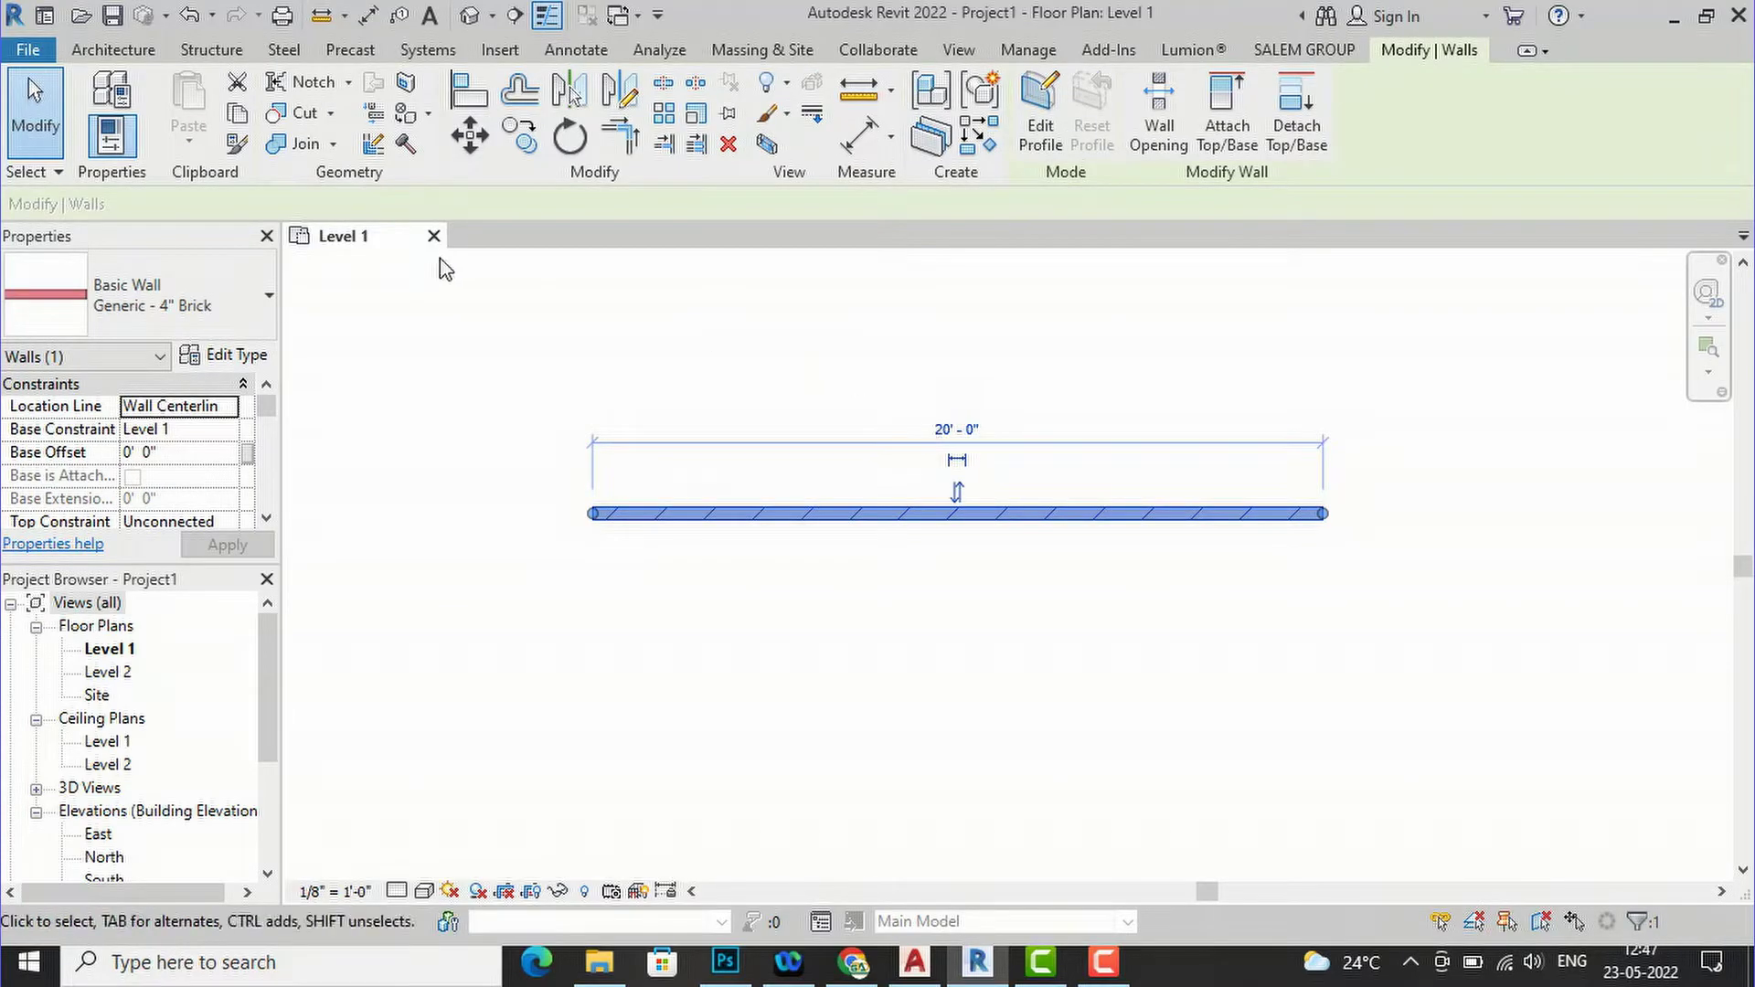
{"action": "scroll", "coordinate": [157, 445], "scroll_direction": "down", "scroll_amount": 1}
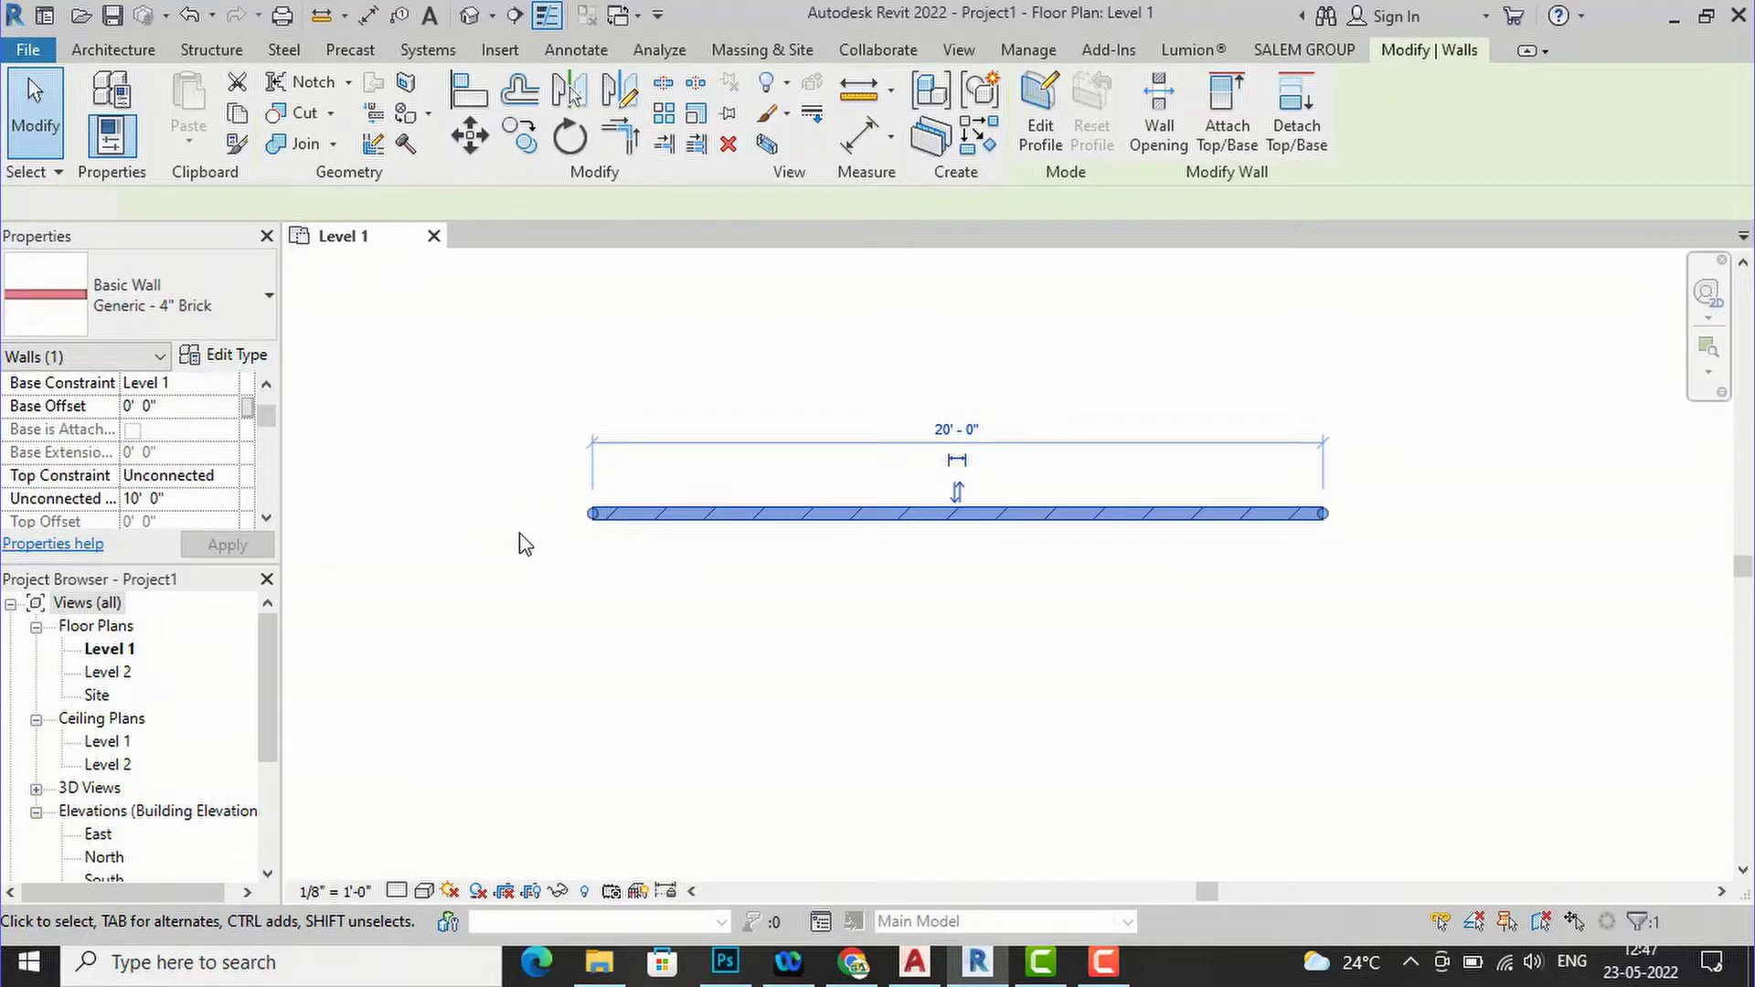
{"action": "left_click", "coordinate": [520, 601]}
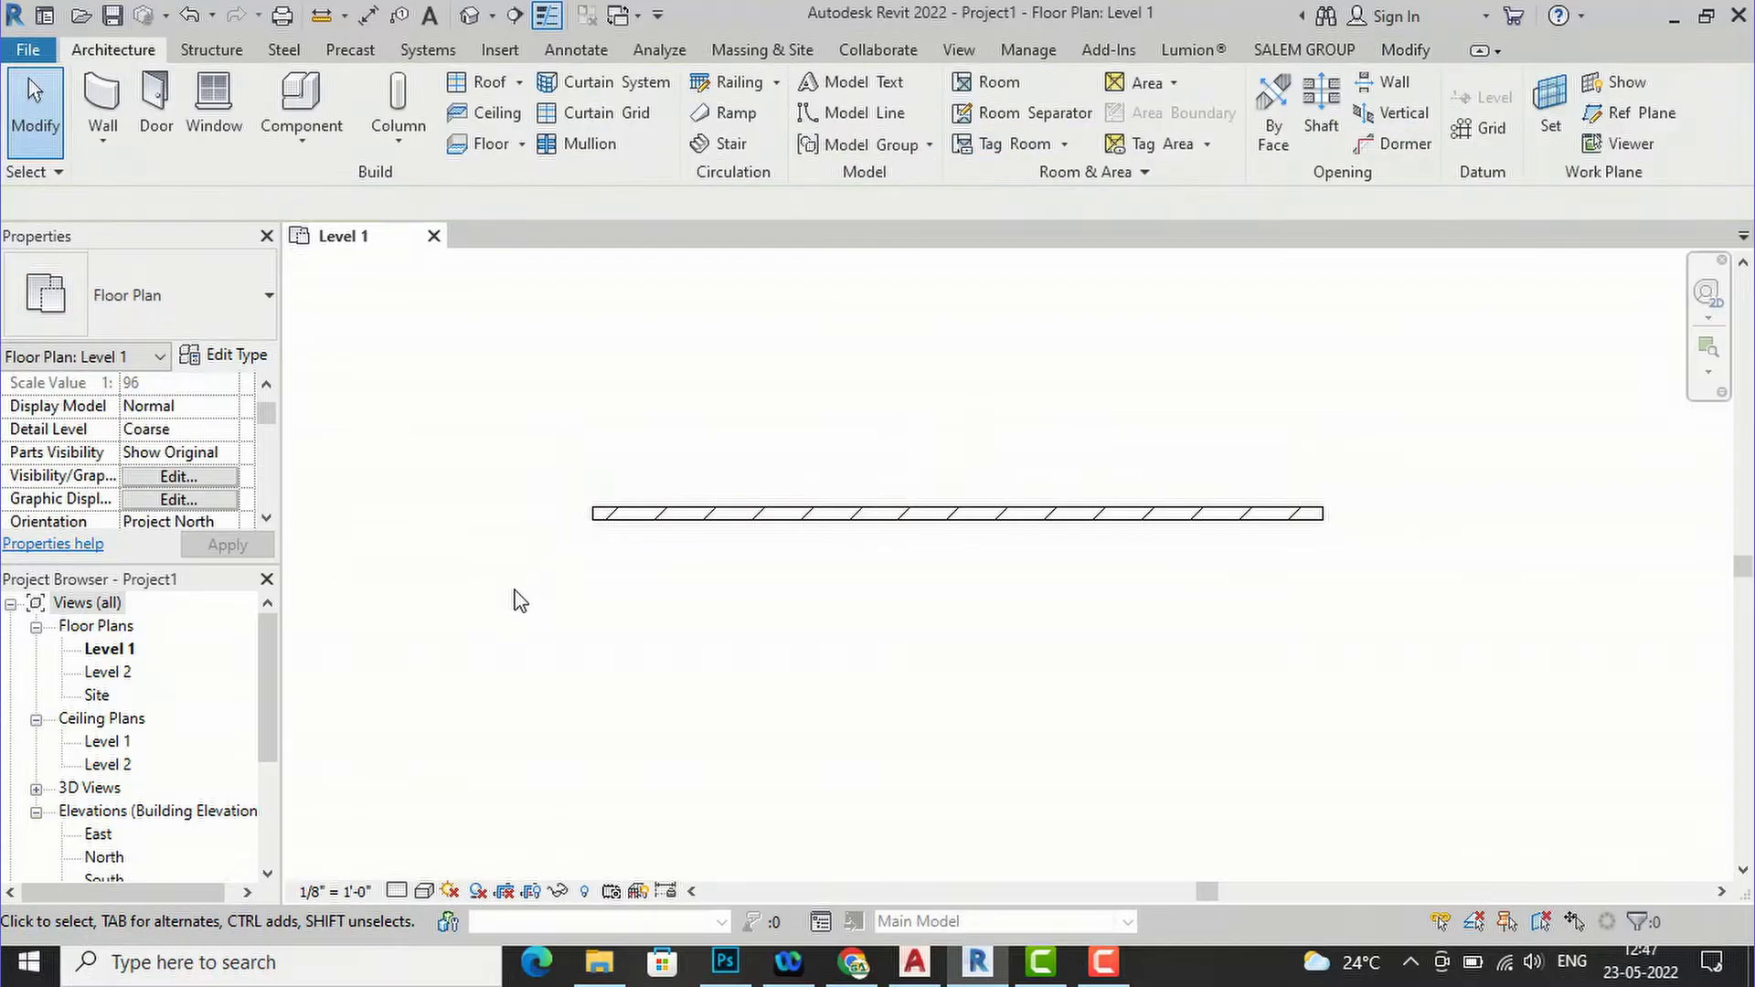
Inspect the wall in the Default 3D View, then return to the Level 1 floor plan.
{"action": "left_click", "coordinate": [469, 16]}
{"action": "scroll", "coordinate": [943, 521], "scroll_direction": "up", "scroll_amount": 3}
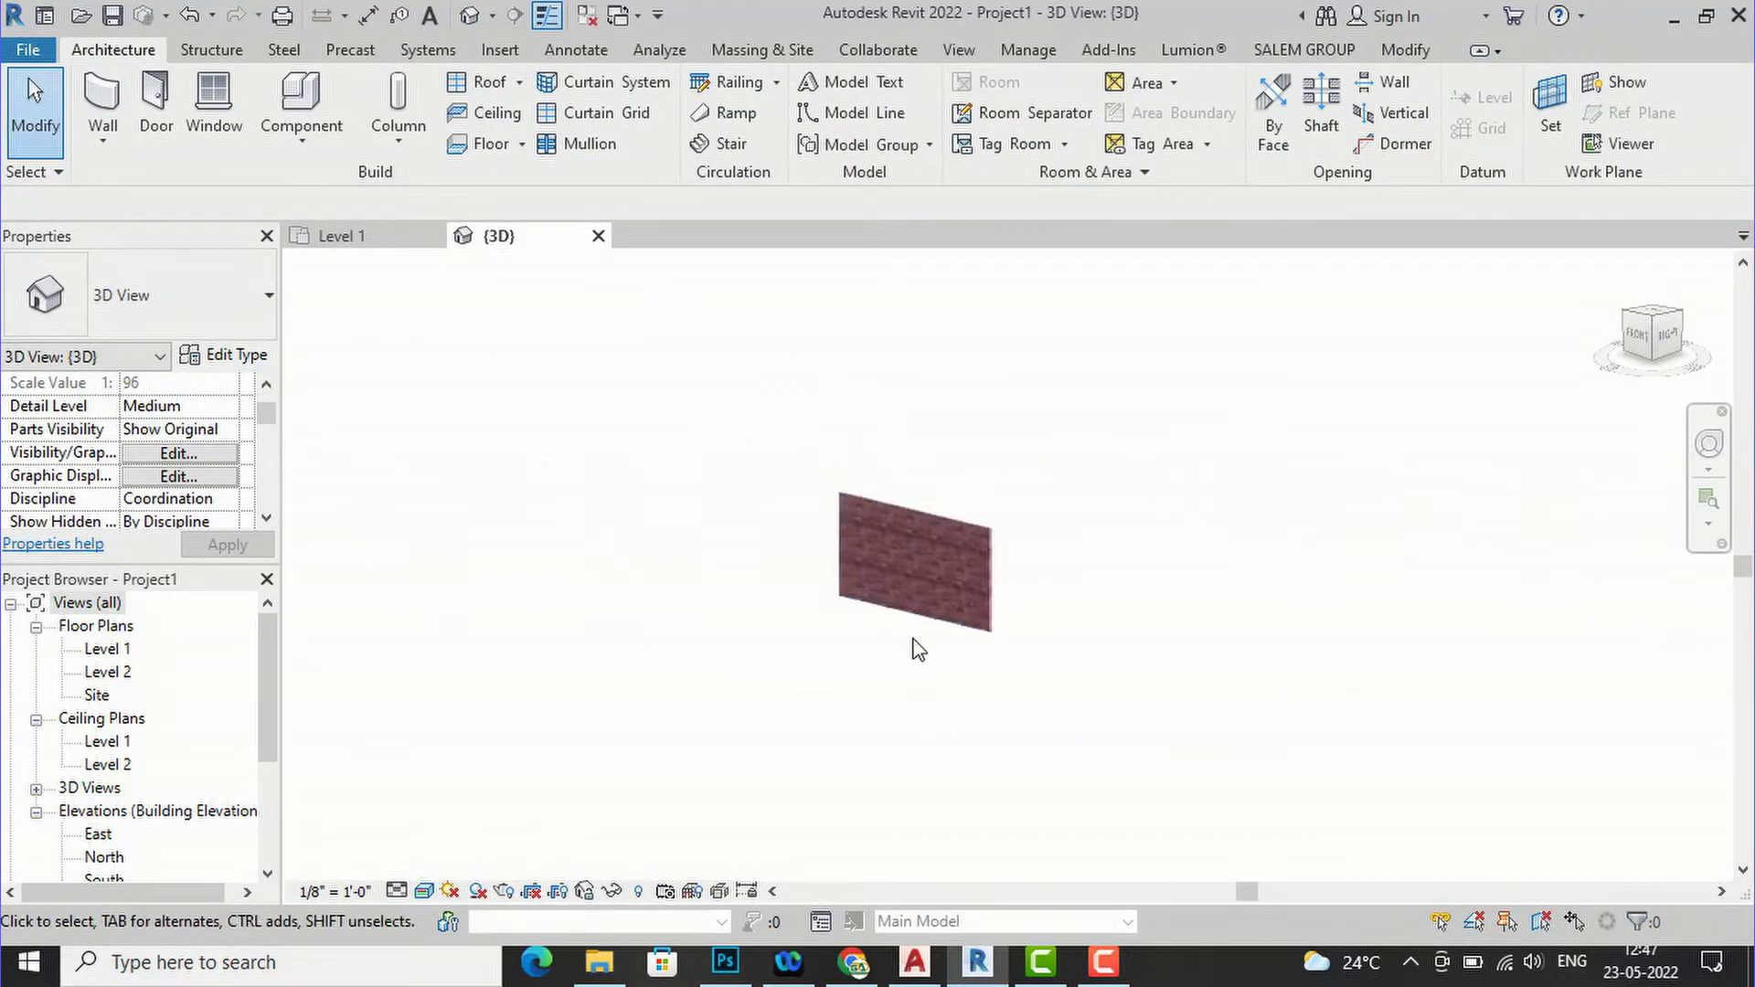
{"action": "scroll", "coordinate": [917, 640], "scroll_direction": "up", "scroll_amount": 2}
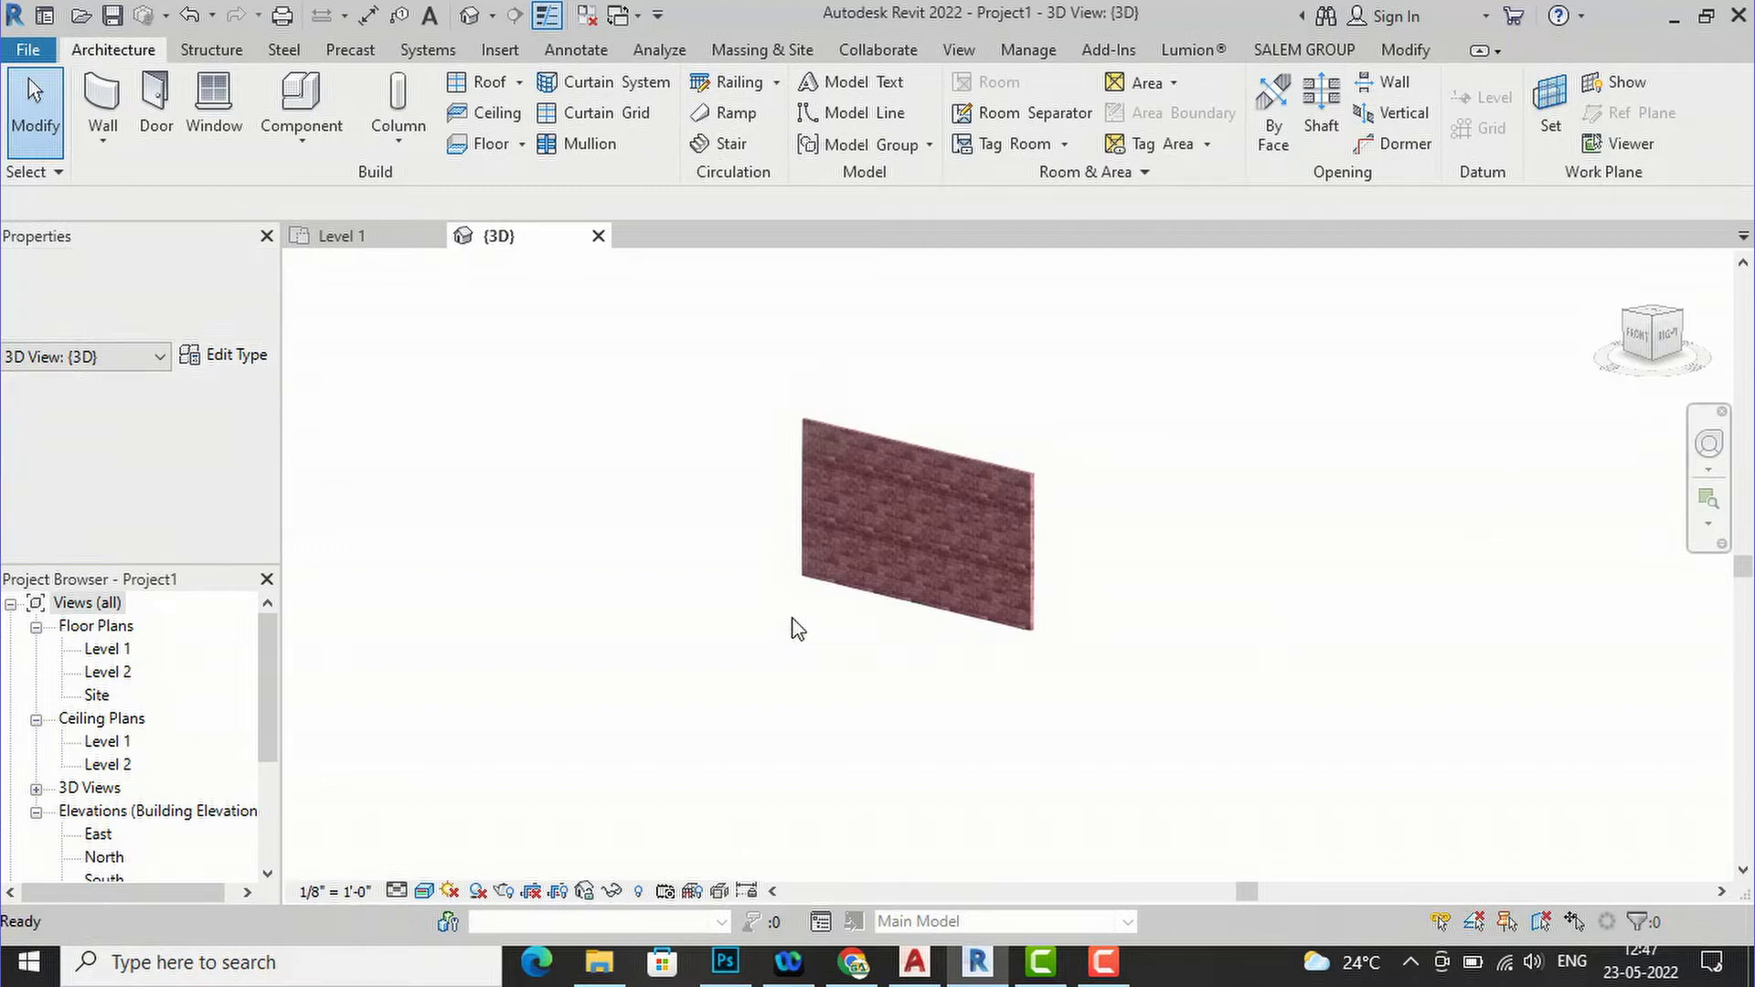
{"action": "scroll", "coordinate": [790, 620], "scroll_direction": "down", "scroll_amount": 1}
{"action": "scroll", "coordinate": [848, 468], "scroll_direction": "down", "scroll_amount": 1}
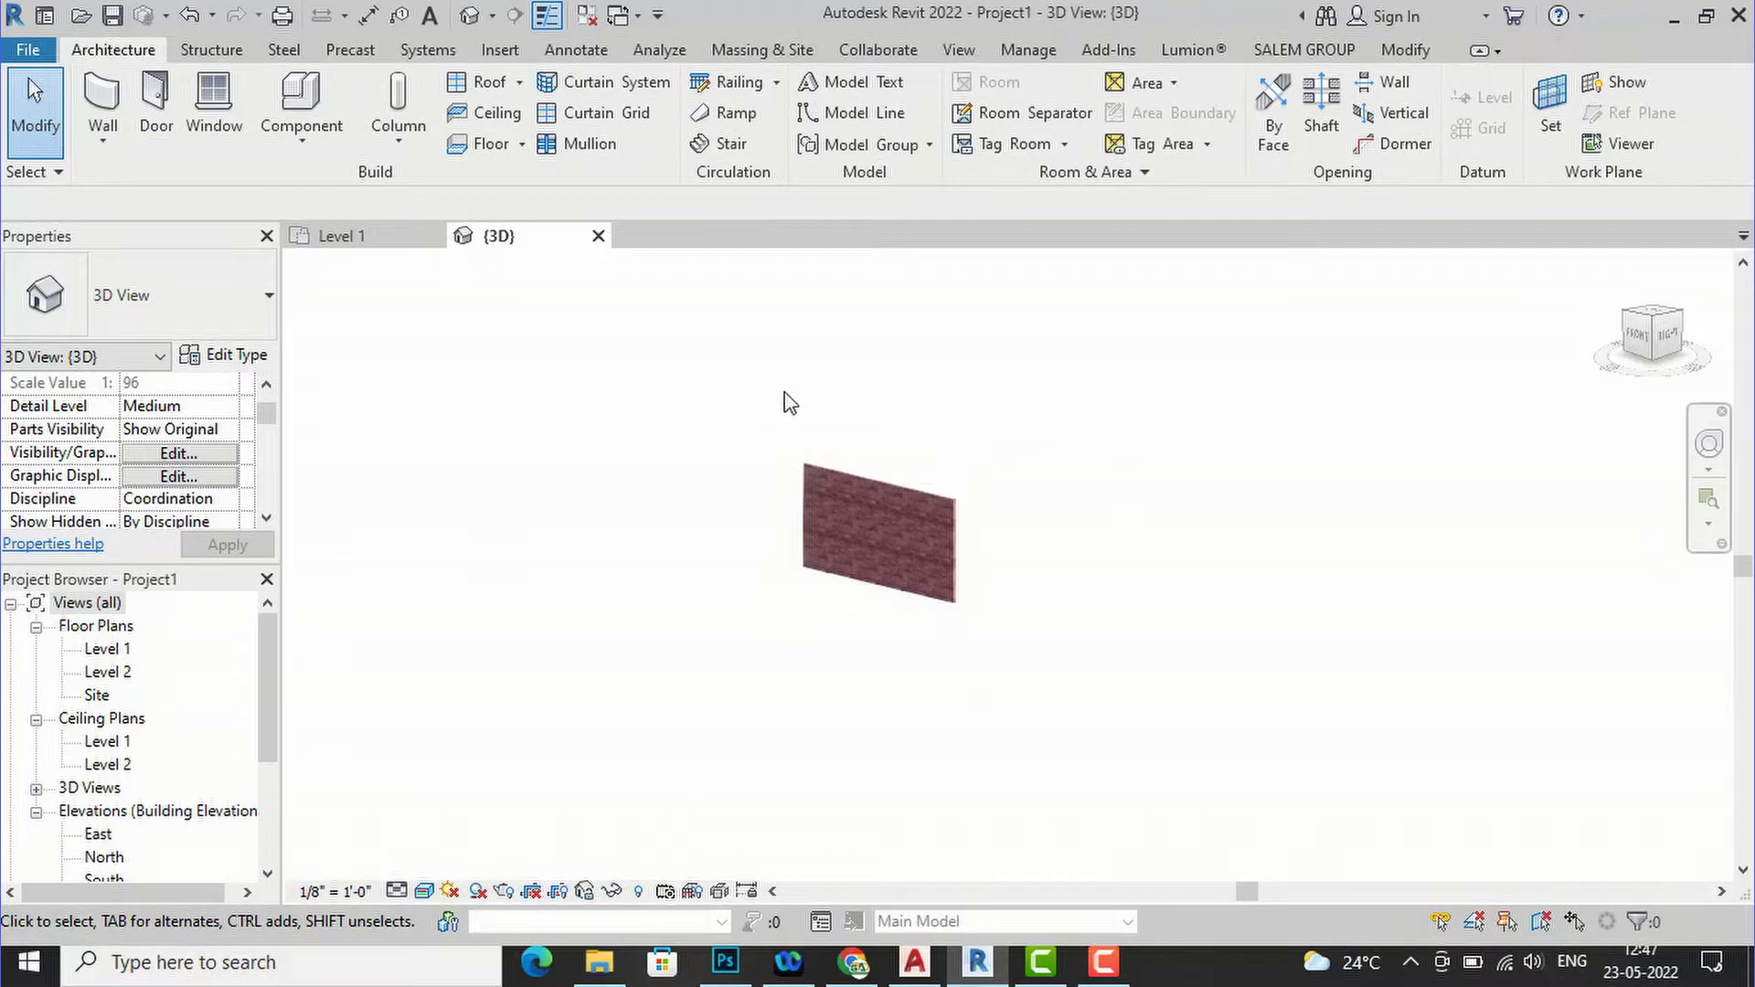
{"action": "scroll", "coordinate": [1048, 581], "scroll_direction": "up", "scroll_amount": 1}
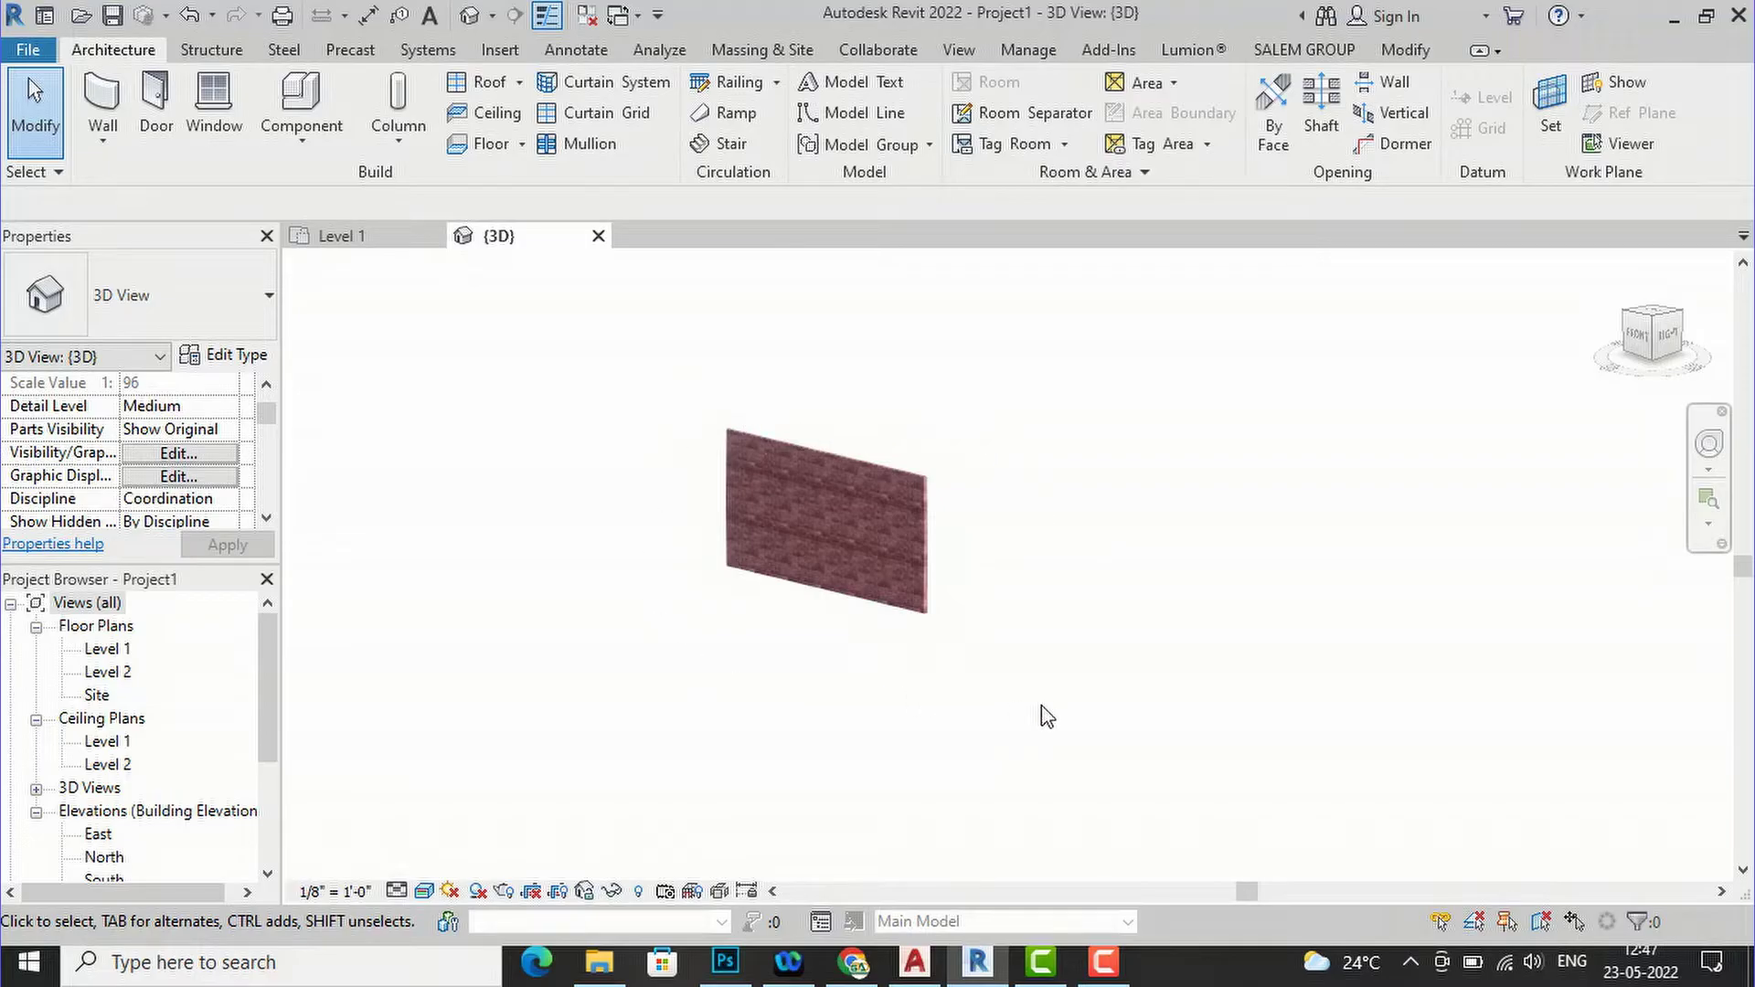
{"action": "scroll", "coordinate": [748, 510], "scroll_direction": "up", "scroll_amount": 3}
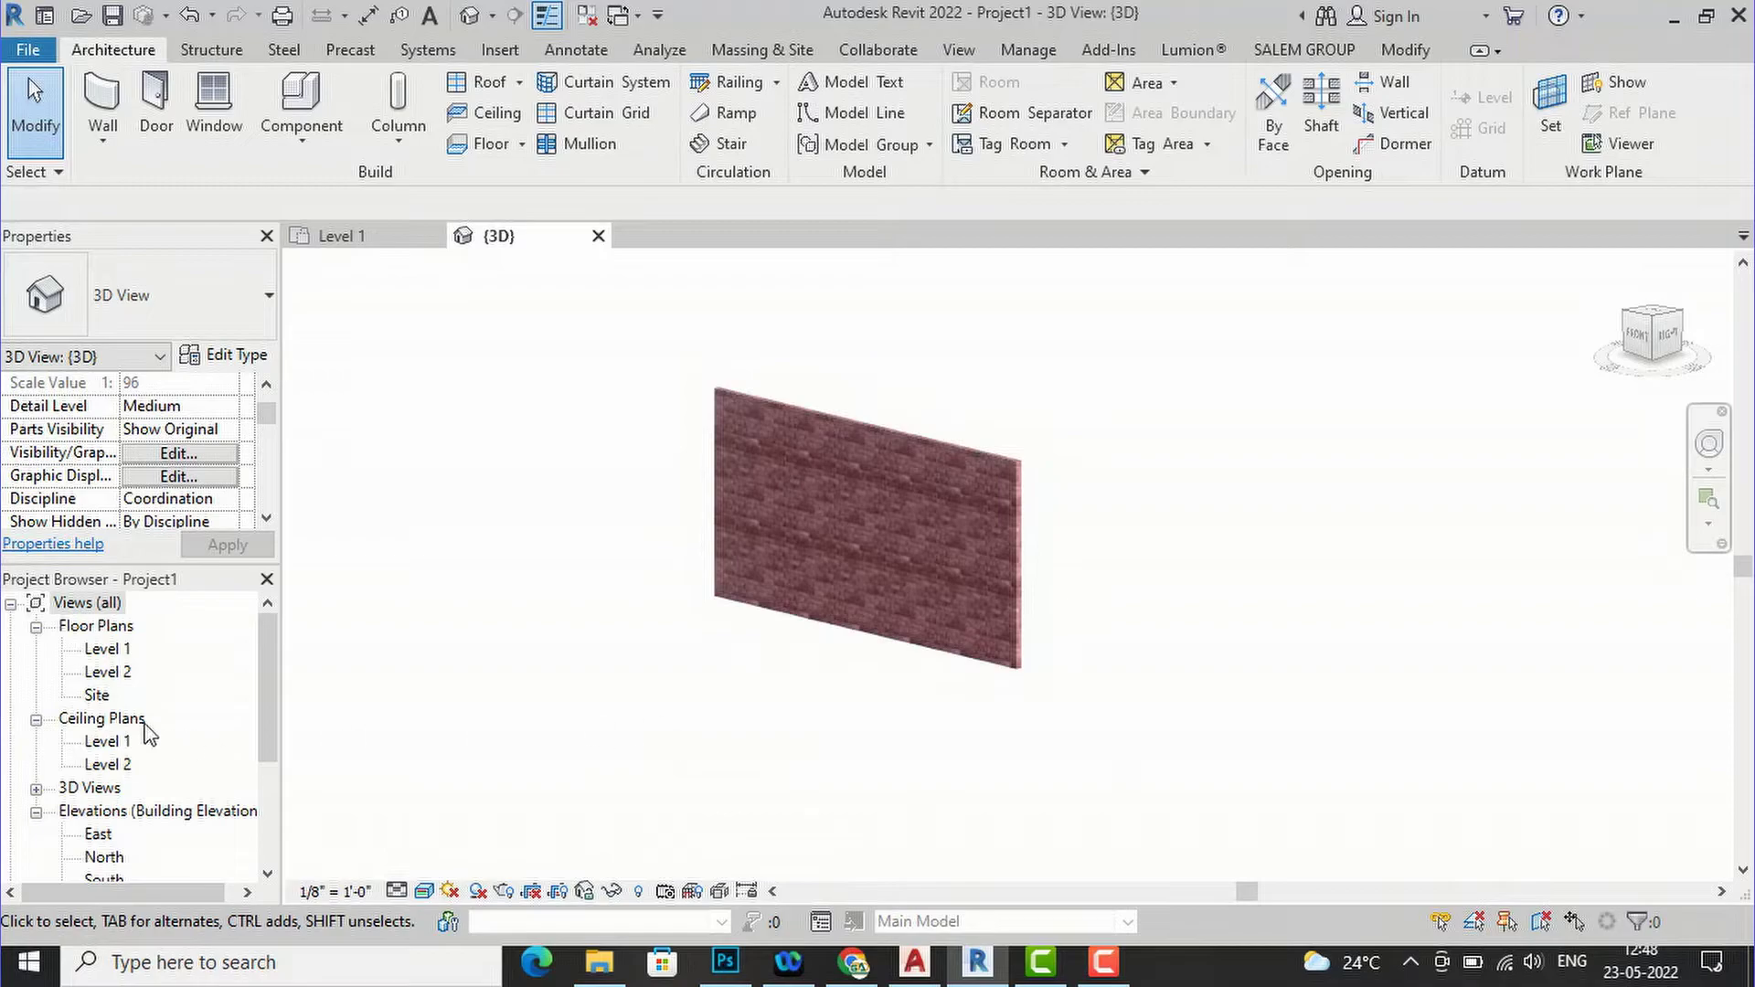
{"action": "double_click", "coordinate": [105, 650]}
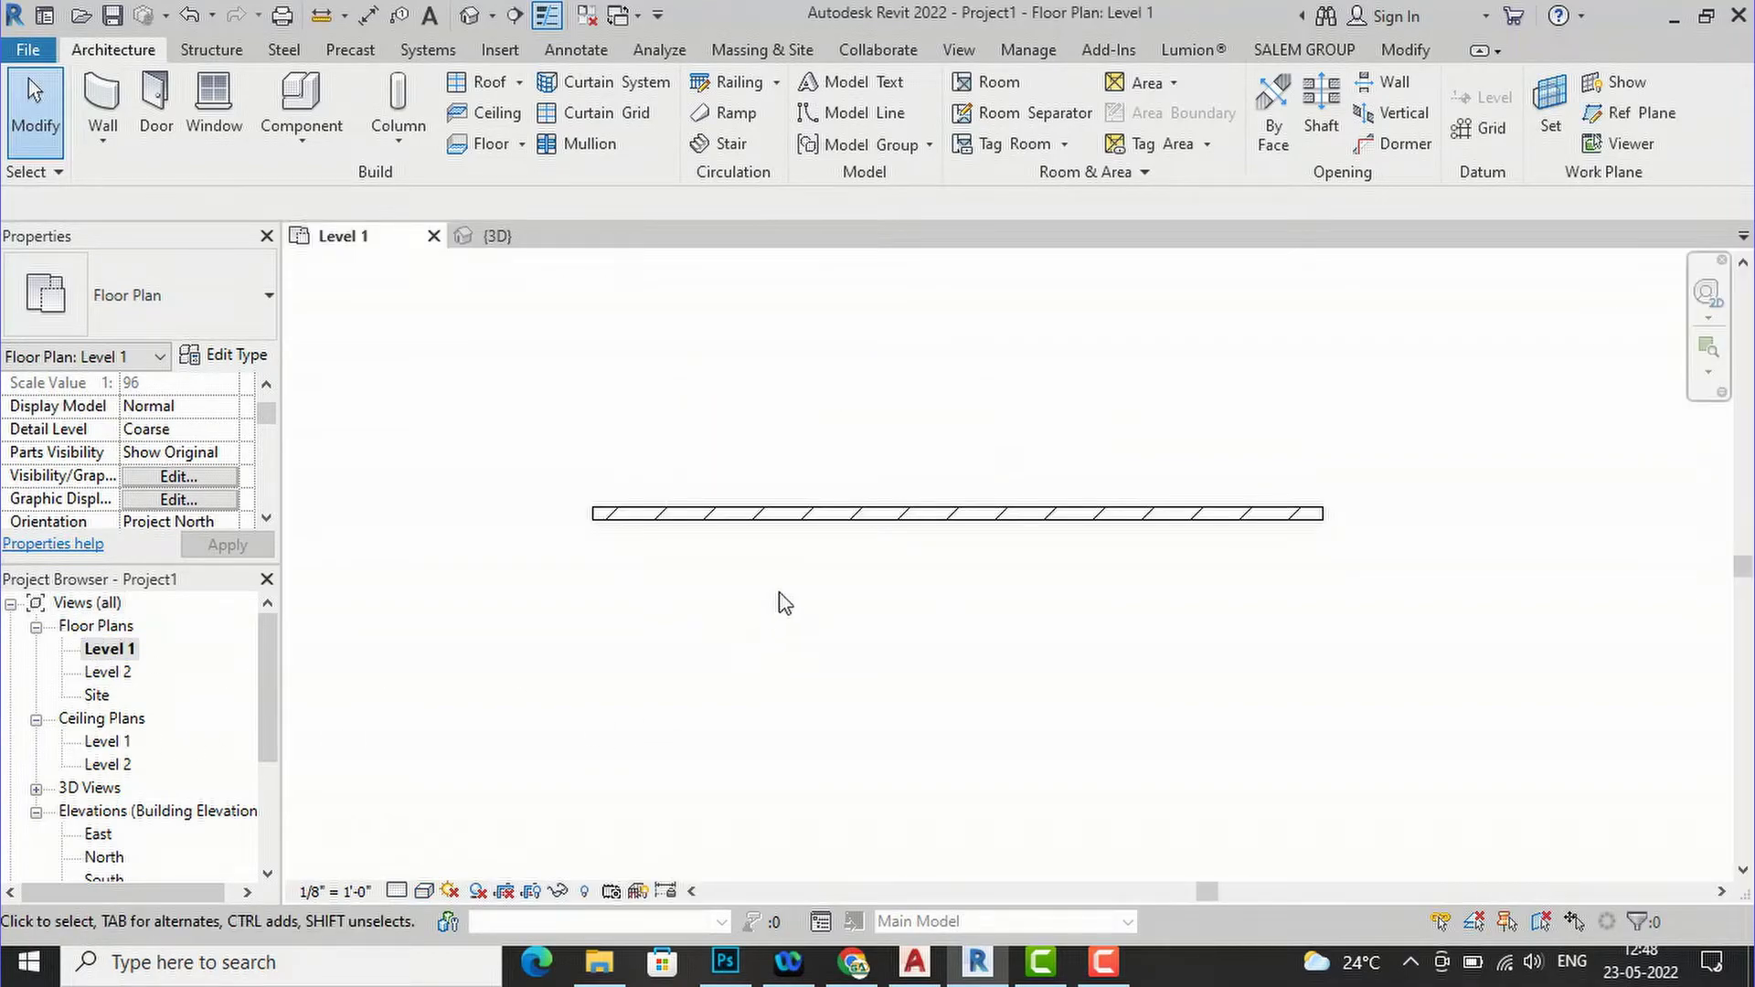
Import jaali pattern.dwg into Level 1 as a CAD drawing.
{"action": "left_click", "coordinate": [500, 49]}
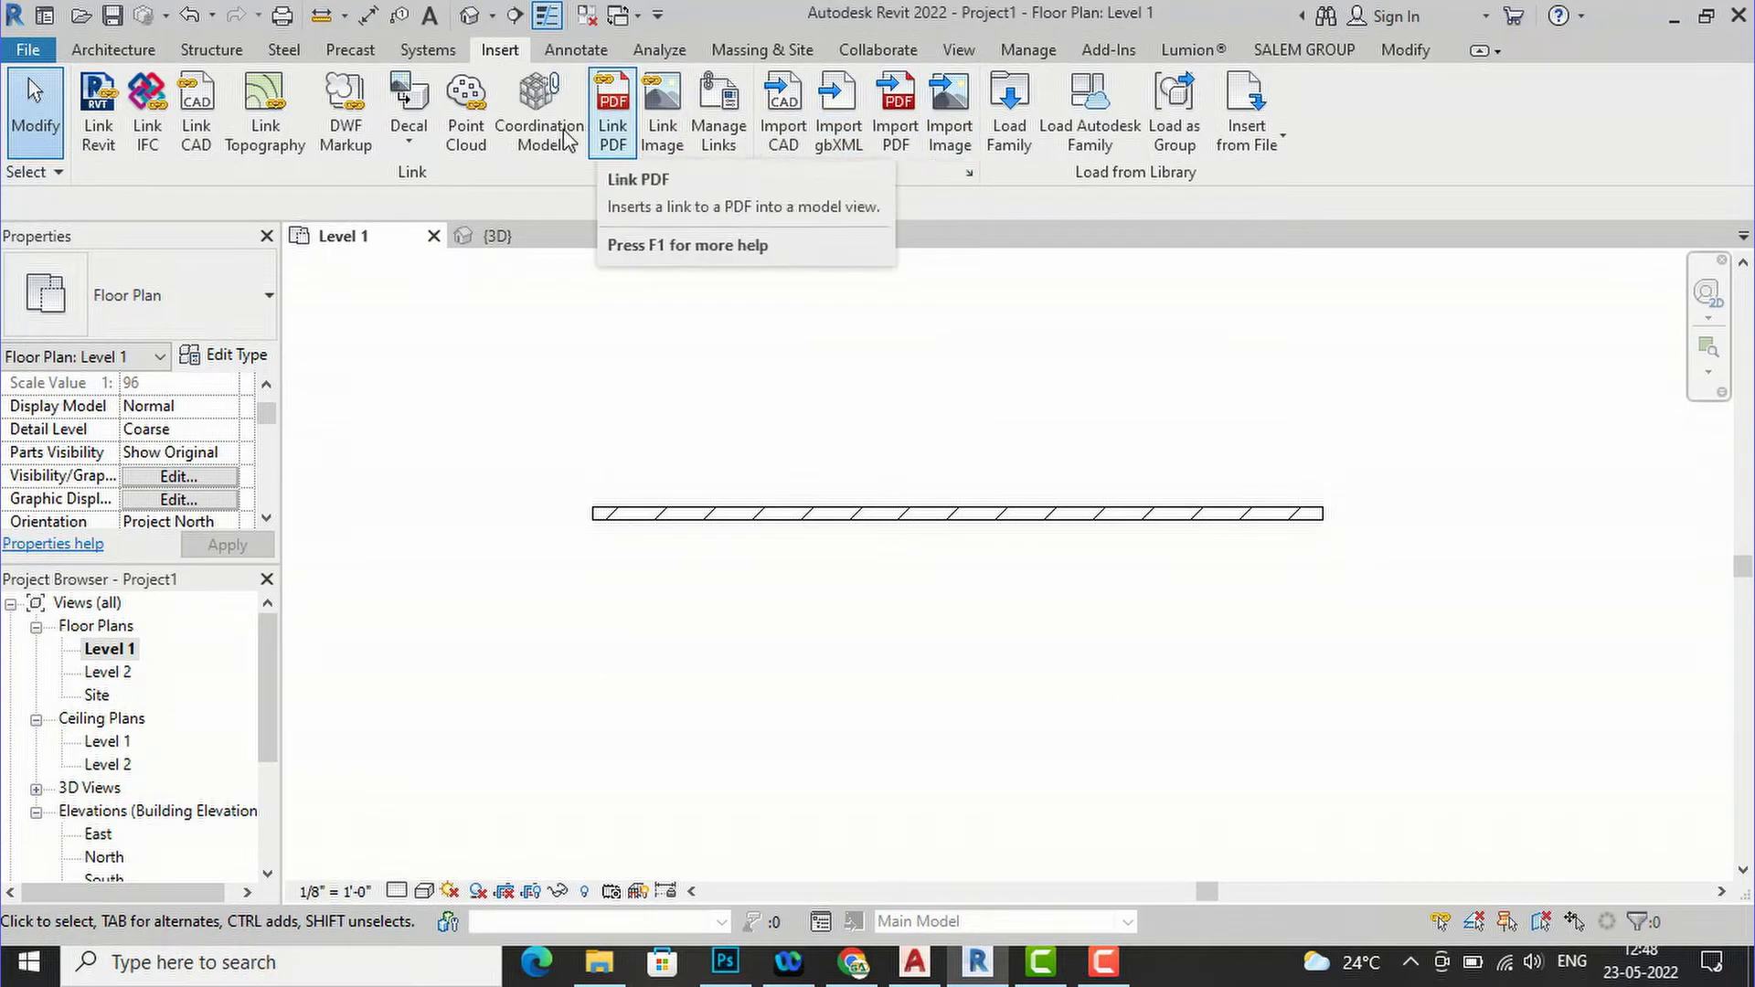
{"action": "left_click", "coordinate": [773, 137]}
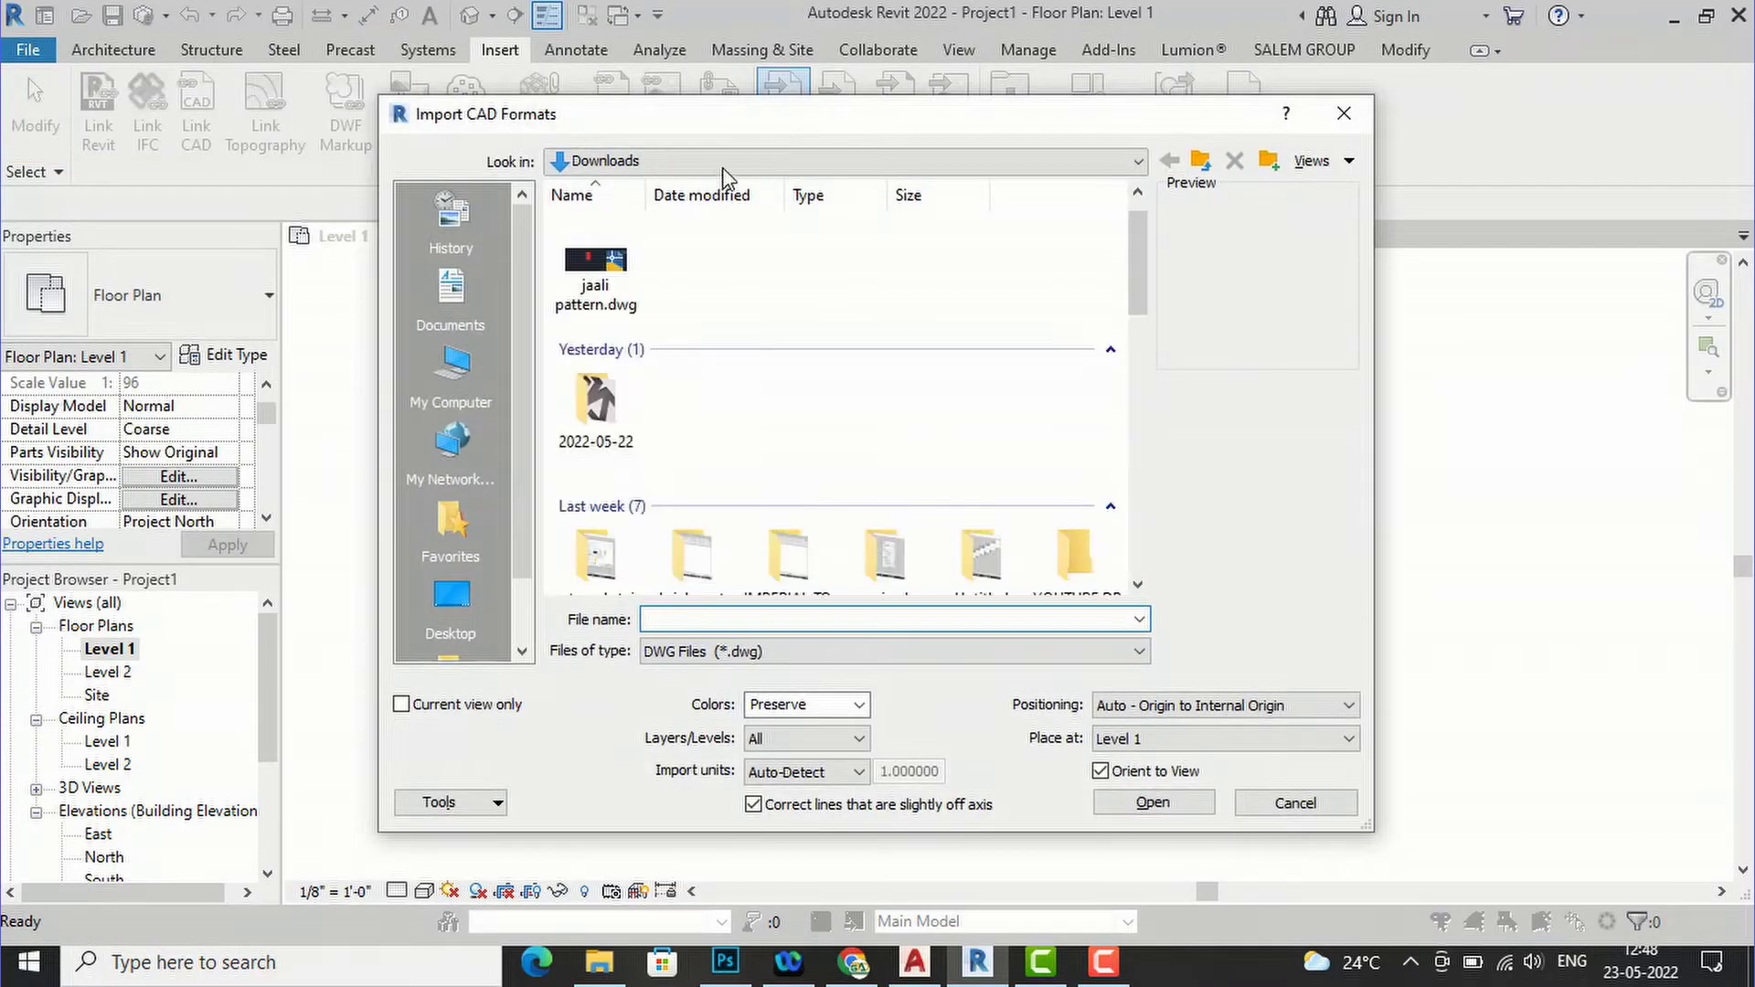
{"action": "left_click", "coordinate": [599, 265]}
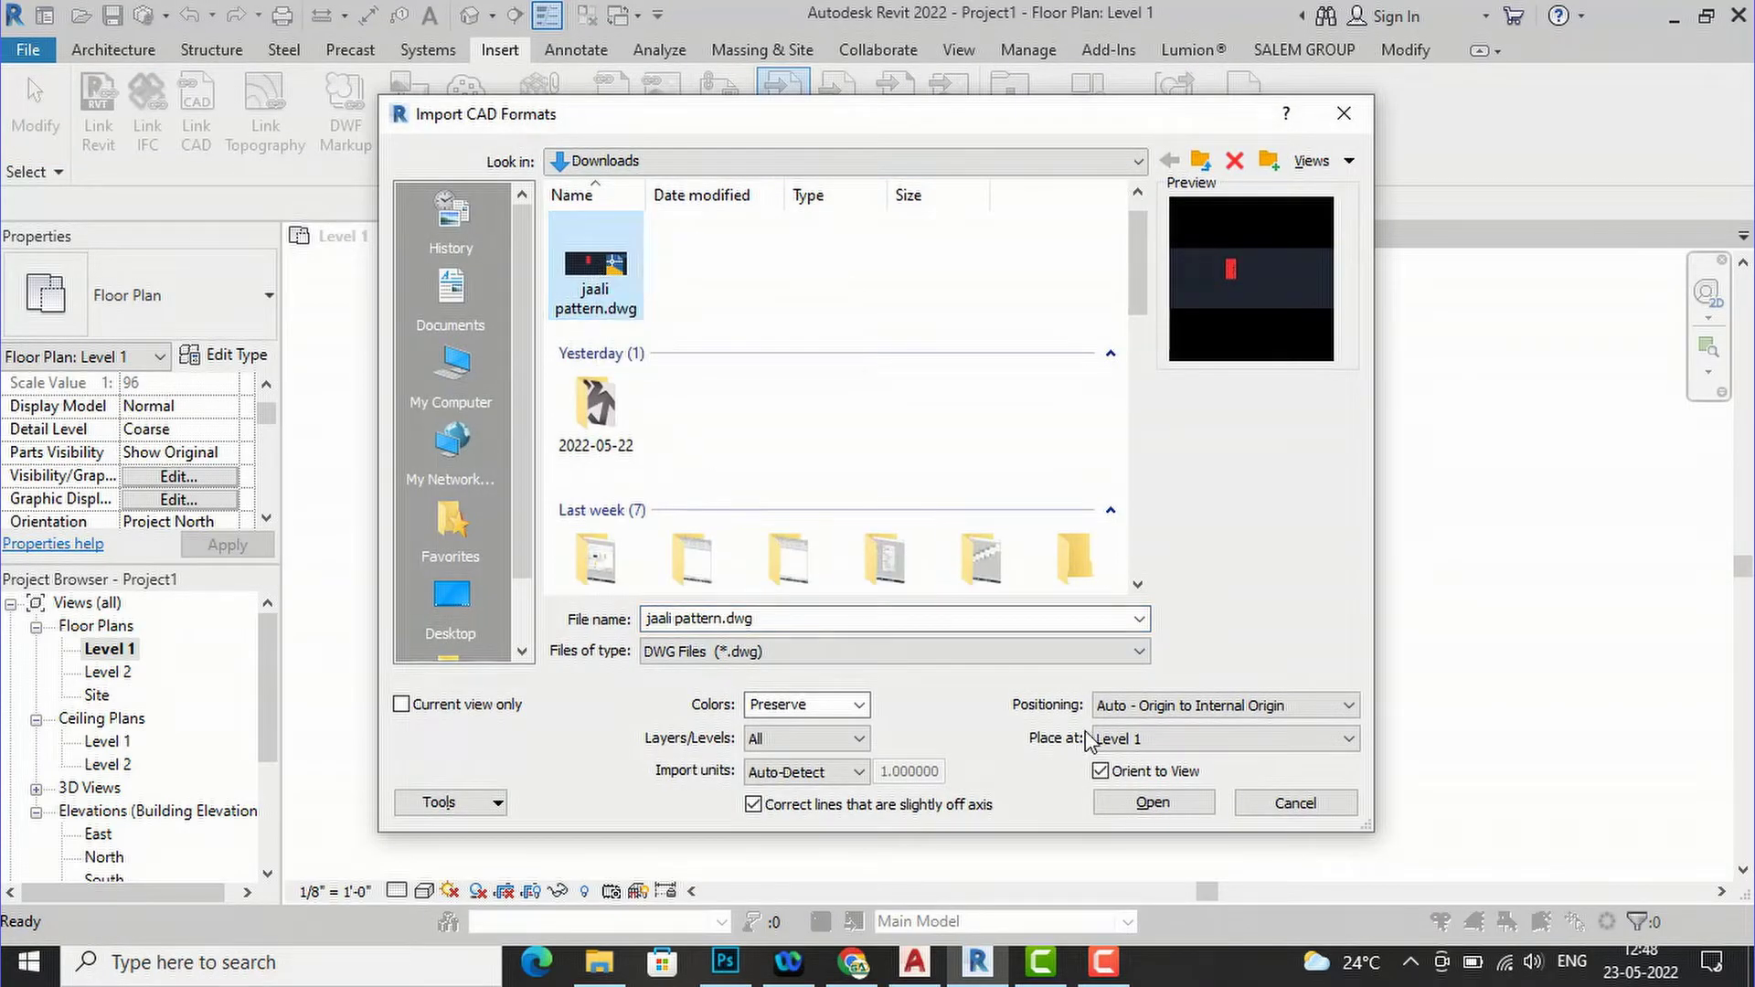
{"action": "left_click", "coordinate": [1134, 804]}
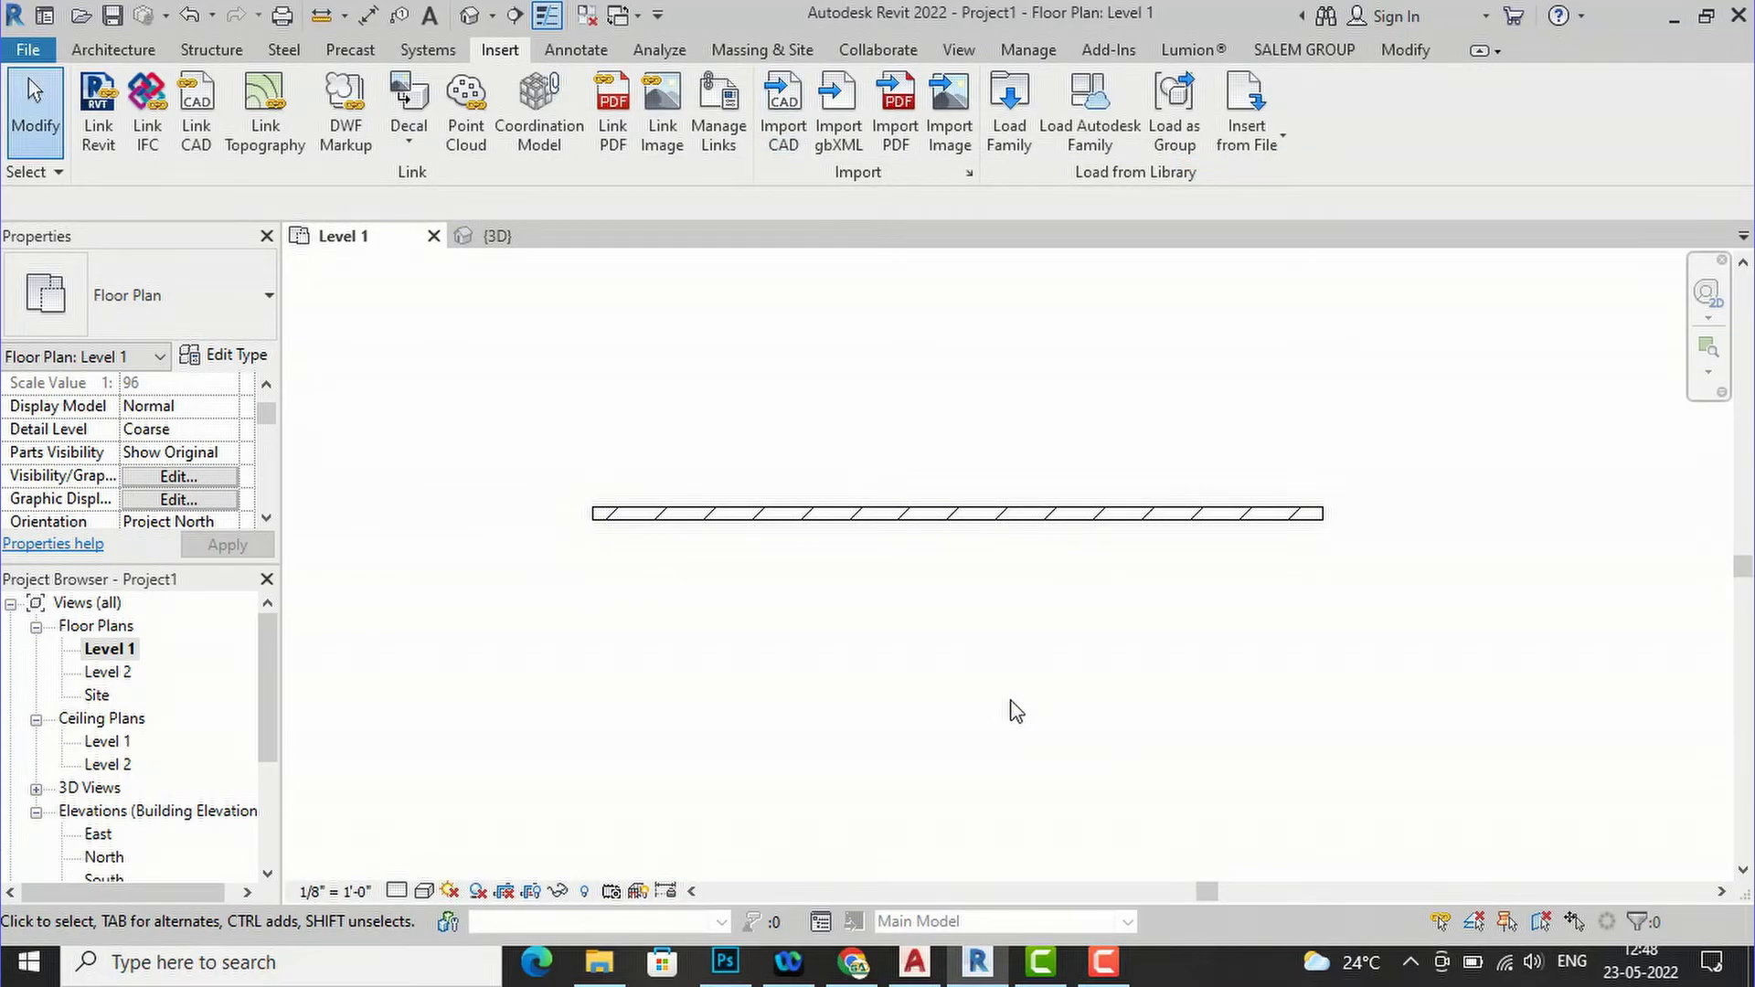
{"action": "scroll", "coordinate": [869, 557], "scroll_direction": "down", "scroll_amount": 10}
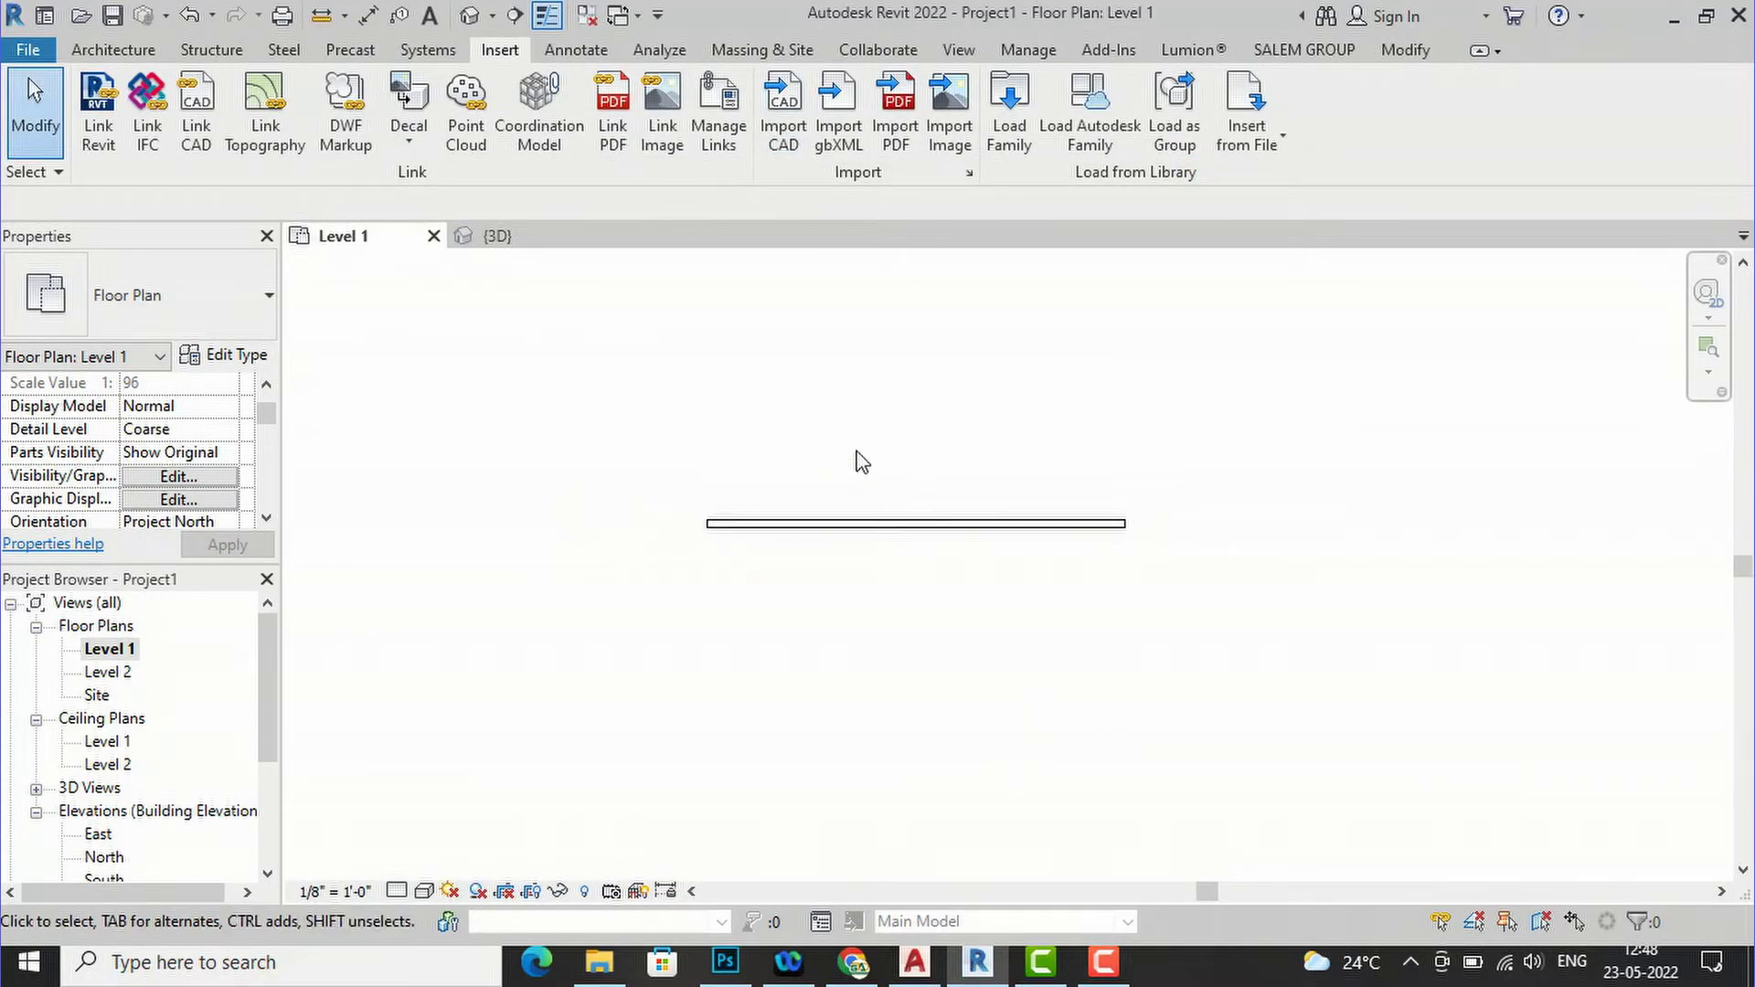
{"action": "scroll", "coordinate": [792, 434], "scroll_direction": "down", "scroll_amount": 1}
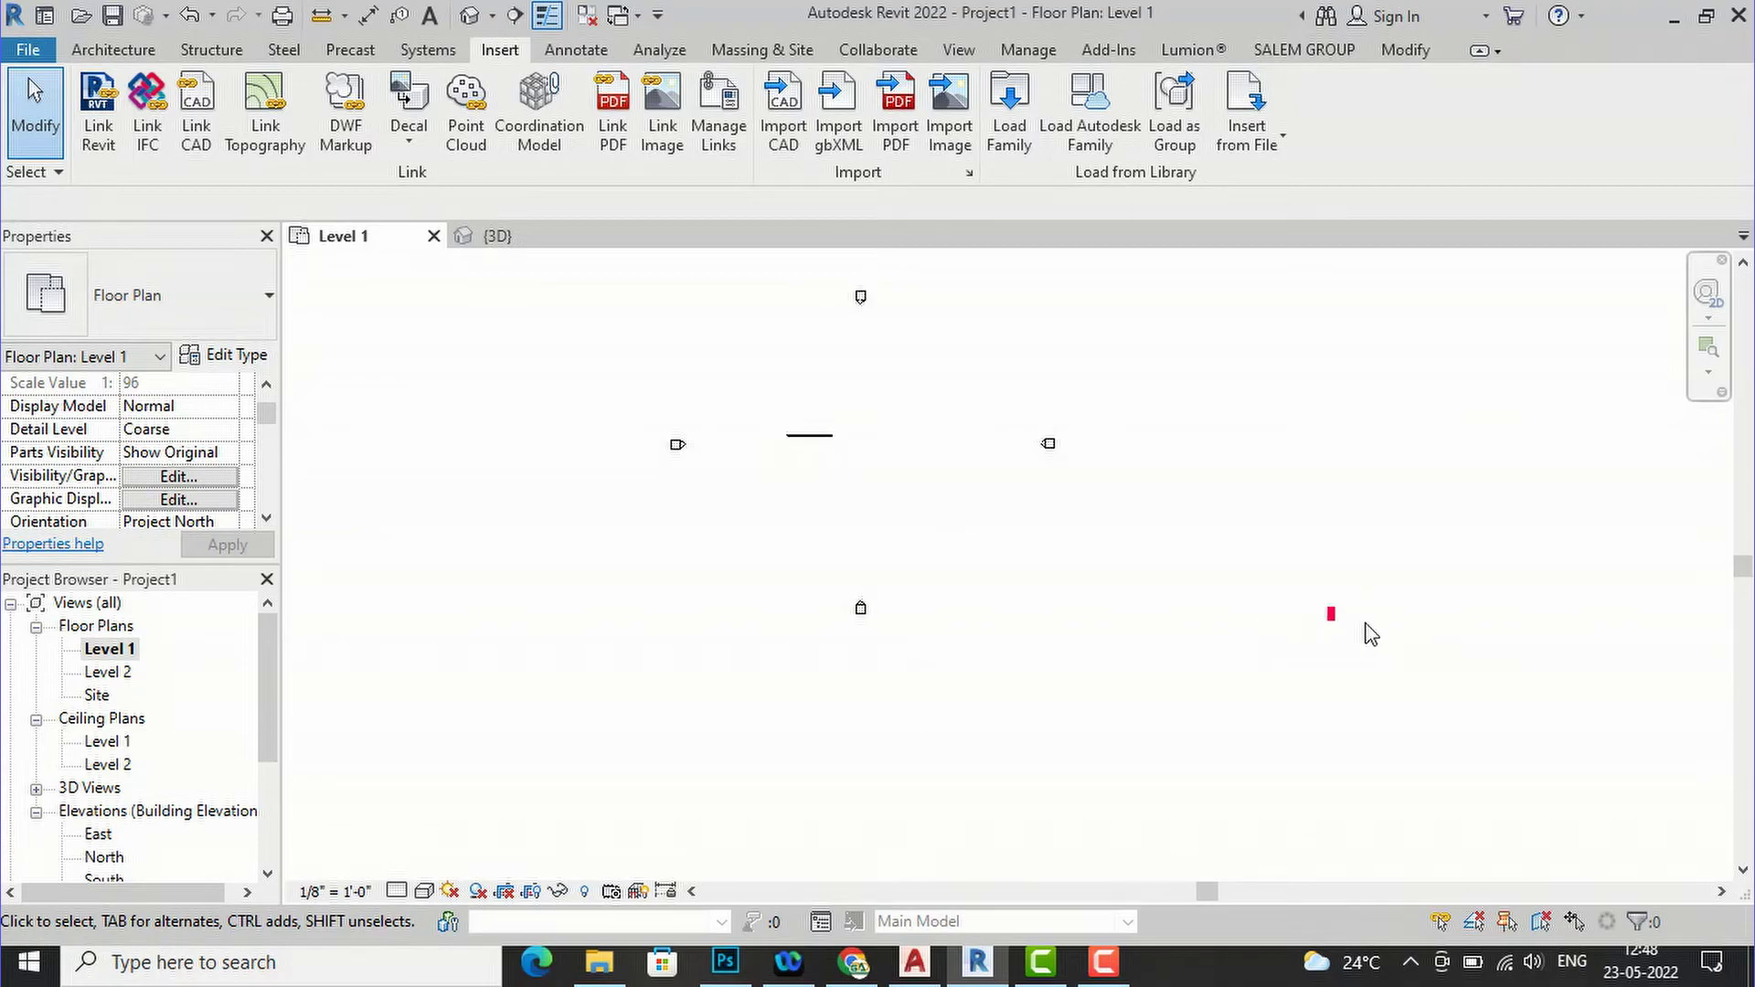
{"action": "scroll", "coordinate": [1332, 619], "scroll_direction": "up", "scroll_amount": 5}
Unpin the imported jaali drawing and move it to just below the wall.
{"action": "left_click", "coordinate": [1309, 621]}
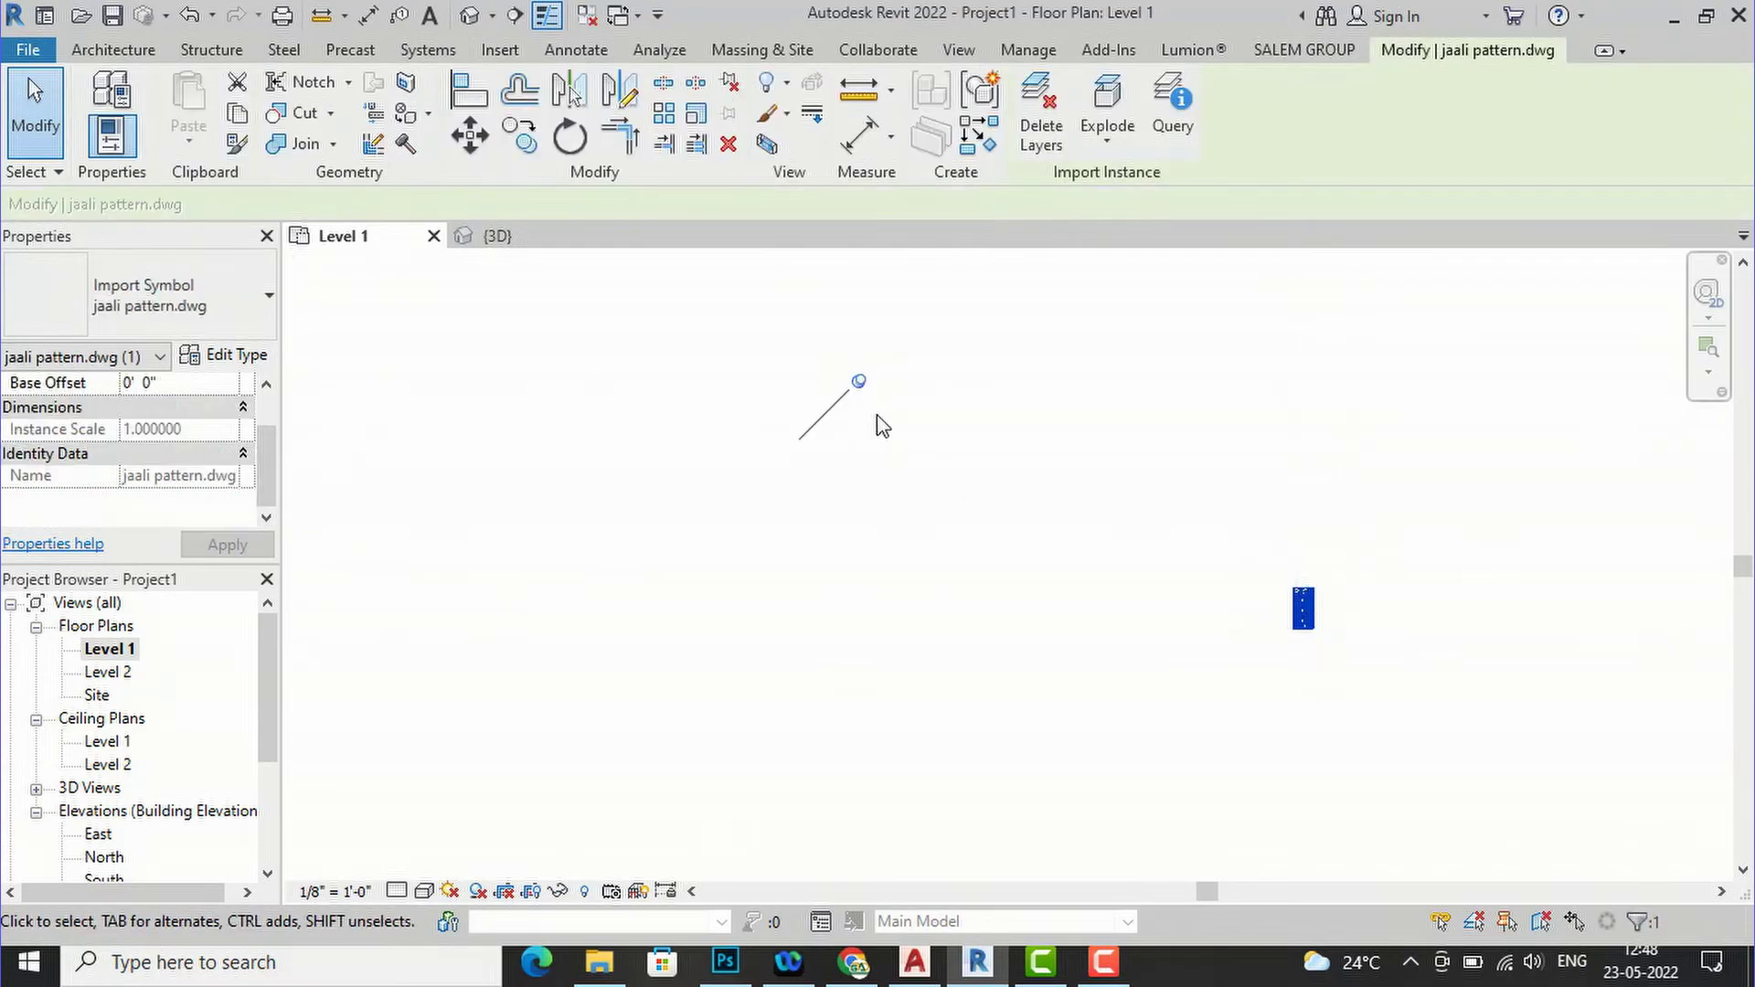
{"action": "left_click", "coordinate": [859, 381]}
{"action": "left_click_drag", "start_coordinate": [1308, 610], "coordinate": [631, 412]}
{"action": "scroll", "coordinate": [1061, 656], "scroll_direction": "down", "scroll_amount": 2}
{"action": "scroll", "coordinate": [854, 540], "scroll_direction": "up", "scroll_amount": 3}
{"action": "left_click_drag", "start_coordinate": [849, 529], "coordinate": [292, 377]}
{"action": "scroll", "coordinate": [1268, 697], "scroll_direction": "down", "scroll_amount": 2}
{"action": "scroll", "coordinate": [601, 450], "scroll_direction": "up", "scroll_amount": 2}
{"action": "scroll", "coordinate": [722, 468], "scroll_direction": "up", "scroll_amount": 2}
{"action": "left_click_drag", "start_coordinate": [801, 610], "coordinate": [640, 477]}
{"action": "scroll", "coordinate": [600, 463], "scroll_direction": "up", "scroll_amount": 2}
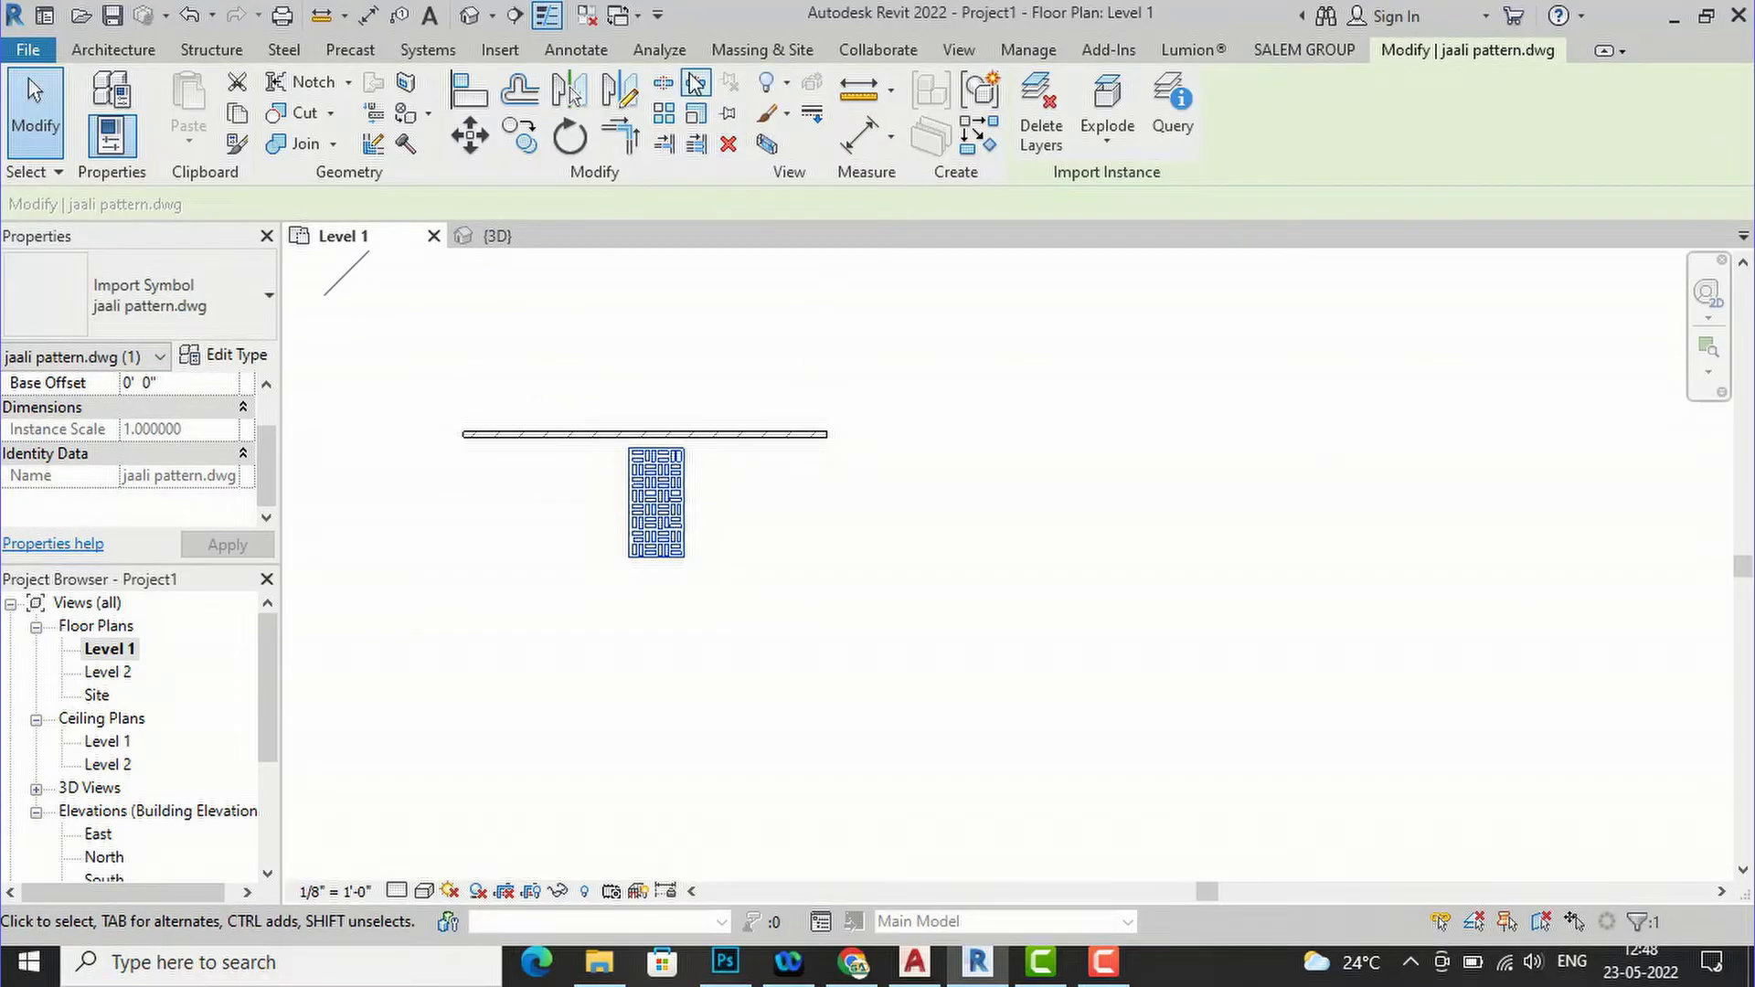
In the 3D view, delete the imported jaali pattern drawing.
{"action": "left_click", "coordinate": [470, 17]}
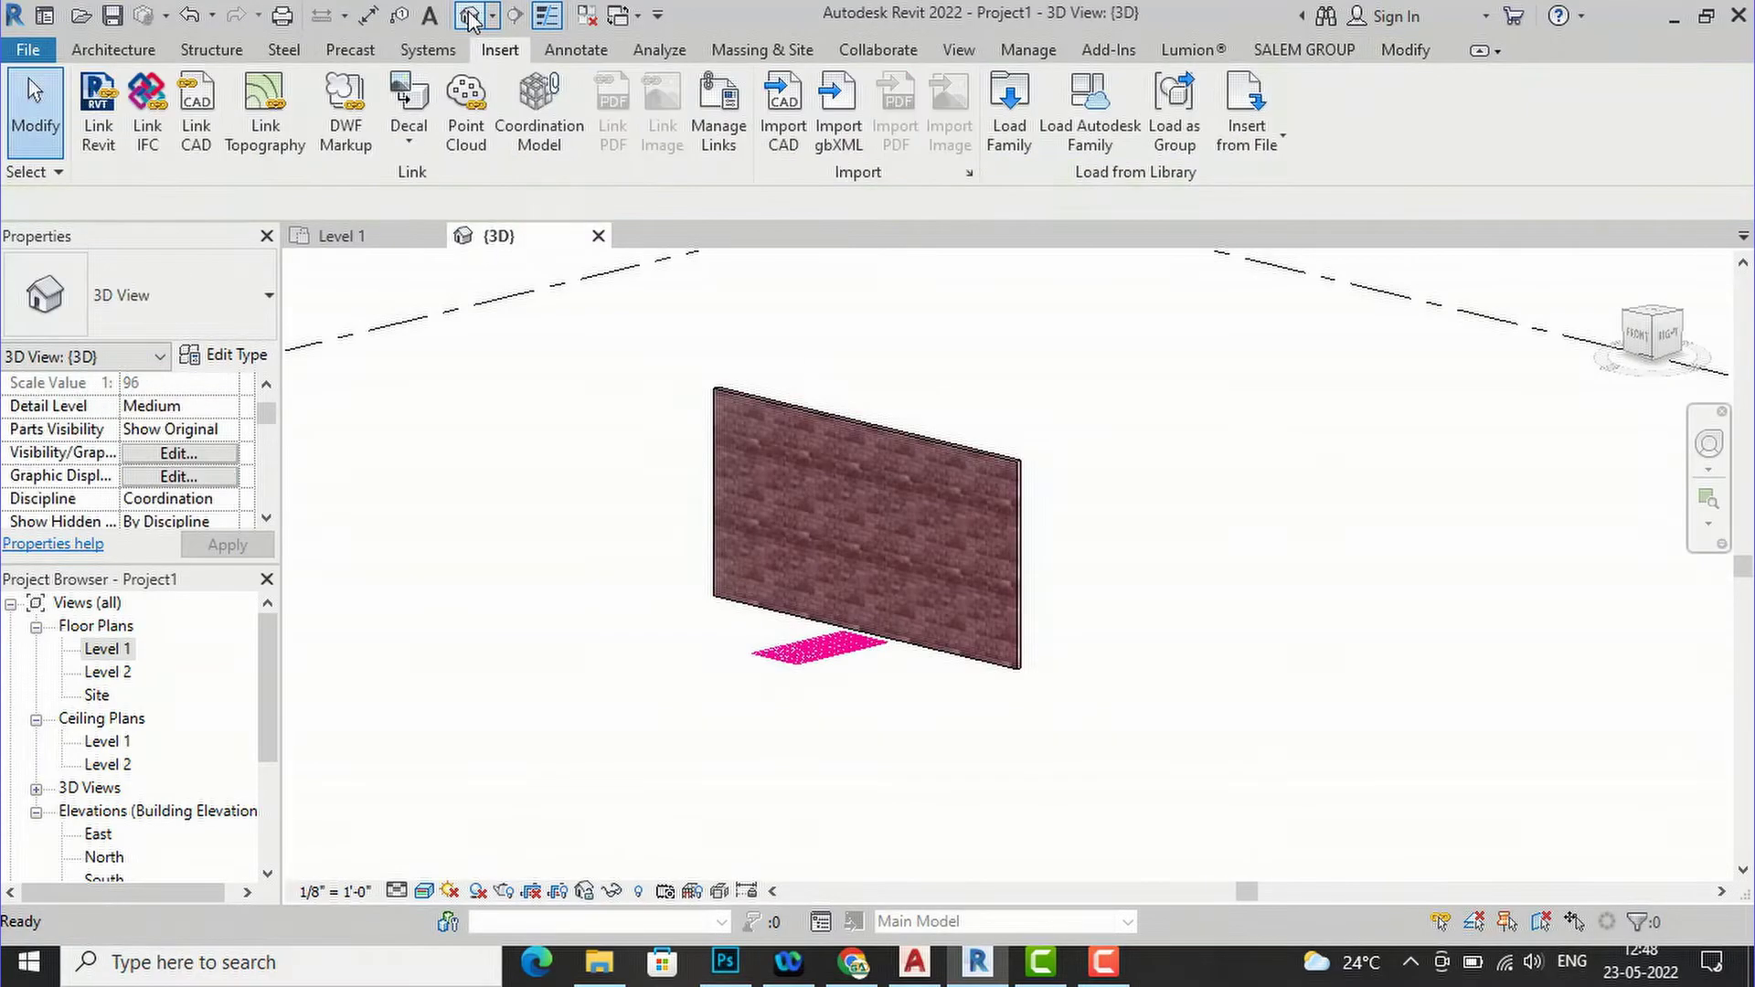
{"action": "scroll", "coordinate": [864, 519], "scroll_direction": "up", "scroll_amount": 1}
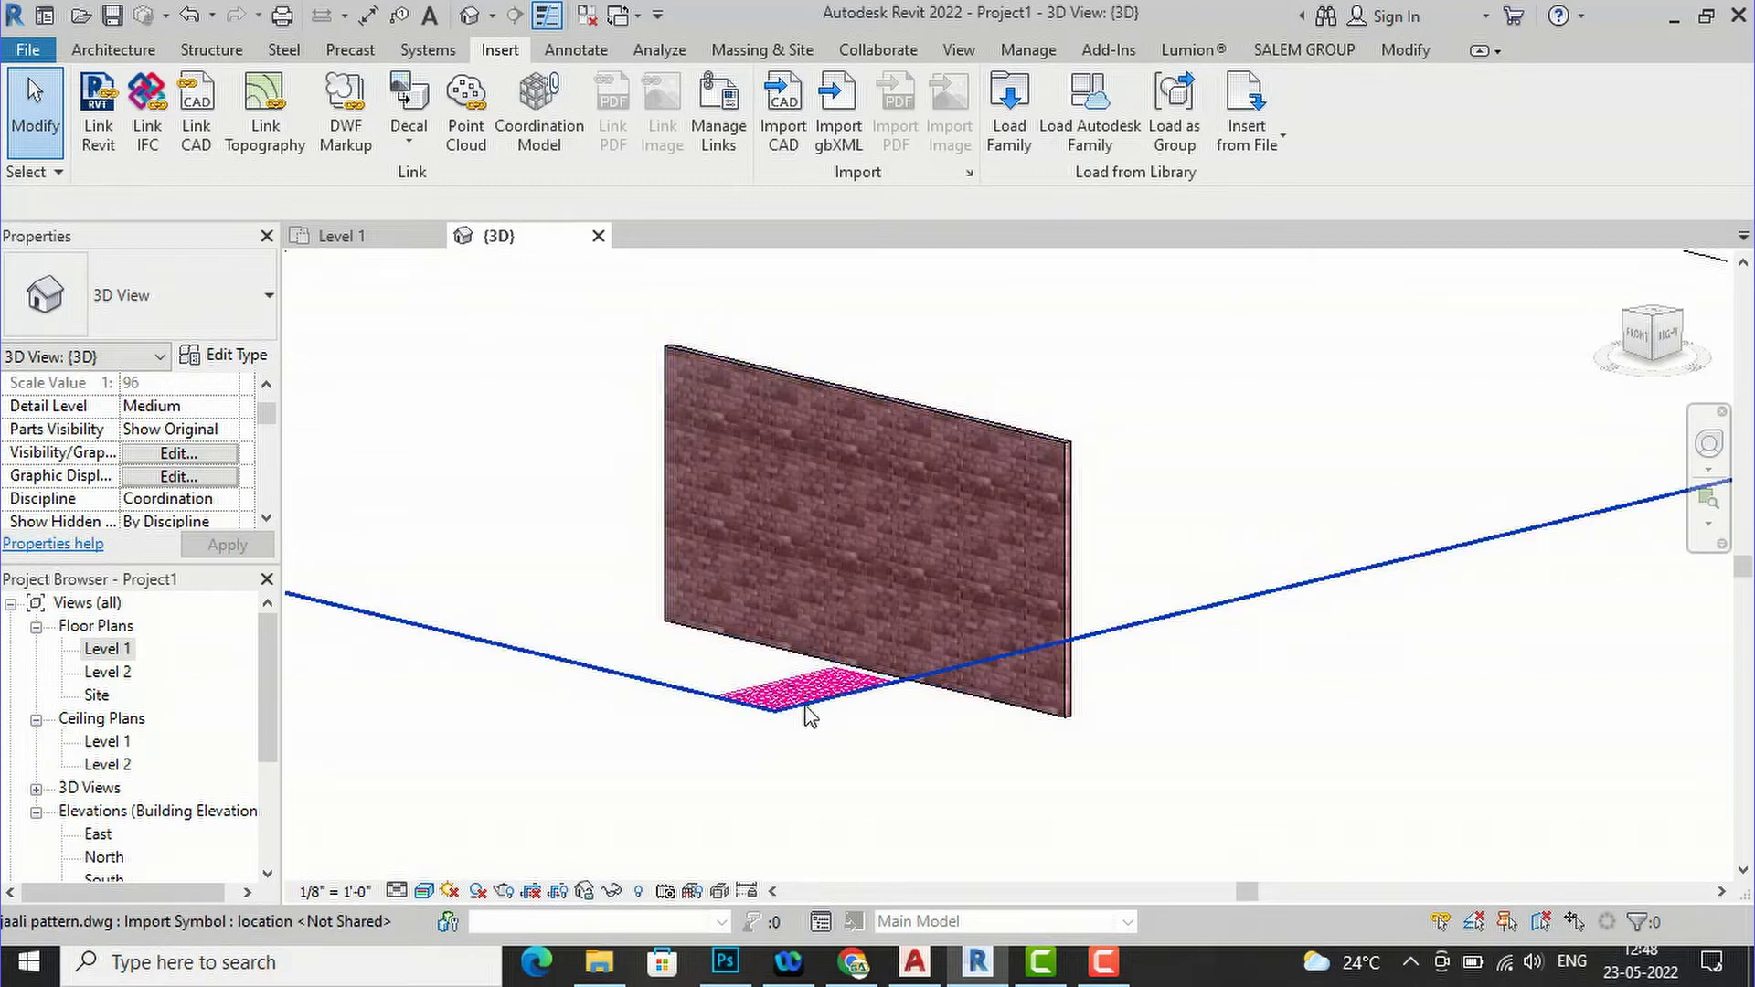
{"action": "left_click", "coordinate": [811, 716]}
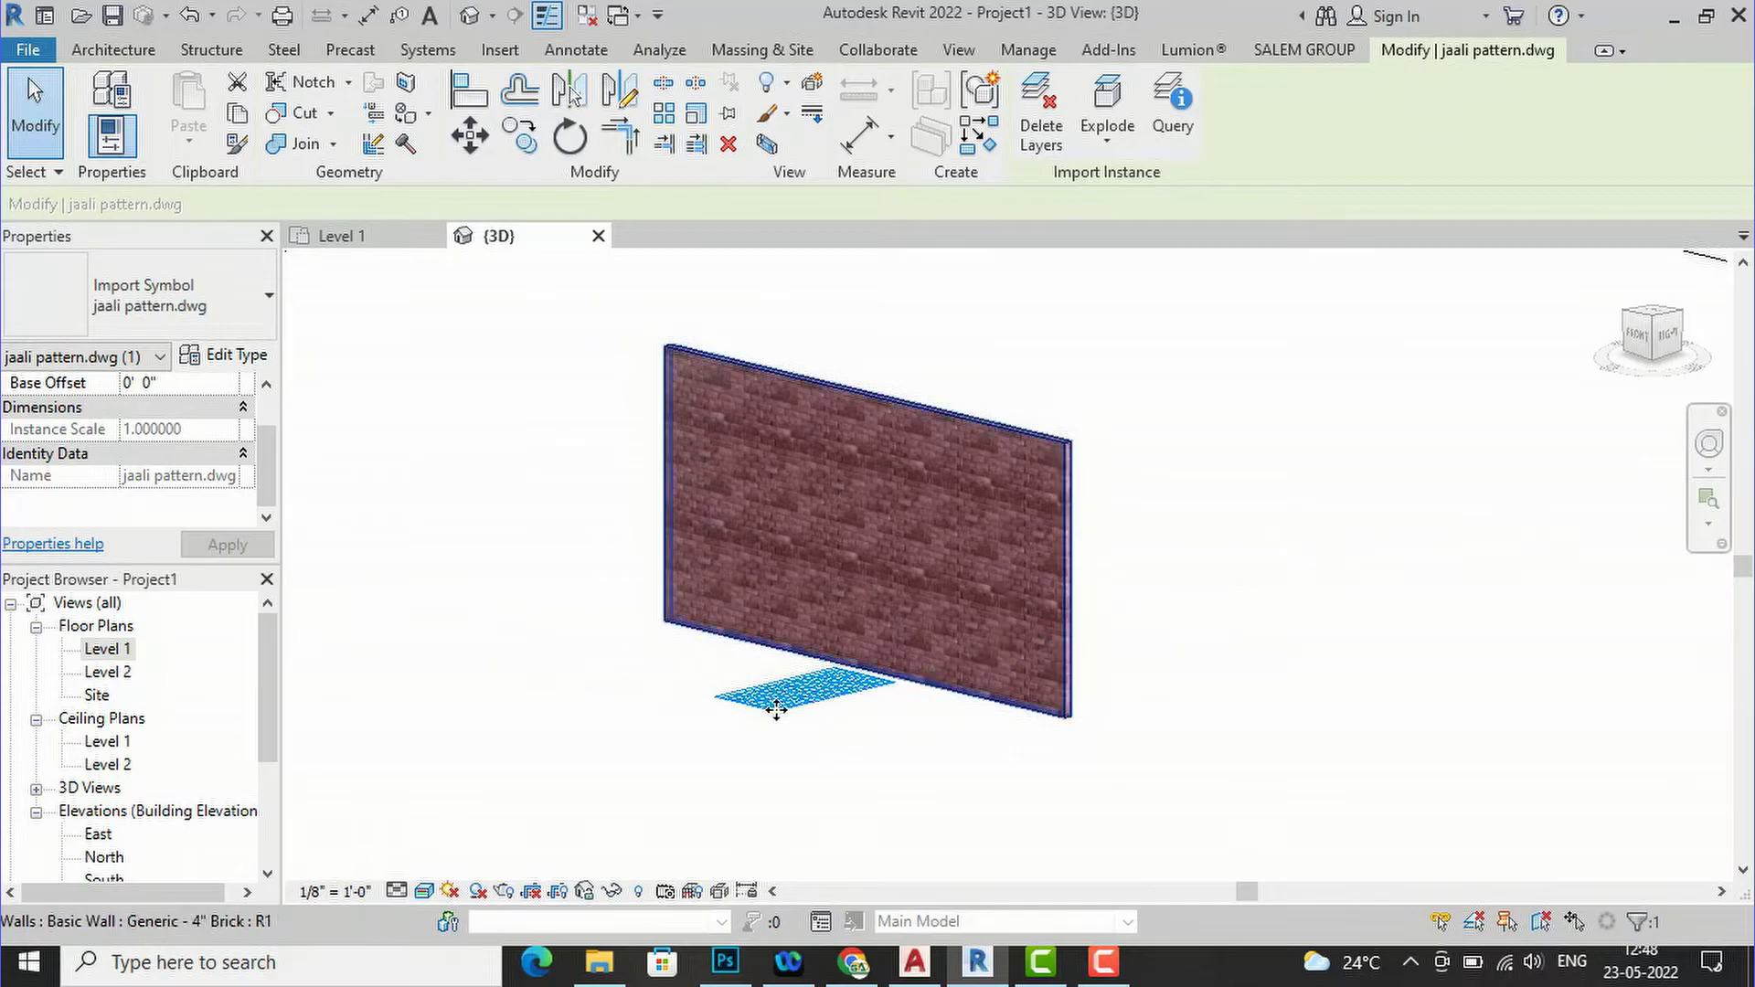
{"action": "scroll", "coordinate": [823, 709], "scroll_direction": "up", "scroll_amount": 2}
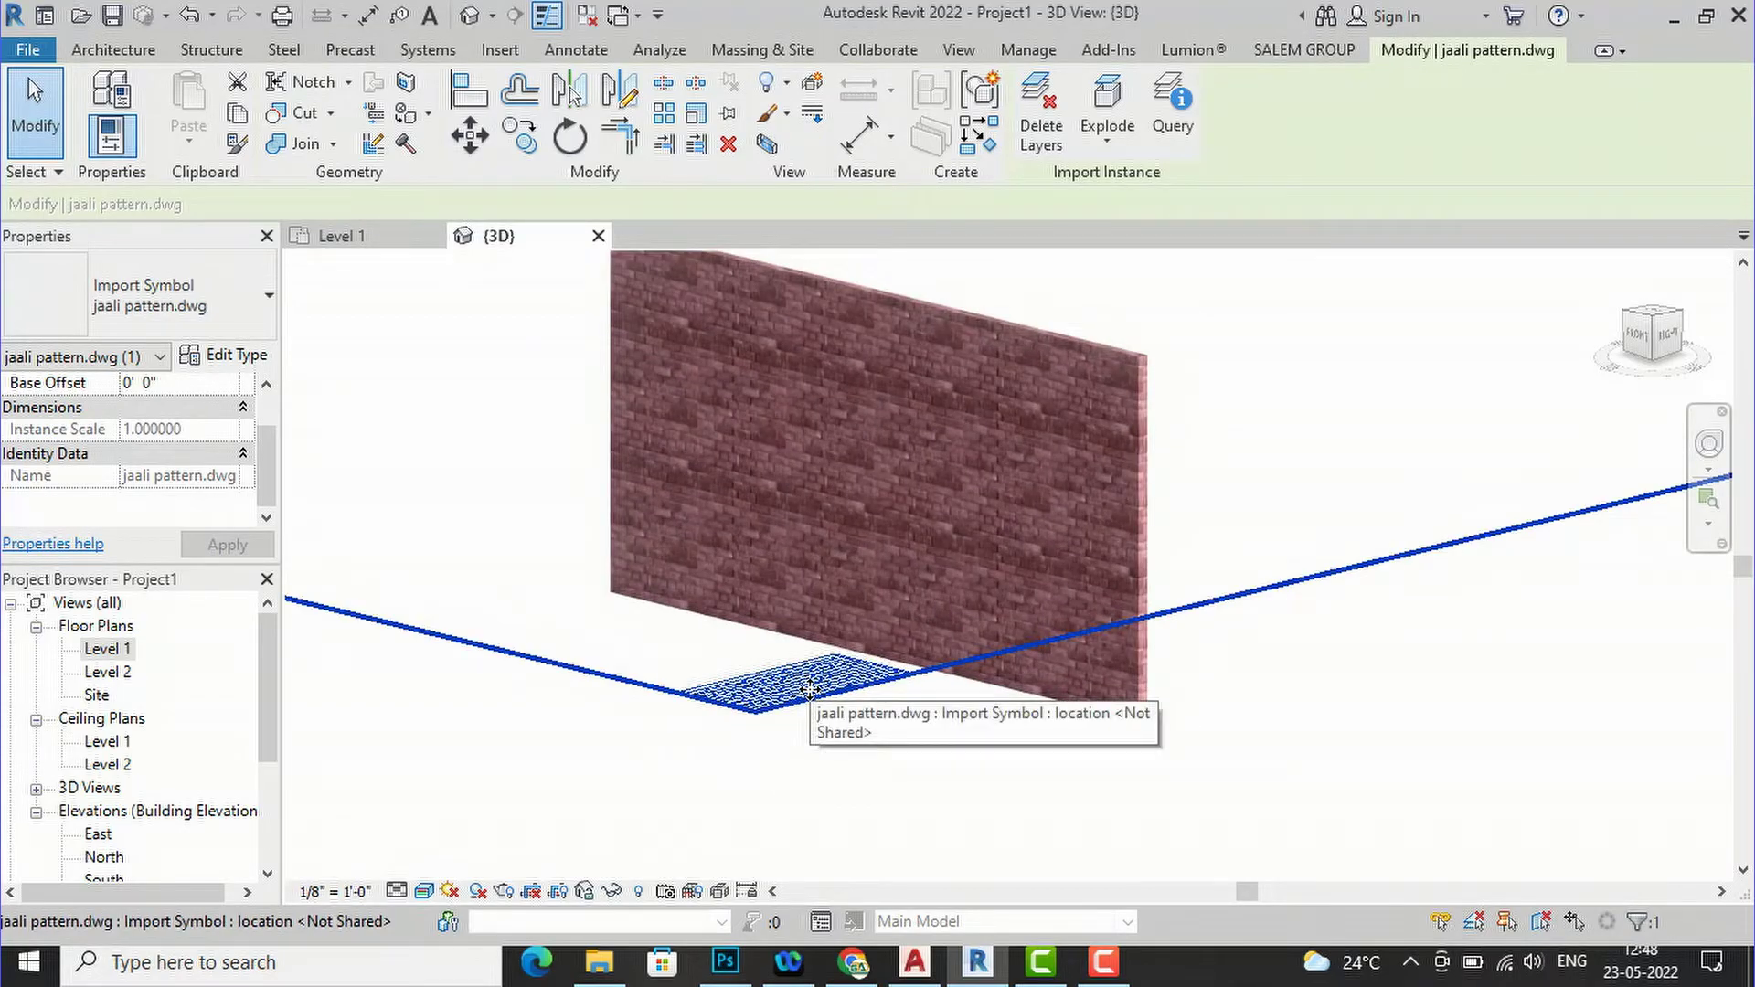
{"action": "key", "text": "Delete"}
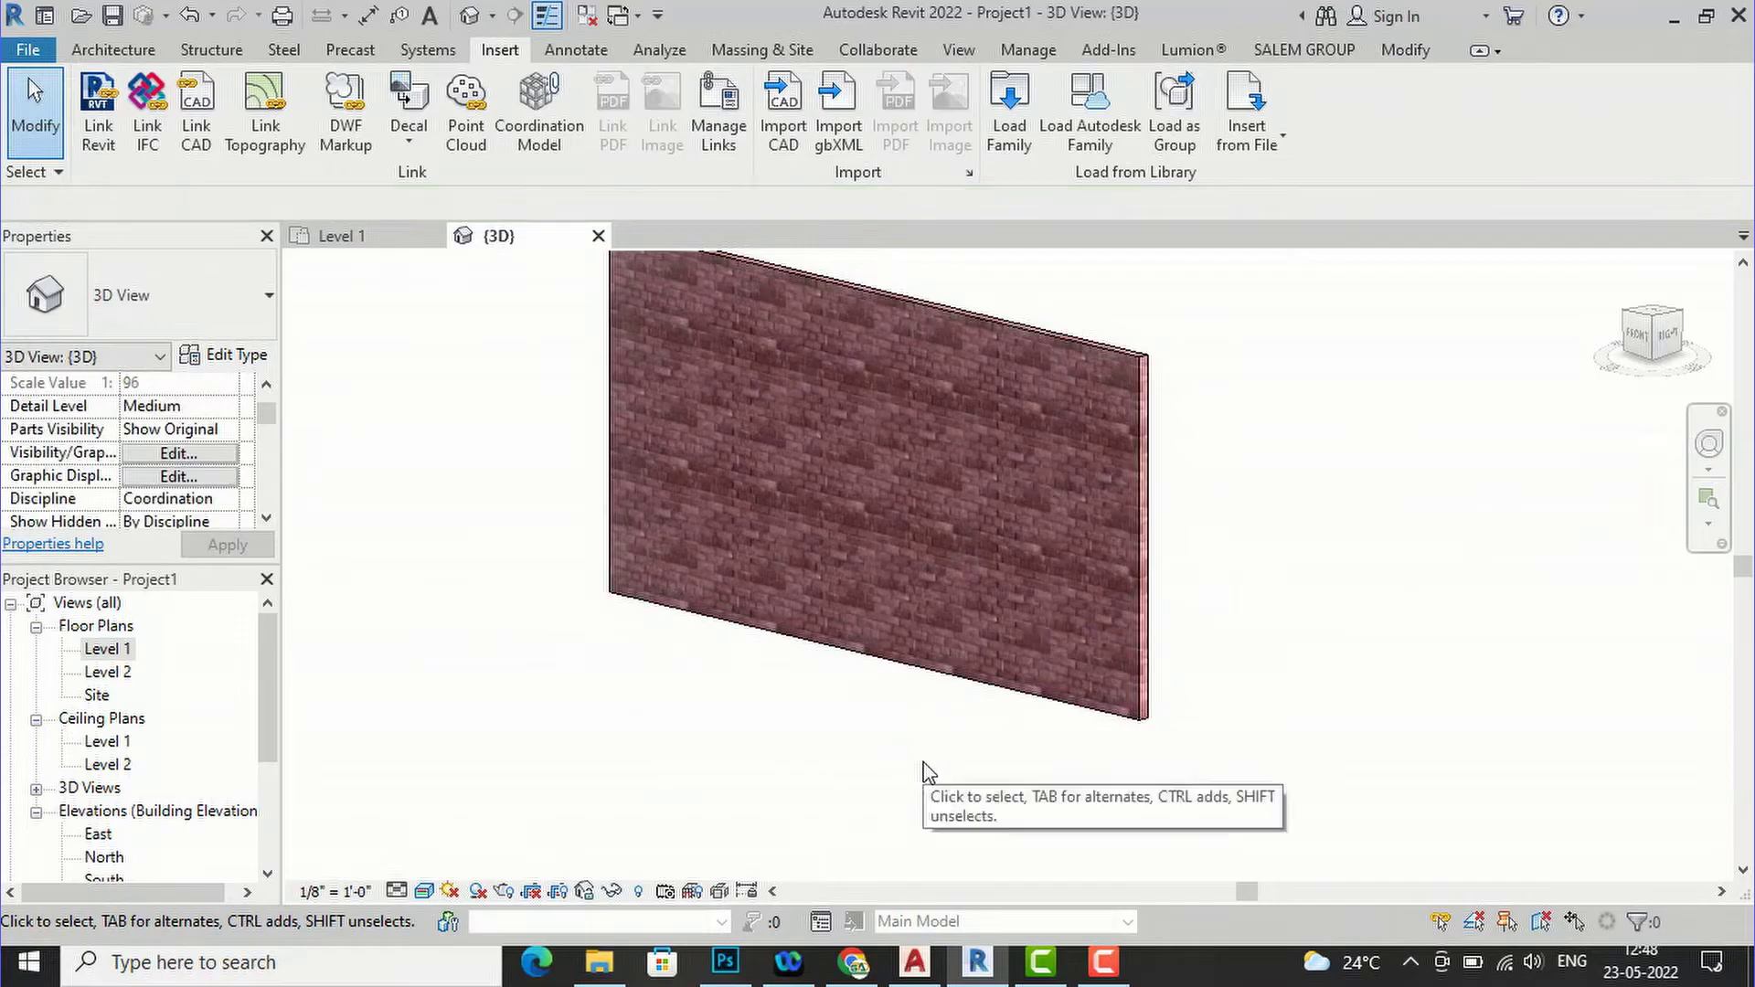
{"action": "scroll", "coordinate": [926, 771], "scroll_direction": "down", "scroll_amount": 2}
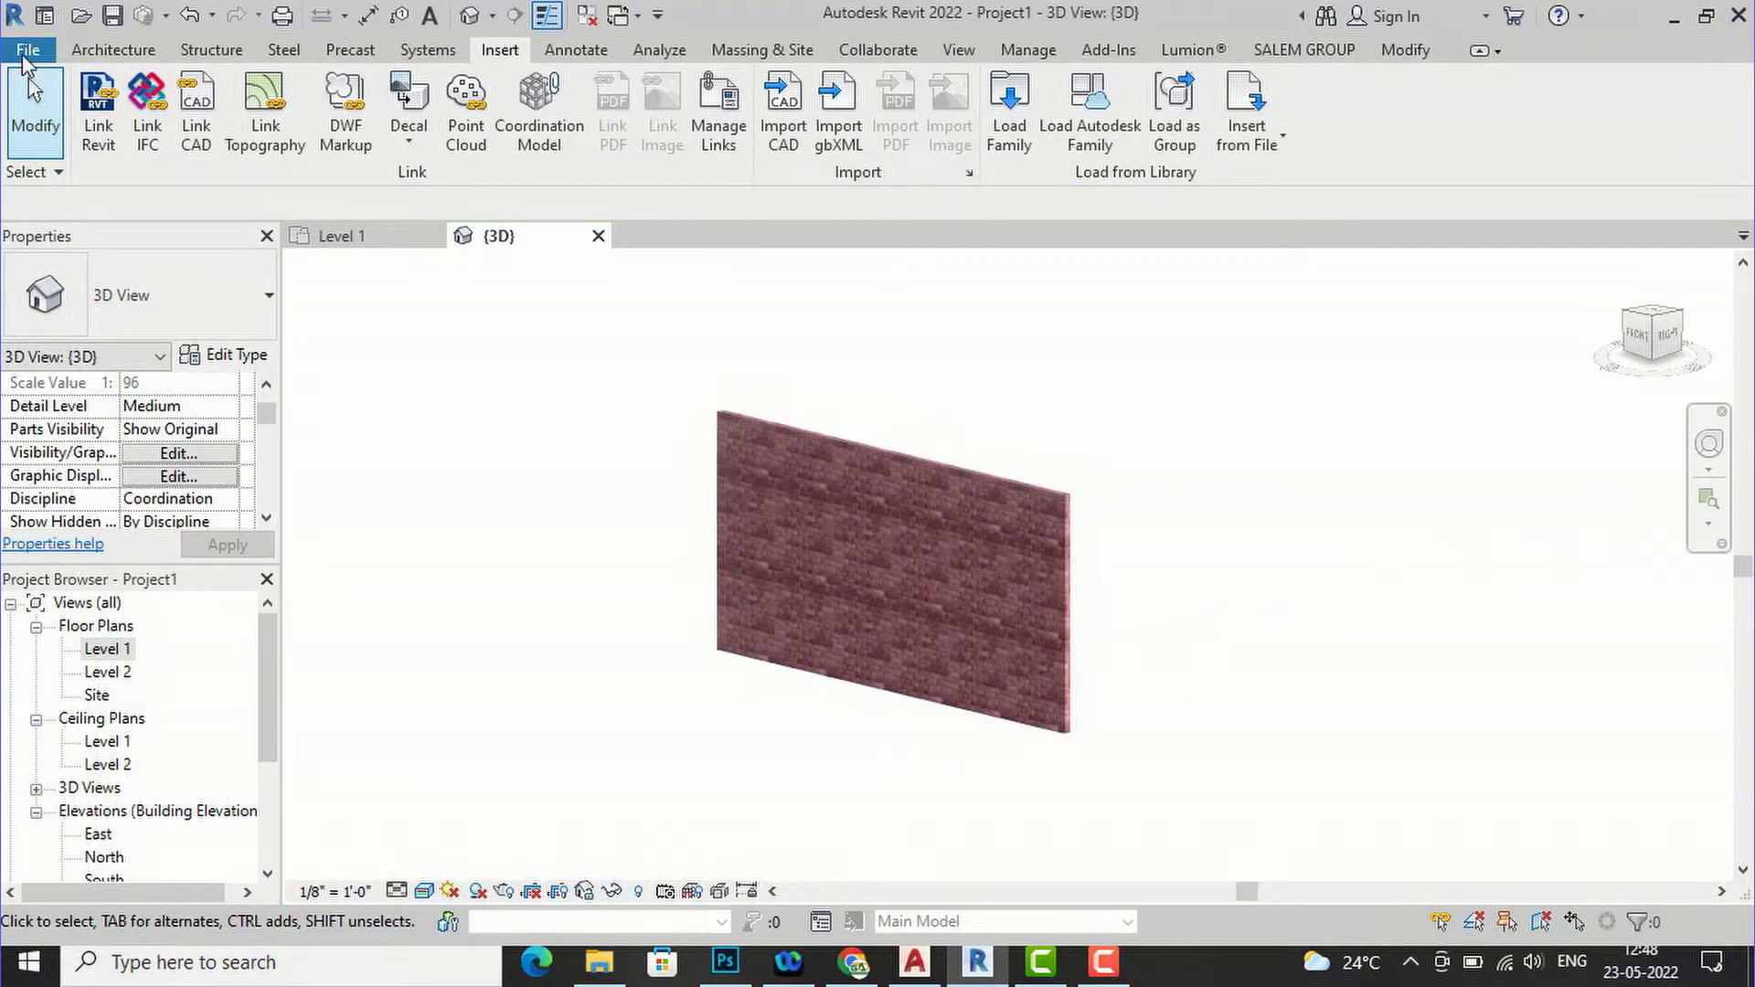
Create a new family from Family Templates > English-Imperial > Generic Model face based.rft.
{"action": "left_click", "coordinate": [23, 52]}
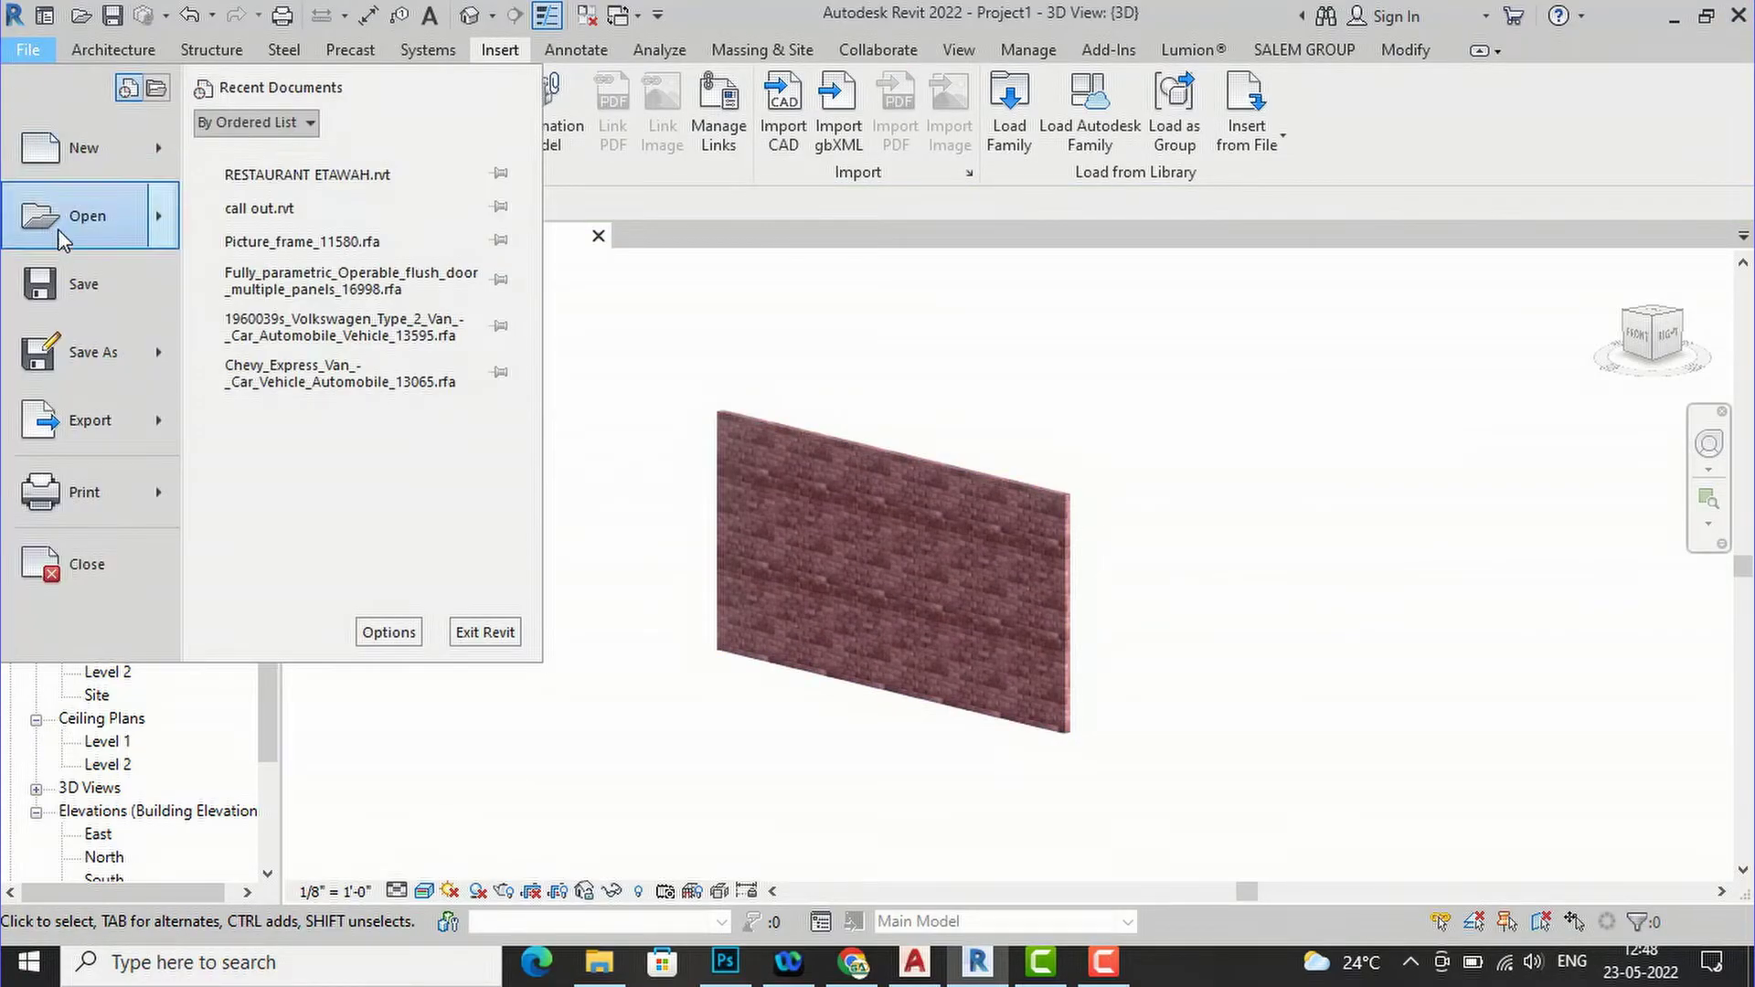
{"action": "mouse_move", "coordinate": [86, 148]}
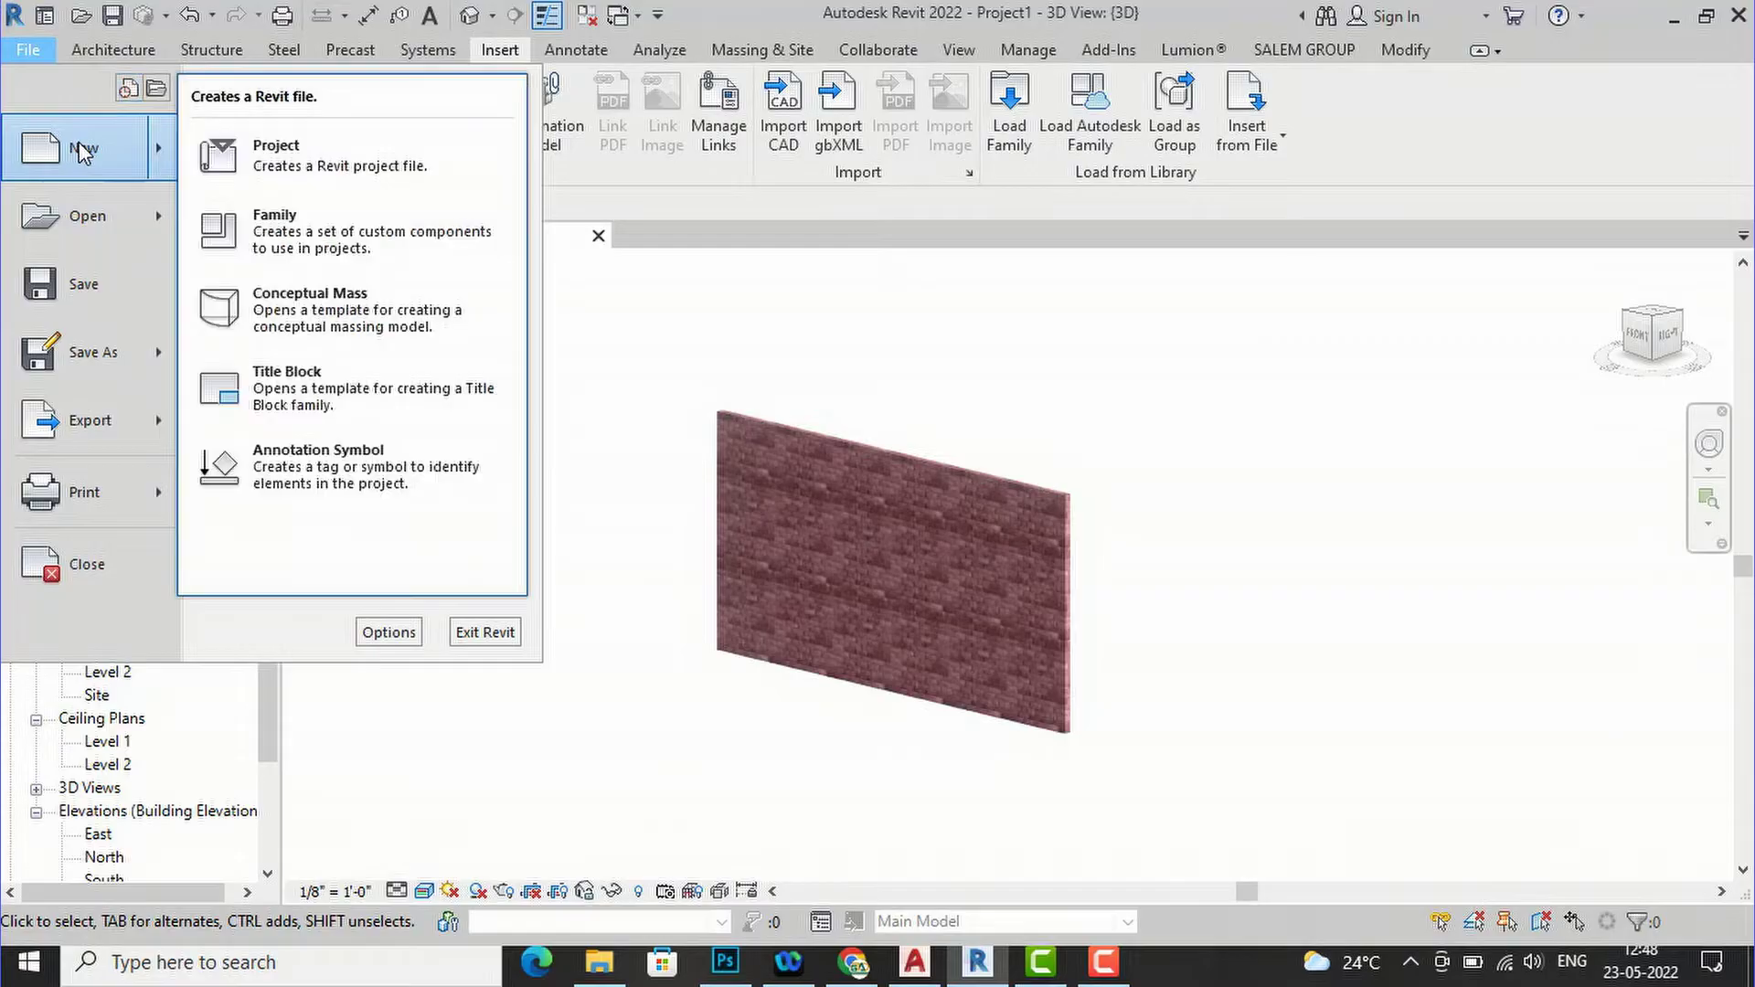
{"action": "left_click", "coordinate": [428, 244]}
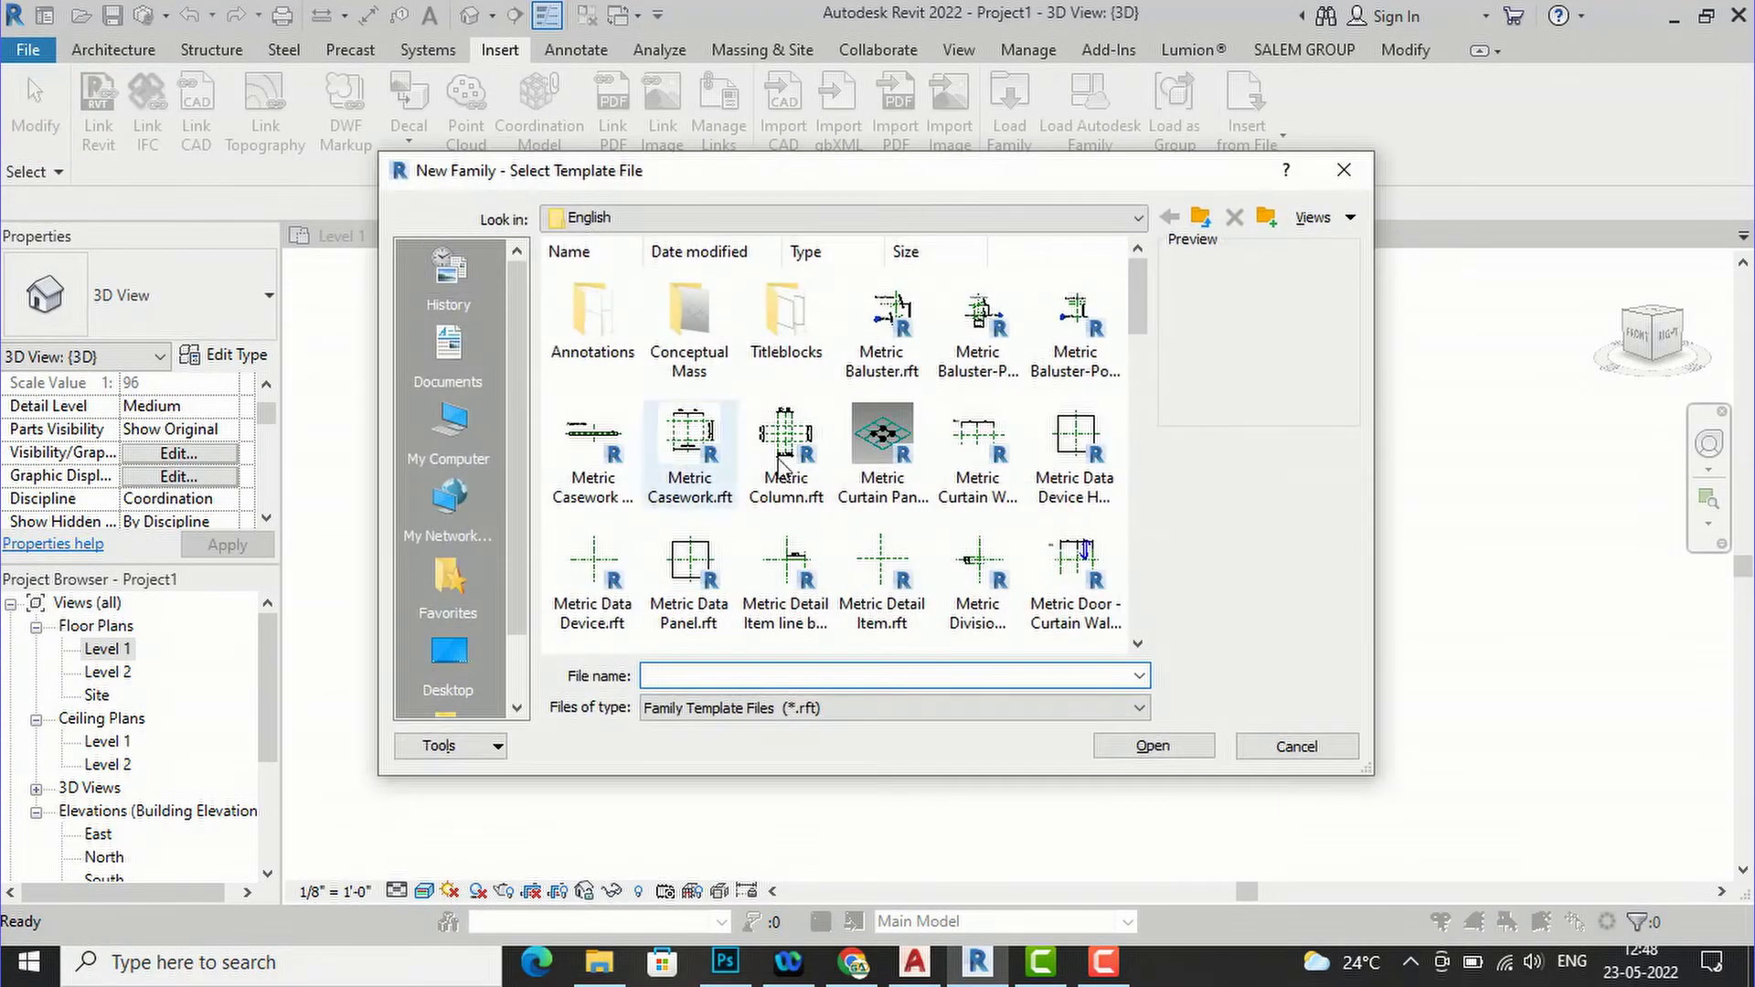
{"action": "left_click", "coordinate": [766, 219]}
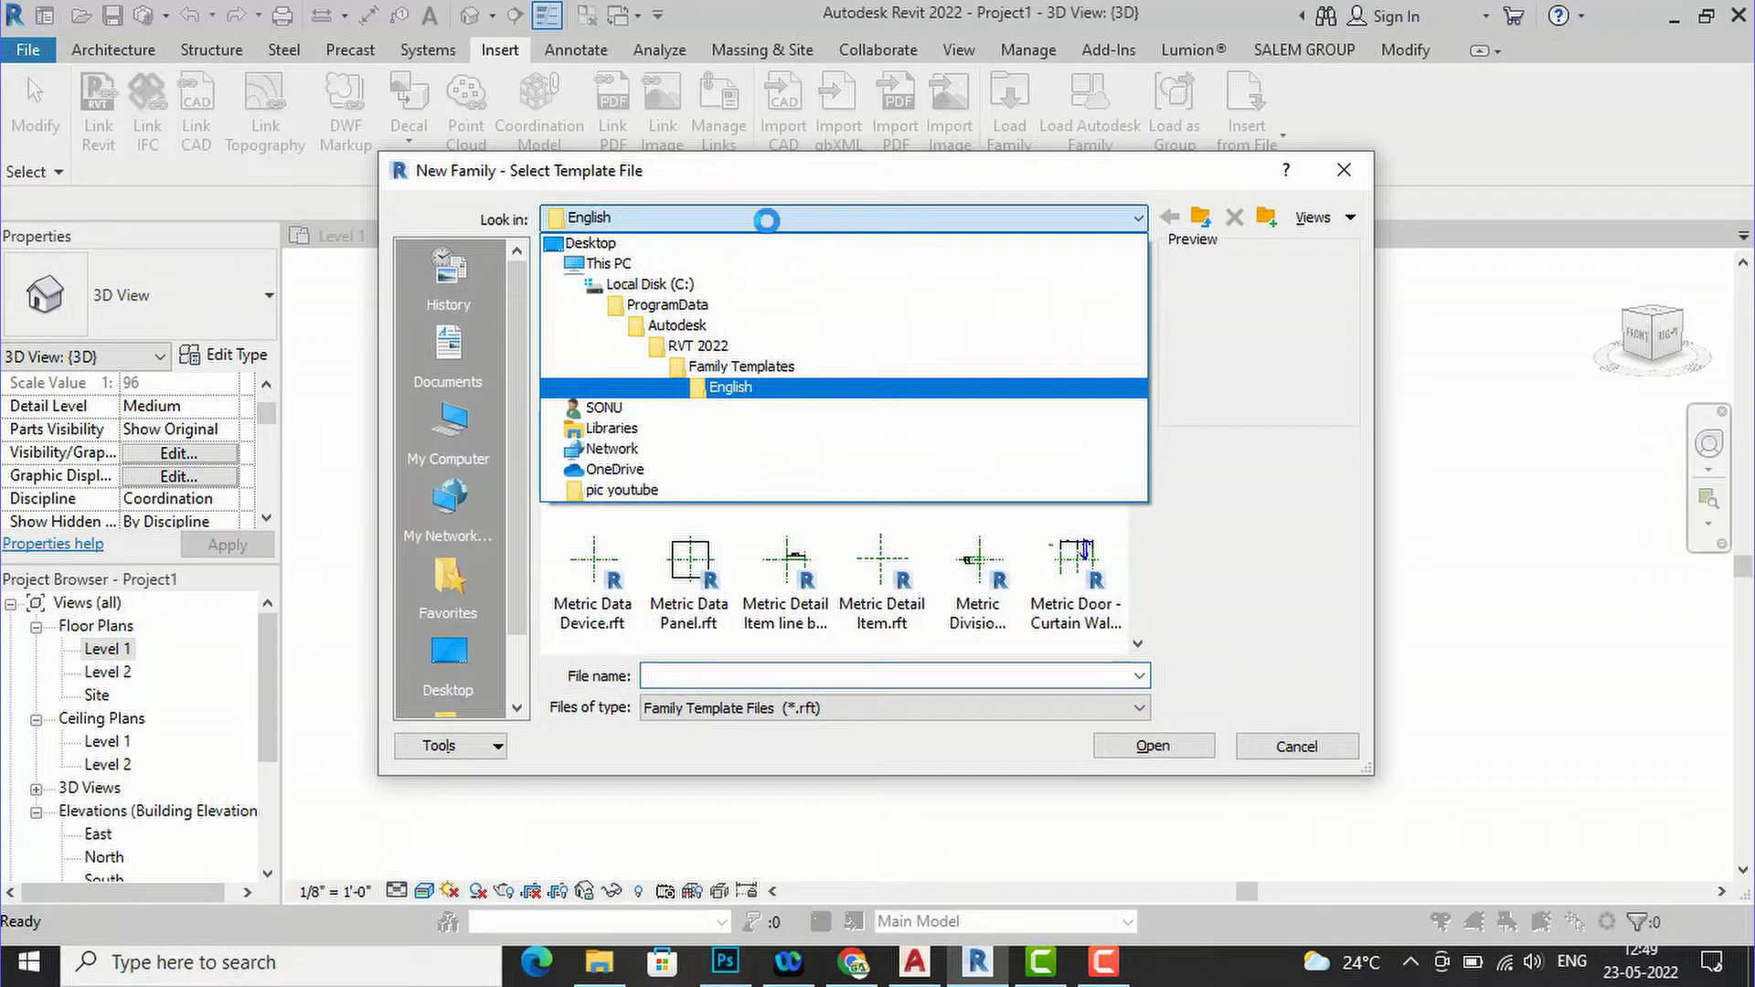
{"action": "left_click", "coordinate": [769, 366]}
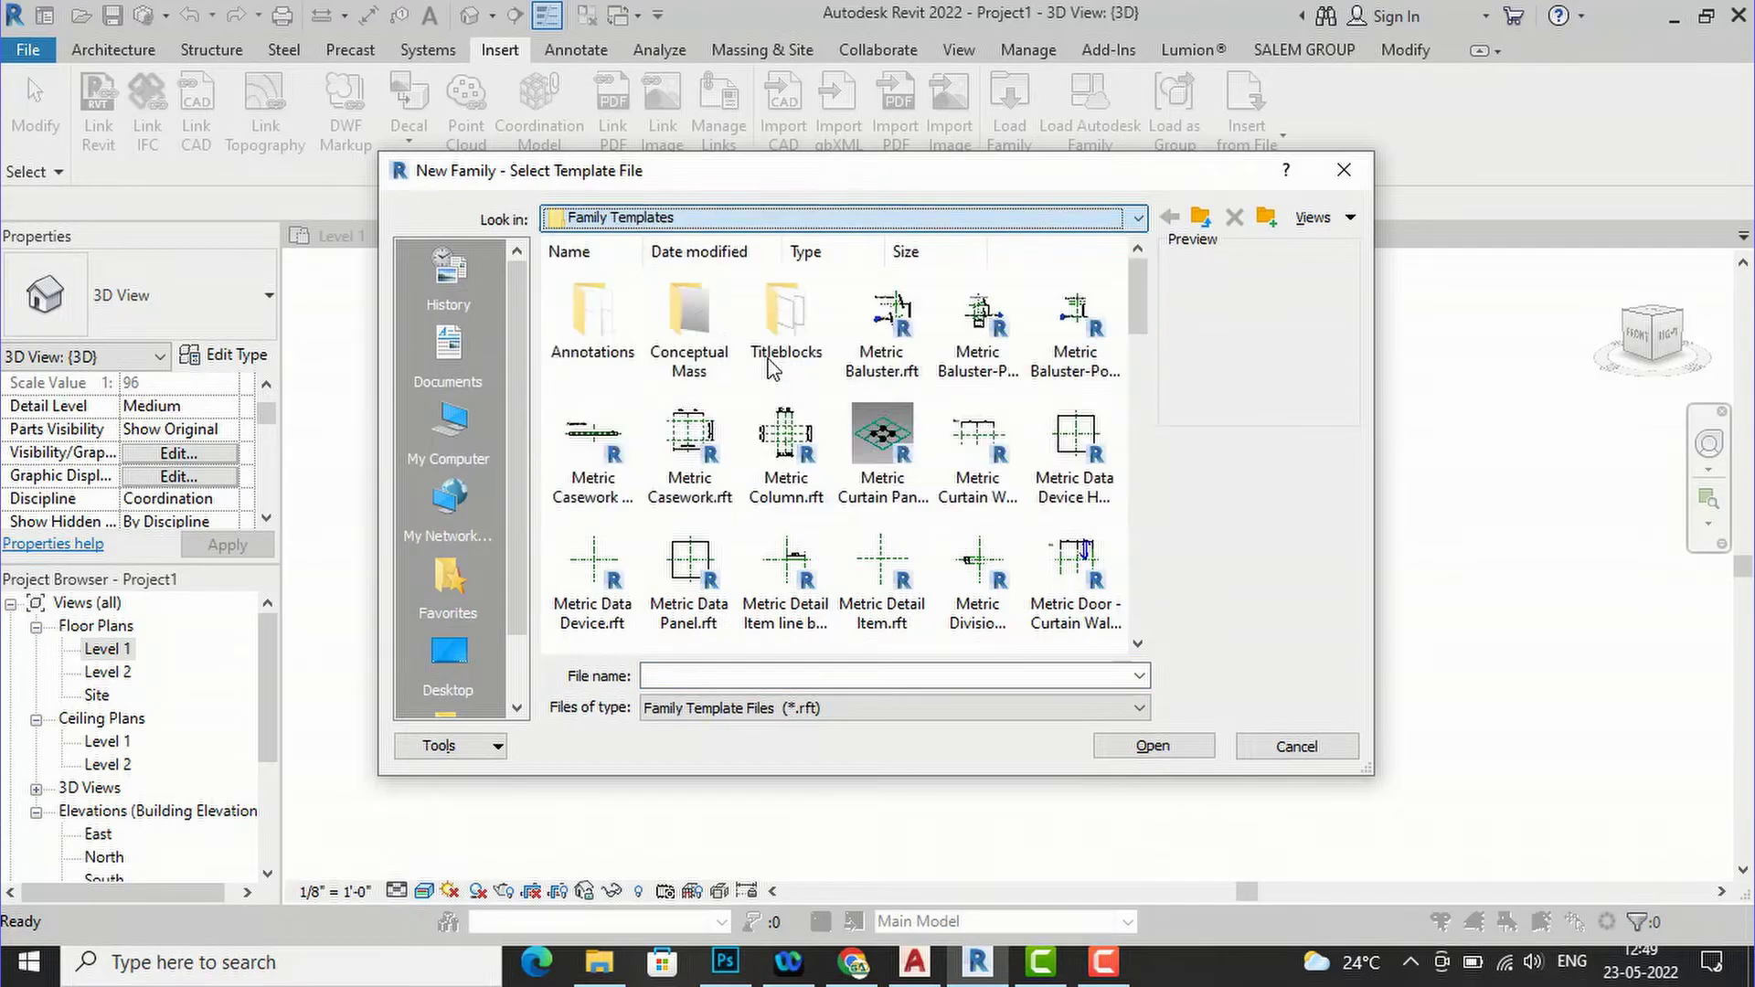
{"action": "double_click", "coordinate": [856, 345]}
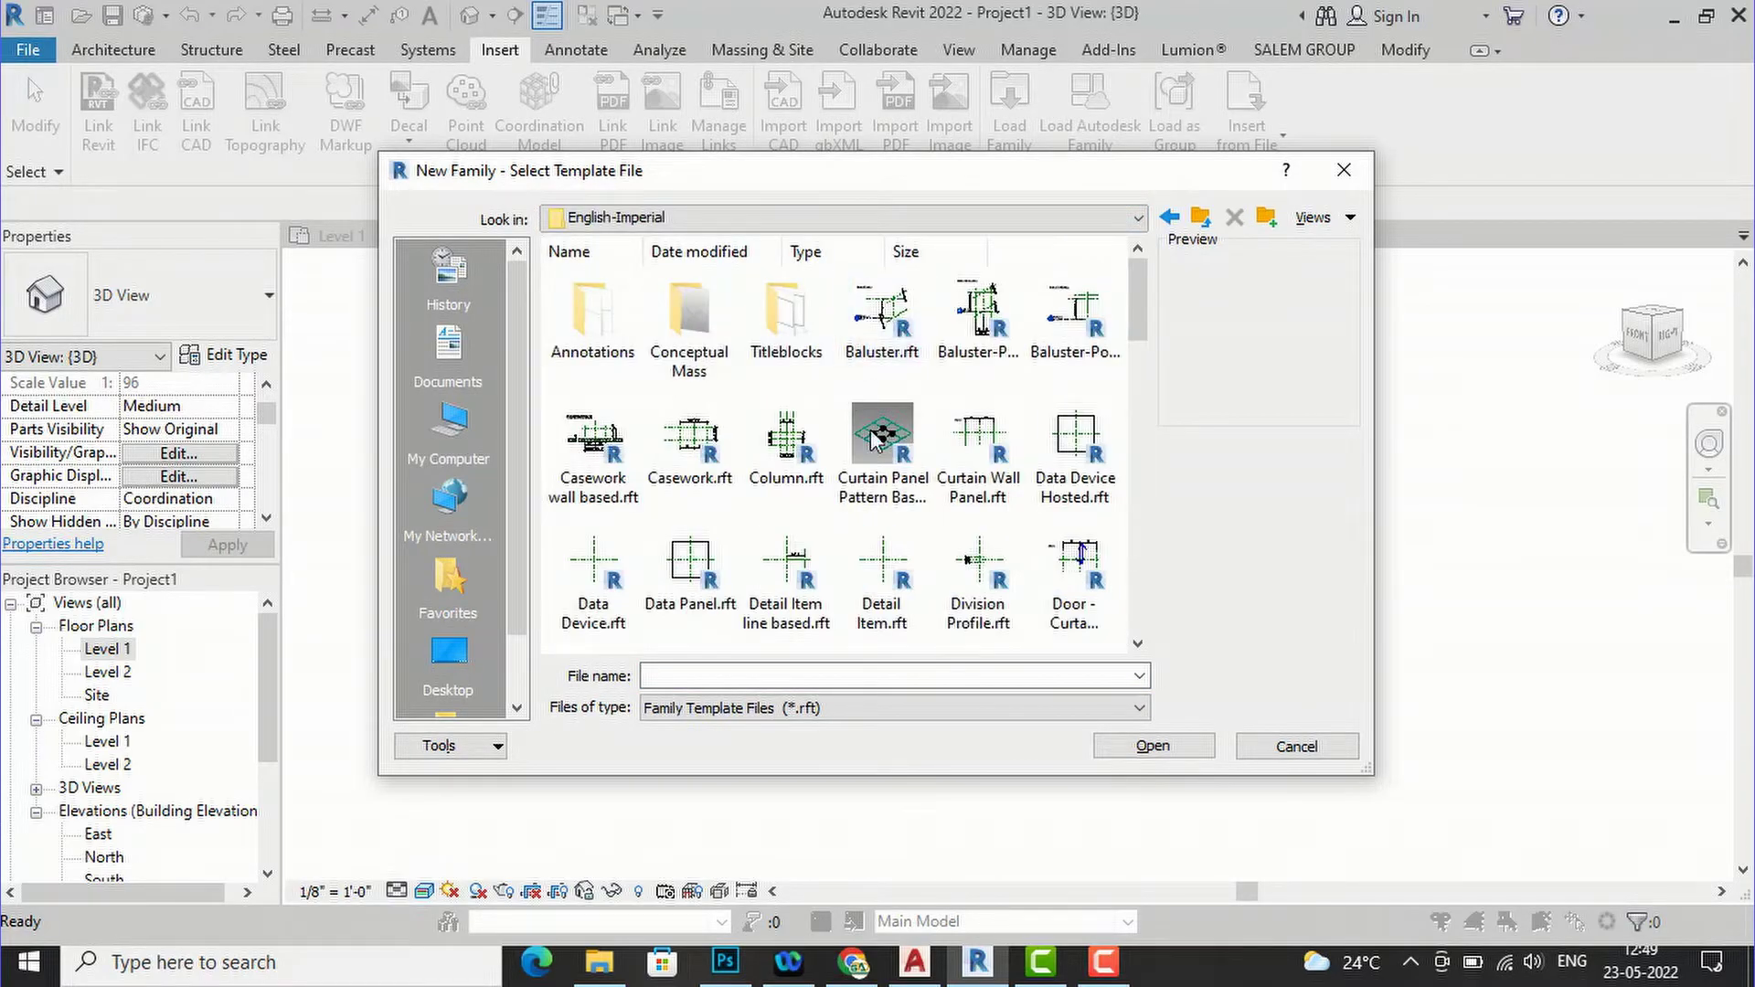
{"action": "scroll", "coordinate": [992, 503], "scroll_direction": "down", "scroll_amount": 1}
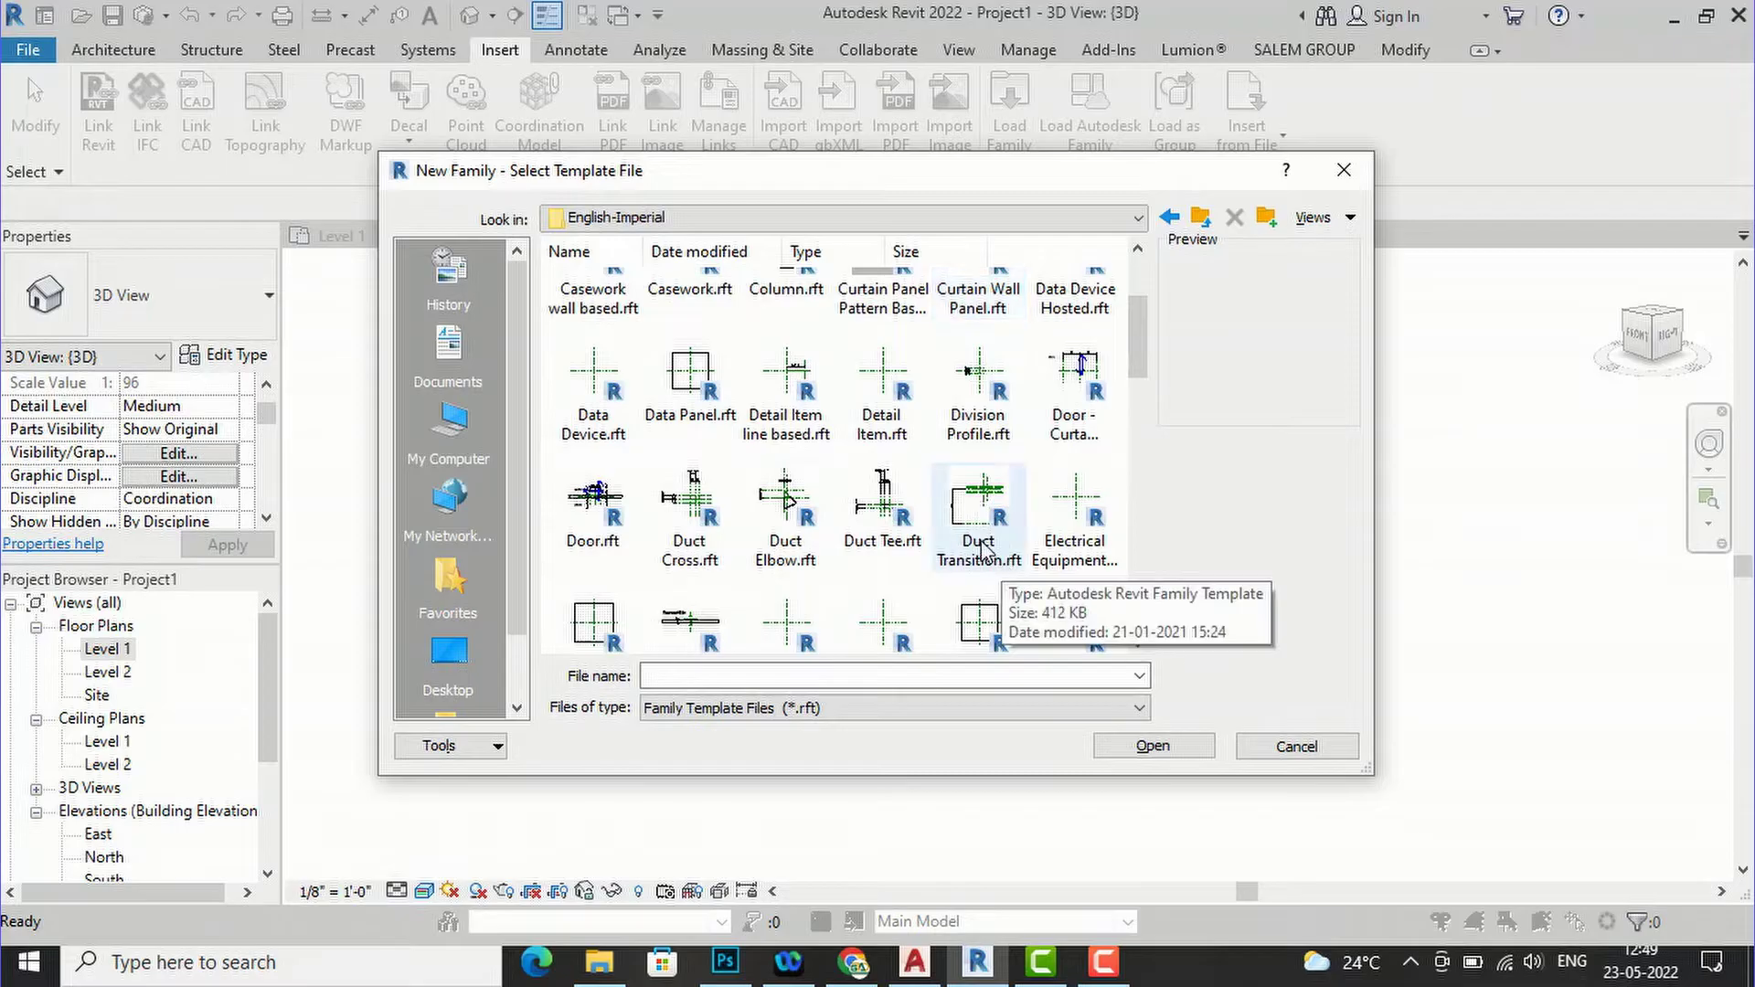
{"action": "scroll", "coordinate": [949, 488], "scroll_direction": "down", "scroll_amount": 2}
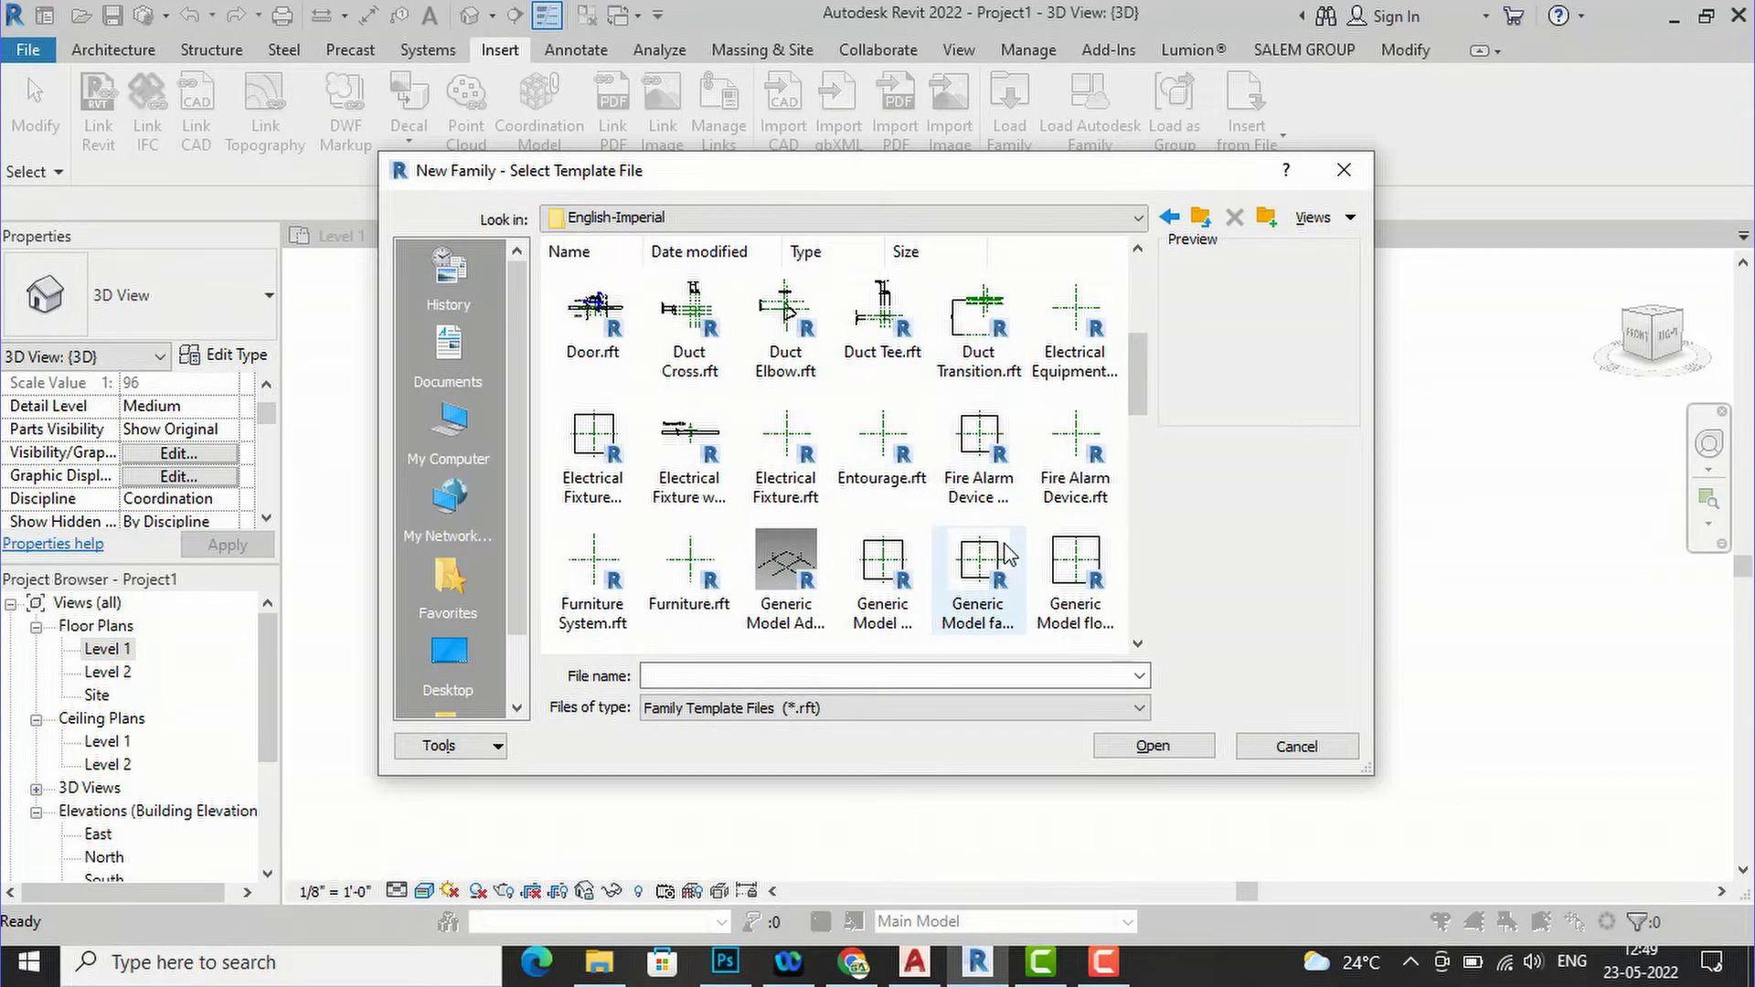
{"action": "scroll", "coordinate": [971, 491], "scroll_direction": "down", "scroll_amount": 1}
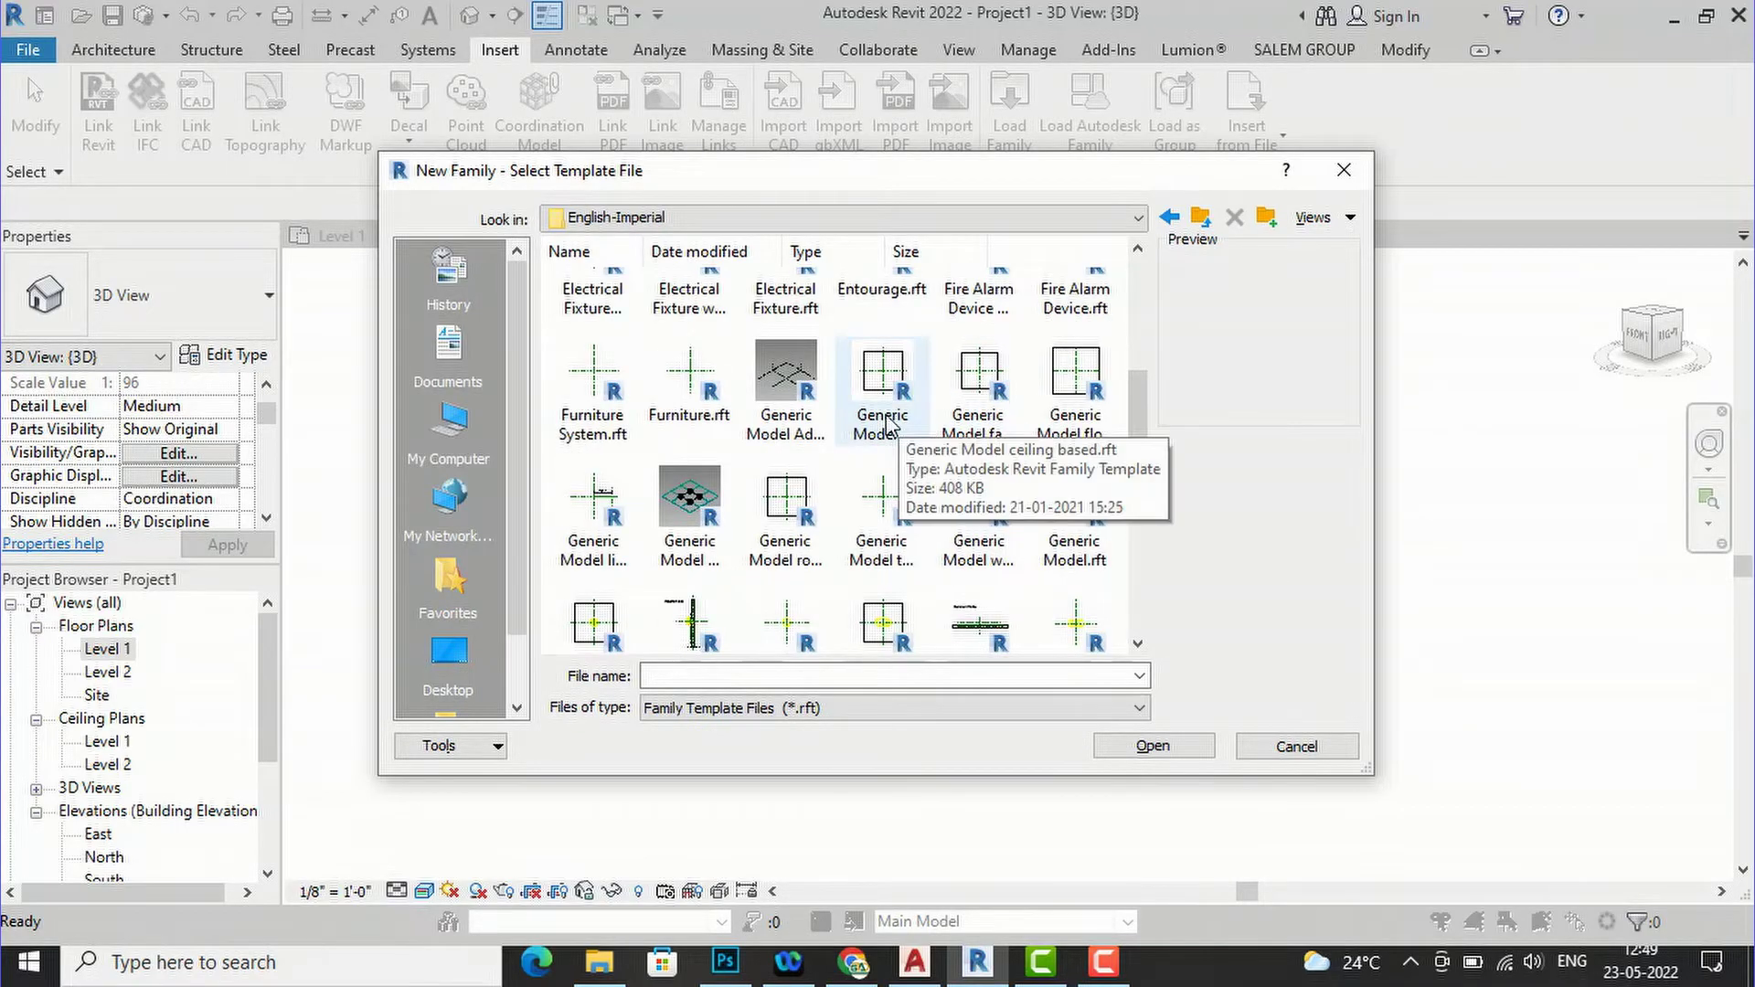
{"action": "left_click", "coordinate": [980, 423]}
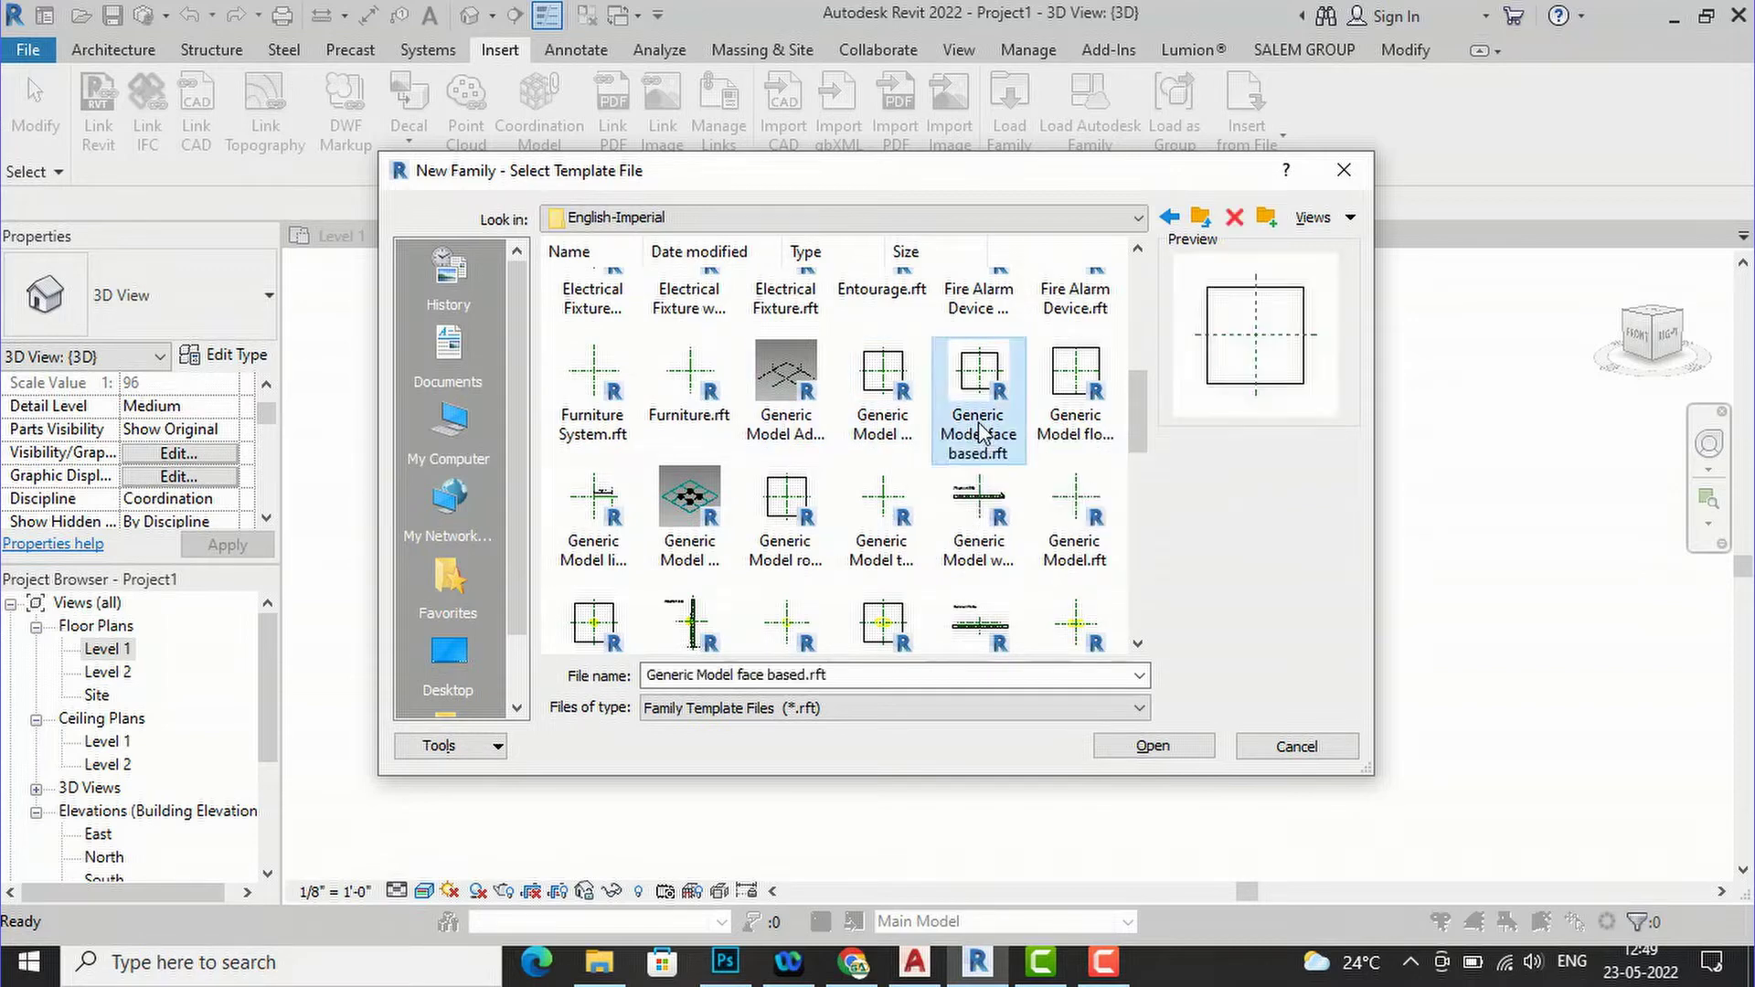
{"action": "left_click", "coordinate": [1152, 746]}
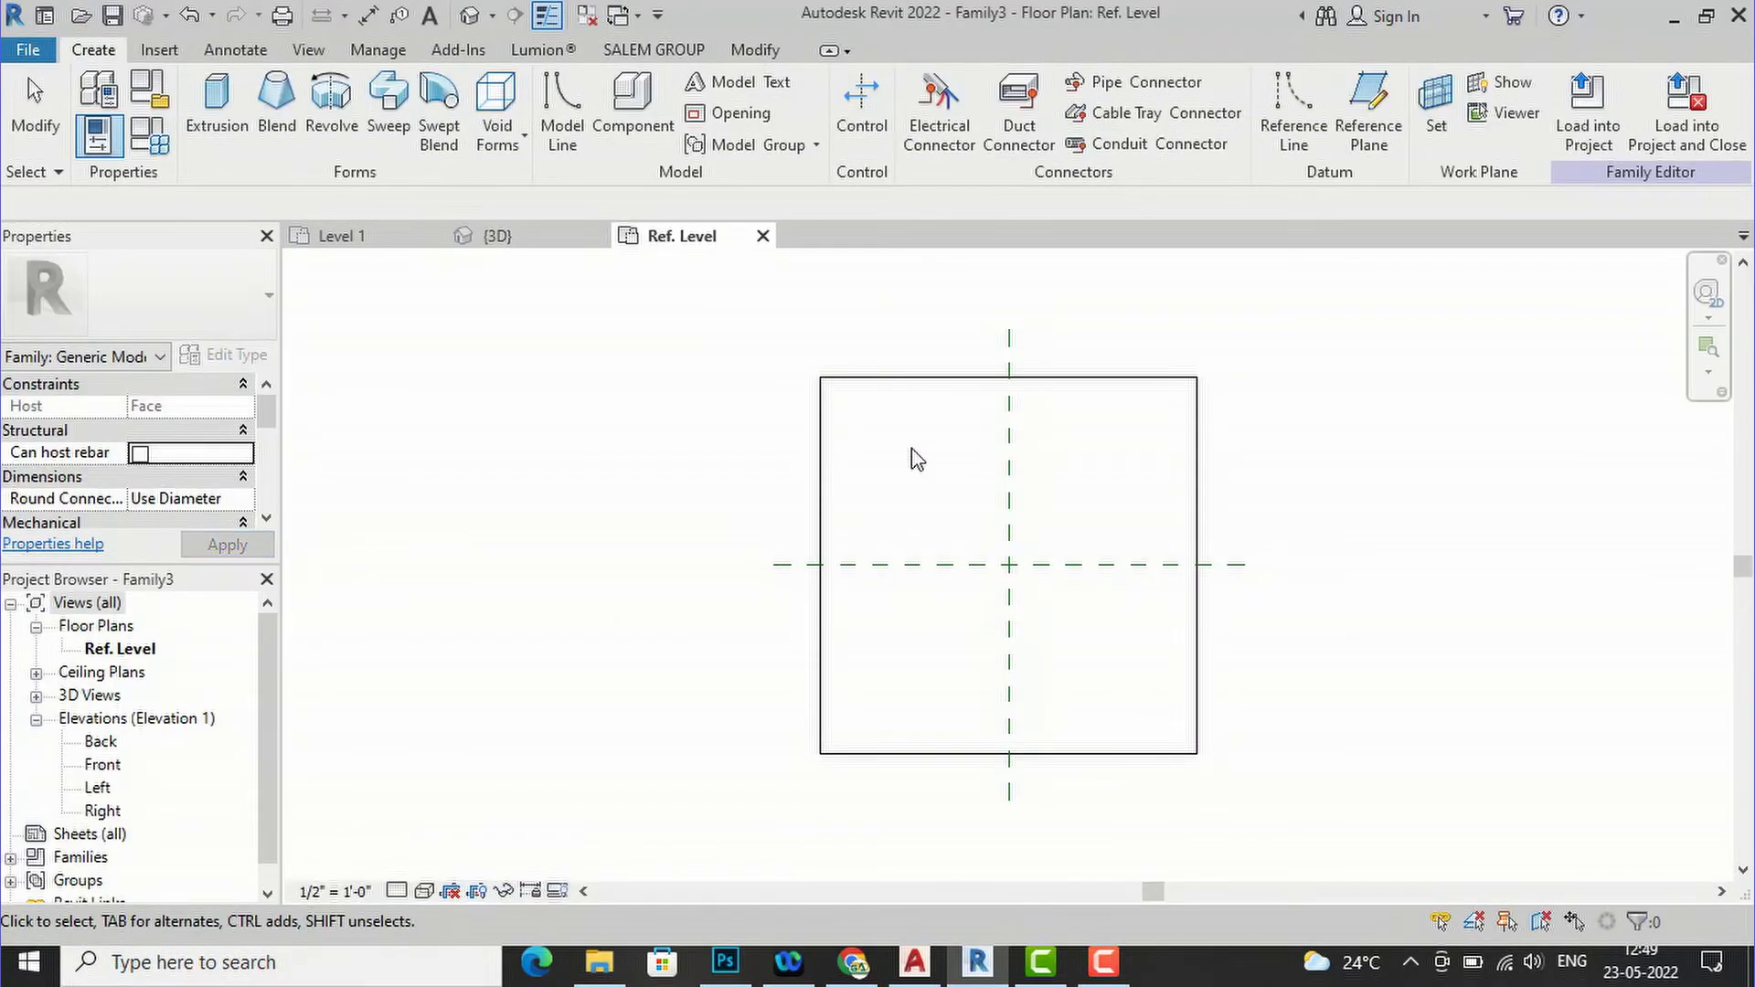
Import jaali pattern.dwg into the new family.
{"action": "scroll", "coordinate": [555, 377], "scroll_direction": "down", "scroll_amount": 2}
{"action": "scroll", "coordinate": [1034, 397], "scroll_direction": "up", "scroll_amount": 1}
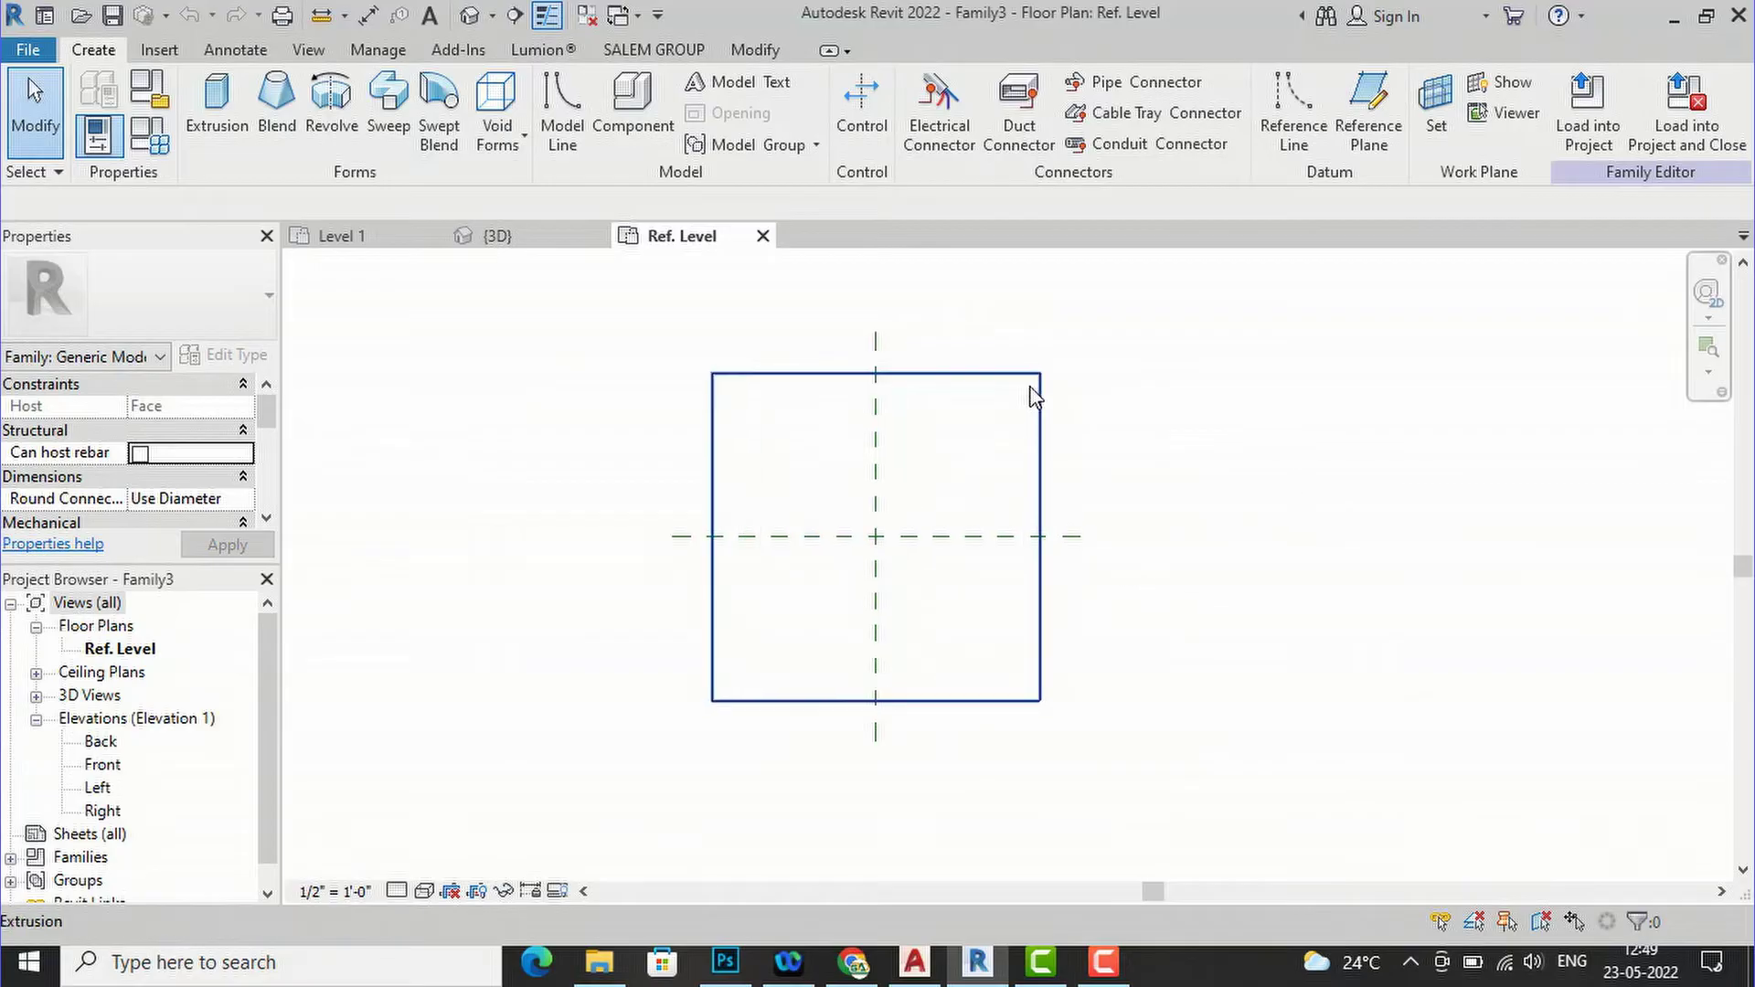
{"action": "left_click", "coordinate": [176, 51]}
{"action": "left_click", "coordinate": [715, 135]}
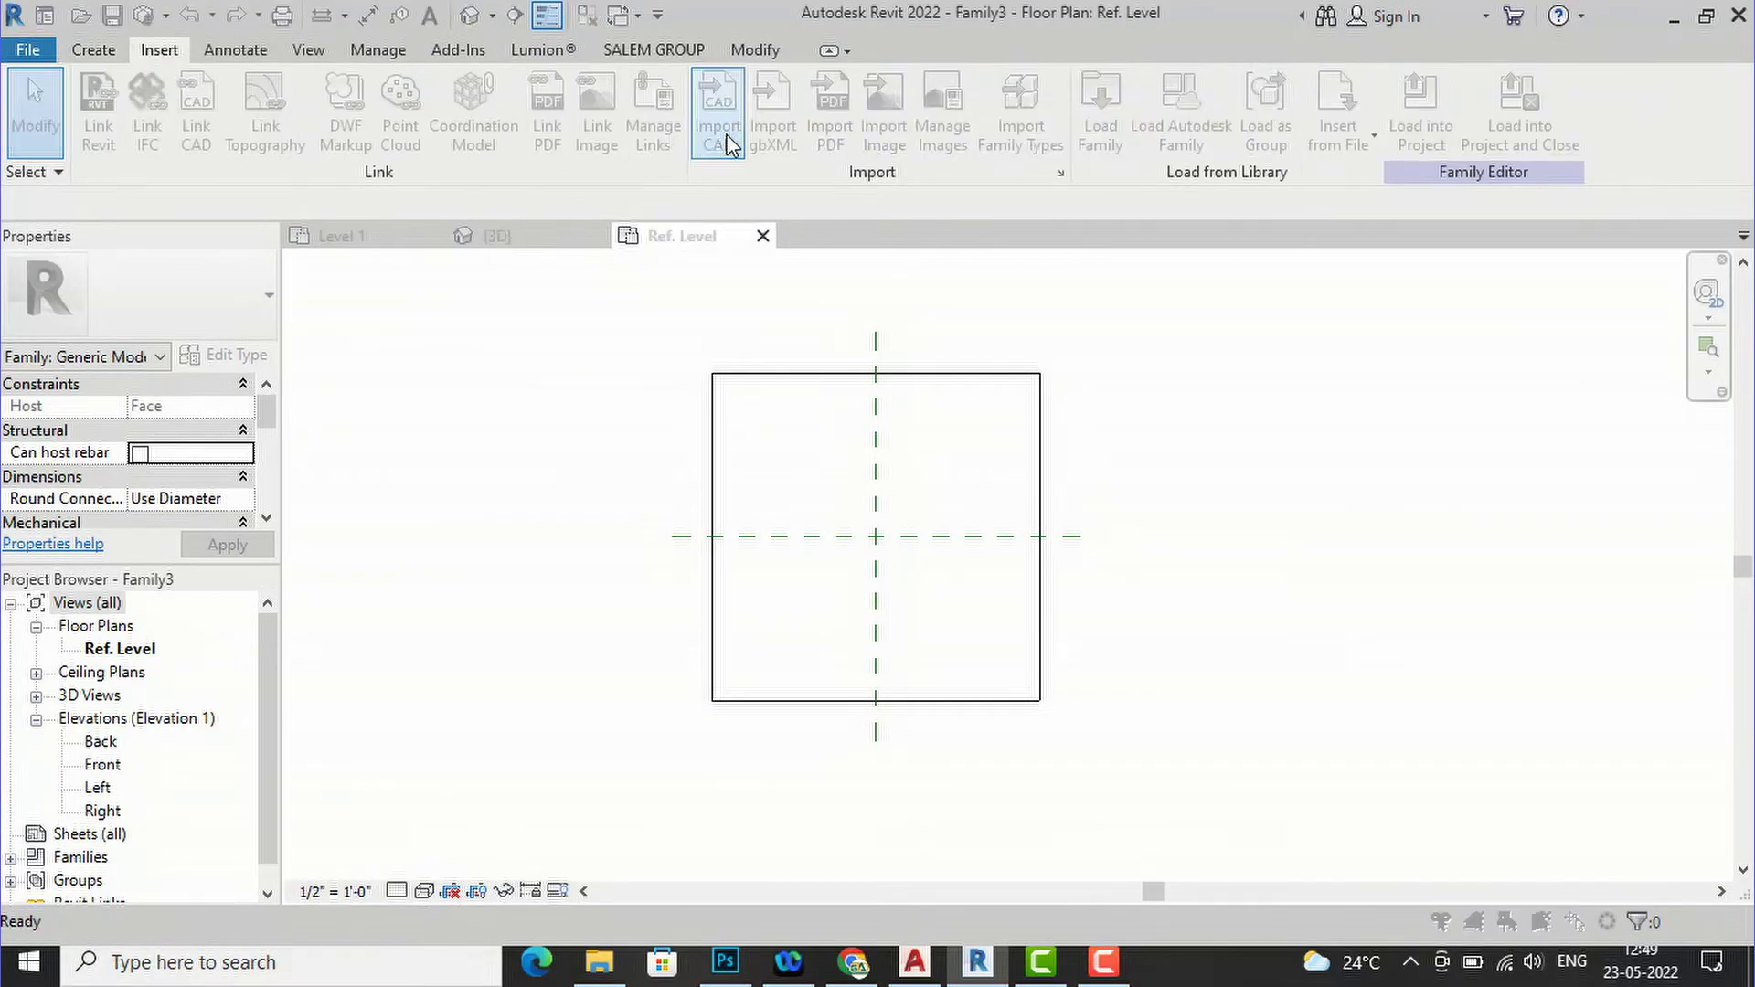
{"action": "left_click", "coordinate": [578, 270]}
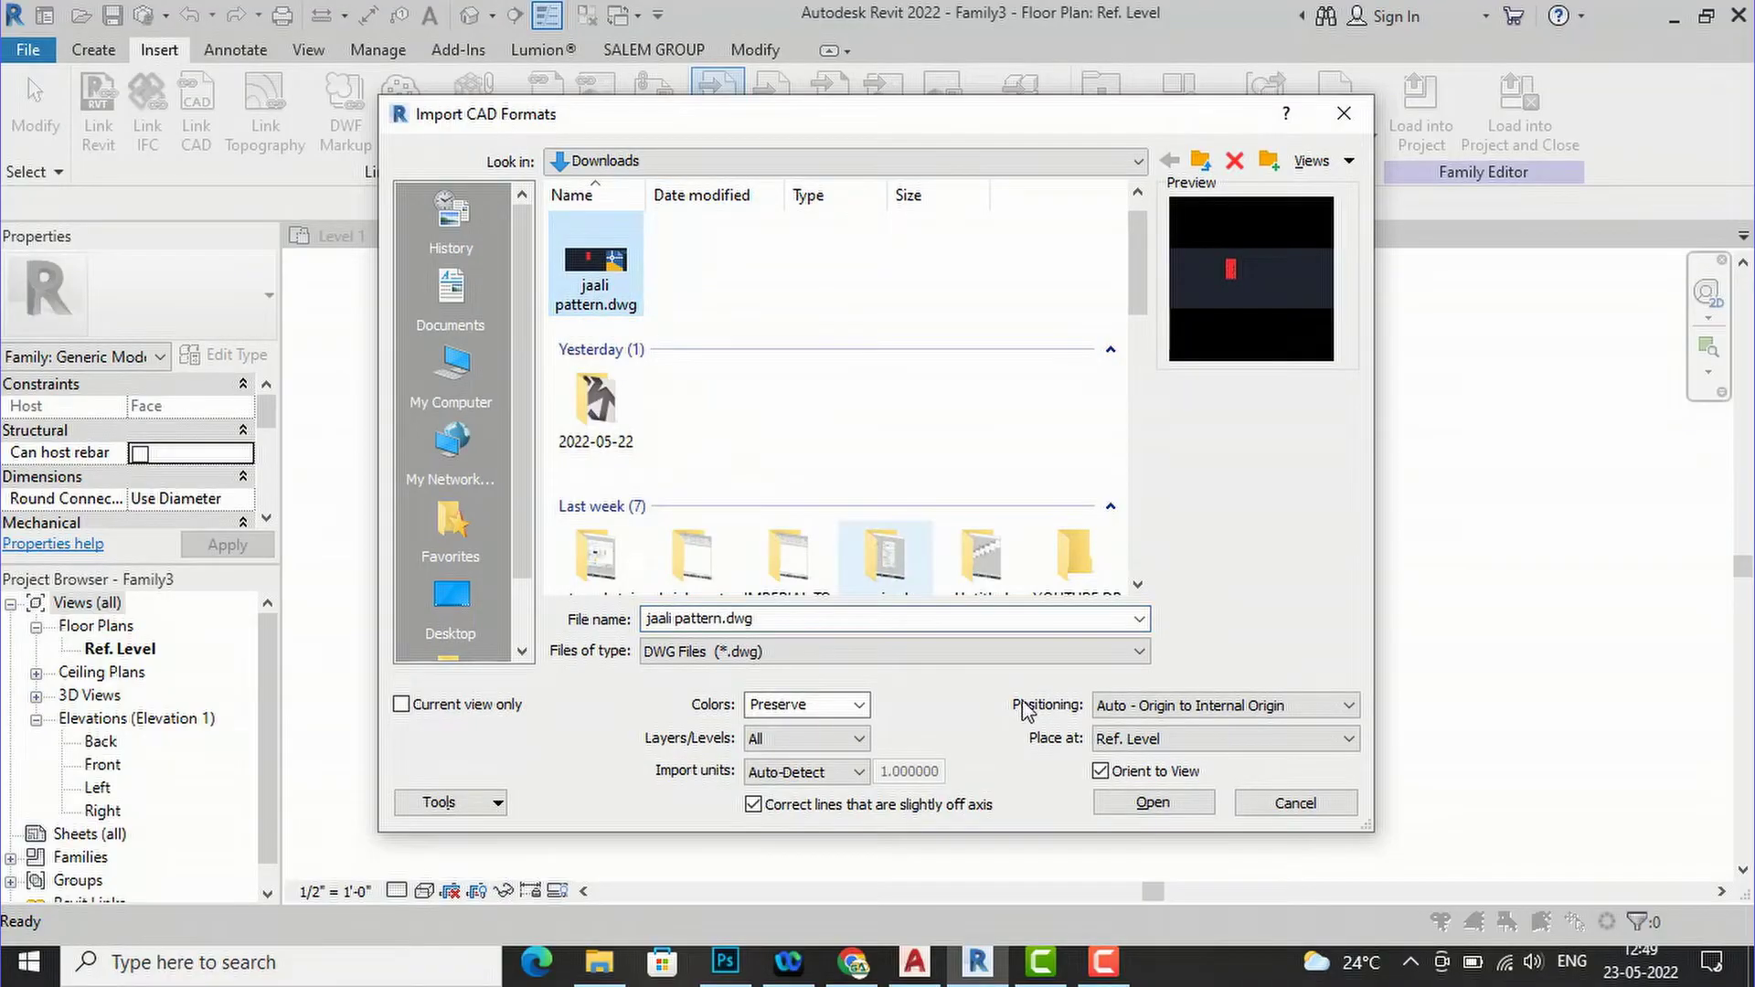
{"action": "left_click", "coordinate": [1152, 802]}
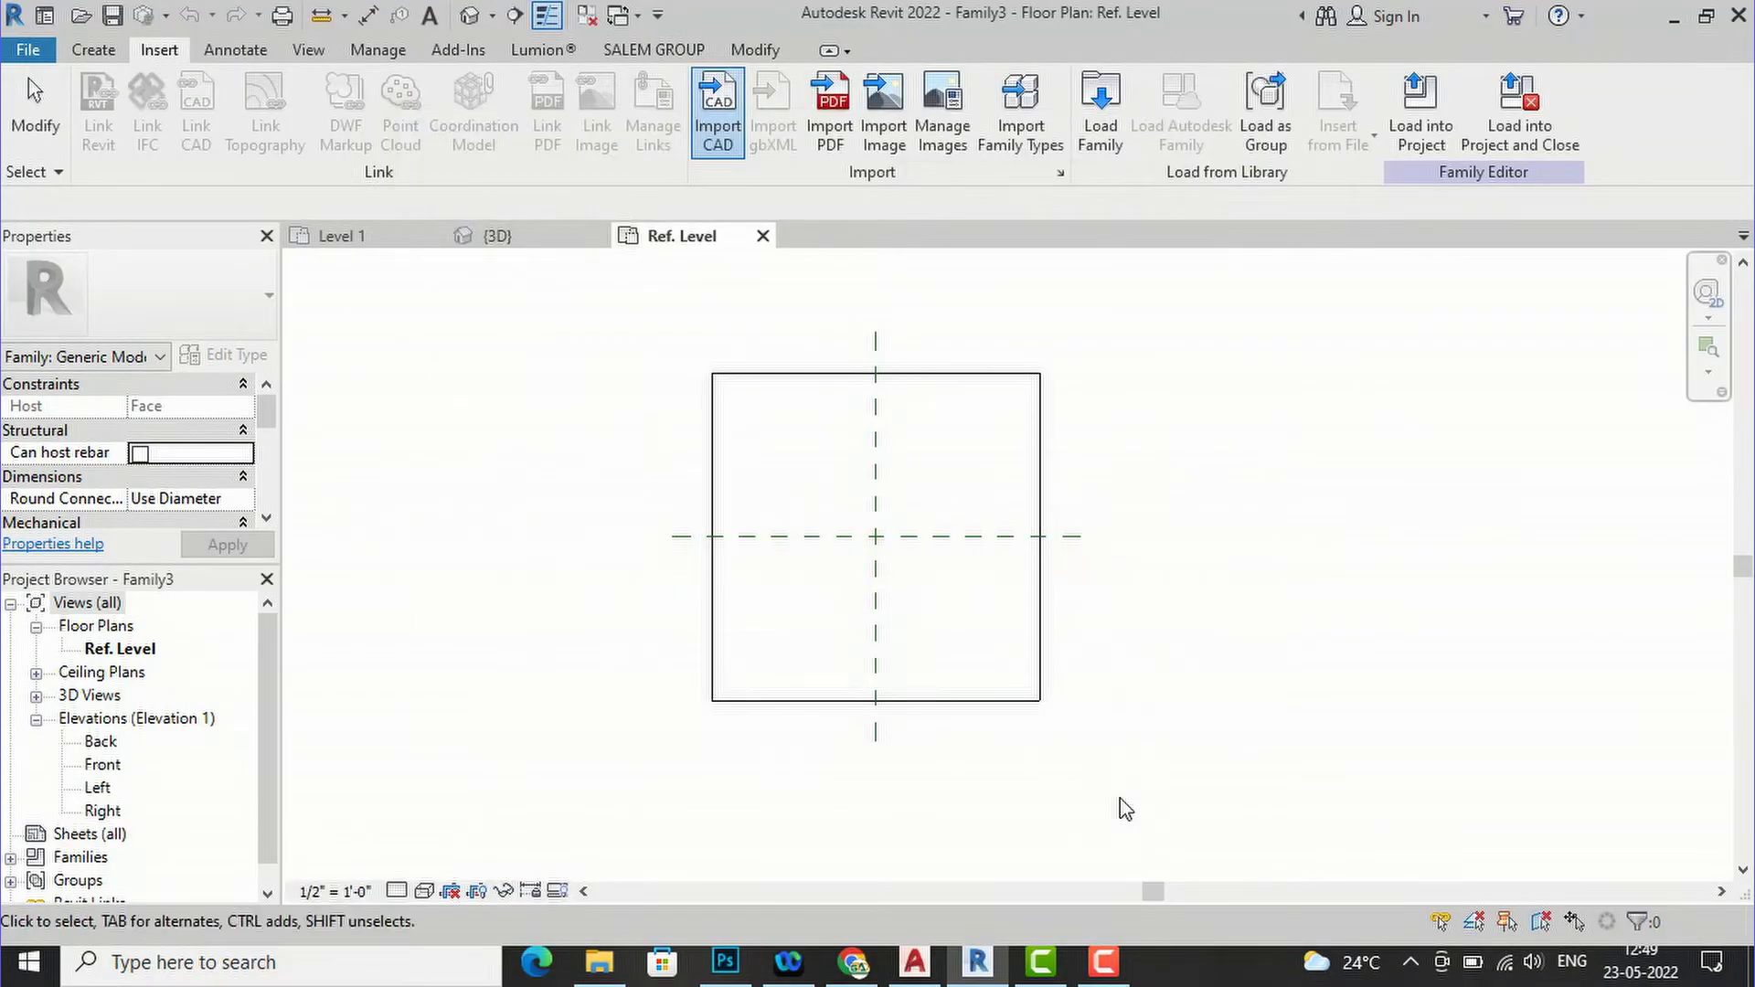
{"action": "scroll", "coordinate": [665, 450], "scroll_direction": "down", "scroll_amount": 3}
{"action": "scroll", "coordinate": [669, 454], "scroll_direction": "down", "scroll_amount": 5}
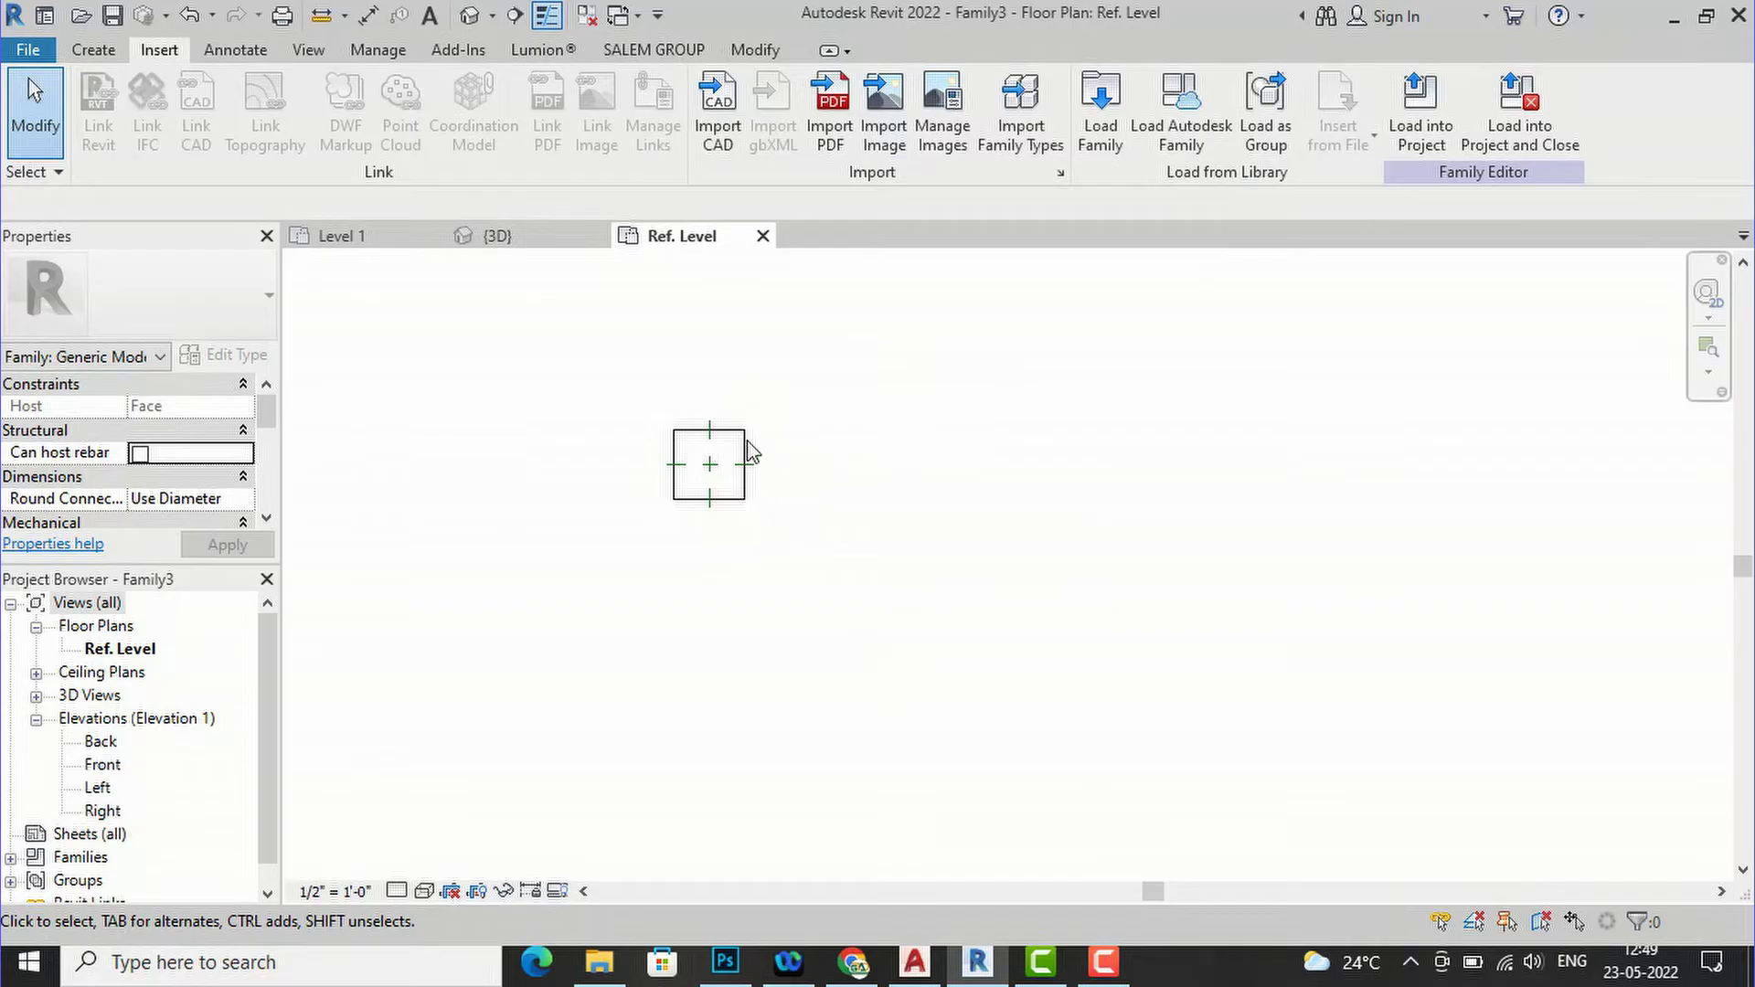
{"action": "scroll", "coordinate": [1433, 690], "scroll_direction": "up", "scroll_amount": 1}
Unpin the import and move it inside the square, centred on the reference planes.
{"action": "left_click_drag", "start_coordinate": [353, 353], "coordinate": [1433, 703]}
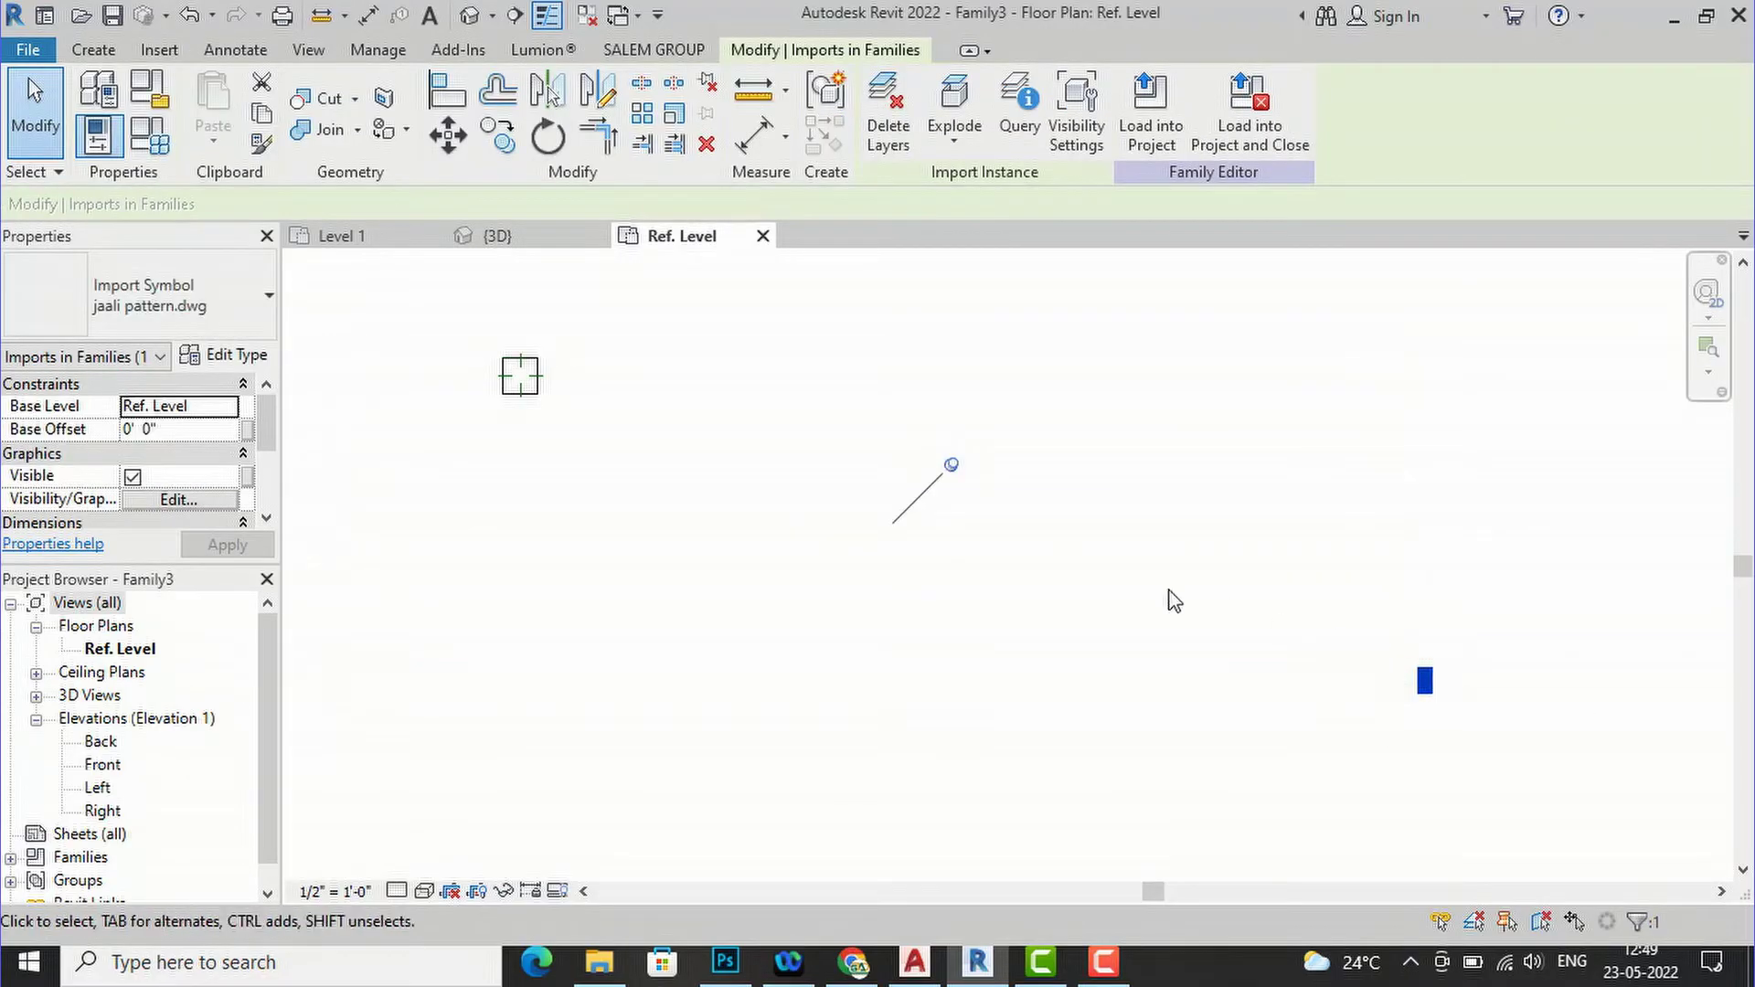
{"action": "left_click", "coordinate": [951, 466]}
{"action": "left_click_drag", "start_coordinate": [1423, 678], "coordinate": [537, 386]}
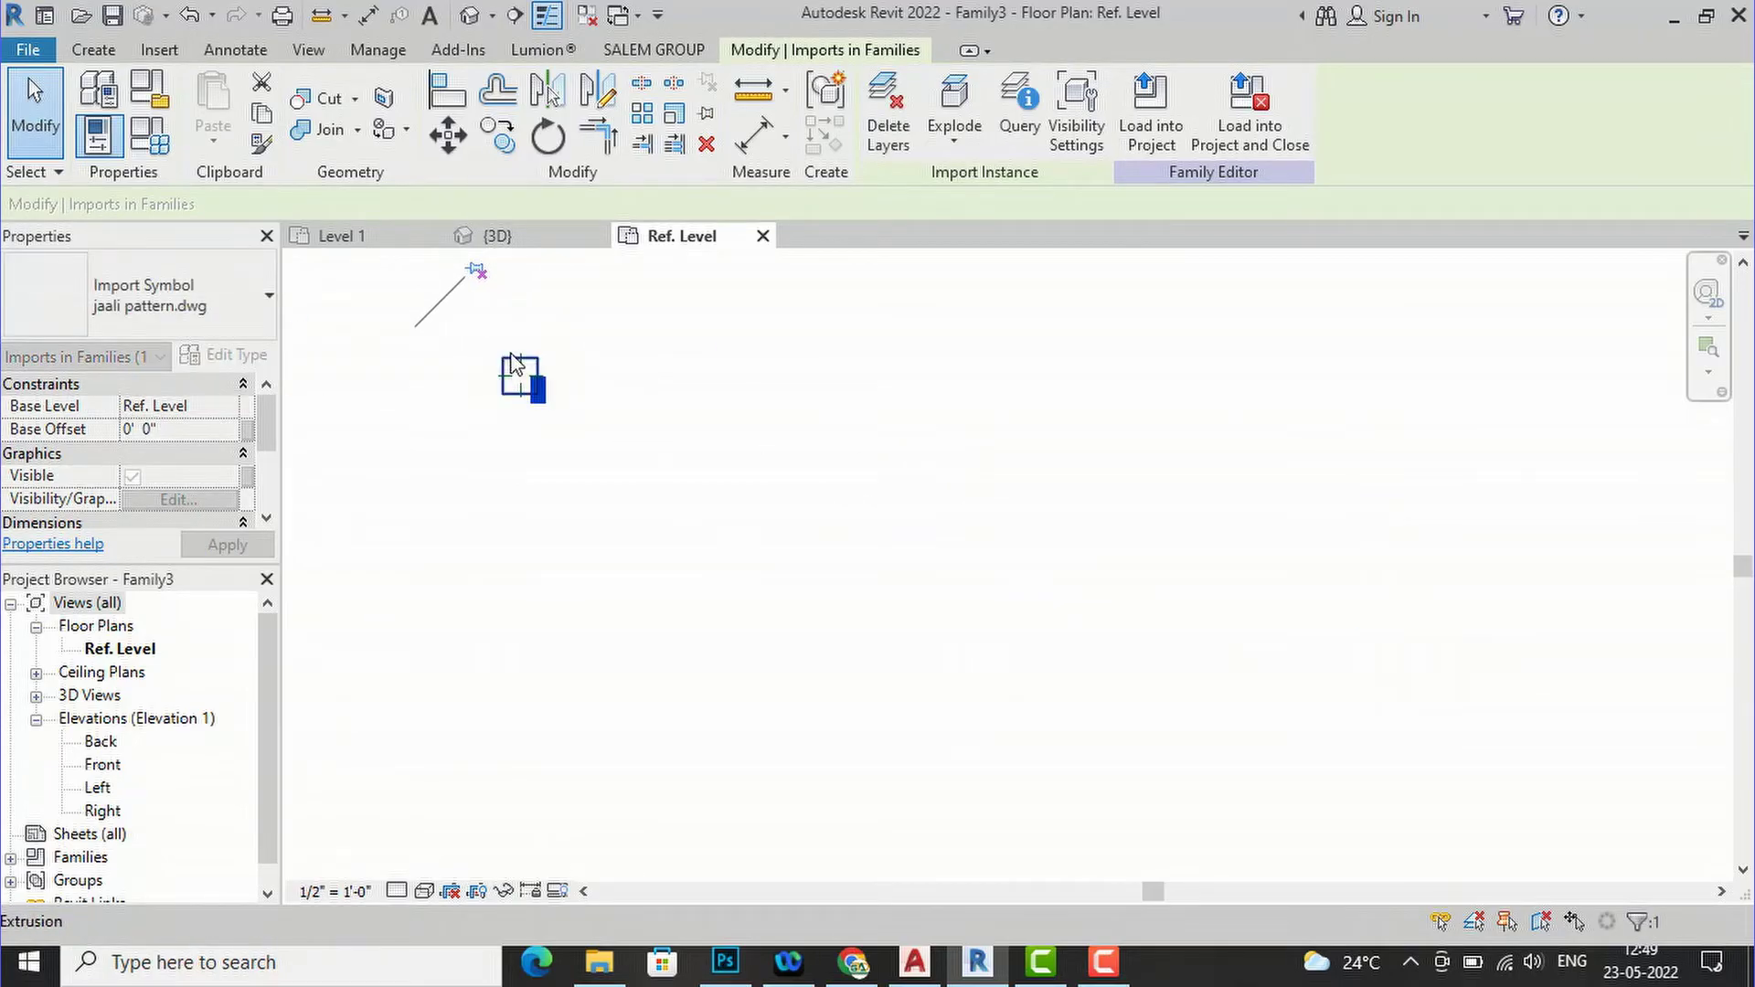
{"action": "scroll", "coordinate": [537, 386], "scroll_direction": "up", "scroll_amount": 6}
{"action": "left_click_drag", "start_coordinate": [670, 533], "coordinate": [533, 437]}
{"action": "scroll", "coordinate": [384, 420], "scroll_direction": "up", "scroll_amount": 2}
{"action": "scroll", "coordinate": [381, 410], "scroll_direction": "up", "scroll_amount": 2}
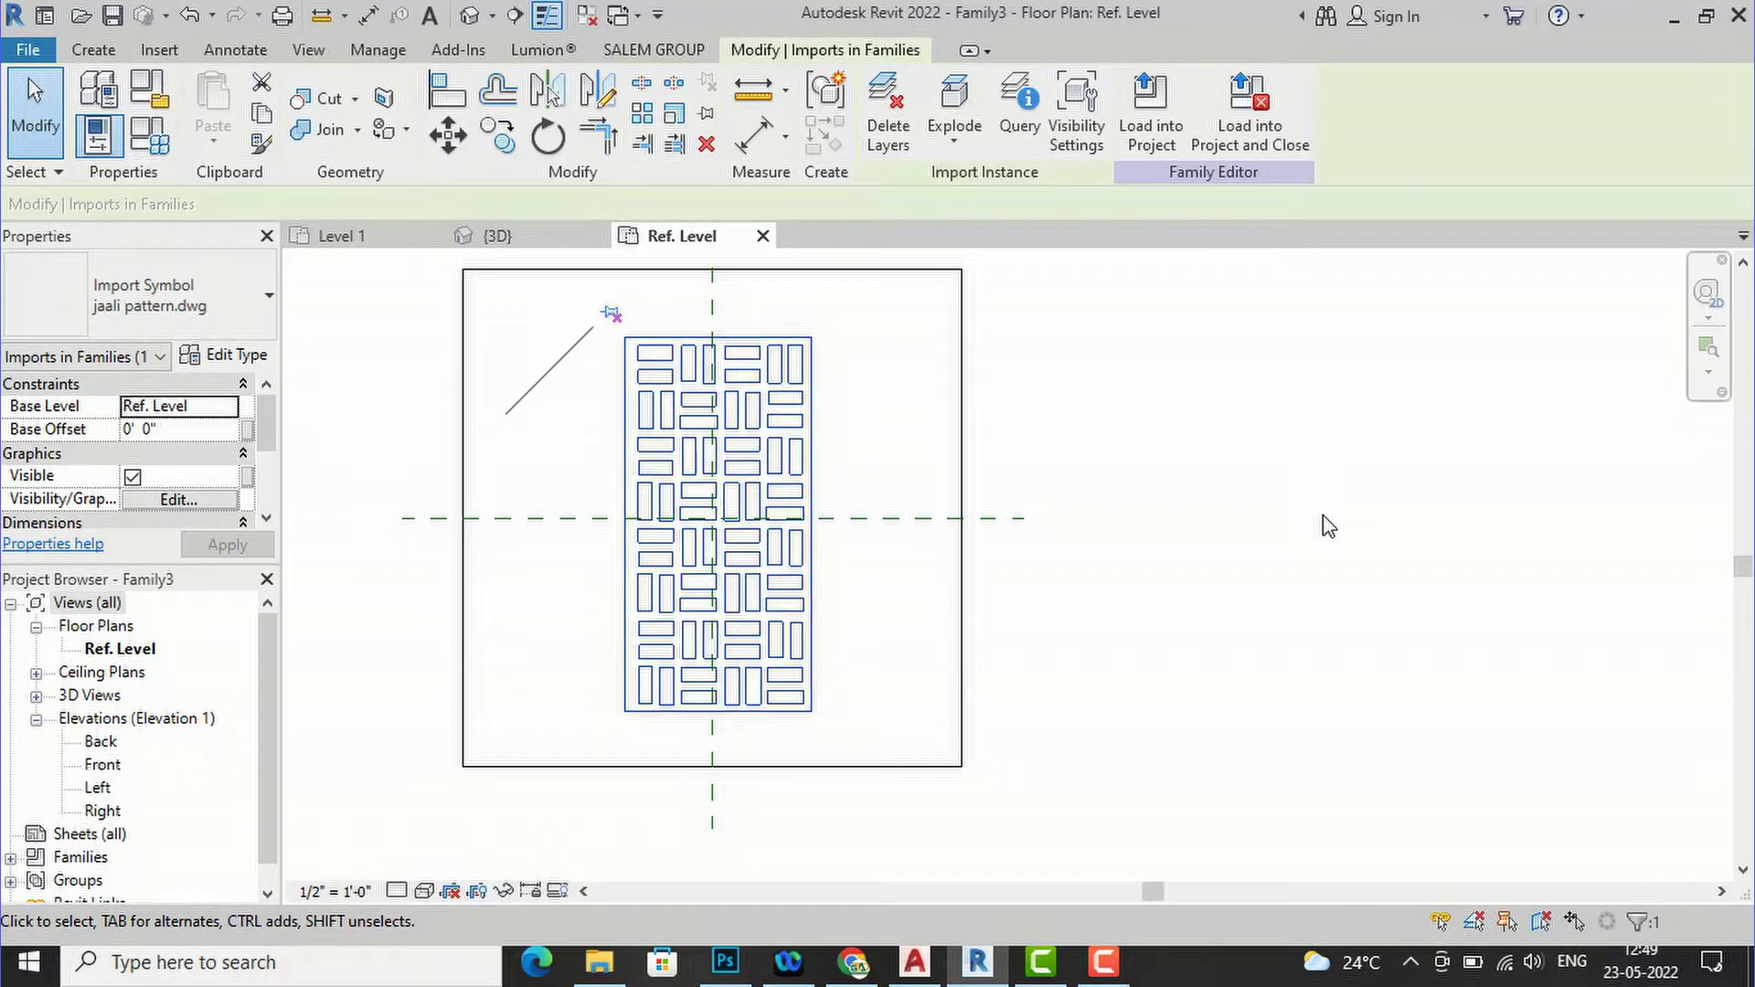
Start an extrusion with its Extrusion End set to 0' 1".
{"action": "left_click", "coordinate": [101, 54]}
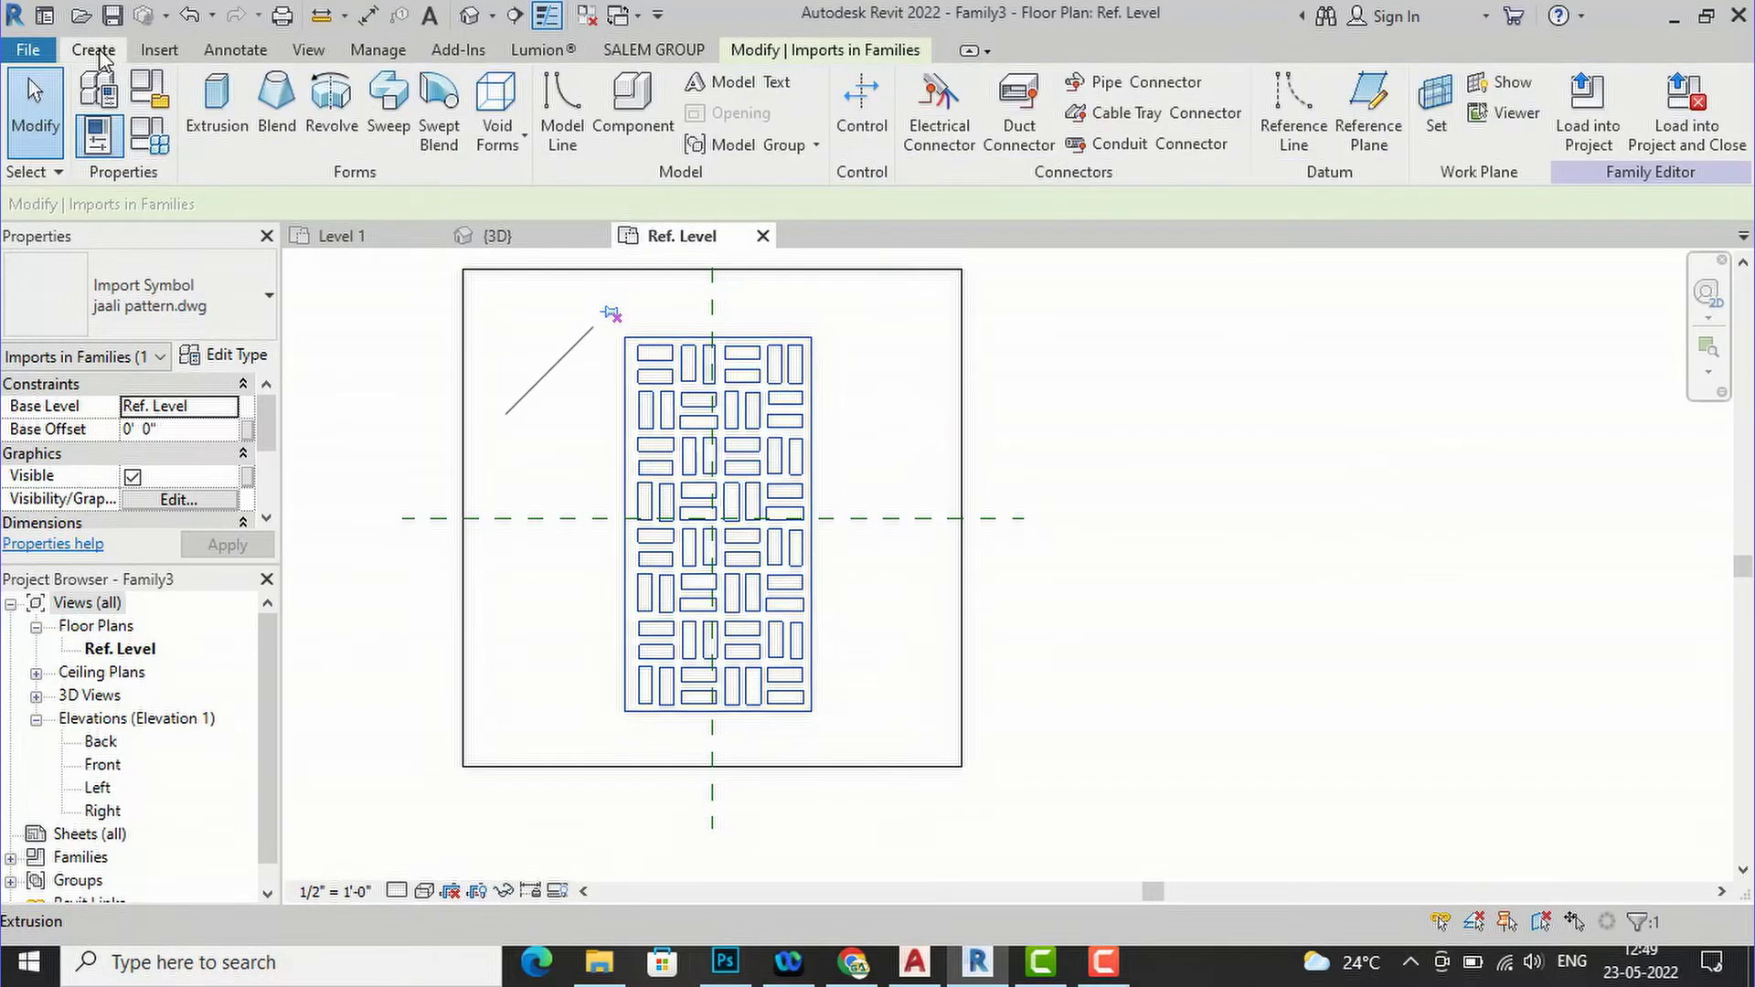
{"action": "left_click", "coordinate": [223, 124]}
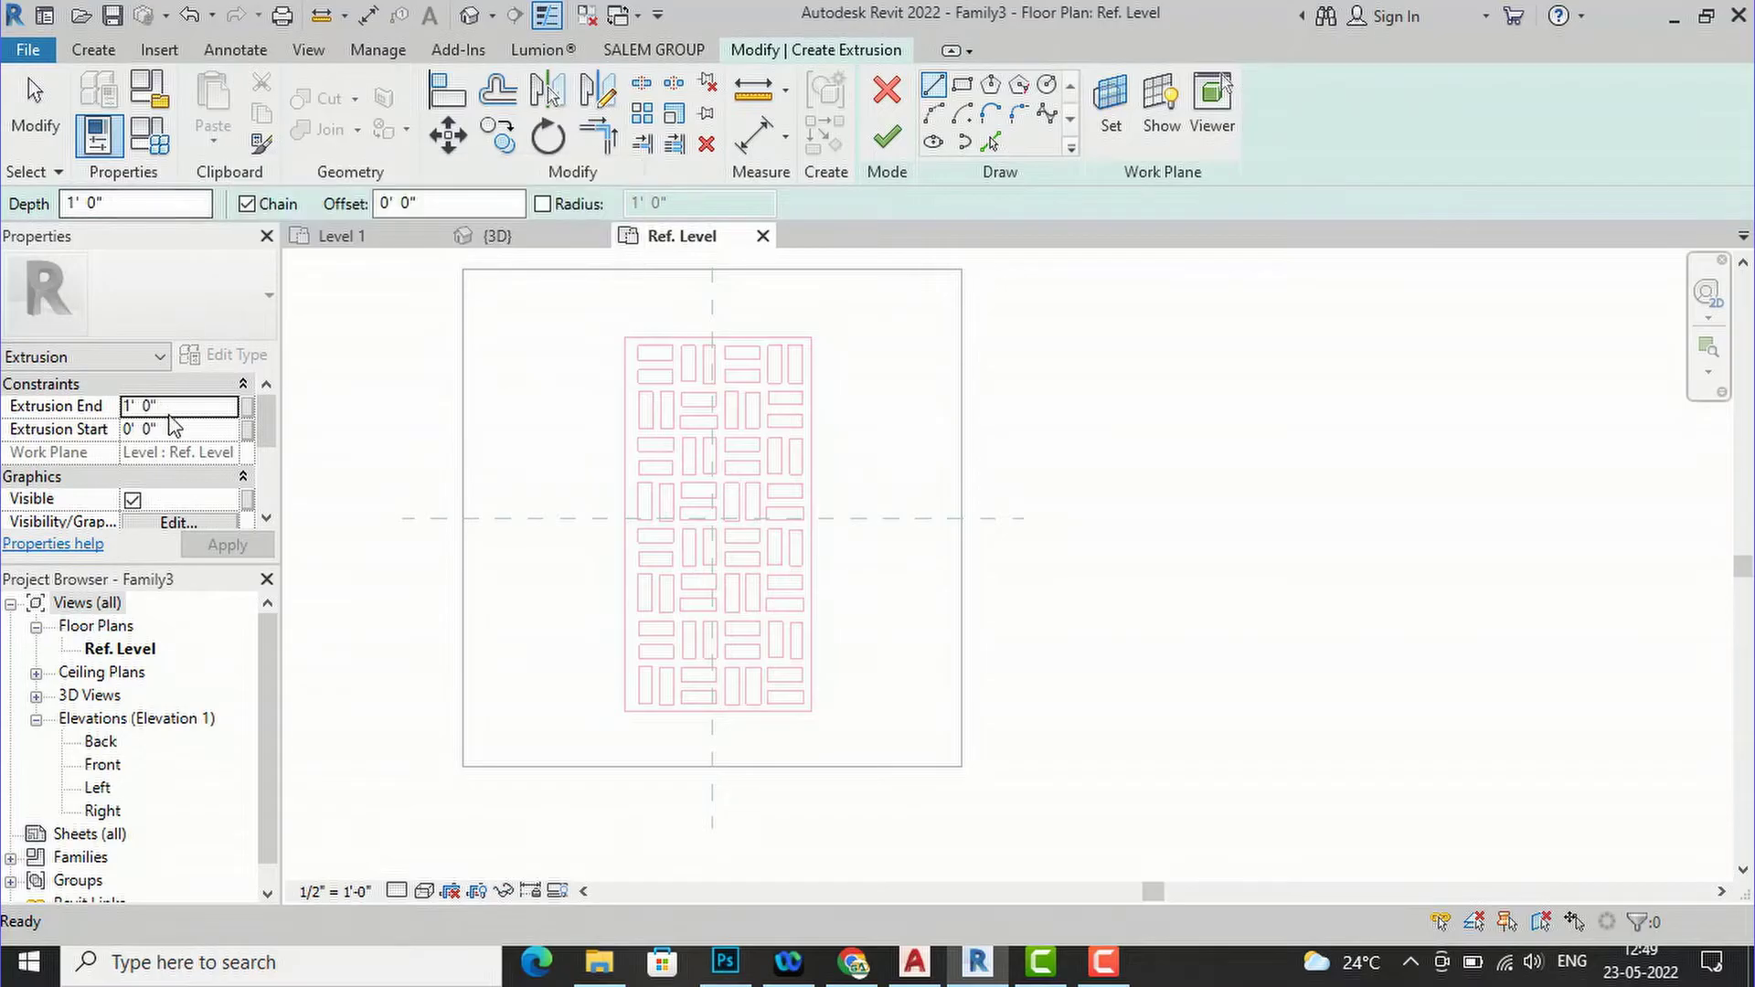
{"action": "left_click", "coordinate": [176, 412]}
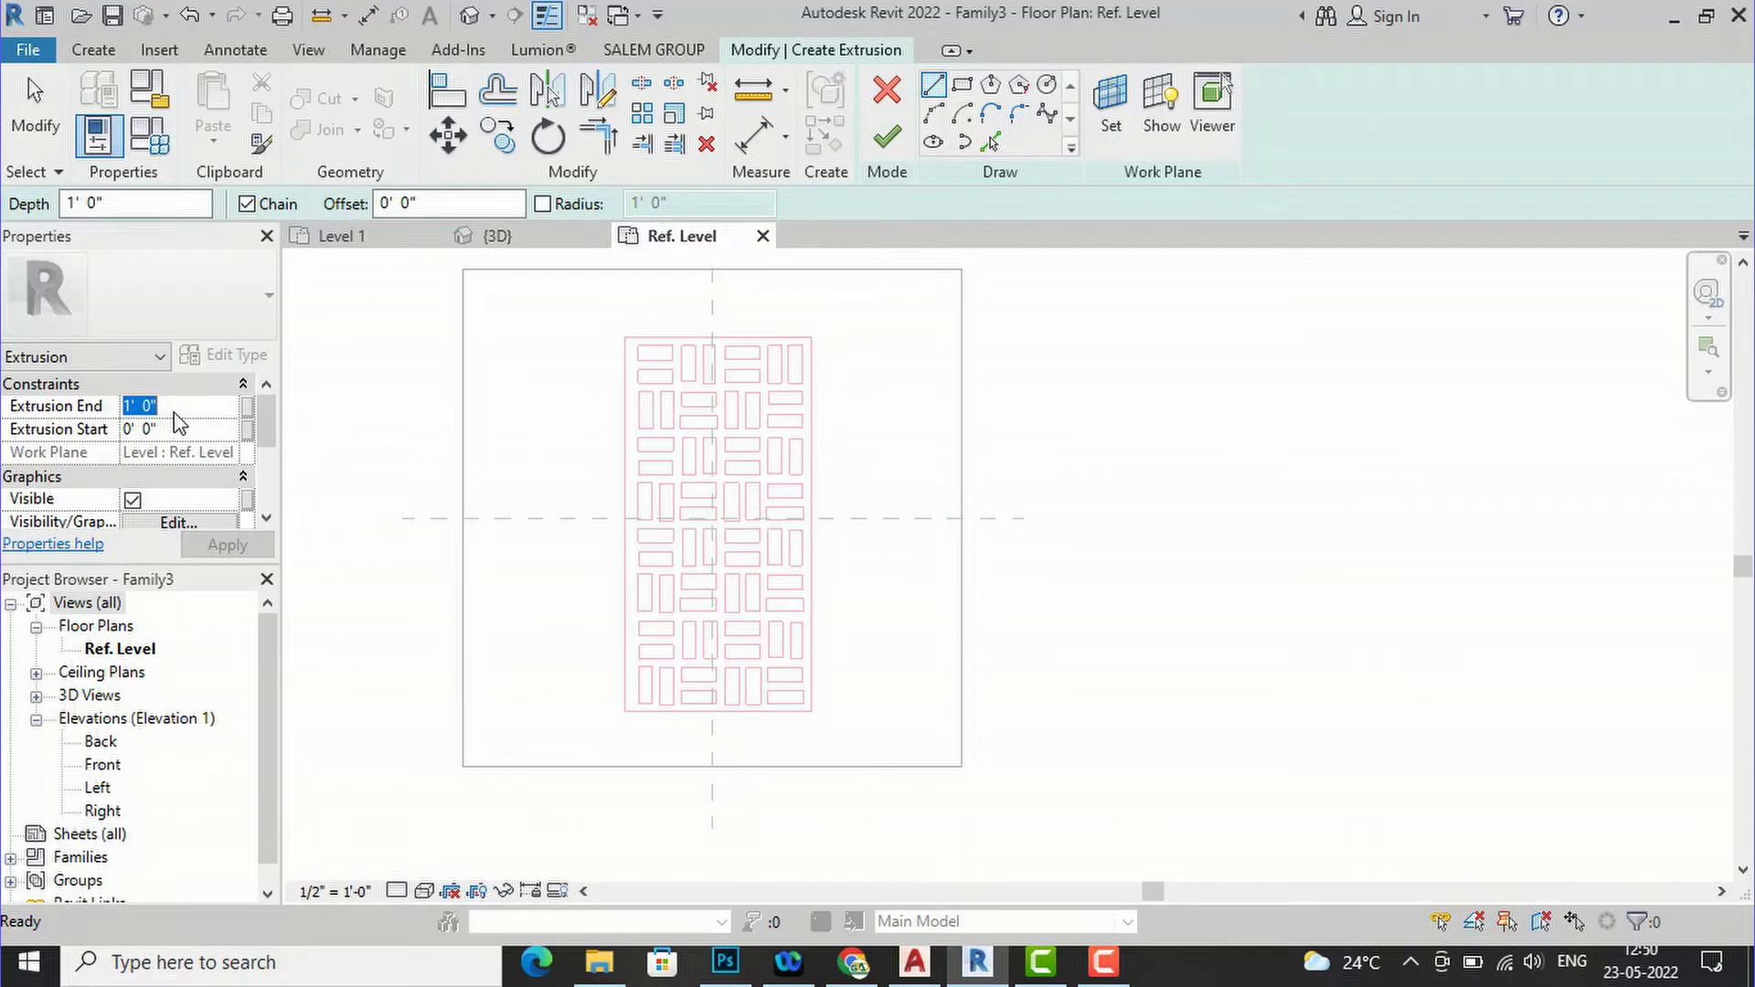
{"action": "type", "text": "1"}
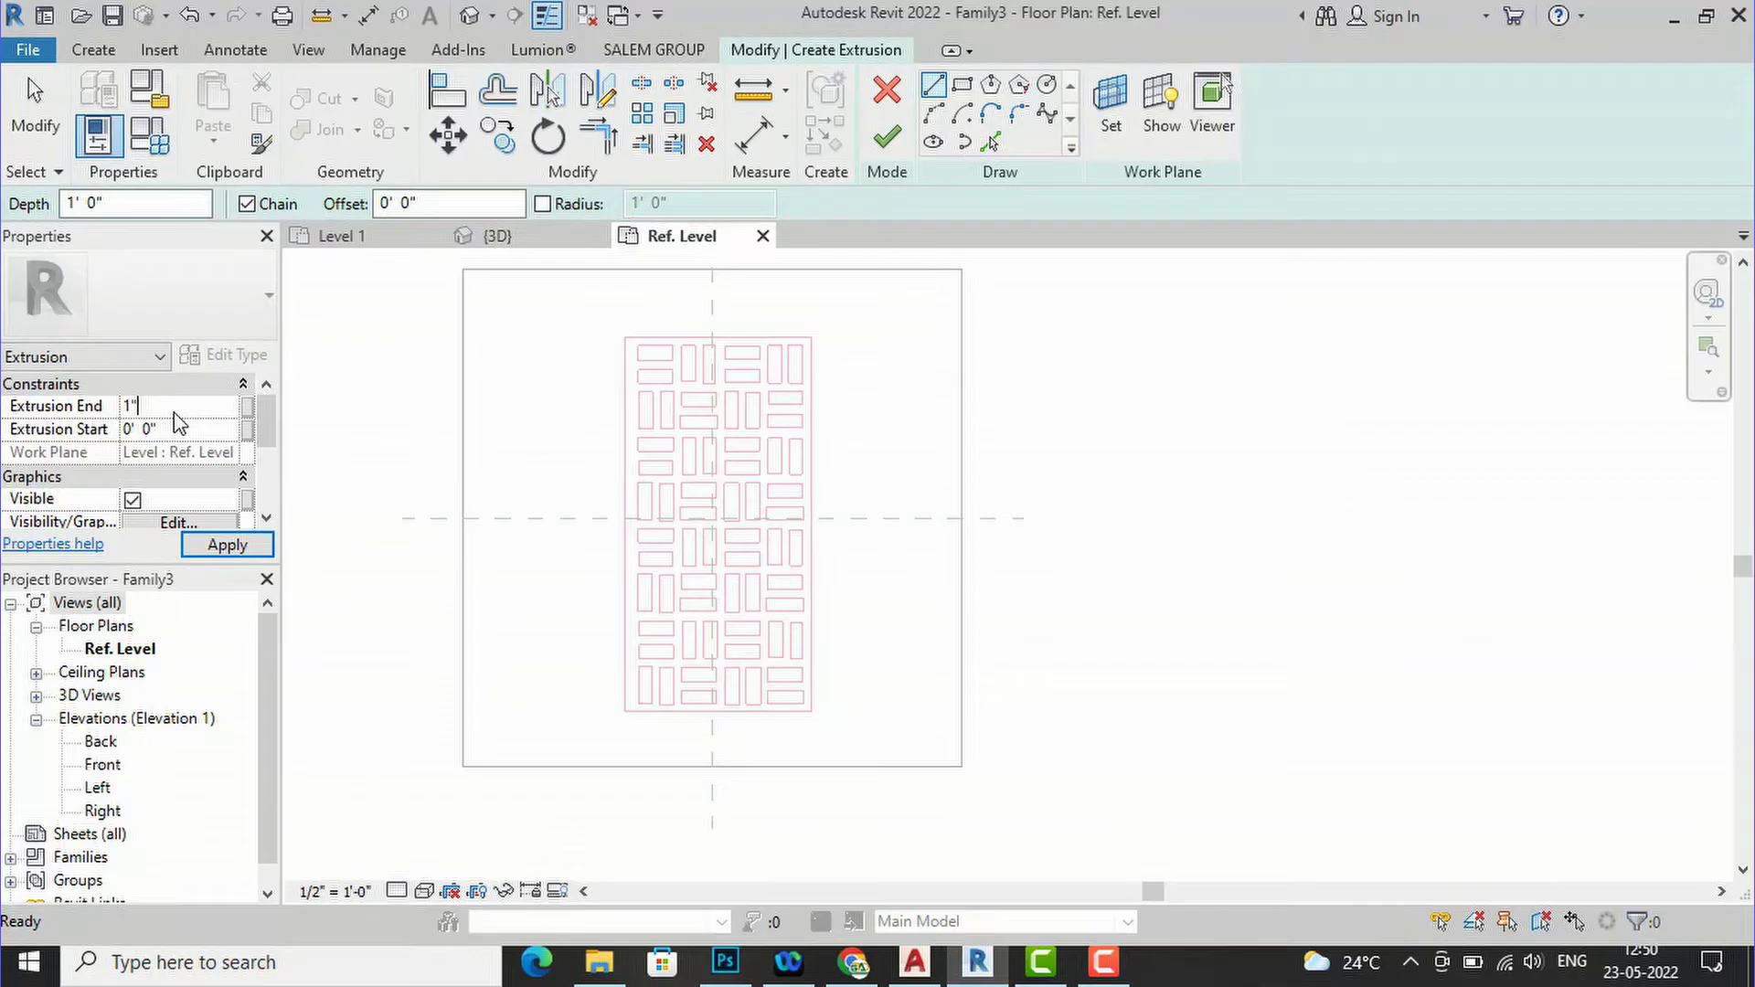
{"action": "left_click", "coordinate": [239, 546]}
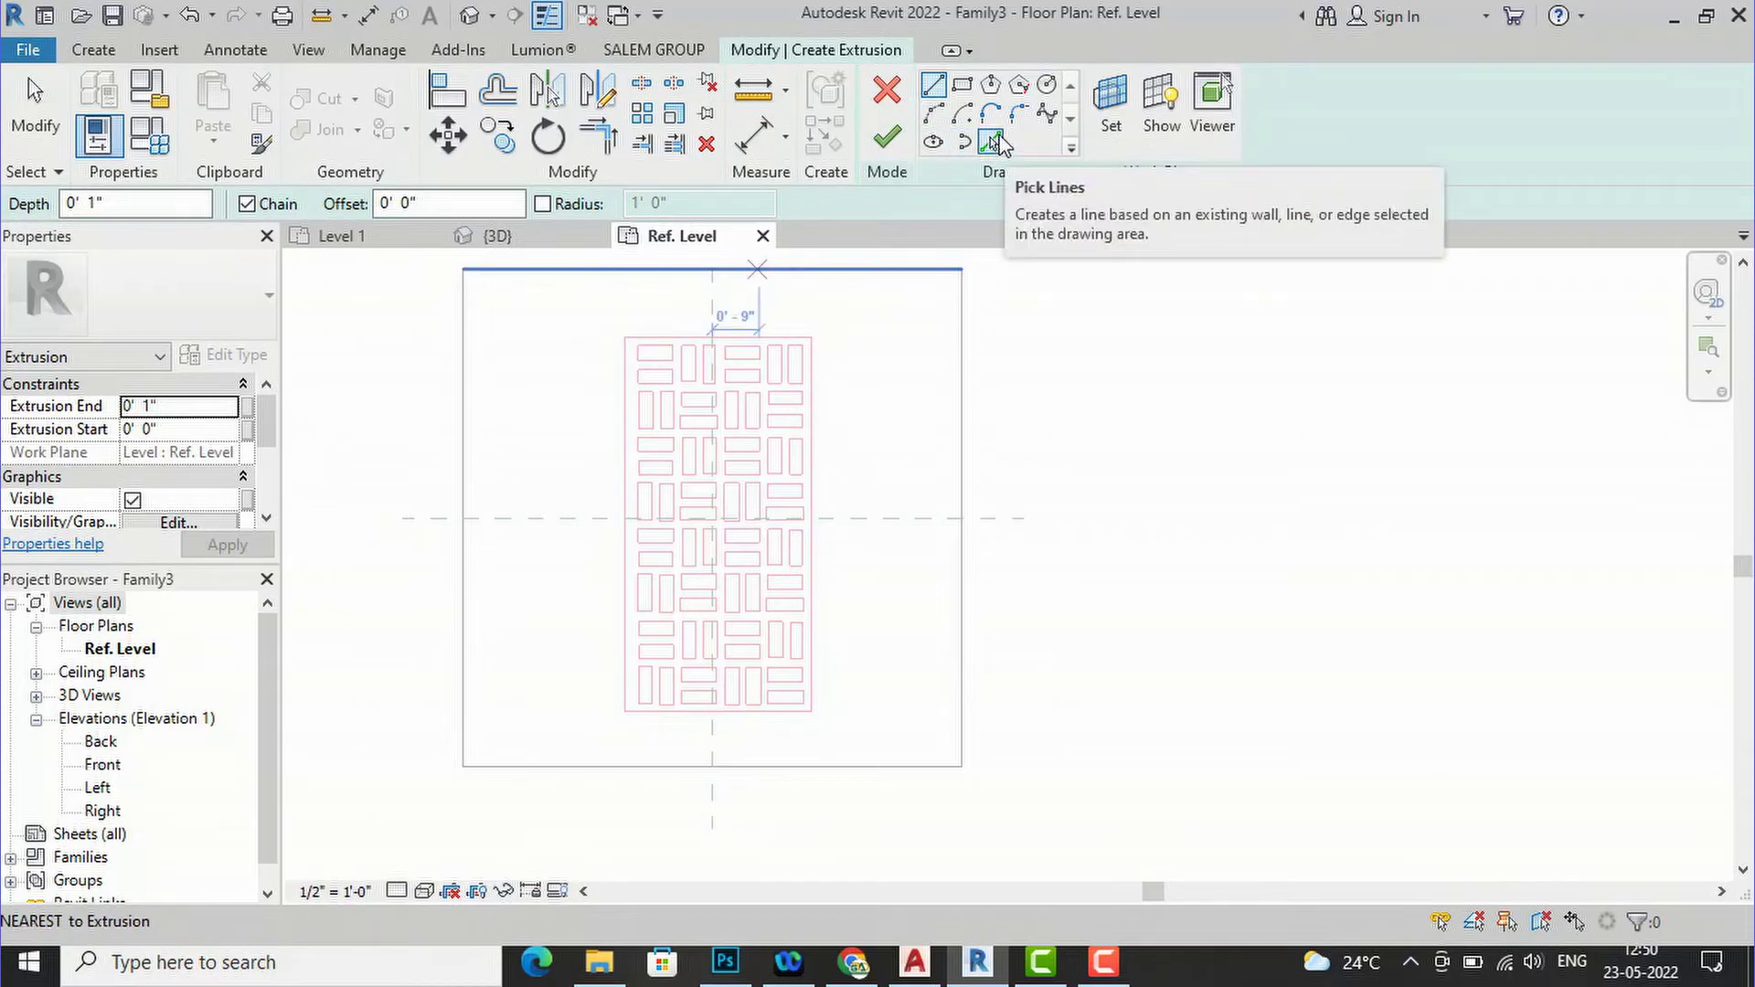
With Pick Lines, trace the jaali outline's left, top, right and bottom edges.
{"action": "left_click", "coordinate": [993, 141]}
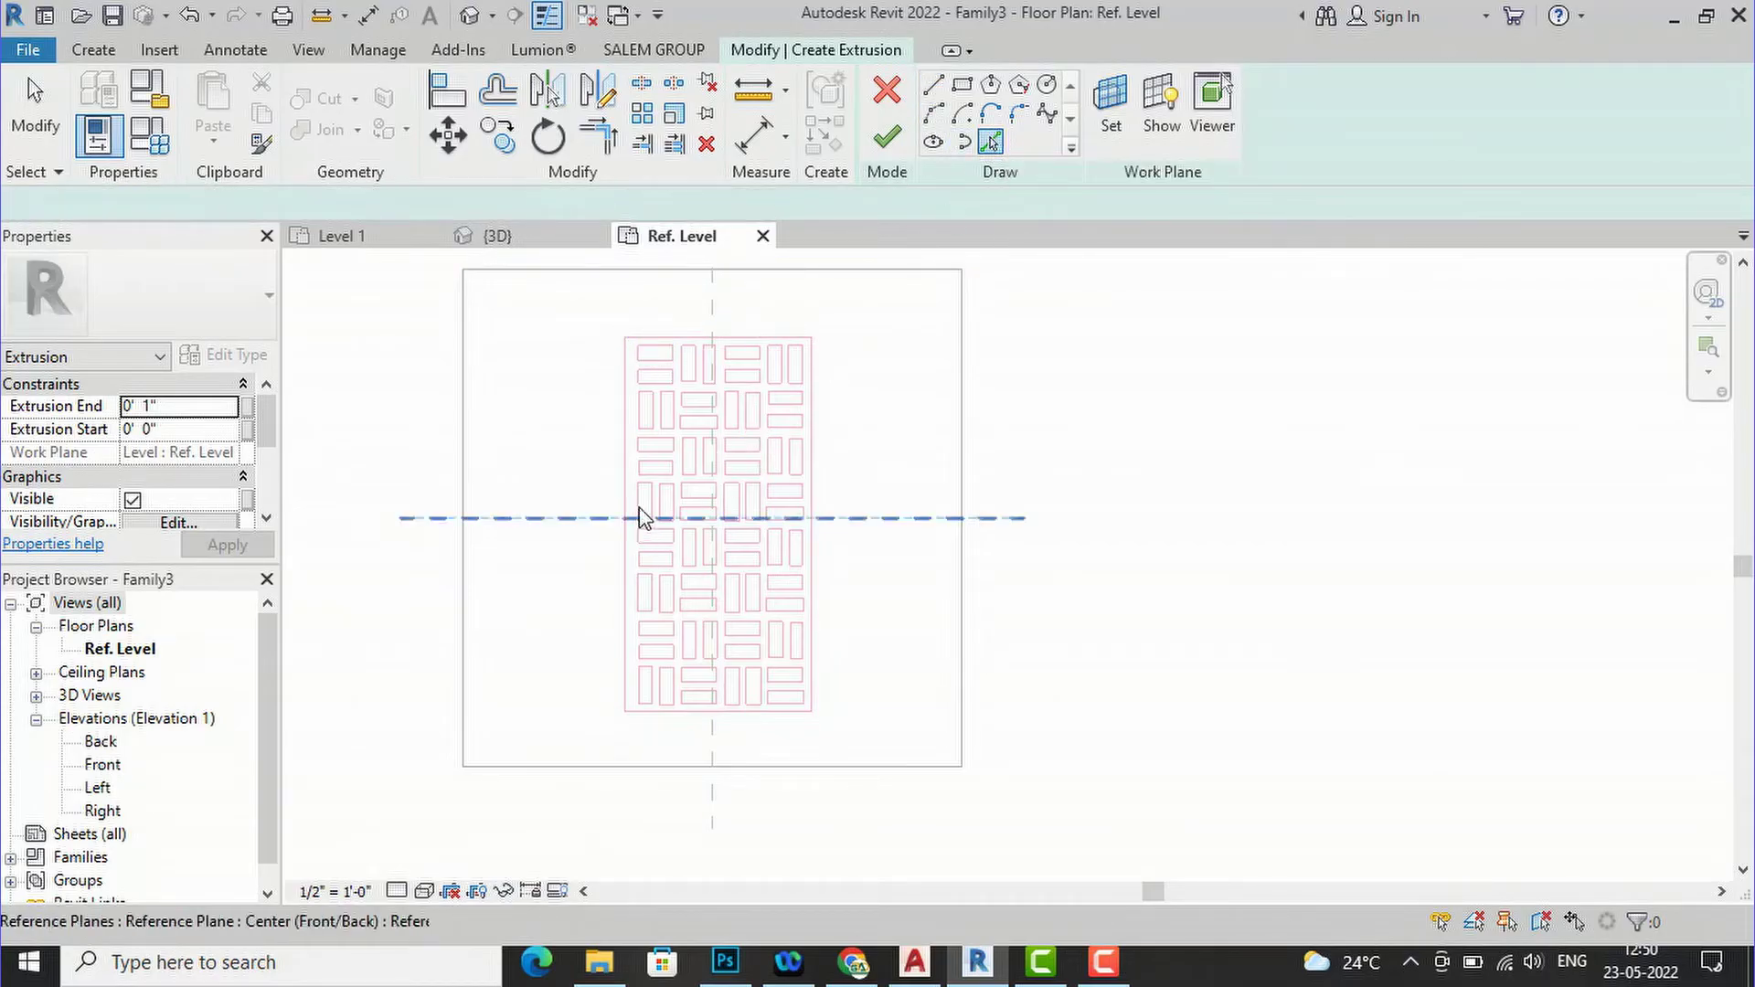
{"action": "scroll", "coordinate": [637, 519], "scroll_direction": "up", "scroll_amount": 1}
{"action": "left_click", "coordinate": [627, 446]}
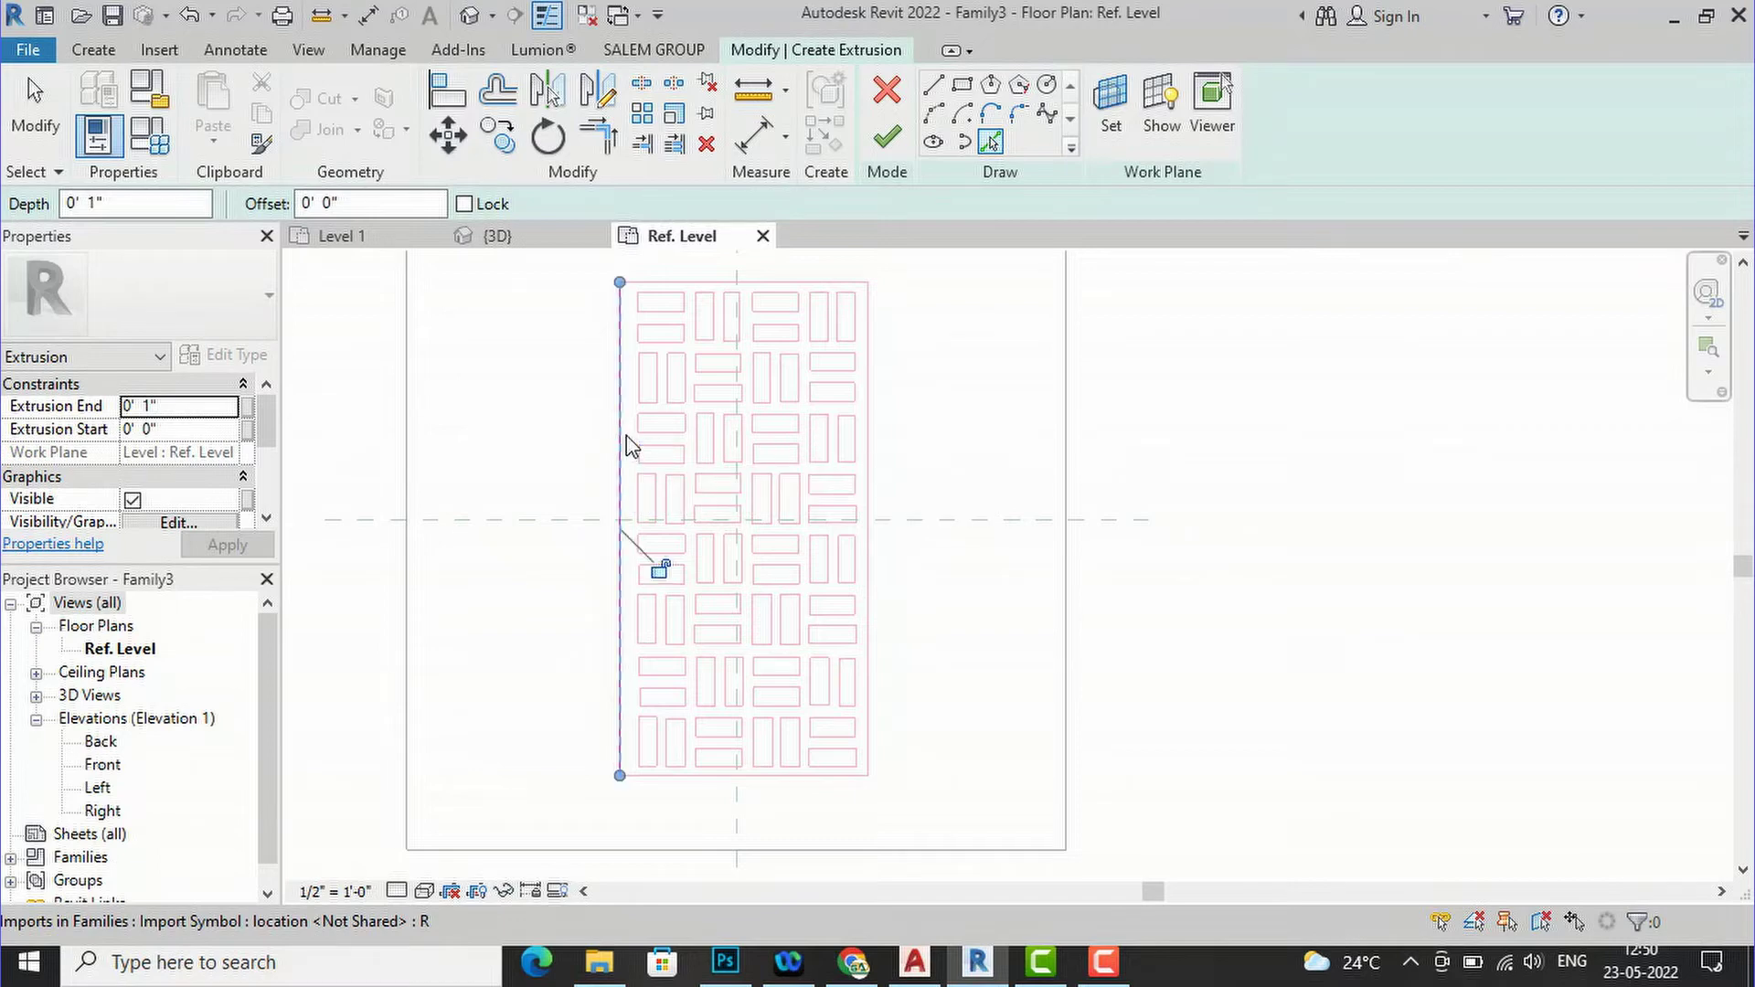
{"action": "left_click", "coordinate": [689, 284]}
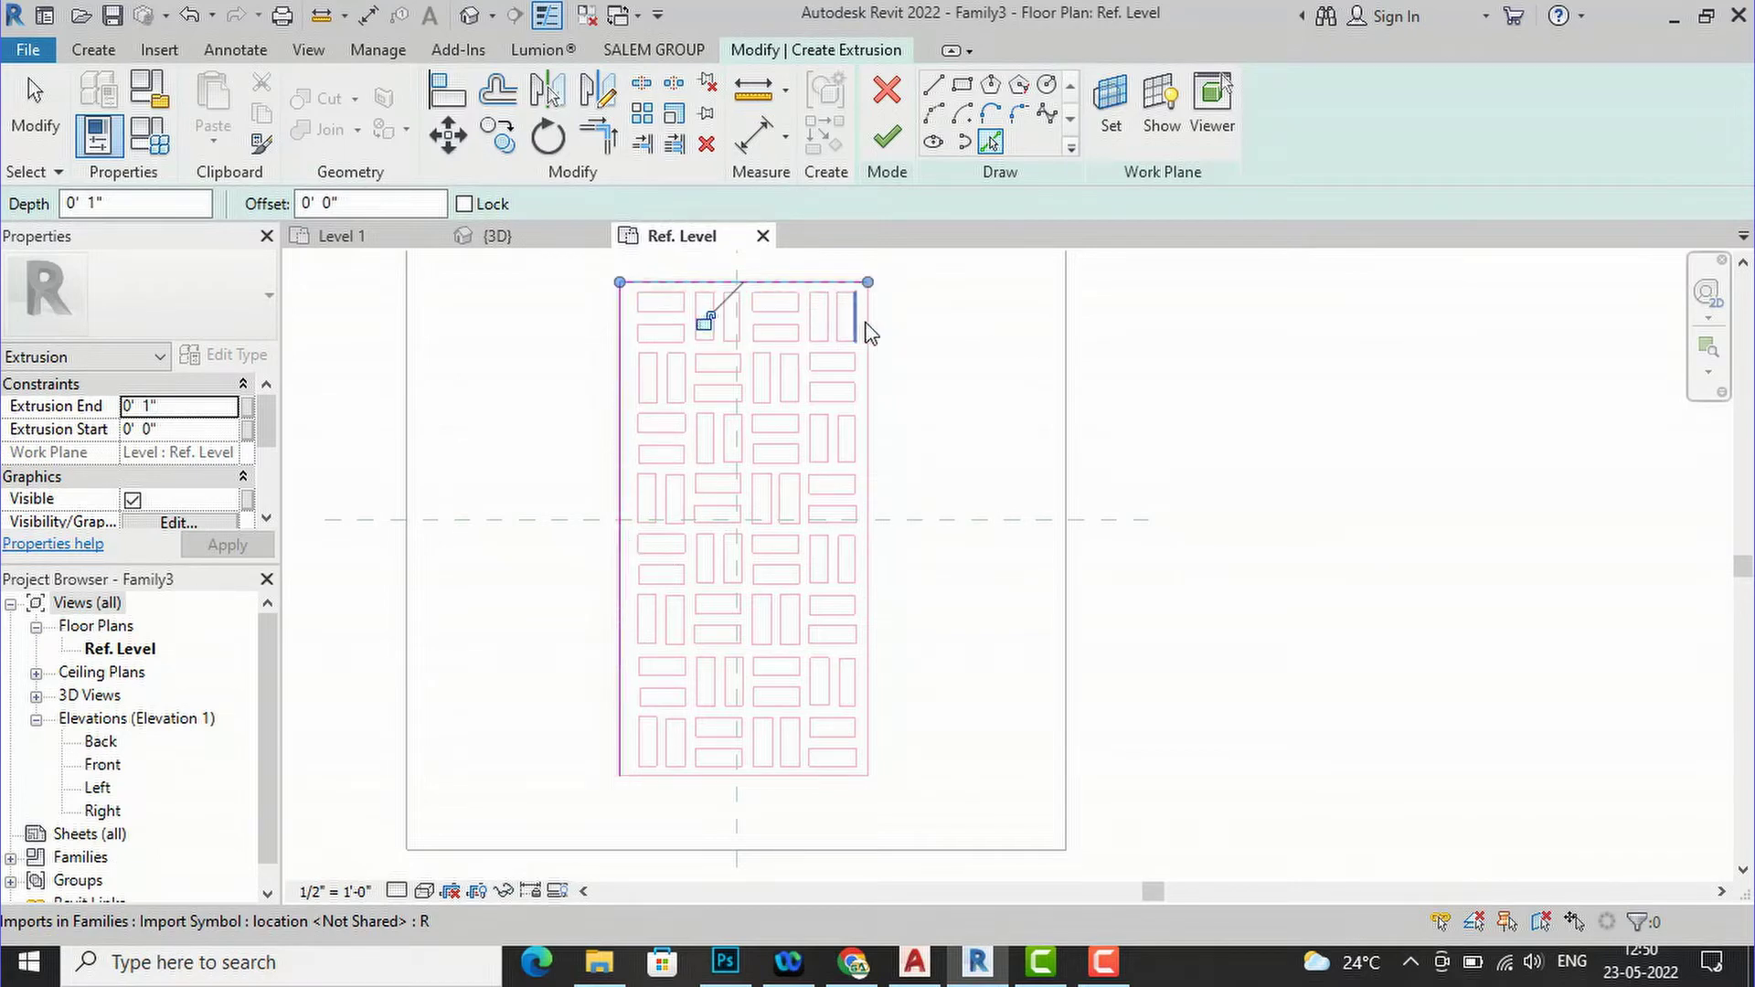
{"action": "left_click", "coordinate": [869, 357]}
{"action": "scroll", "coordinate": [792, 823], "scroll_direction": "up", "scroll_amount": 1}
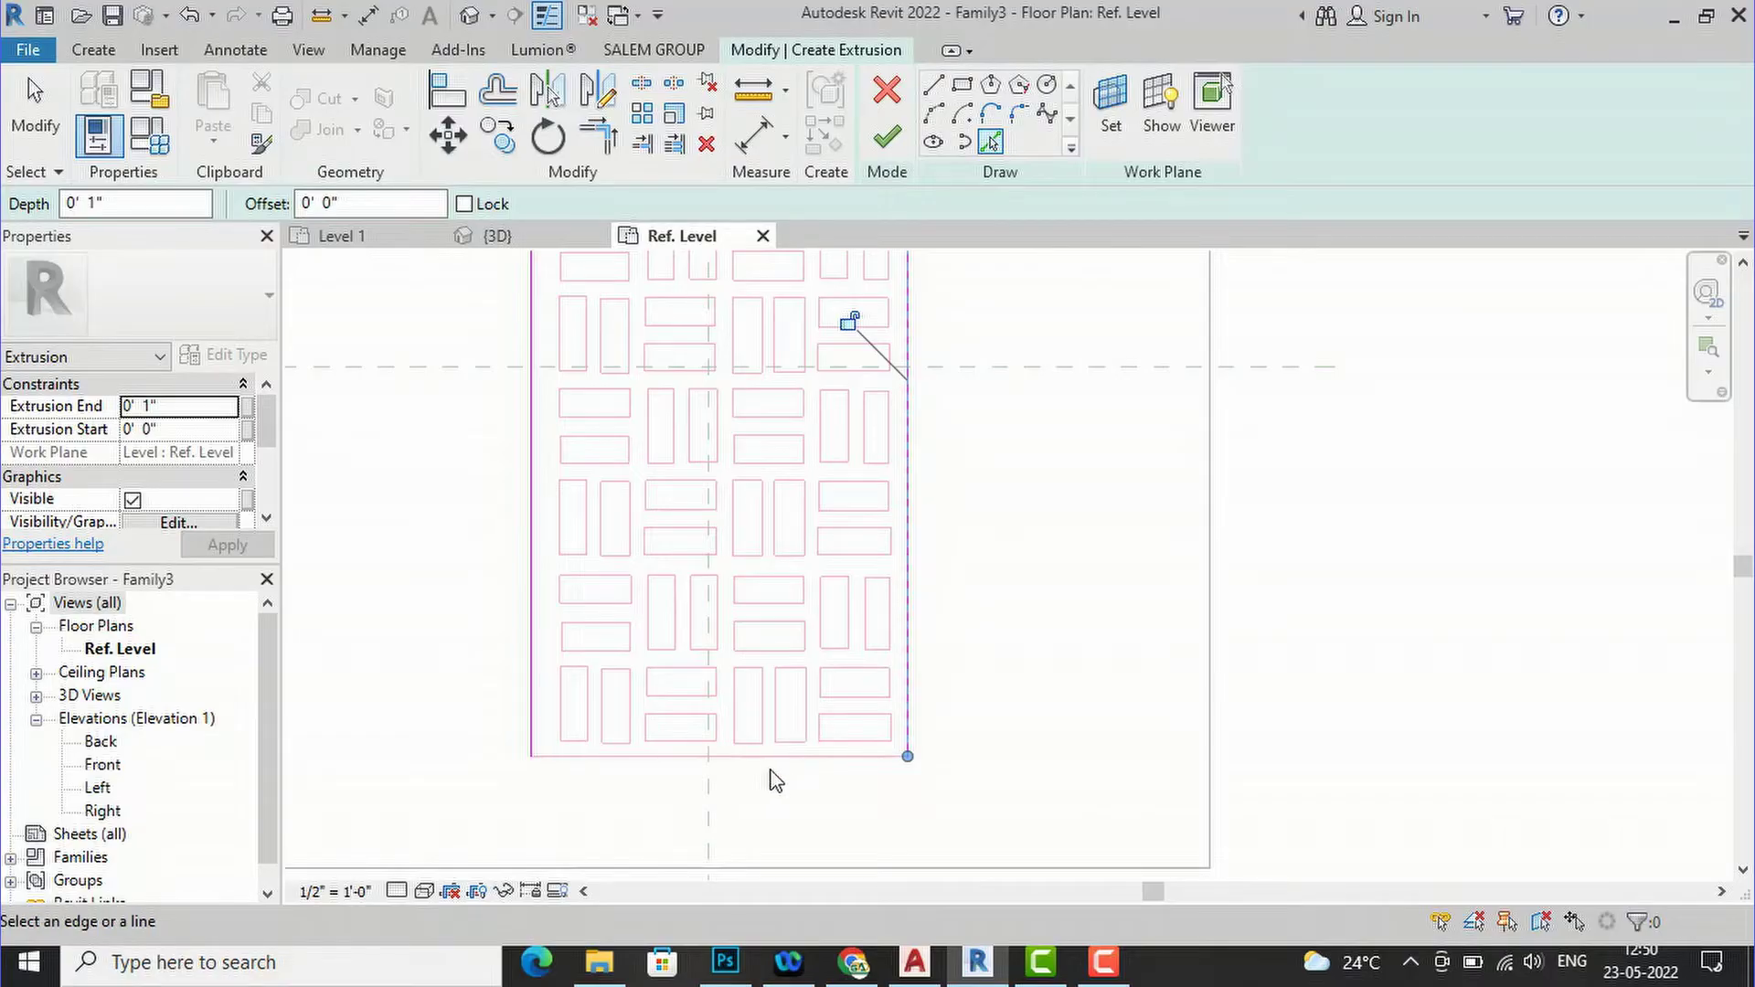
{"action": "left_click", "coordinate": [779, 761]}
{"action": "scroll", "coordinate": [526, 718], "scroll_direction": "up", "scroll_amount": 1}
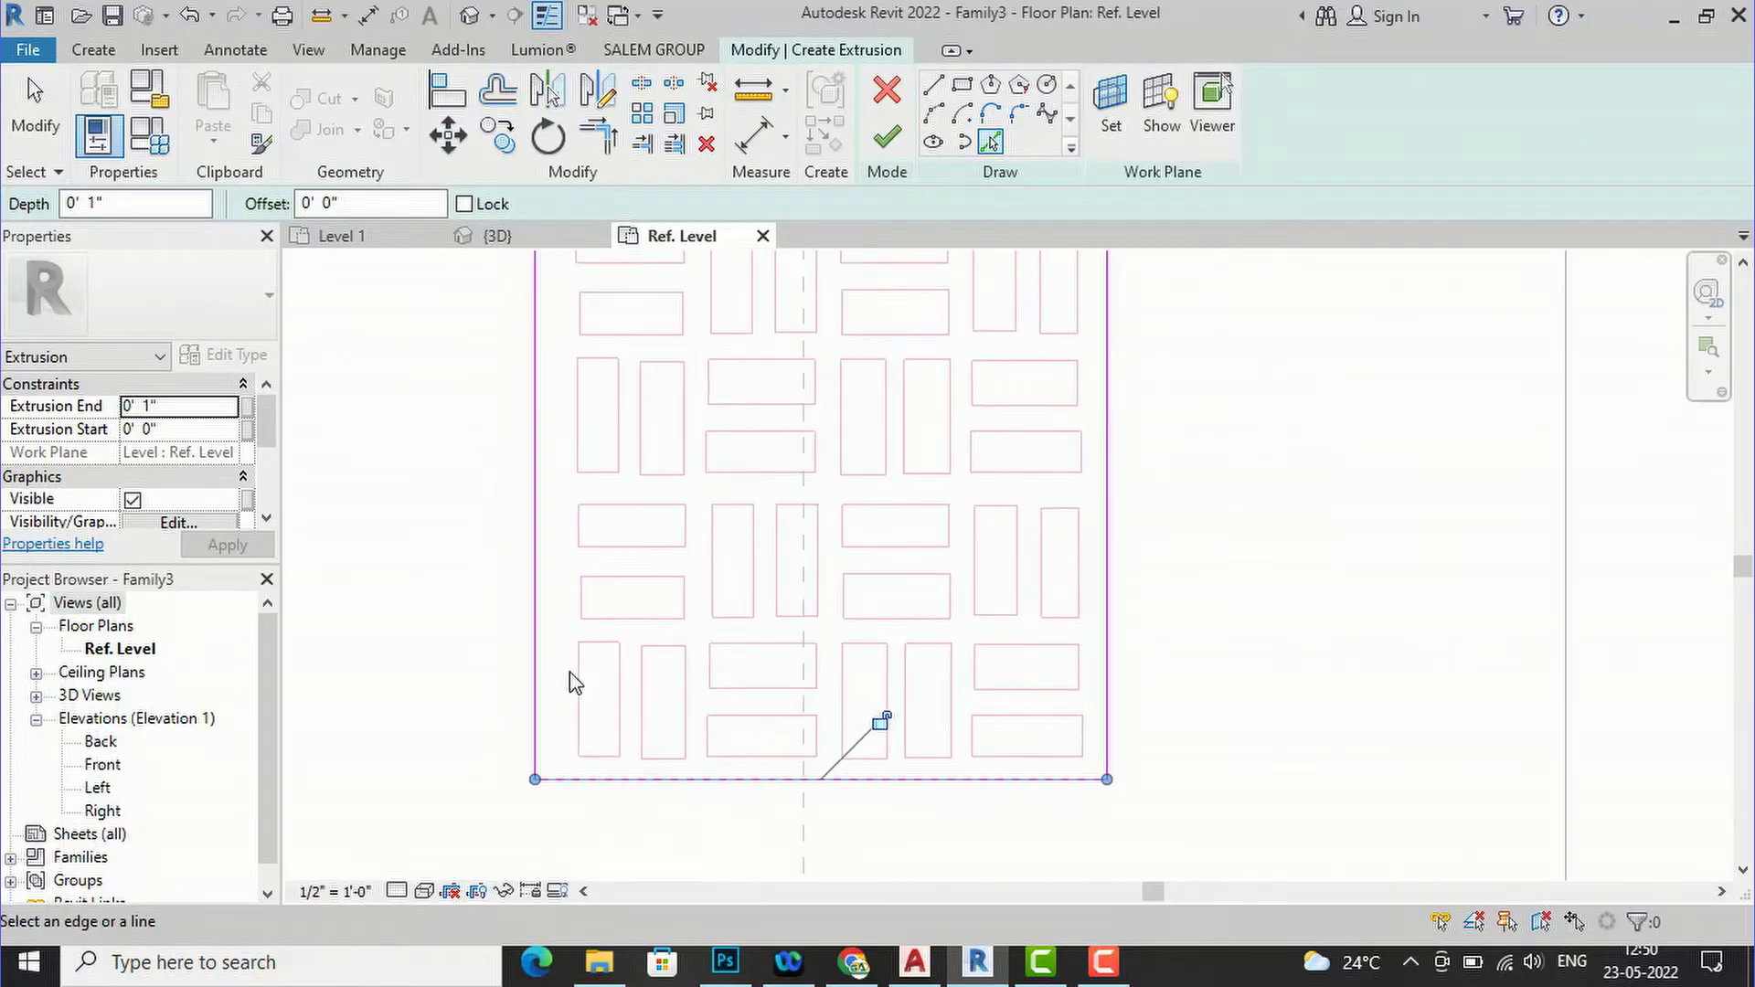
Trace the first small rectangular opening's left, top and right edges.
{"action": "left_click", "coordinate": [579, 677]}
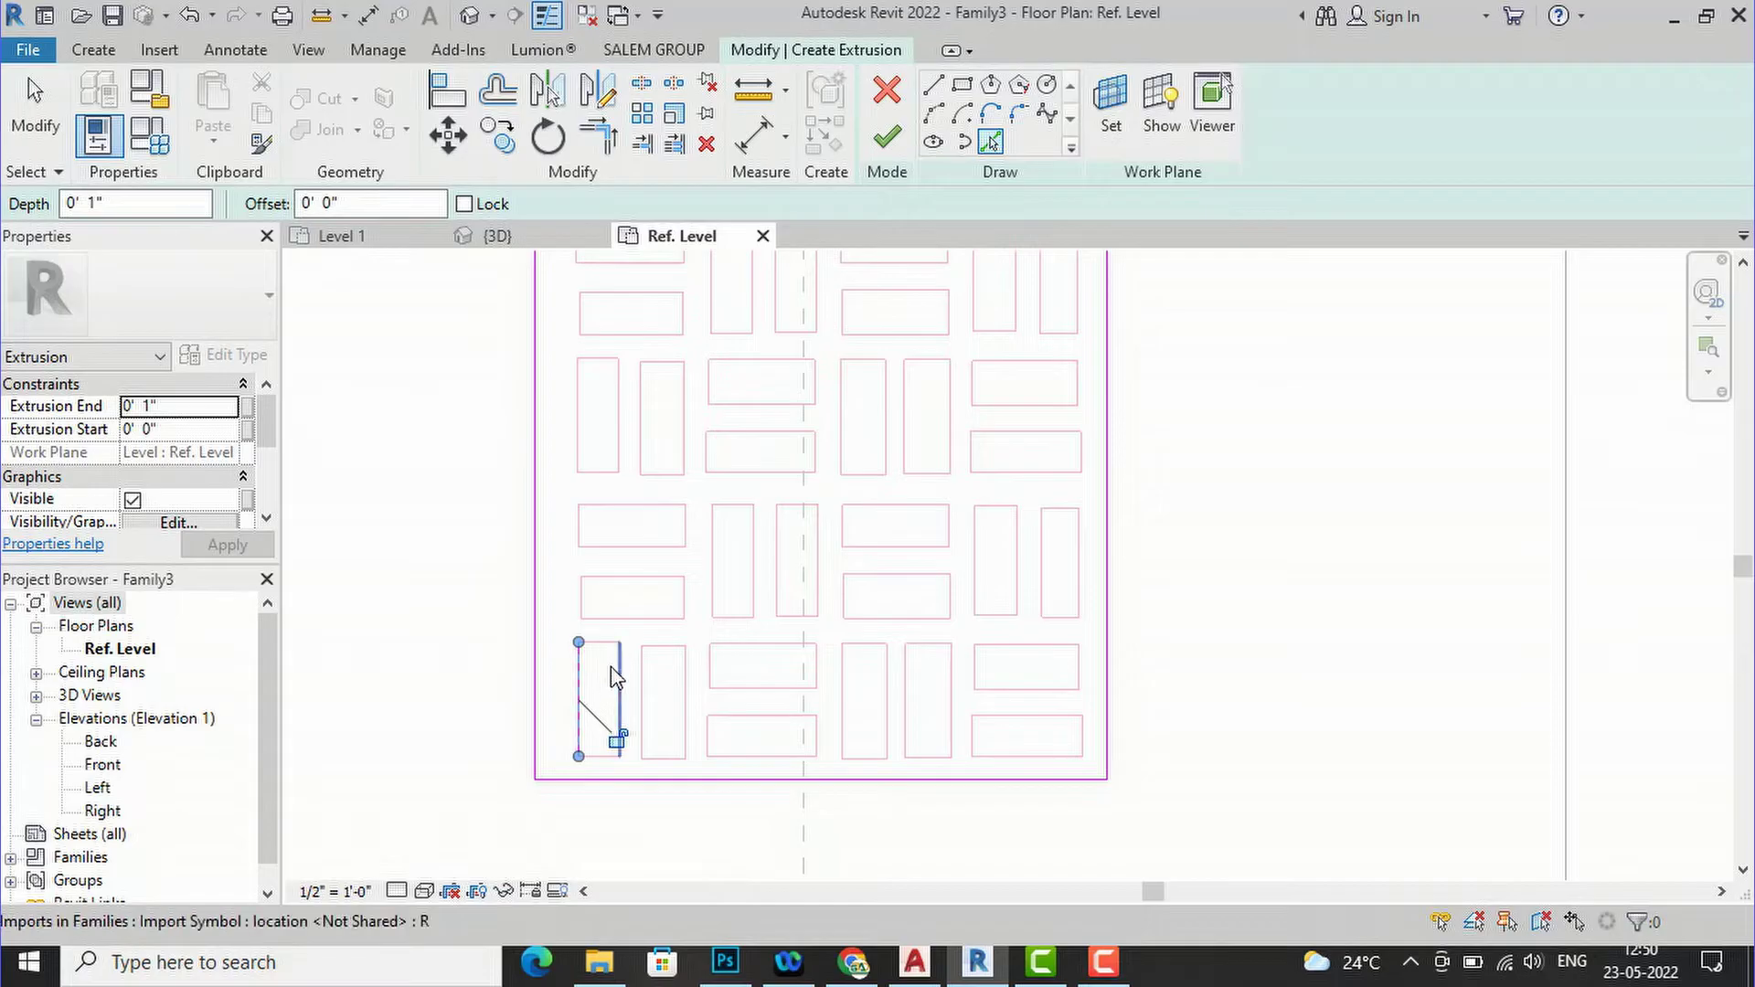
{"action": "left_click", "coordinate": [599, 644]}
{"action": "scroll", "coordinate": [627, 713], "scroll_direction": "up", "scroll_amount": 1}
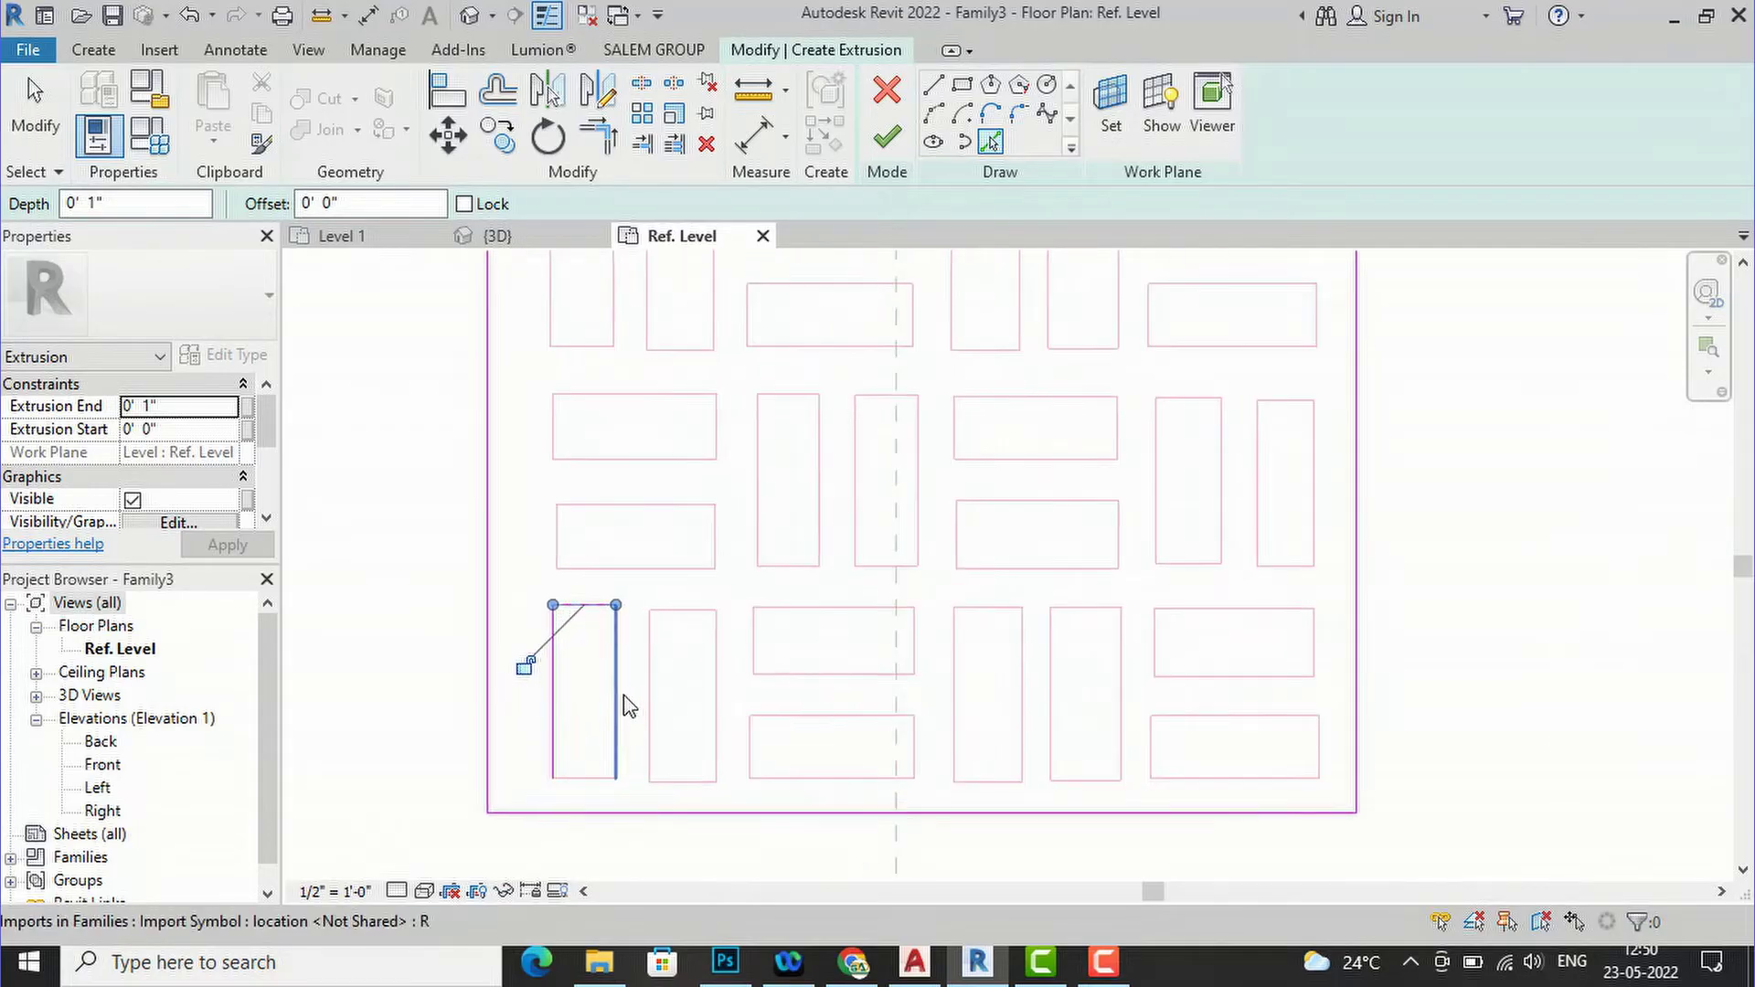
{"action": "left_click", "coordinate": [619, 681]}
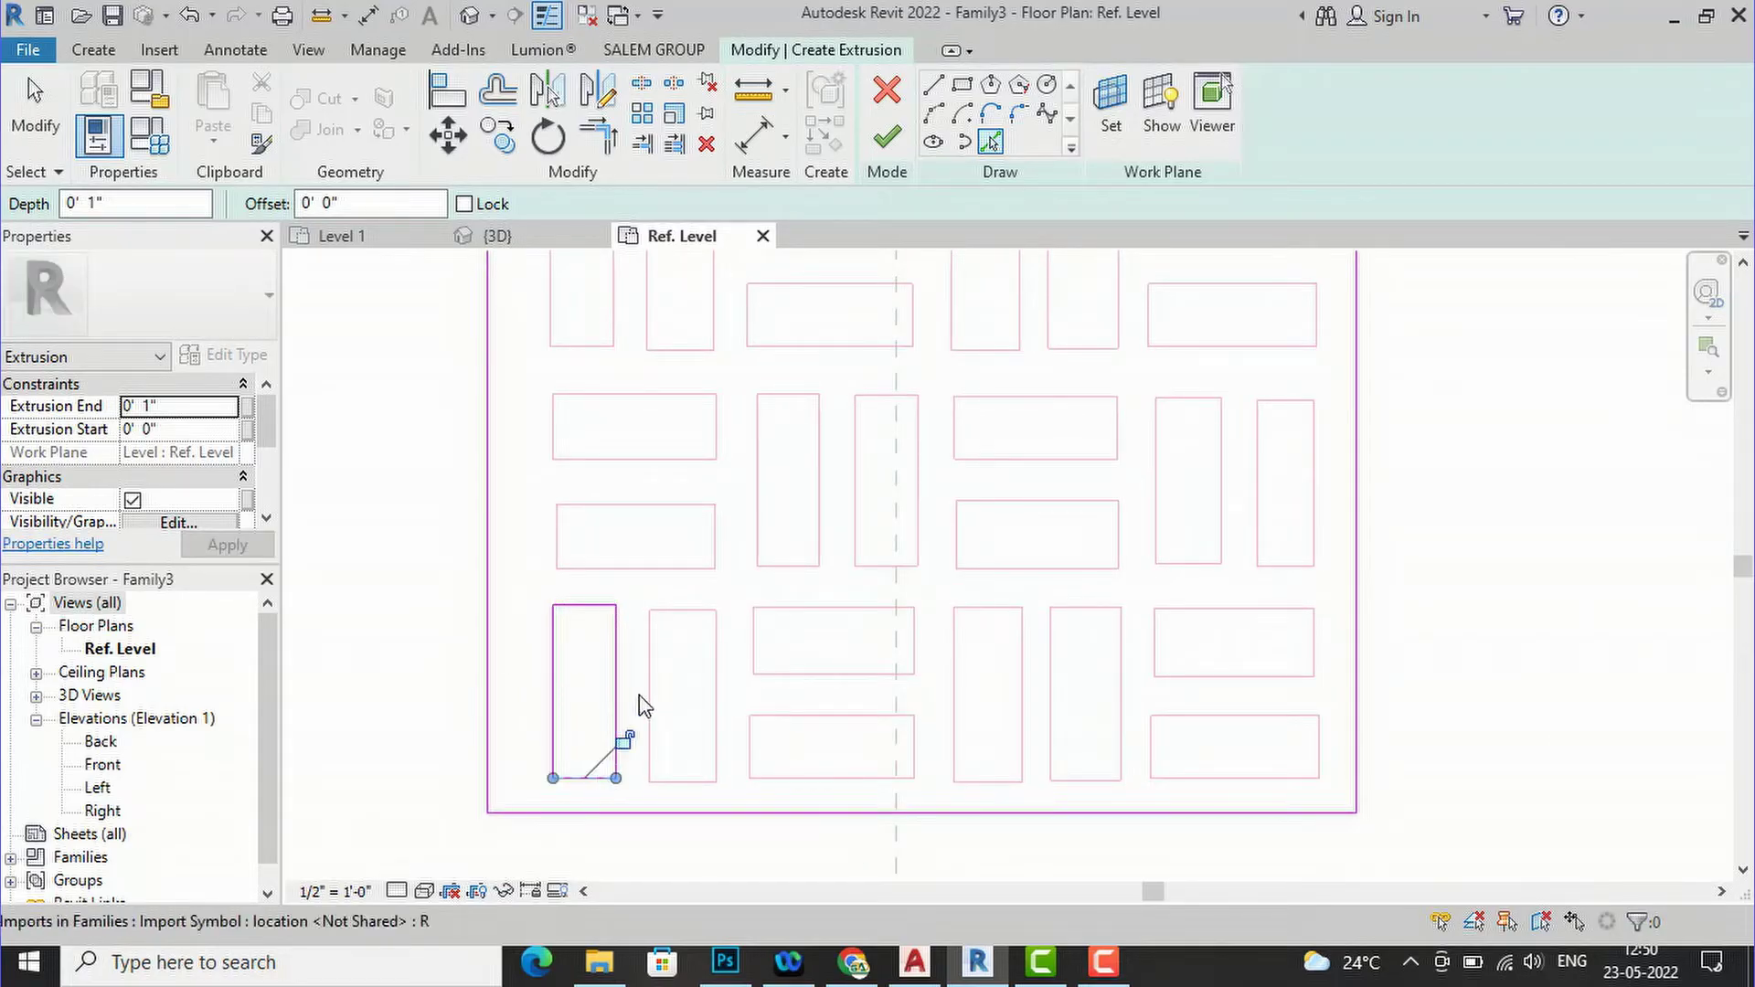
Trace the second rectangular opening's left, top, right and bottom edges.
{"action": "left_click", "coordinate": [650, 672]}
{"action": "left_click", "coordinate": [690, 611]}
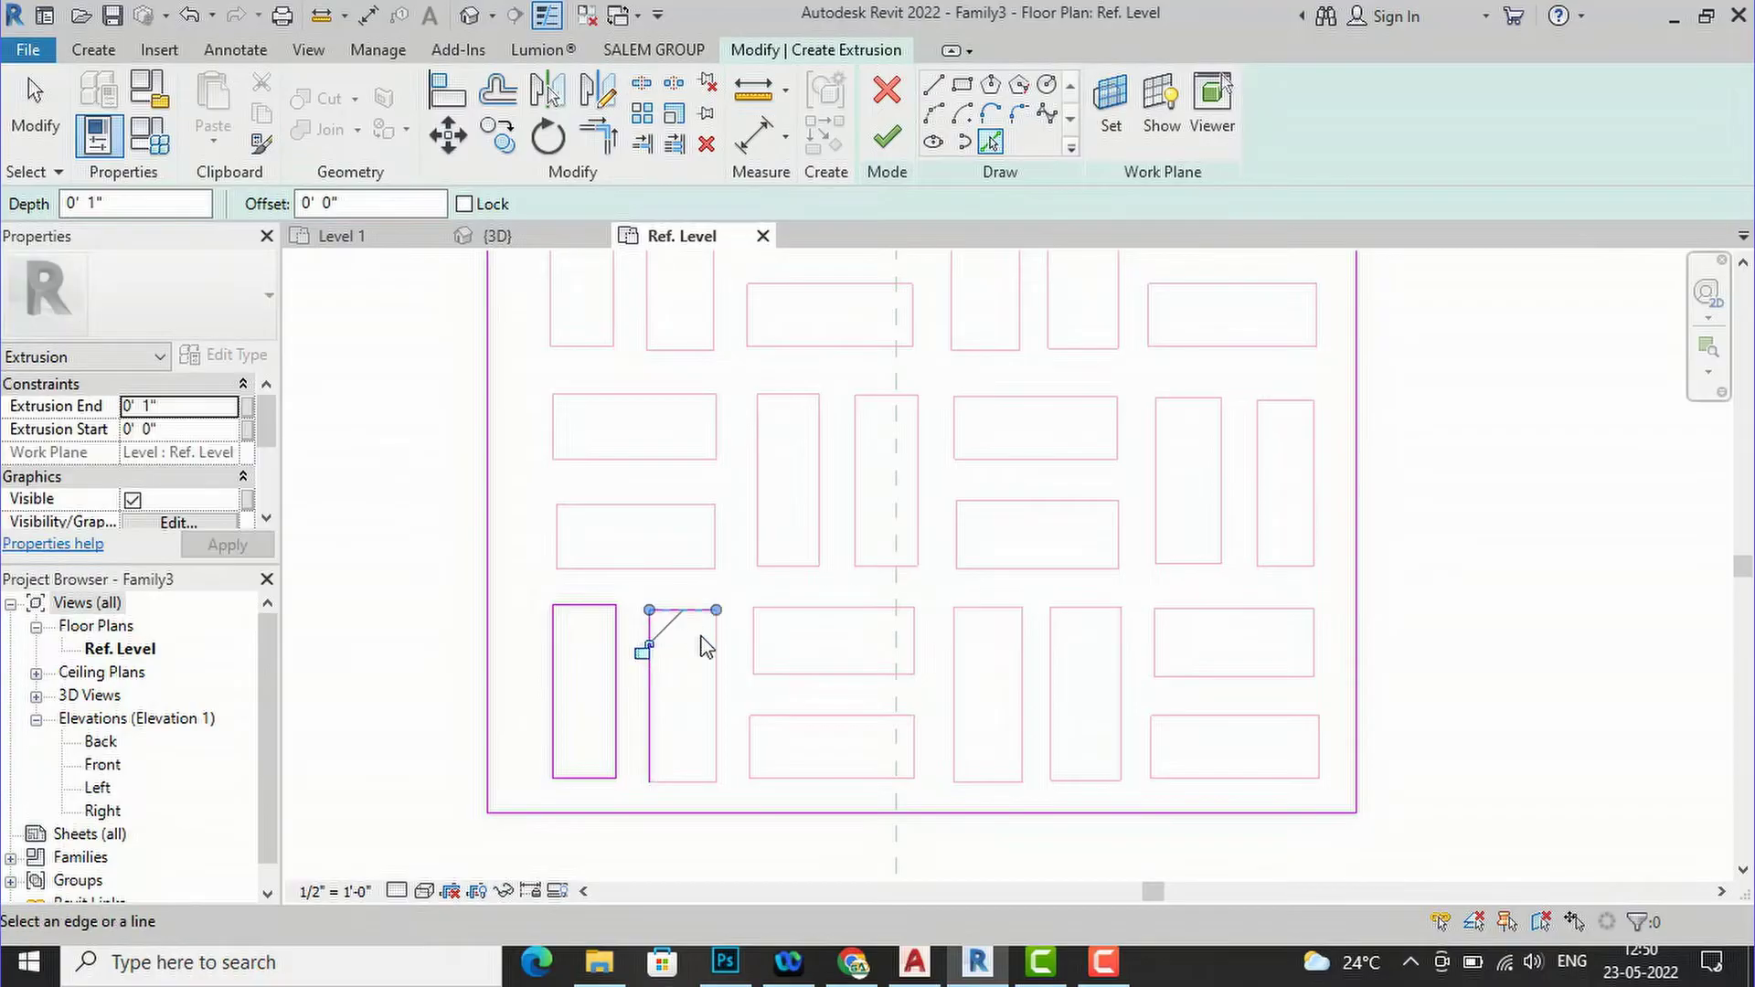
{"action": "left_click", "coordinate": [716, 659]}
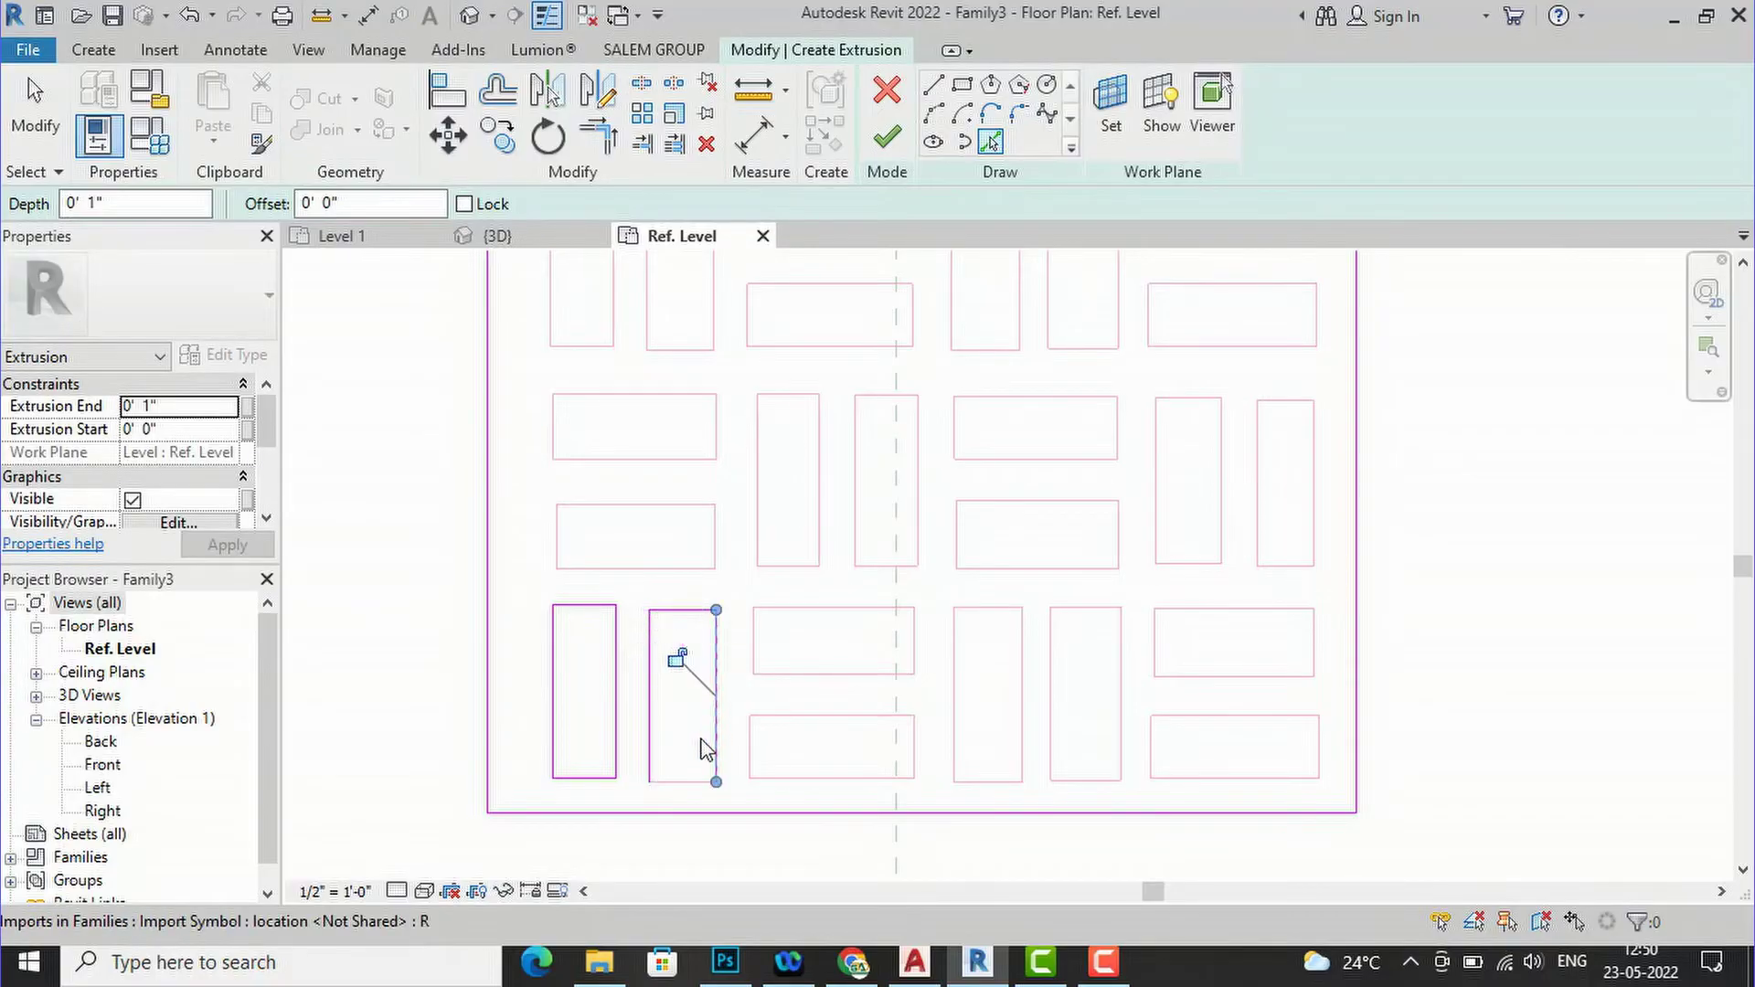
{"action": "left_click", "coordinate": [680, 785]}
{"action": "mouse_move", "coordinate": [1105, 977]}
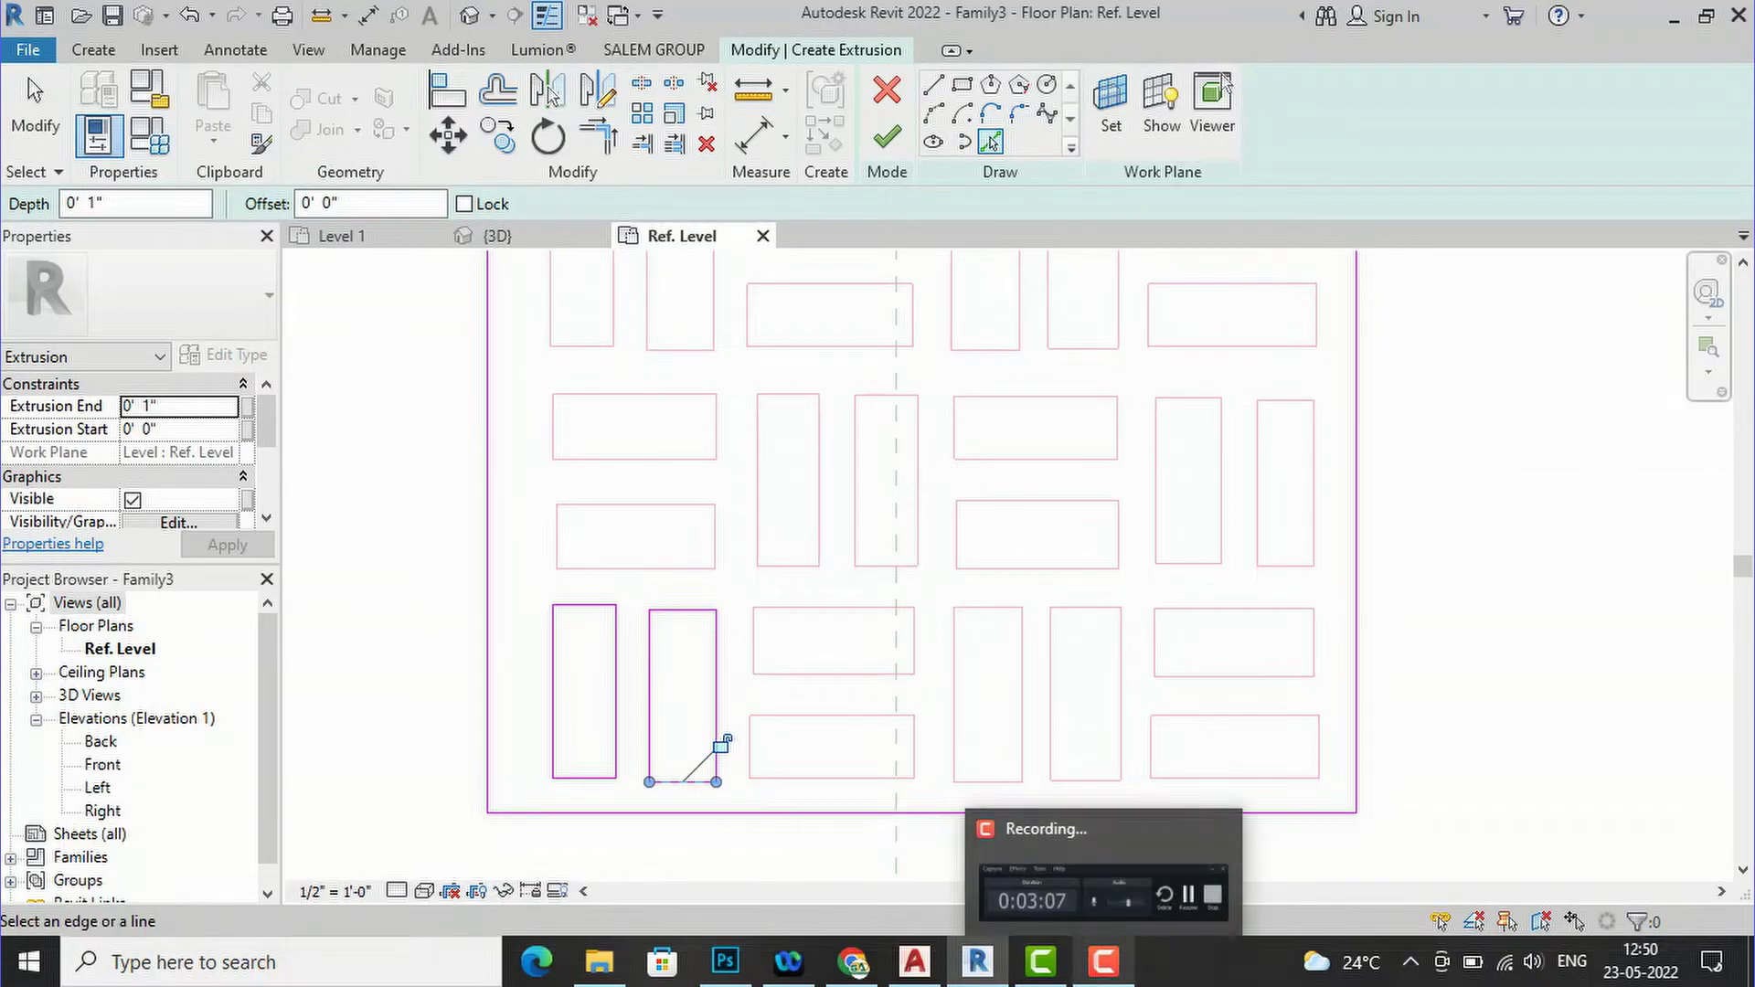
{"action": "left_click", "coordinate": [1104, 976]}
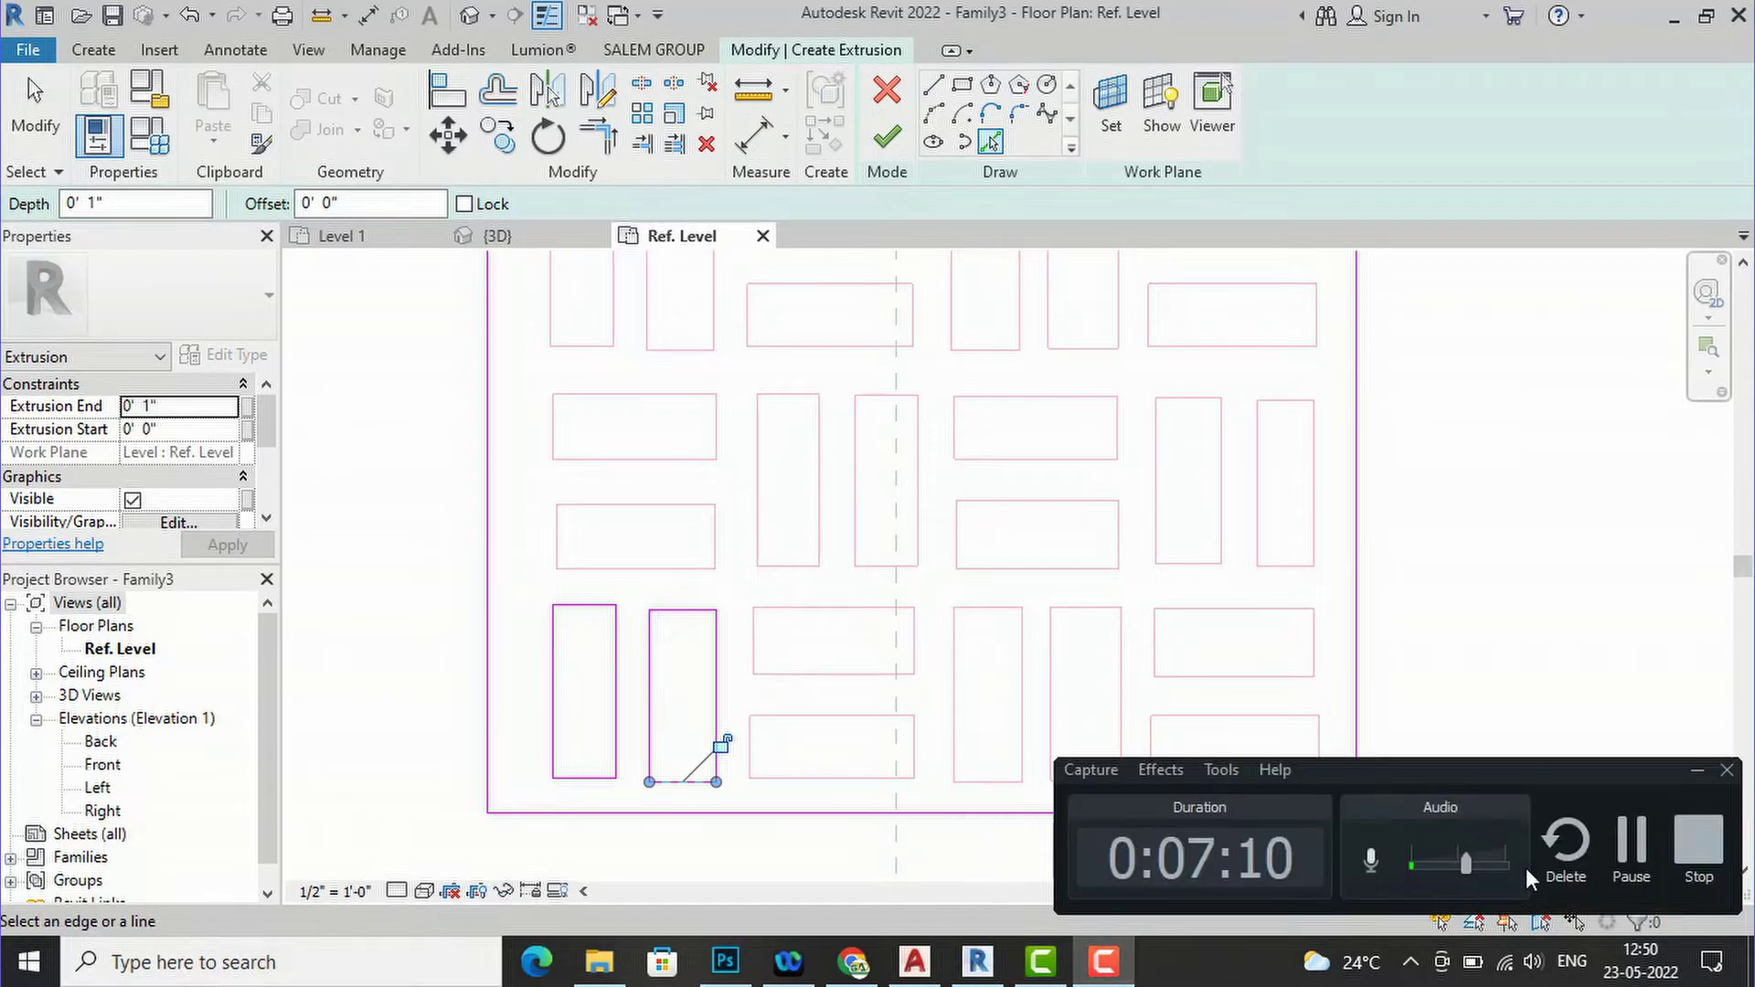
{"action": "left_click", "coordinate": [1630, 845]}
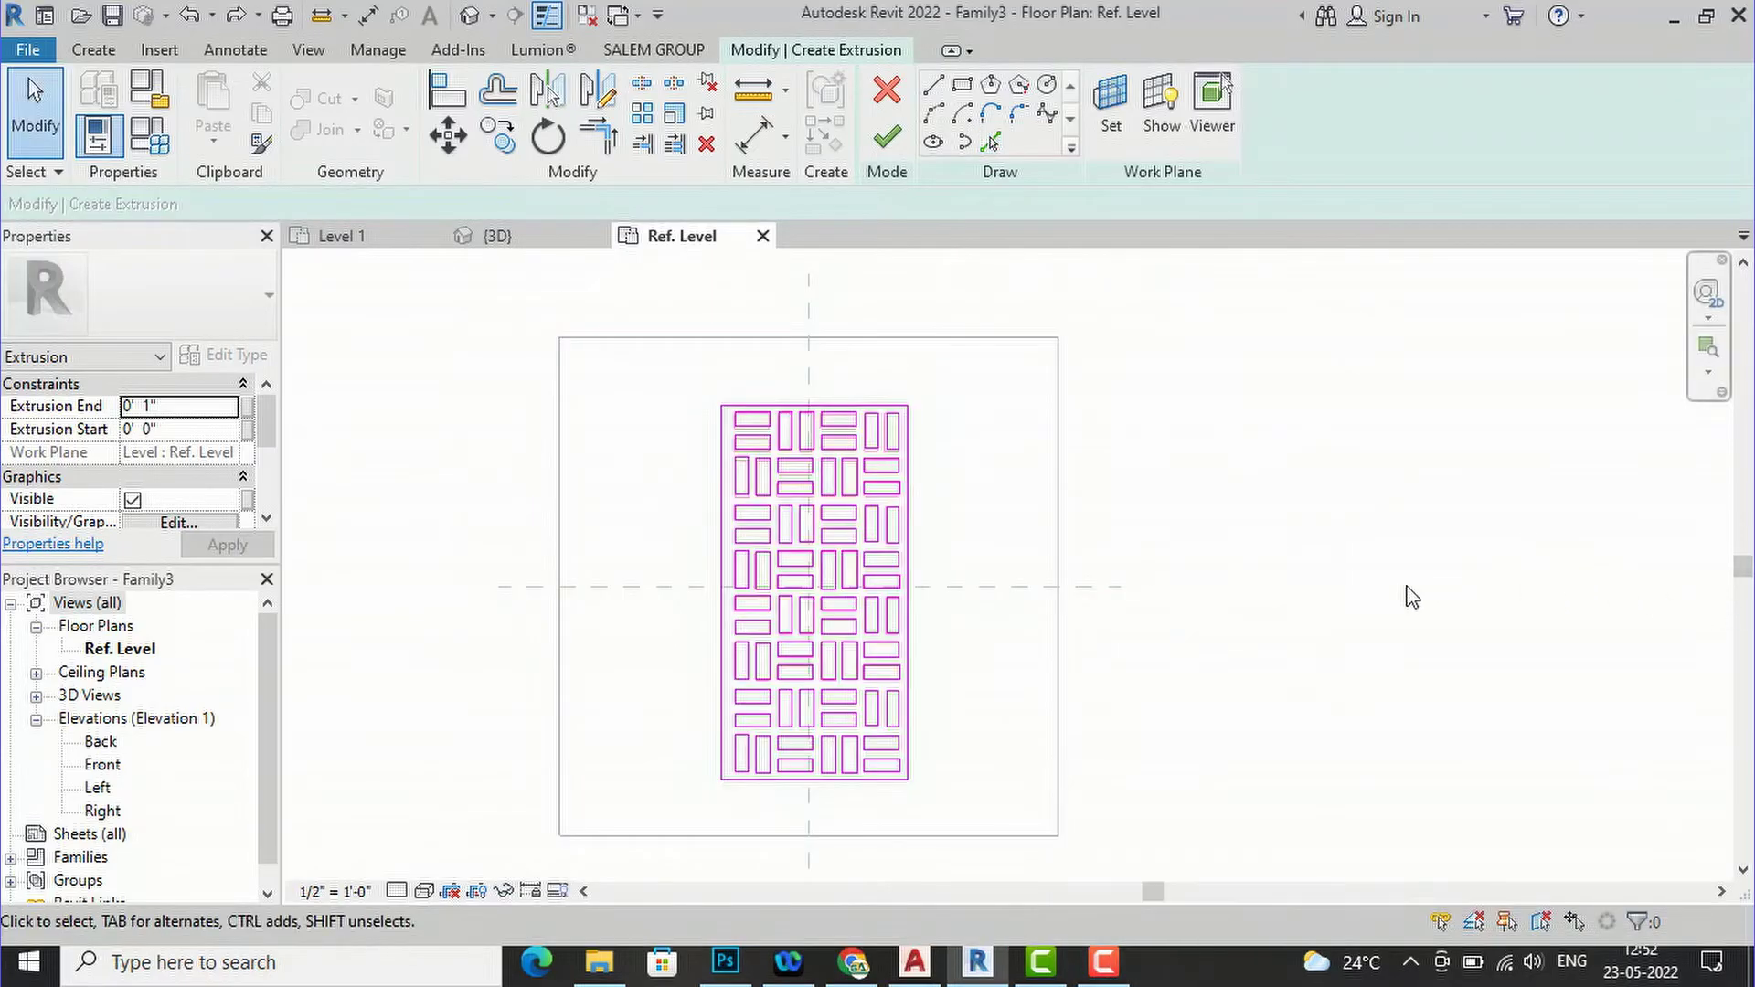
{"action": "scroll", "coordinate": [960, 507], "scroll_direction": "up", "scroll_amount": 1}
{"action": "scroll", "coordinate": [732, 384], "scroll_direction": "up", "scroll_amount": 1}
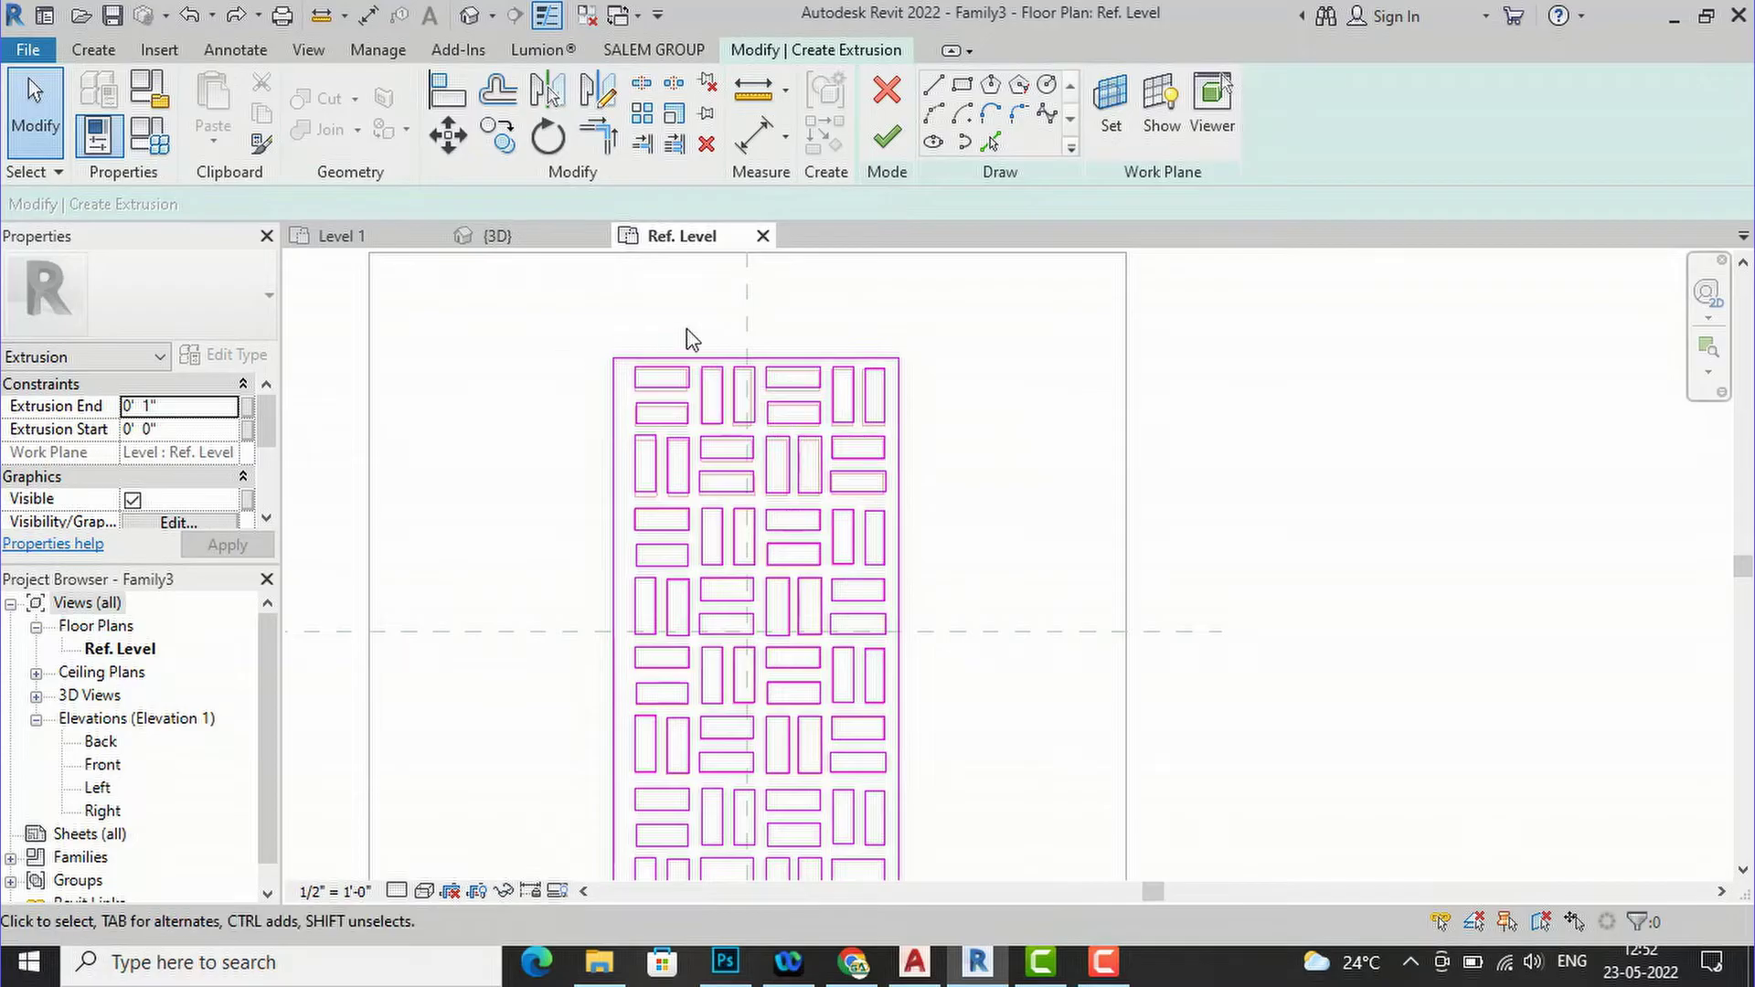
{"action": "scroll", "coordinate": [751, 357], "scroll_direction": "down", "scroll_amount": 1}
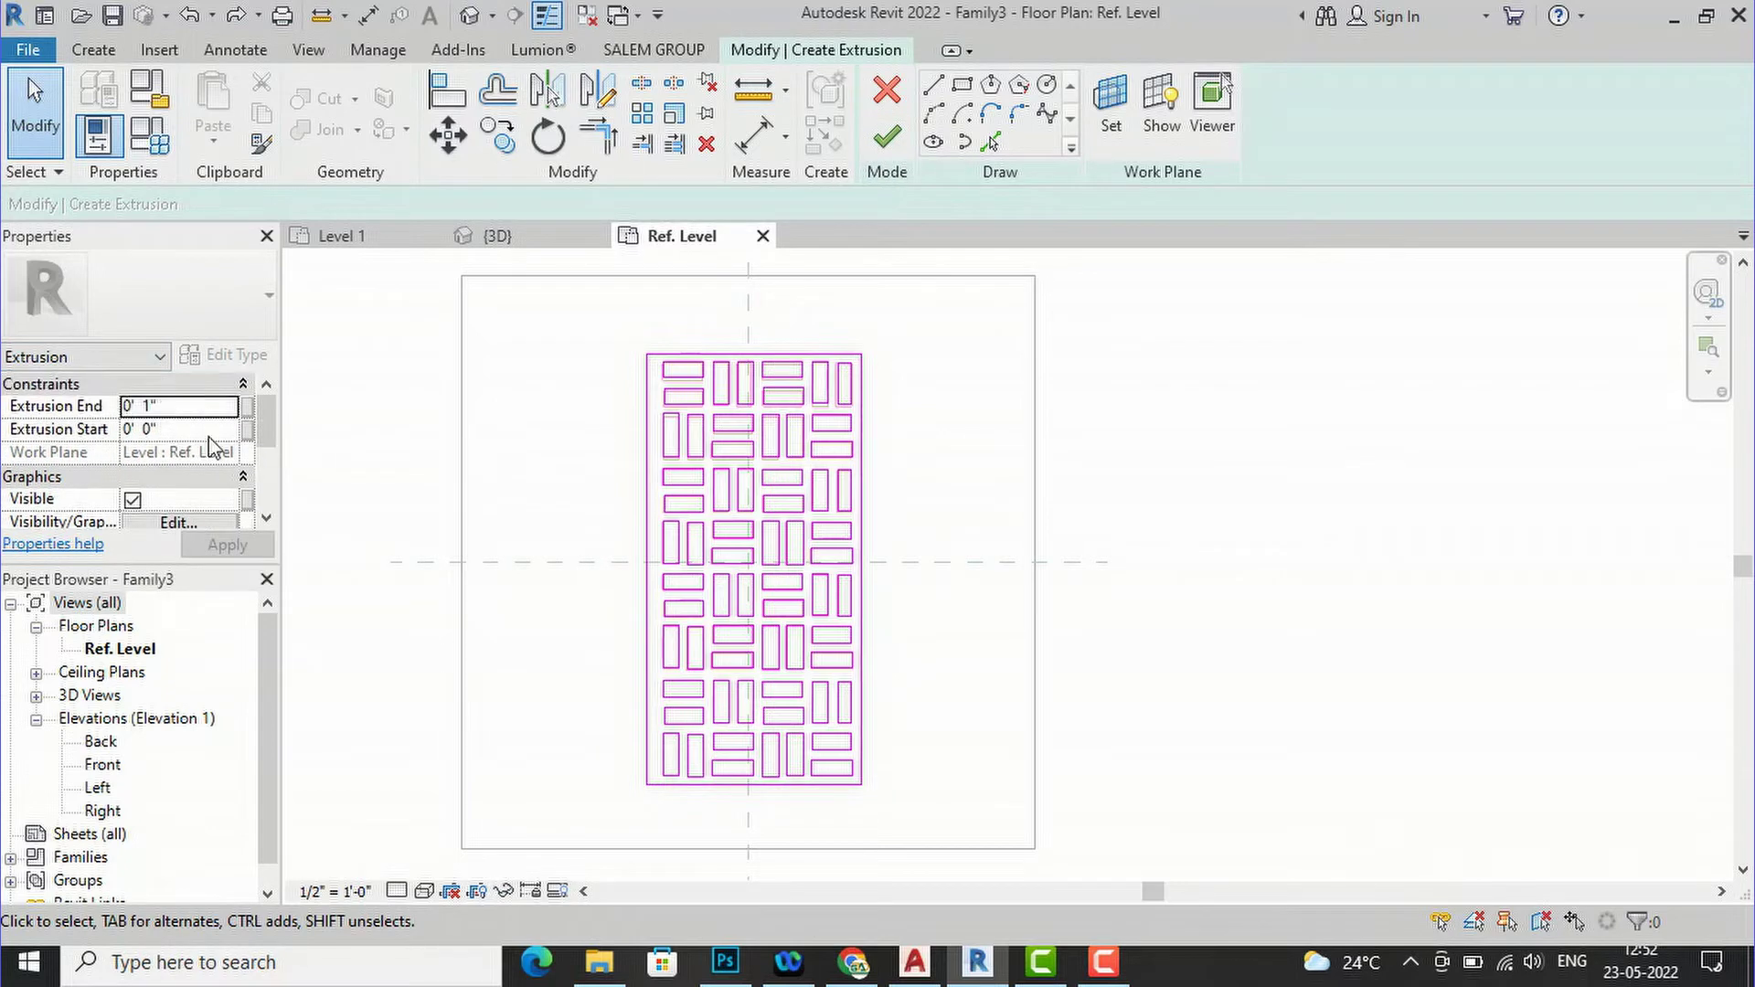
{"action": "scroll", "coordinate": [223, 452], "scroll_direction": "down", "scroll_amount": 2}
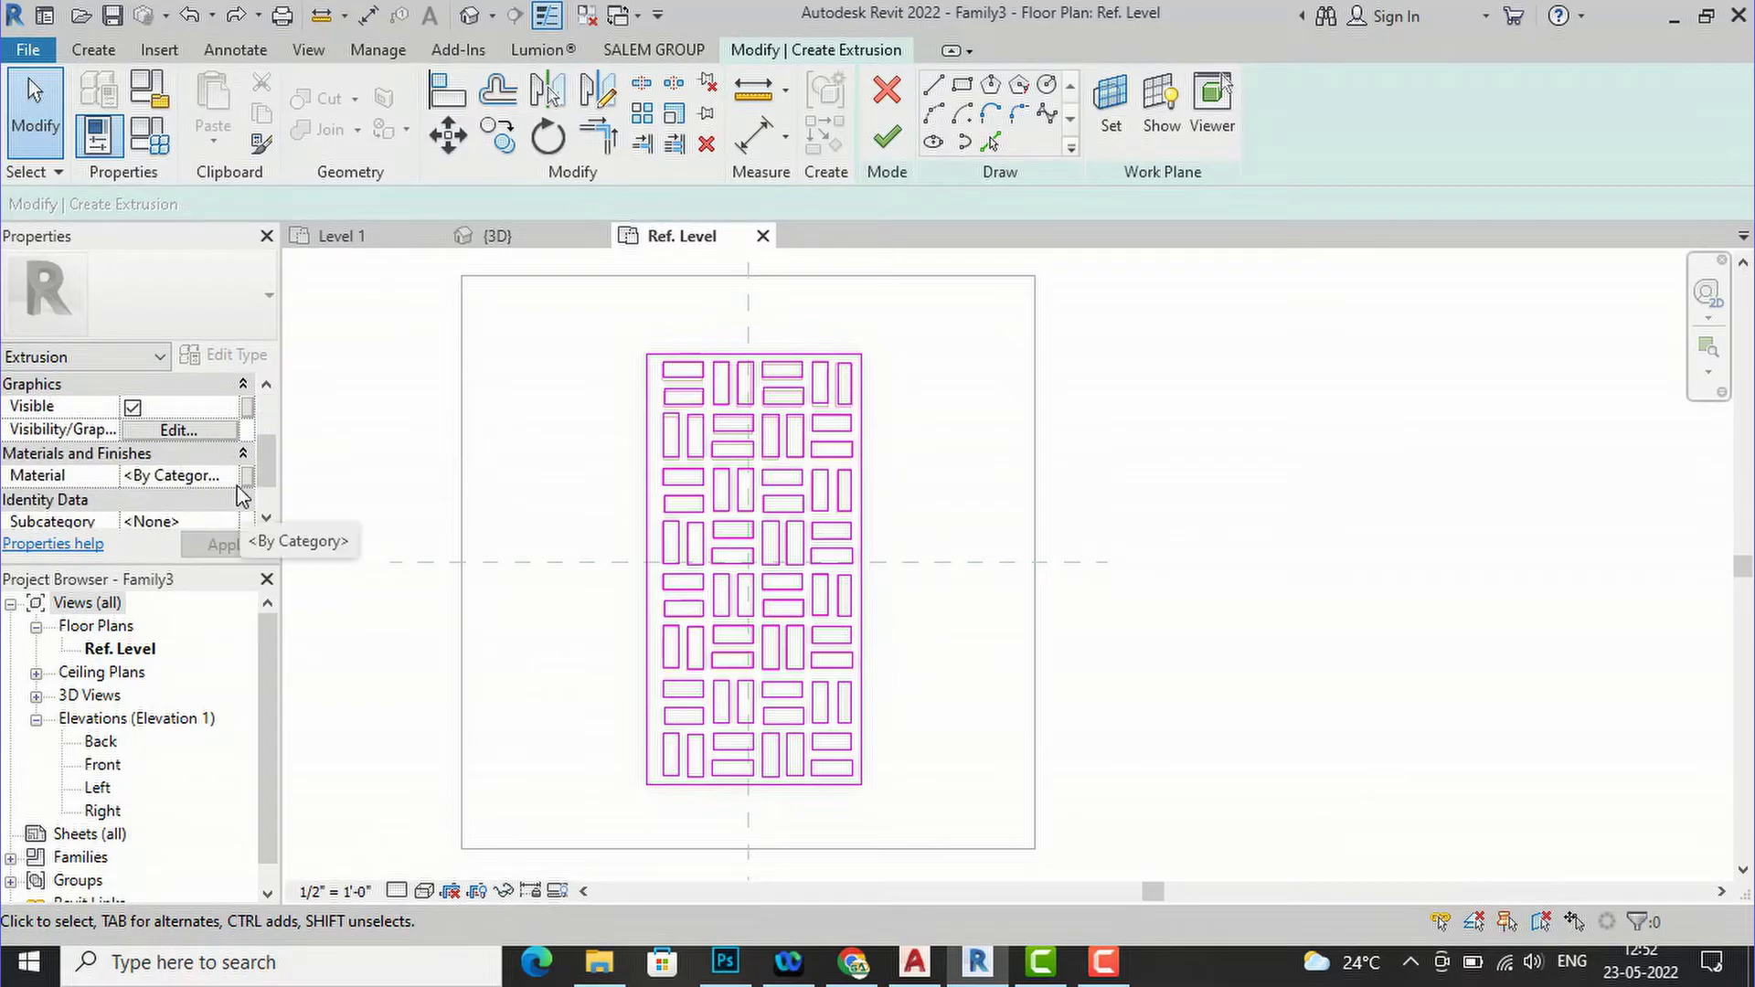
Create a new blank material for the extrusion's Material property.
{"action": "left_click", "coordinate": [230, 479]}
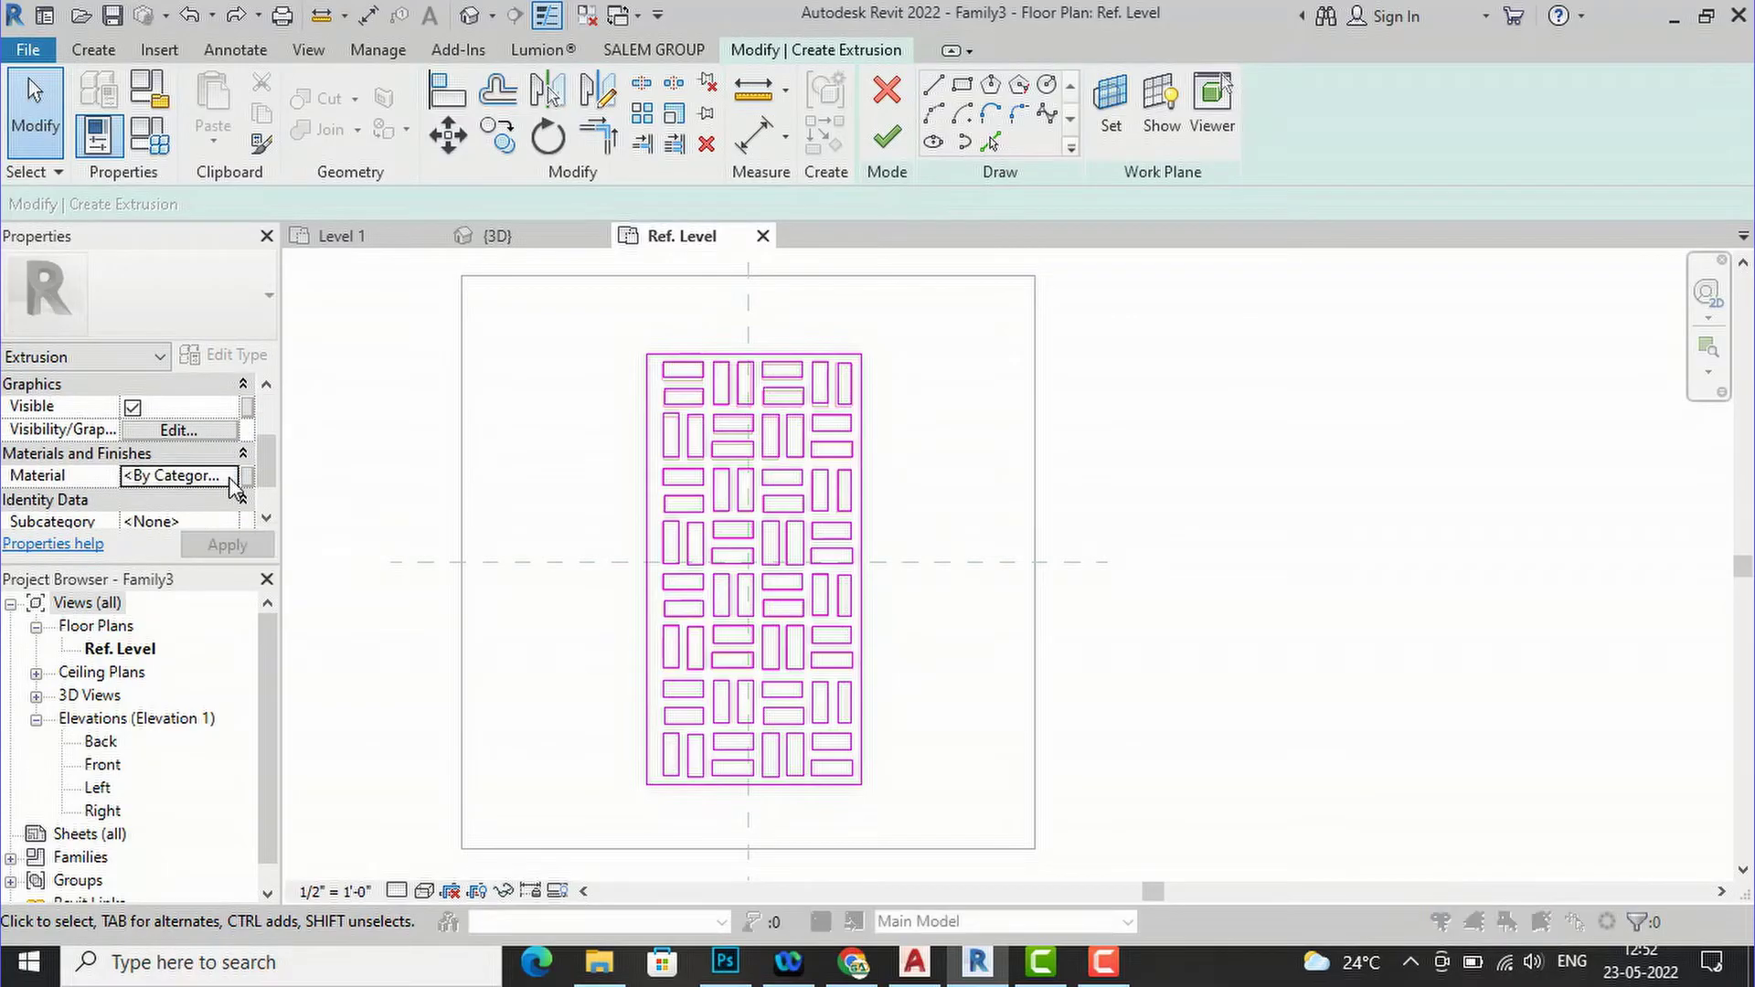
{"action": "left_click", "coordinate": [243, 477]}
{"action": "left_click", "coordinate": [463, 772]}
{"action": "left_click", "coordinate": [498, 796]}
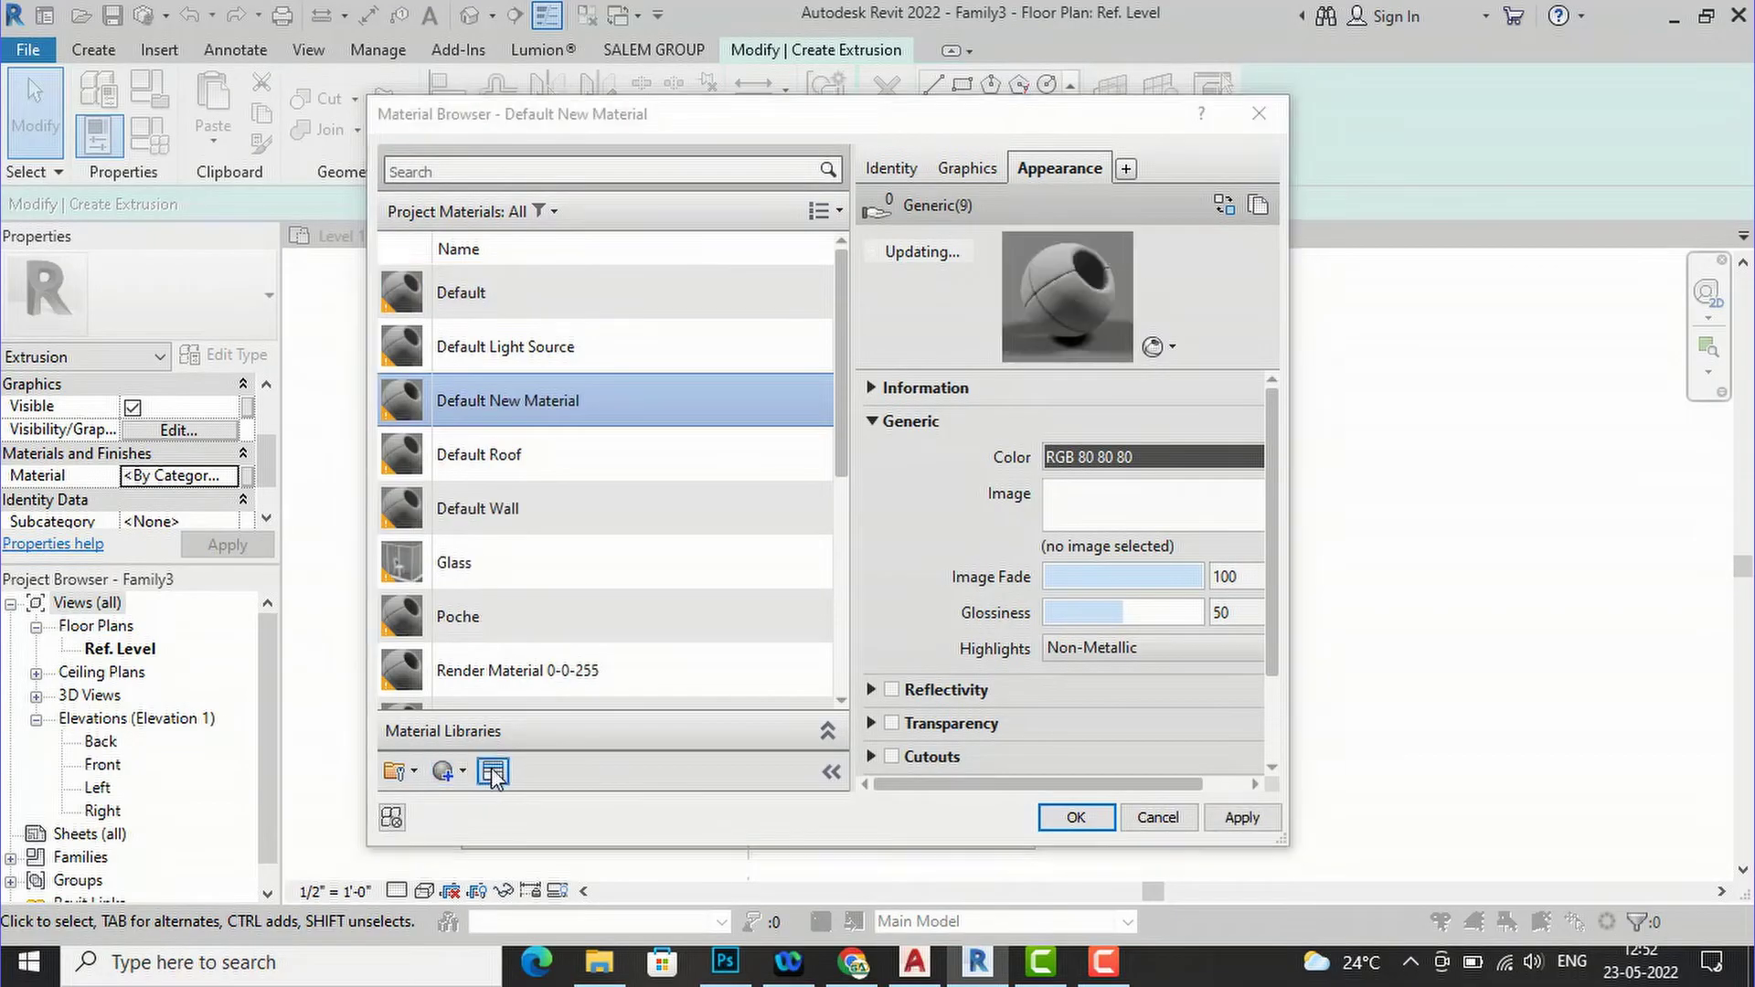
Give the new material the Paint - Enamel Glossy (White) appearance and confirm it.
{"action": "left_click", "coordinate": [492, 773]}
{"action": "scroll", "coordinate": [1344, 658], "scroll_direction": "down", "scroll_amount": 5}
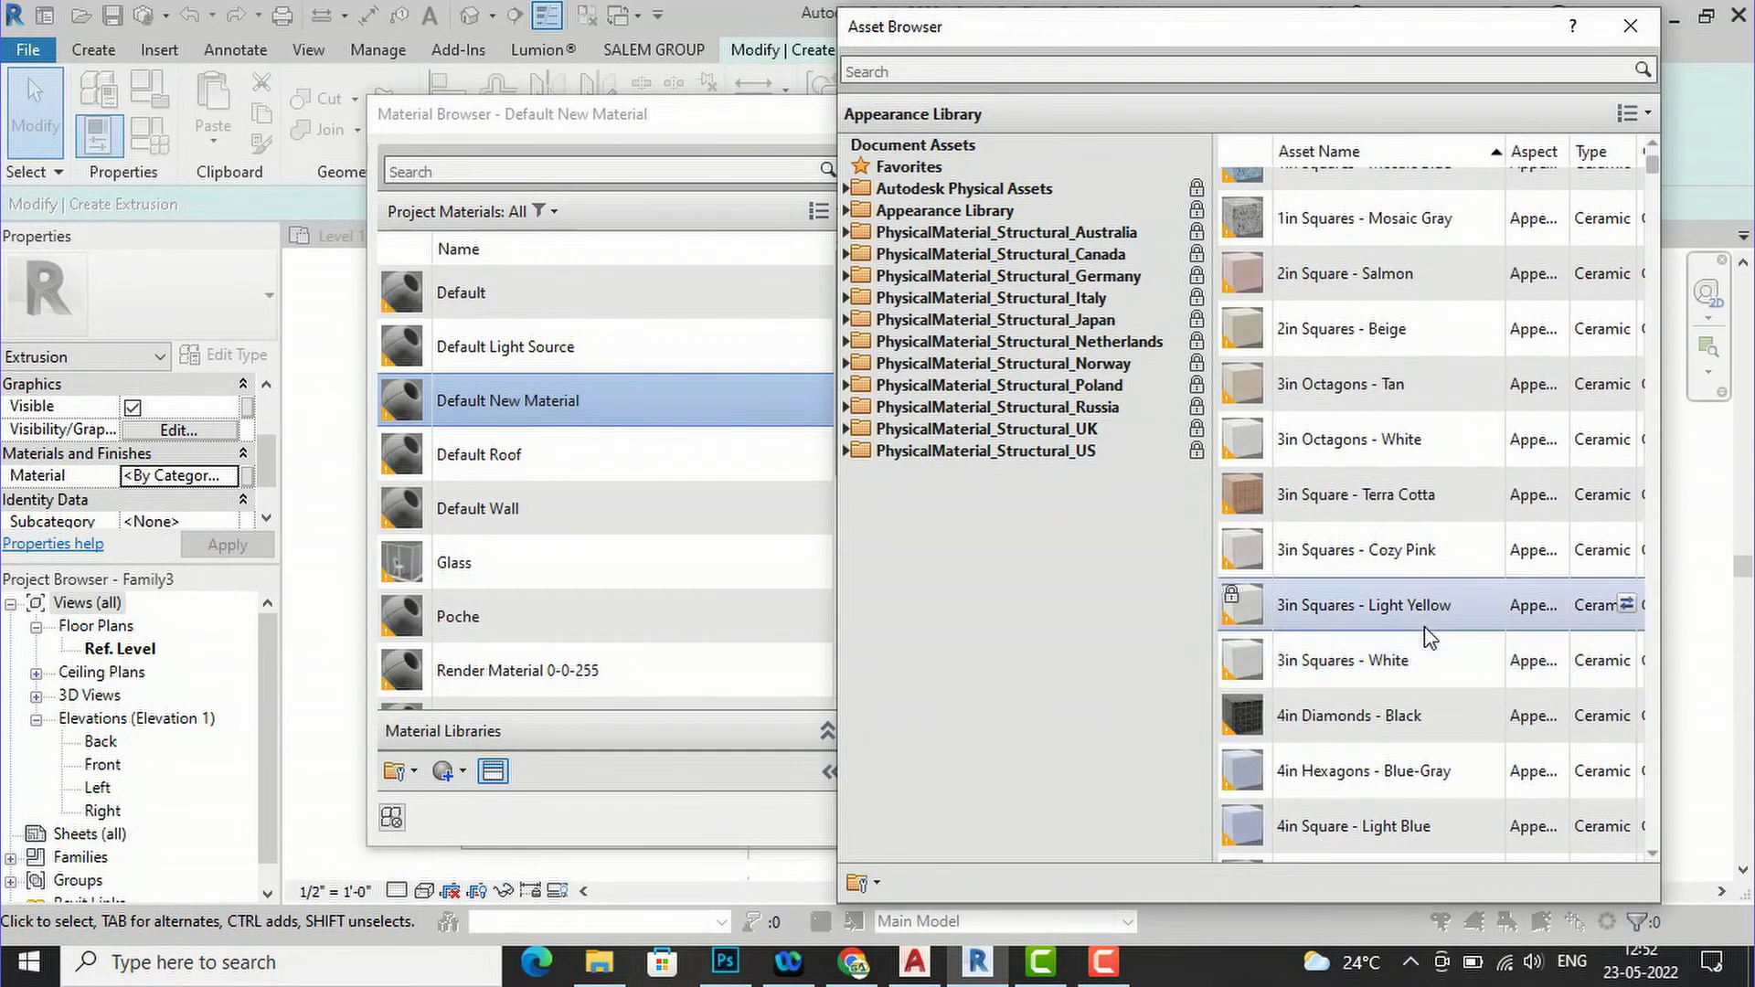
{"action": "scroll", "coordinate": [1431, 639], "scroll_direction": "up", "scroll_amount": 5}
{"action": "left_click", "coordinate": [915, 70]}
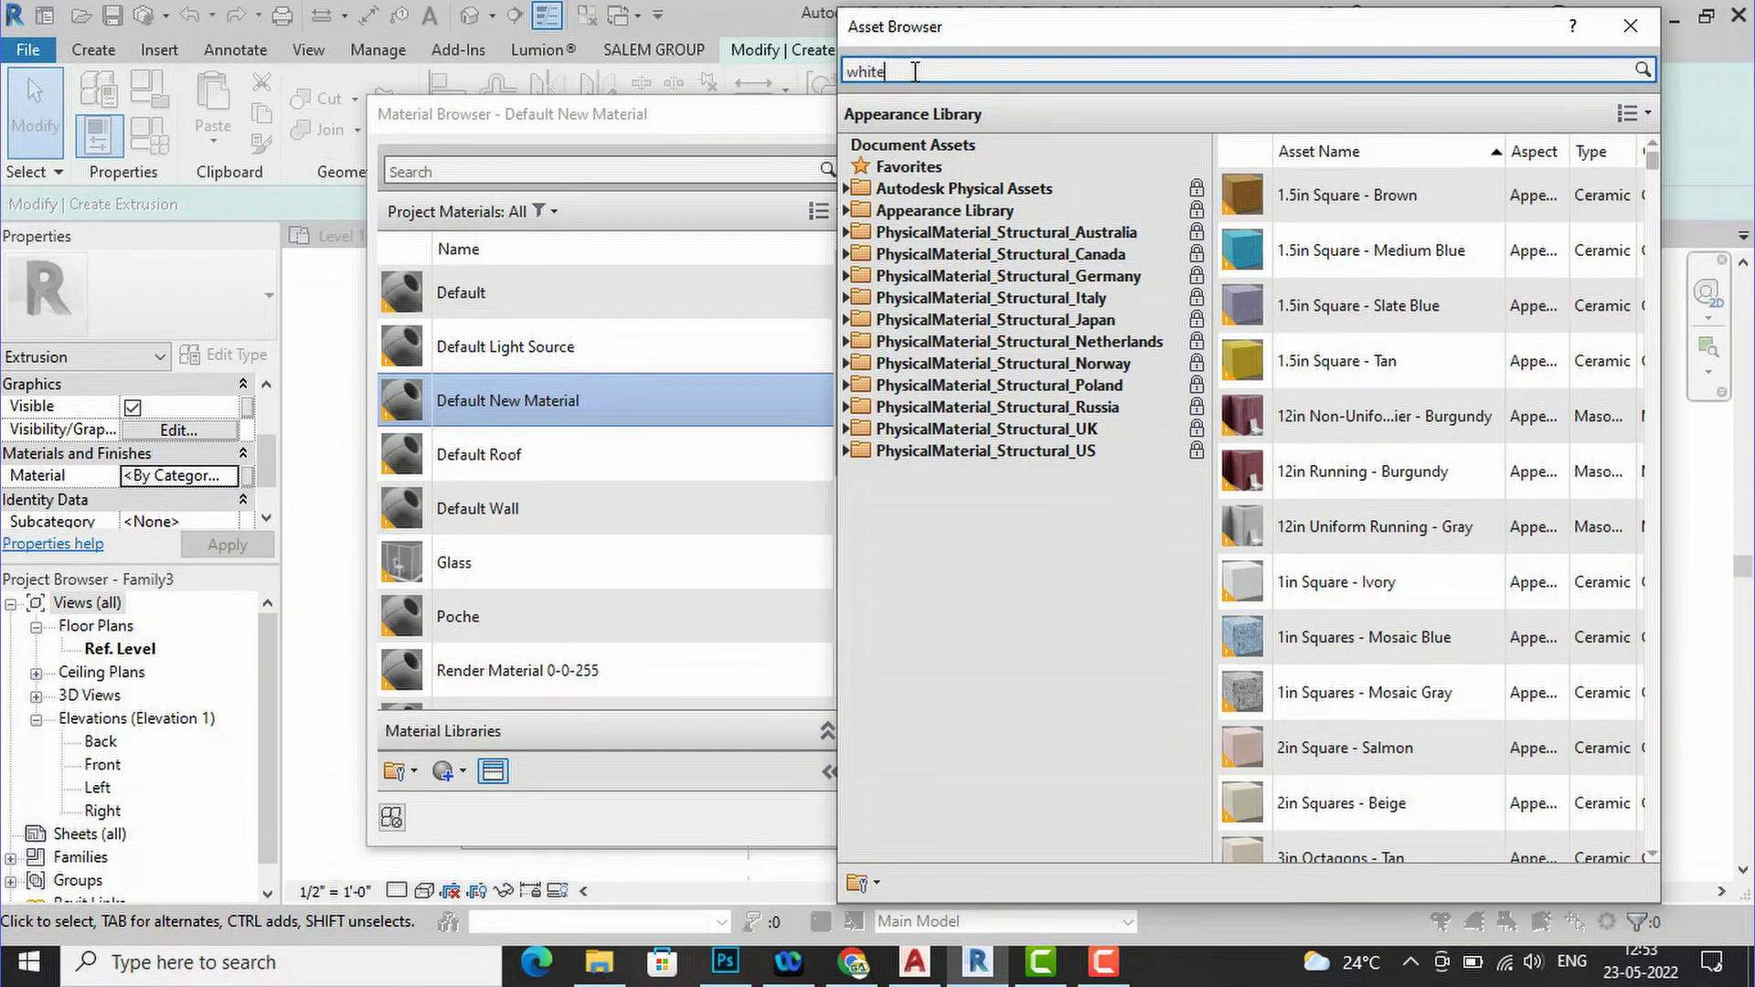
{"action": "key", "text": "Return"}
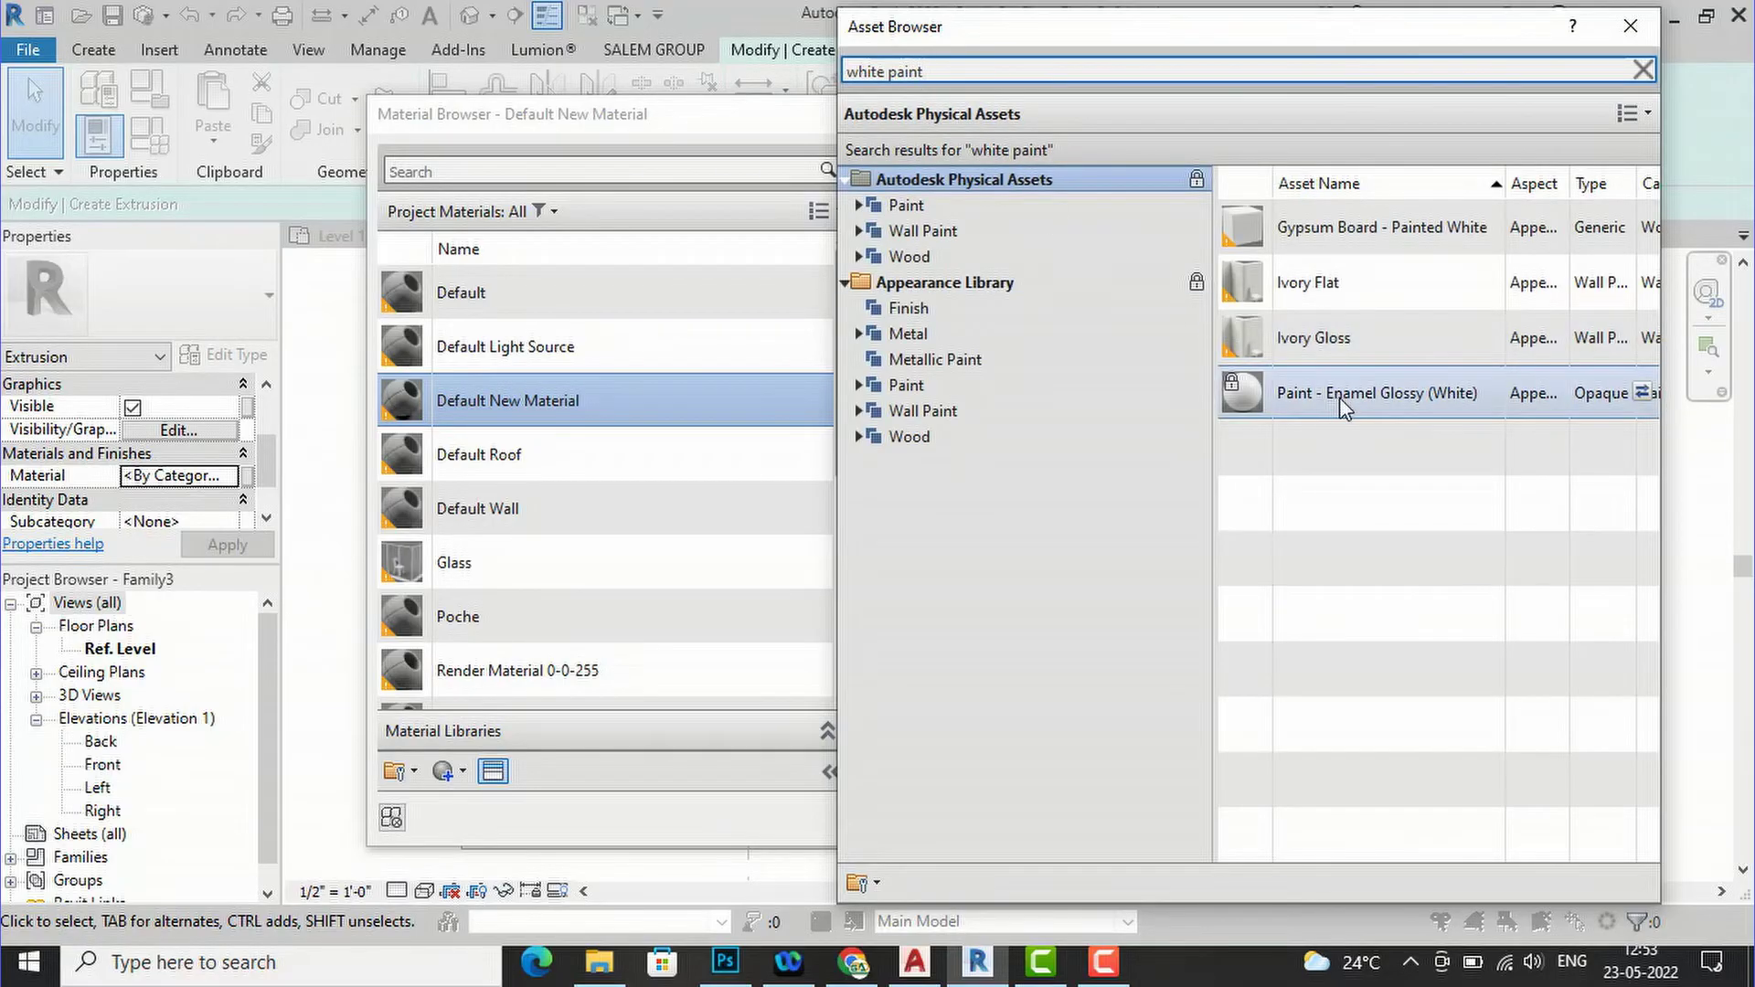
{"action": "double_click", "coordinate": [1341, 407]}
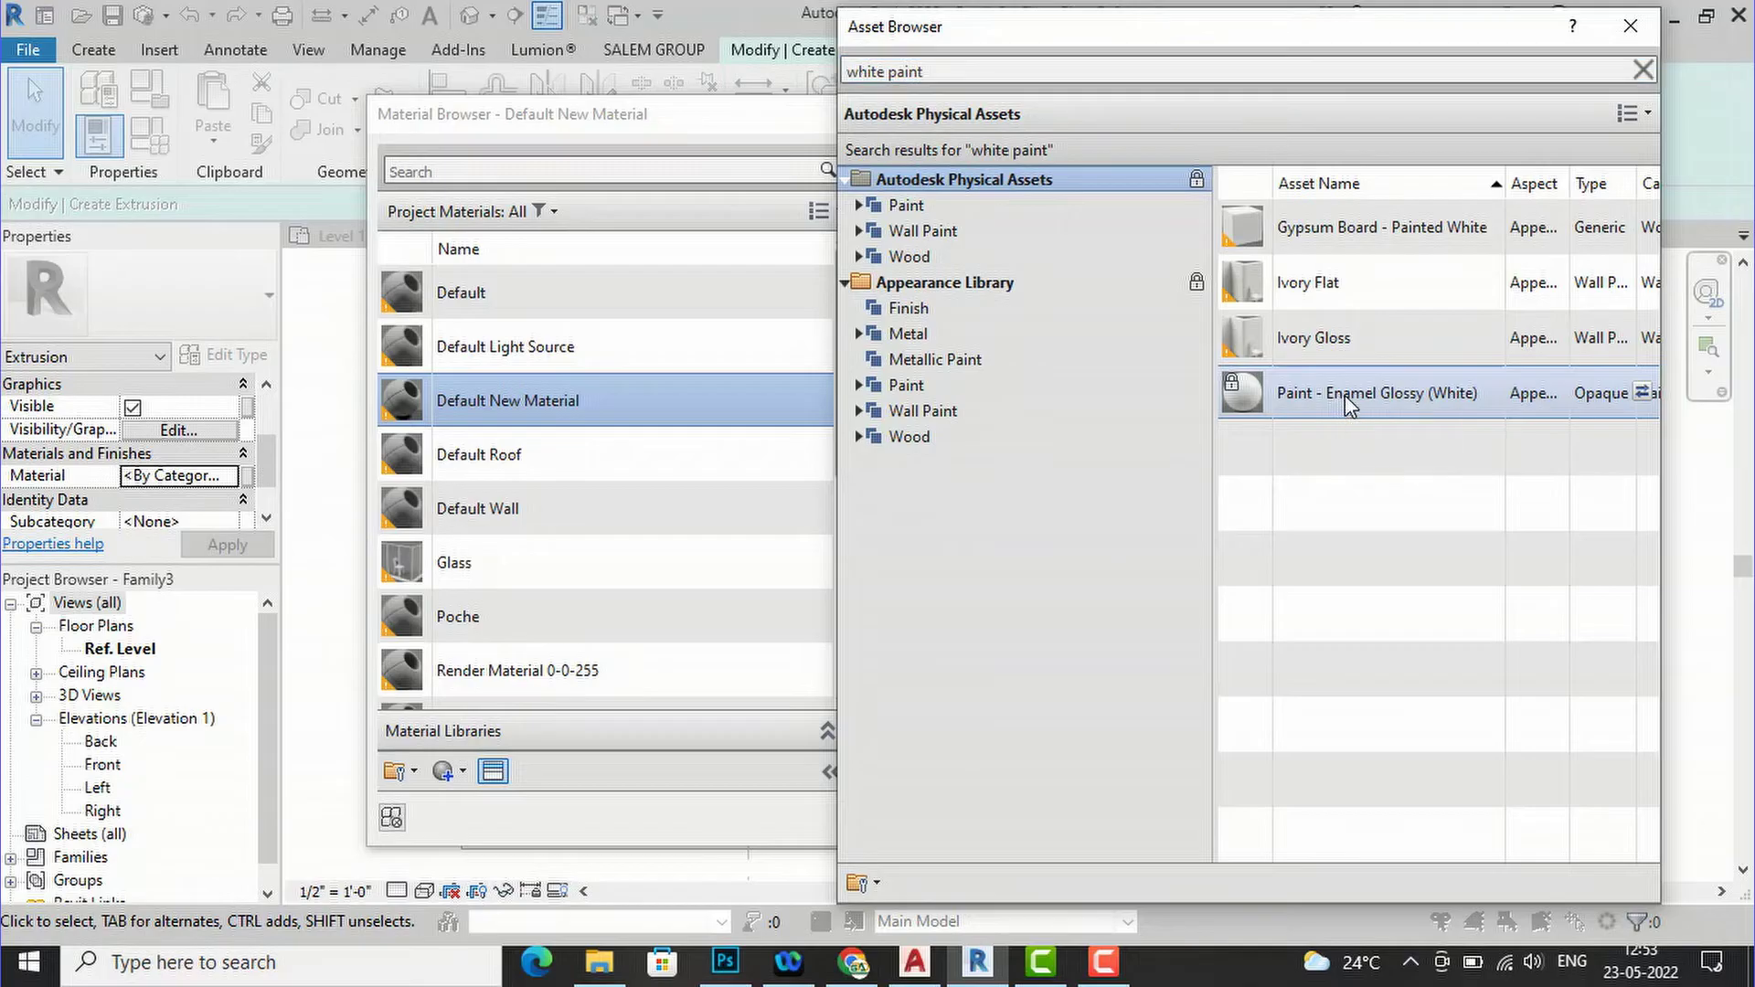
{"action": "left_click", "coordinate": [1631, 25]}
{"action": "left_click", "coordinate": [1236, 818]}
{"action": "left_click", "coordinate": [1077, 818]}
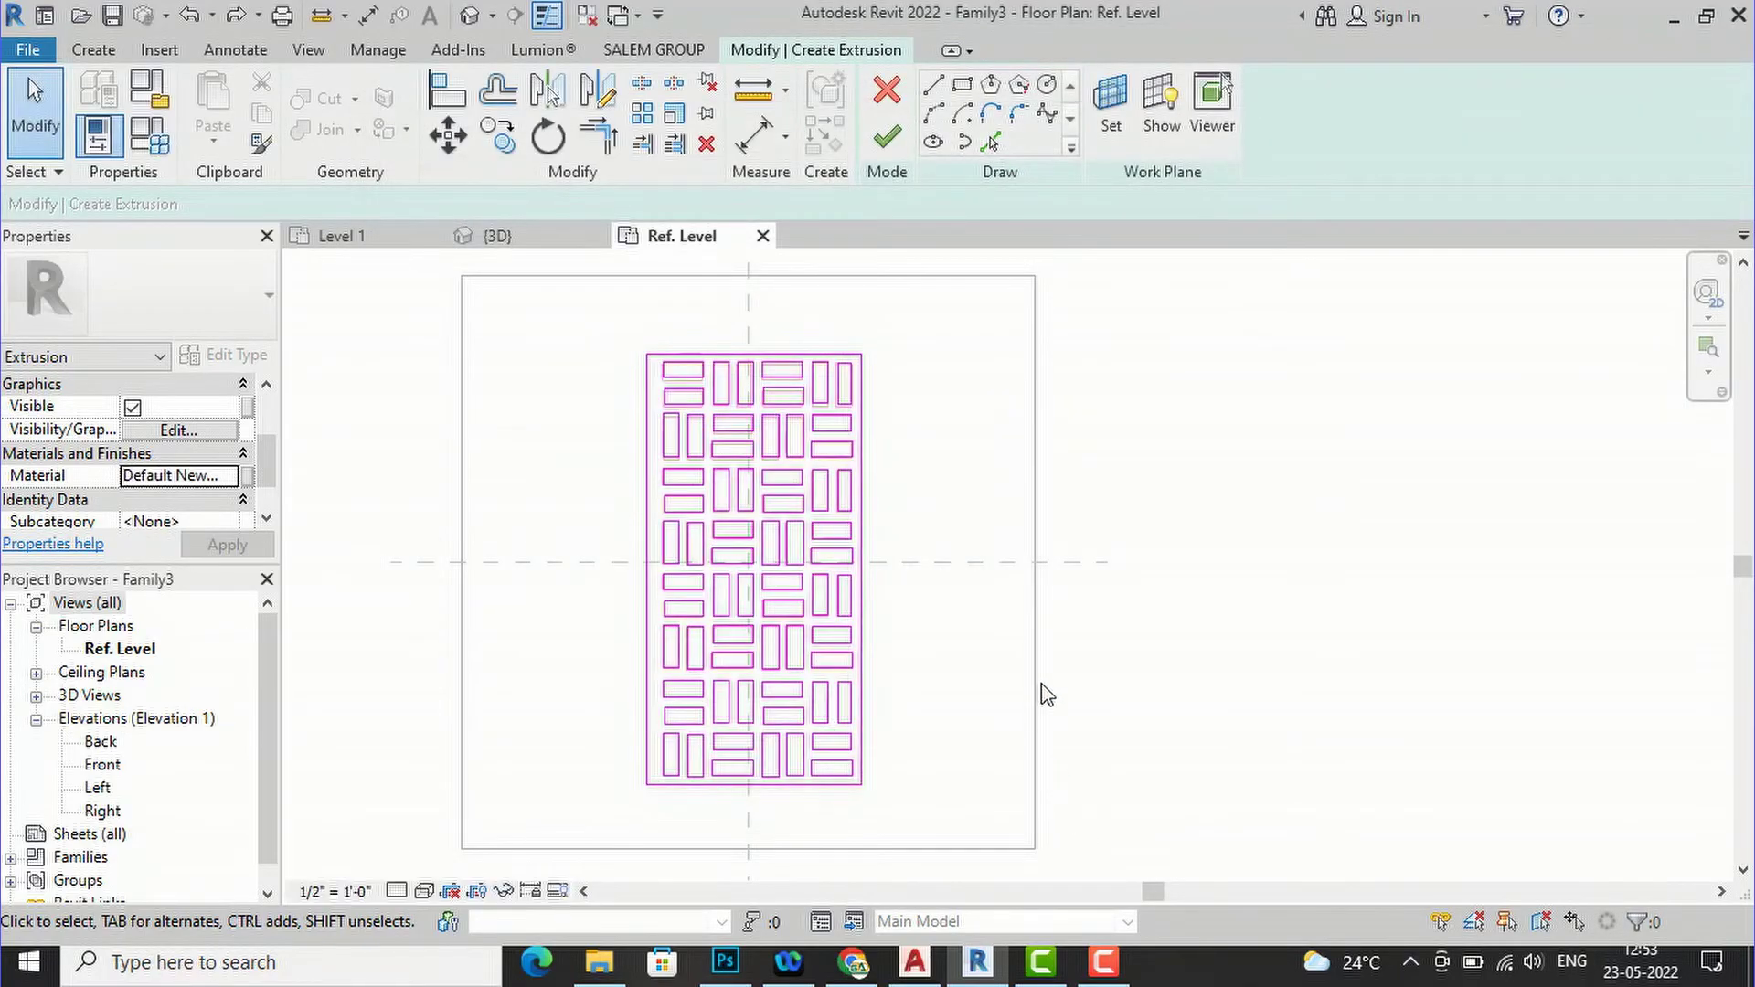
Finish the extrusion sketch and view the 1-inch perforated panel in Default 3D View.
{"action": "left_click", "coordinate": [887, 137]}
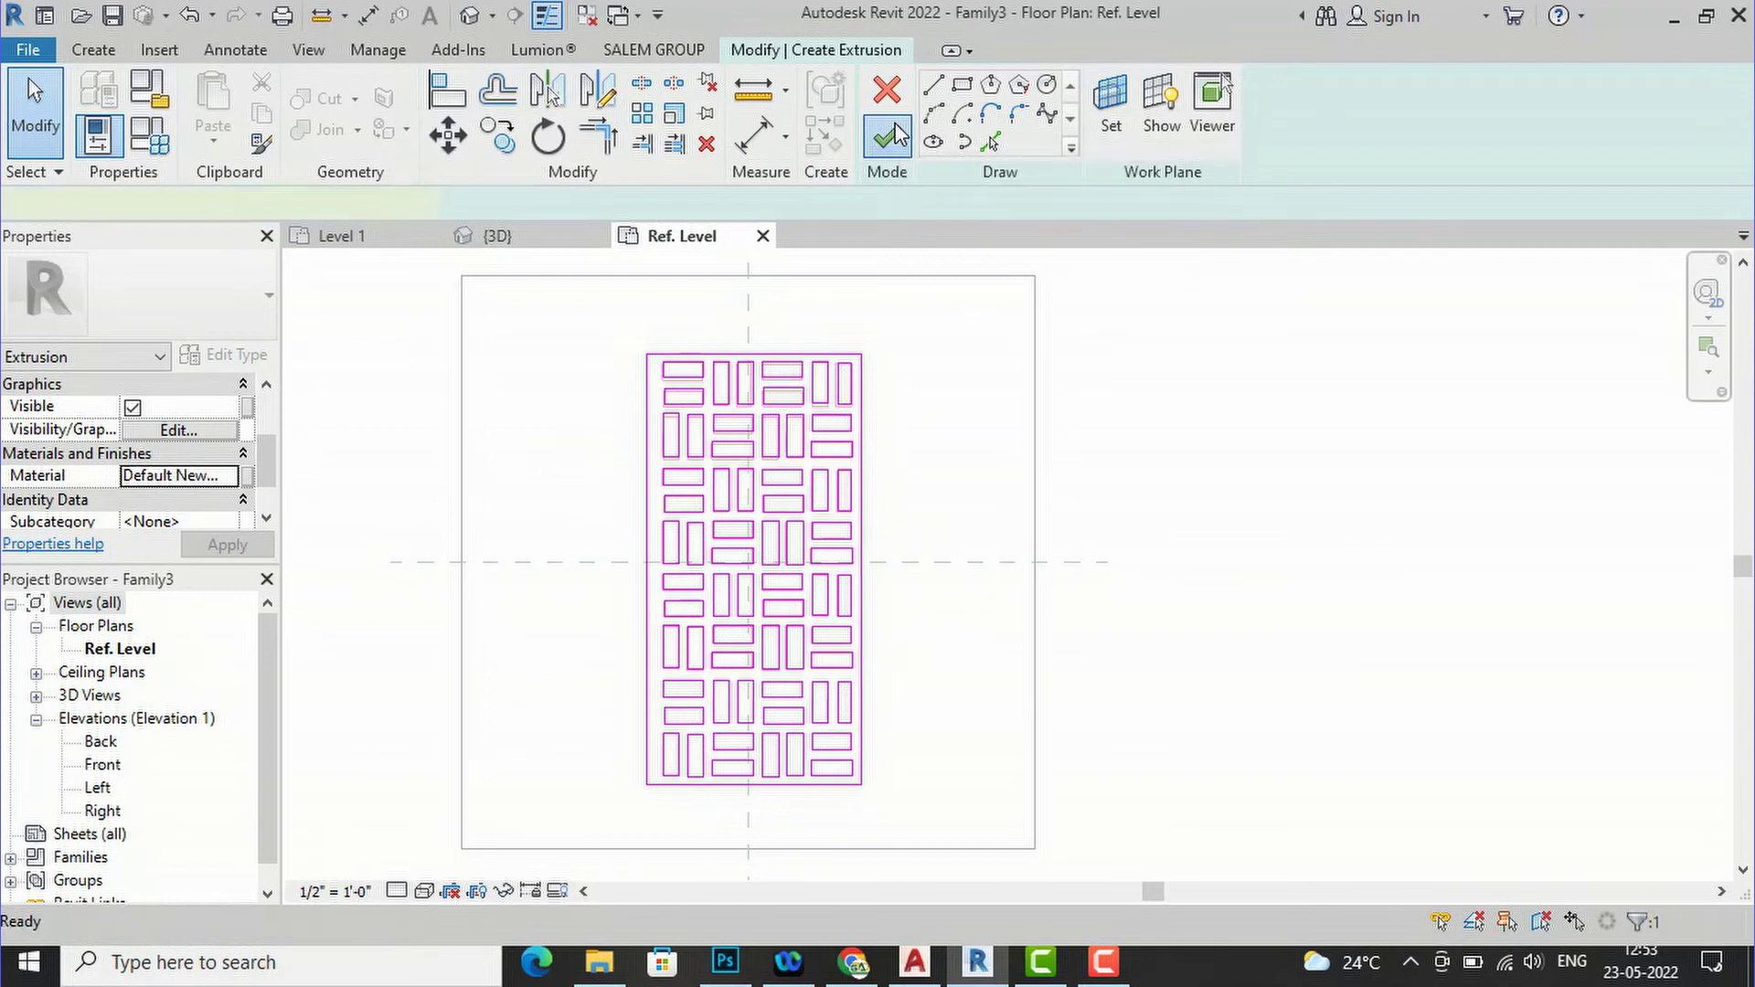
{"action": "left_click", "coordinate": [1275, 553]}
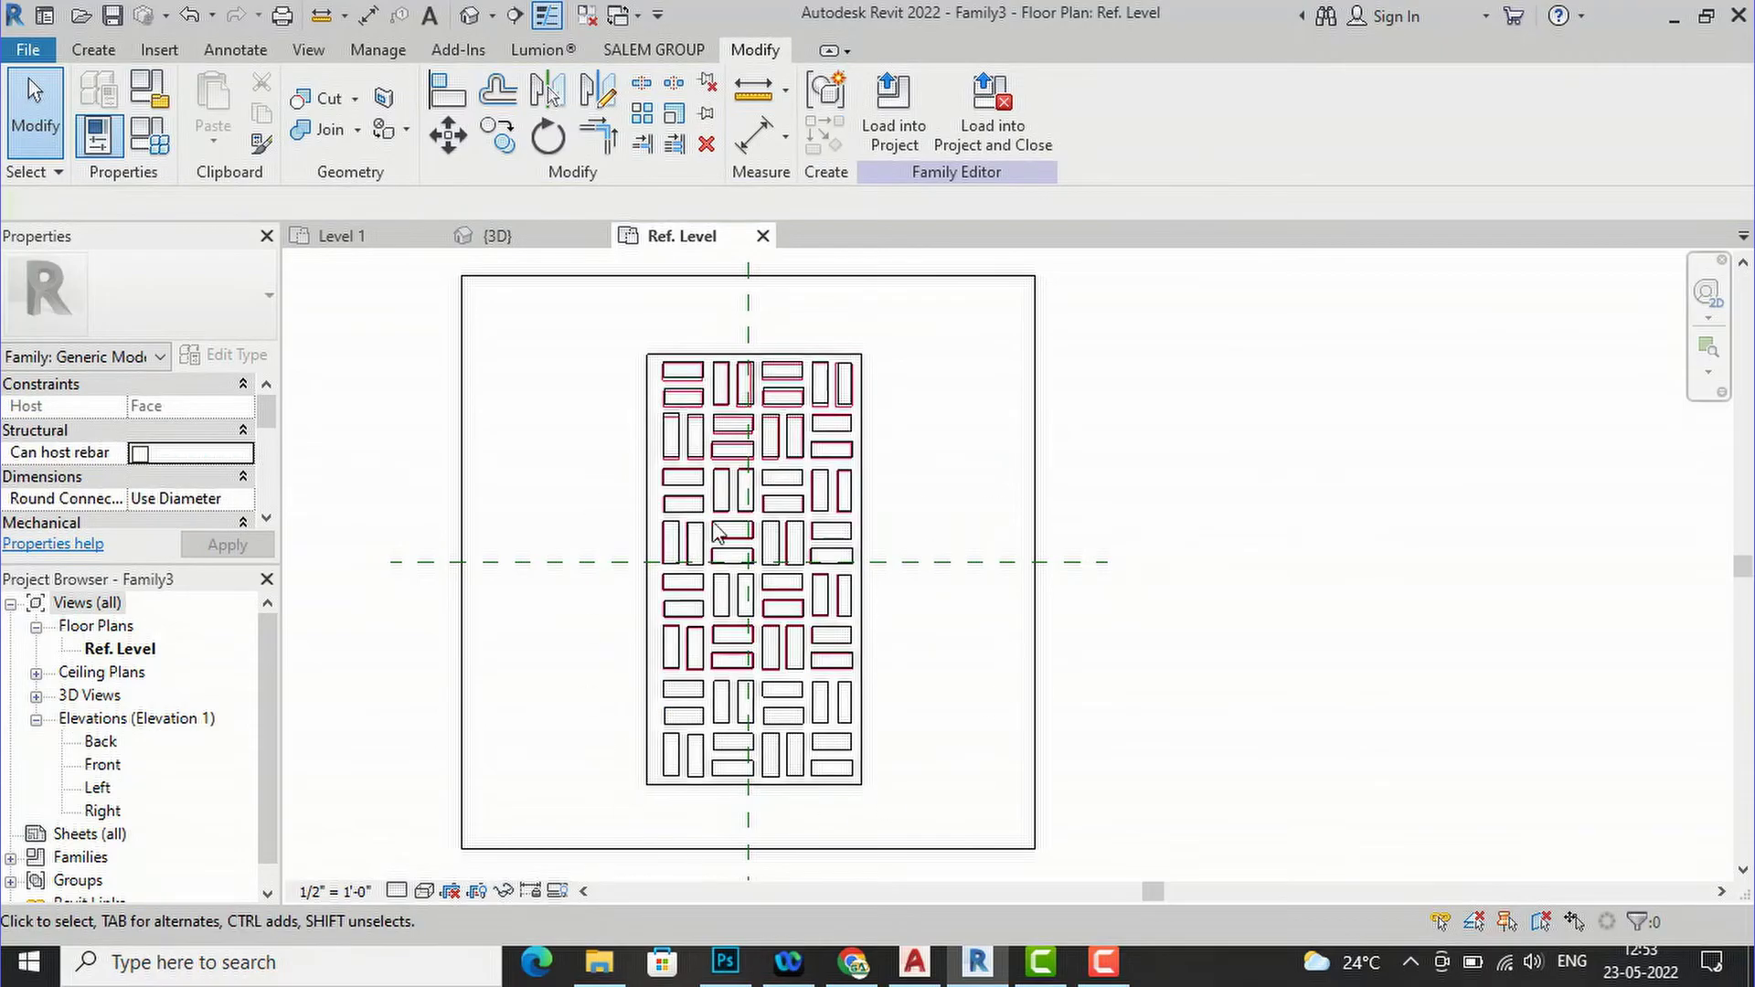
{"action": "scroll", "coordinate": [738, 548], "scroll_direction": "down", "scroll_amount": 2}
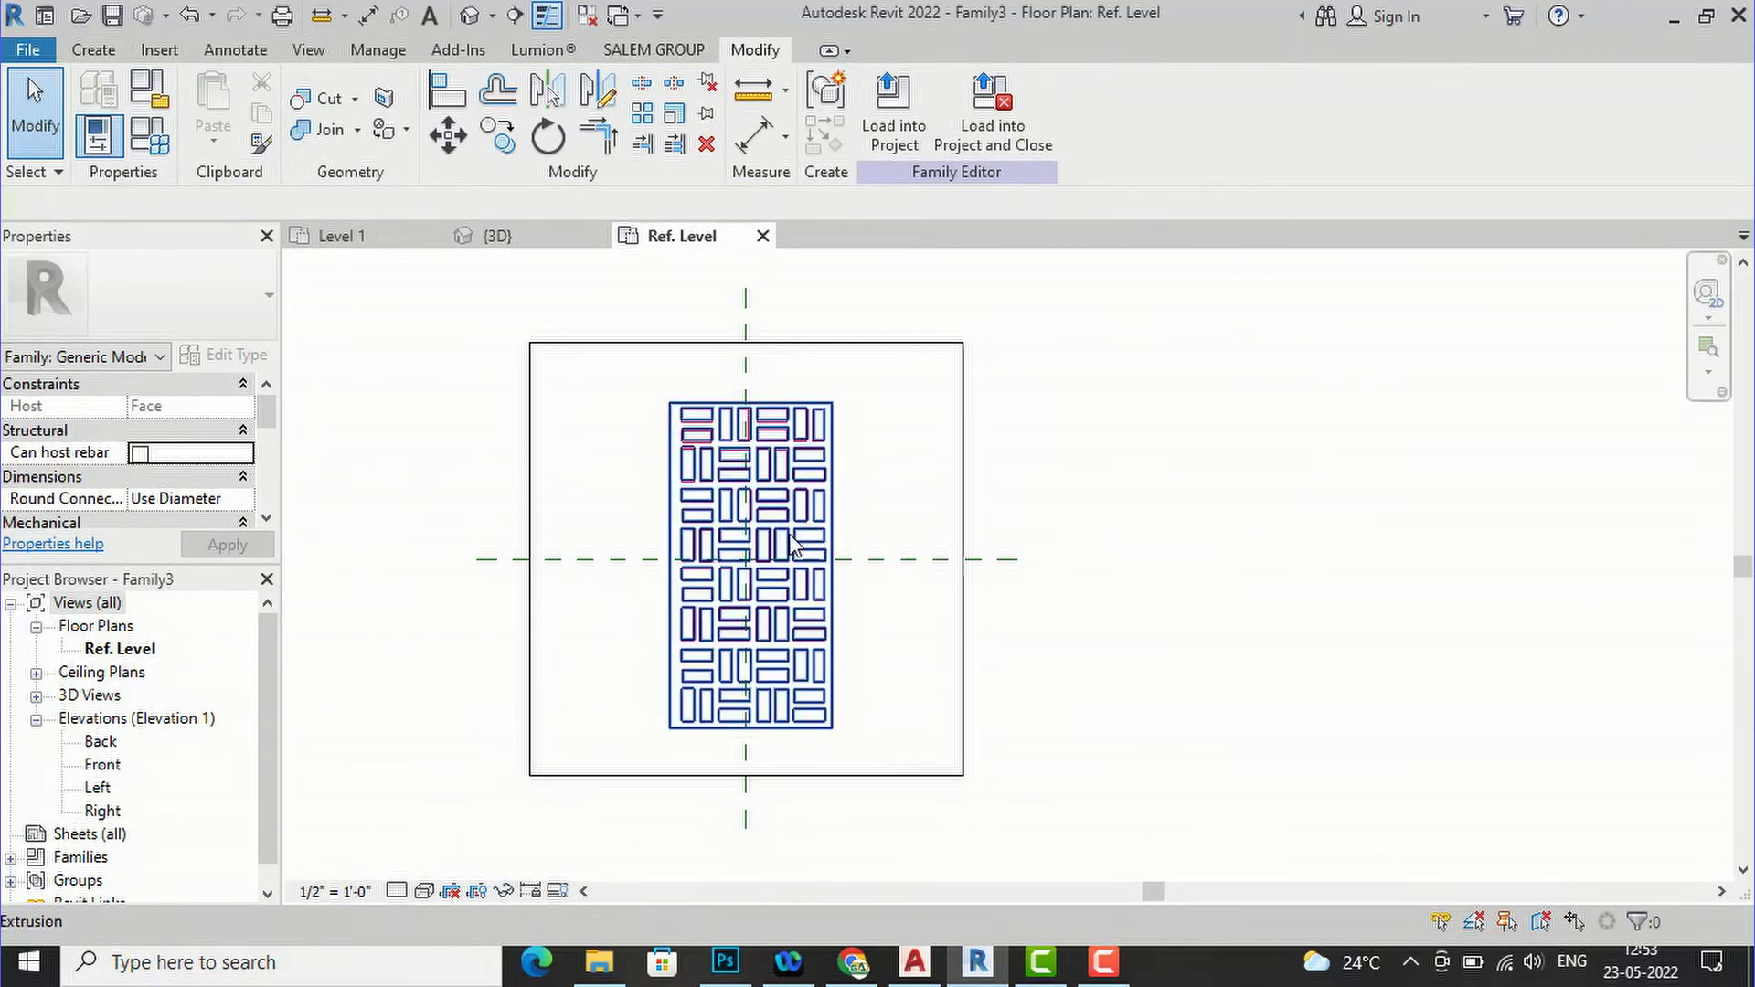
{"action": "left_click", "coordinate": [471, 16]}
{"action": "scroll", "coordinate": [1240, 880], "scroll_direction": "up", "scroll_amount": 8}
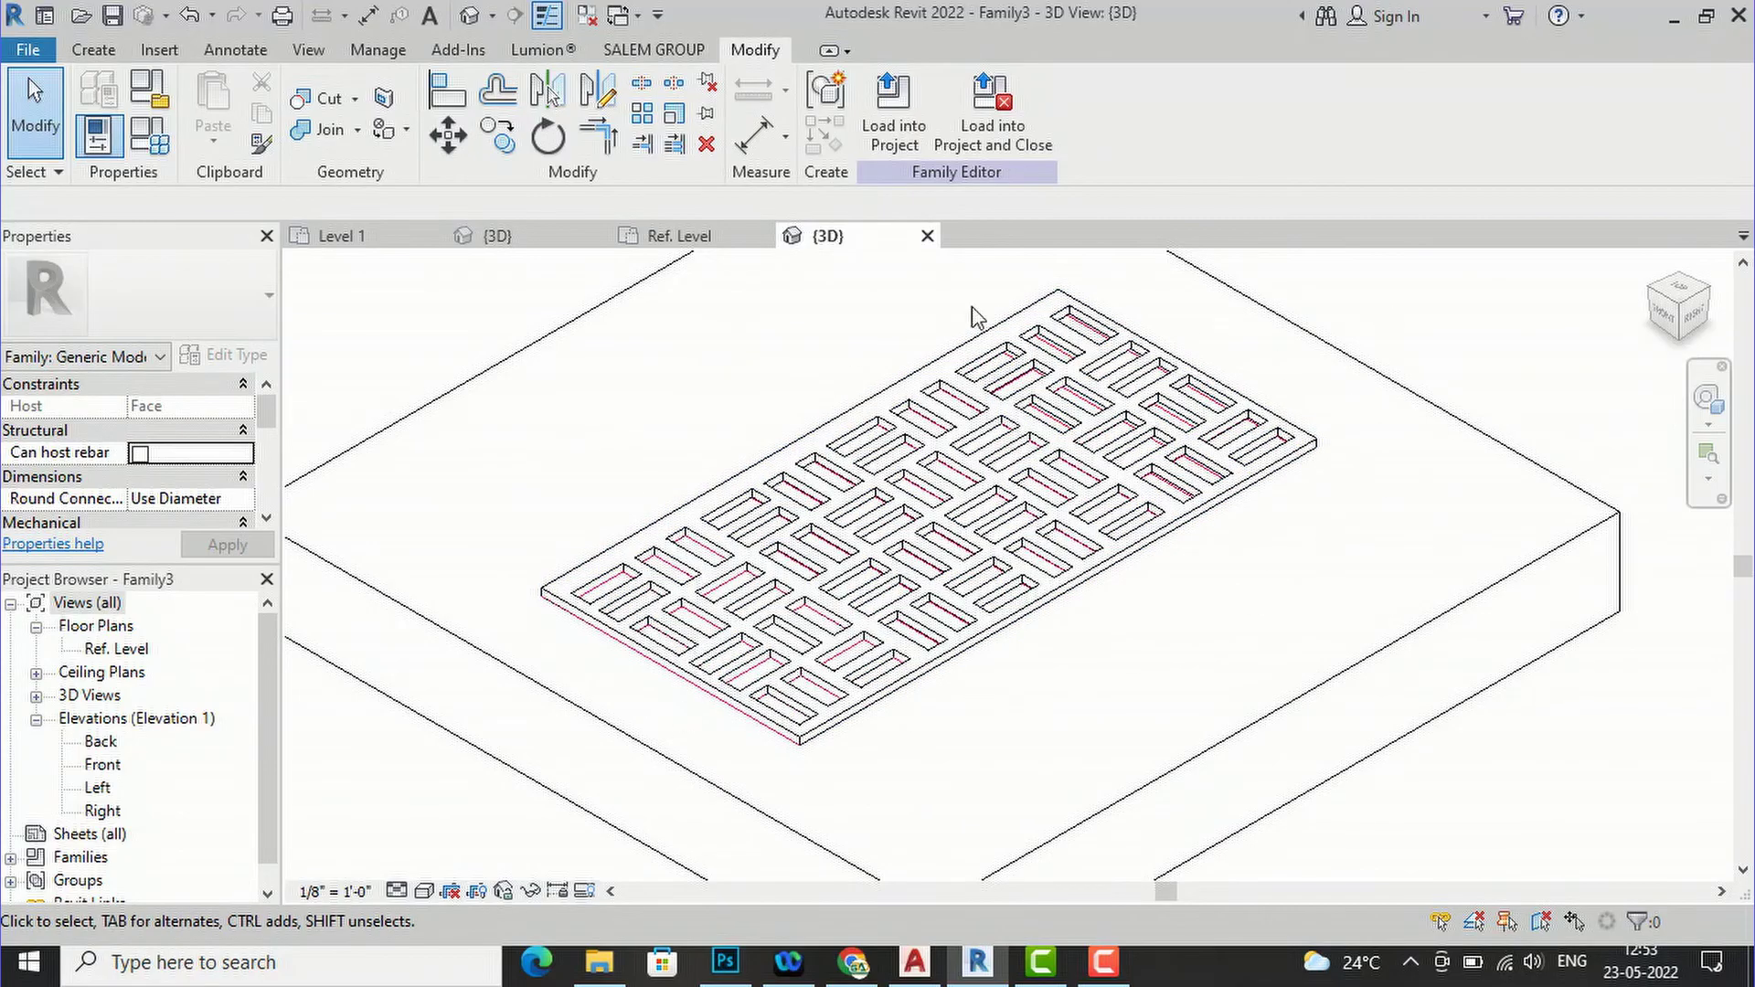
Load the jaali family, Family3, into Project1 for placement.
{"action": "scroll", "coordinate": [649, 471], "scroll_direction": "down", "scroll_amount": 3}
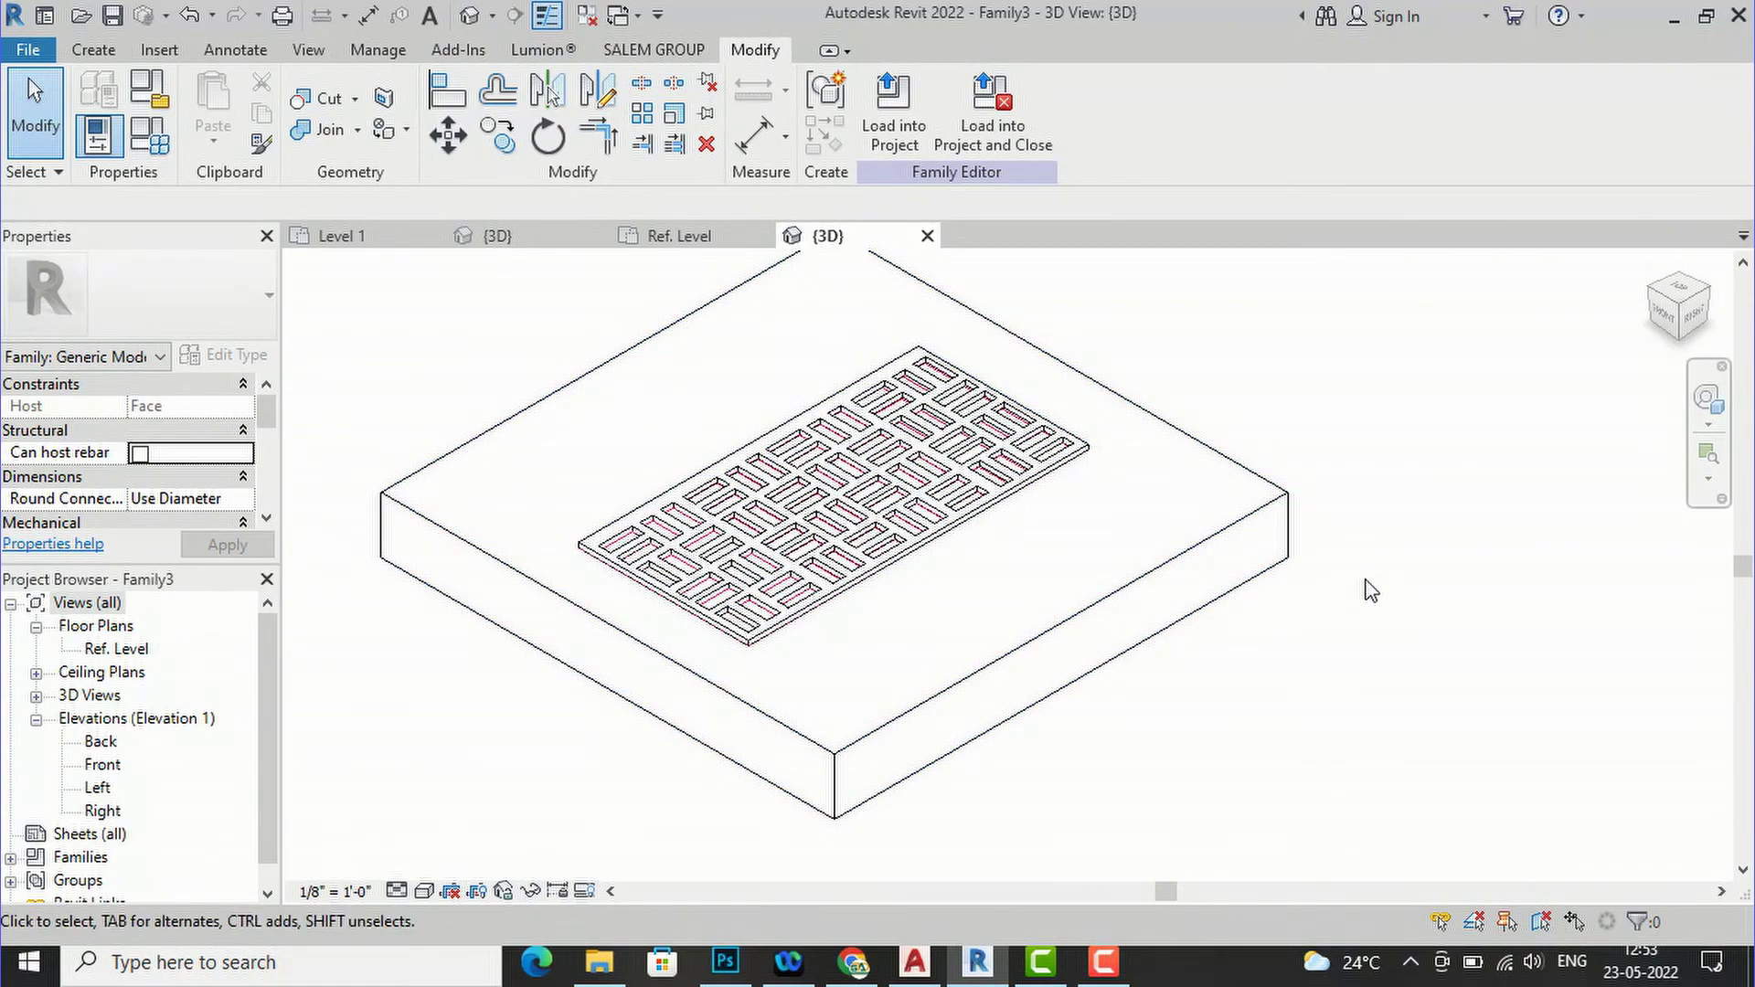
{"action": "left_click", "coordinate": [901, 146]}
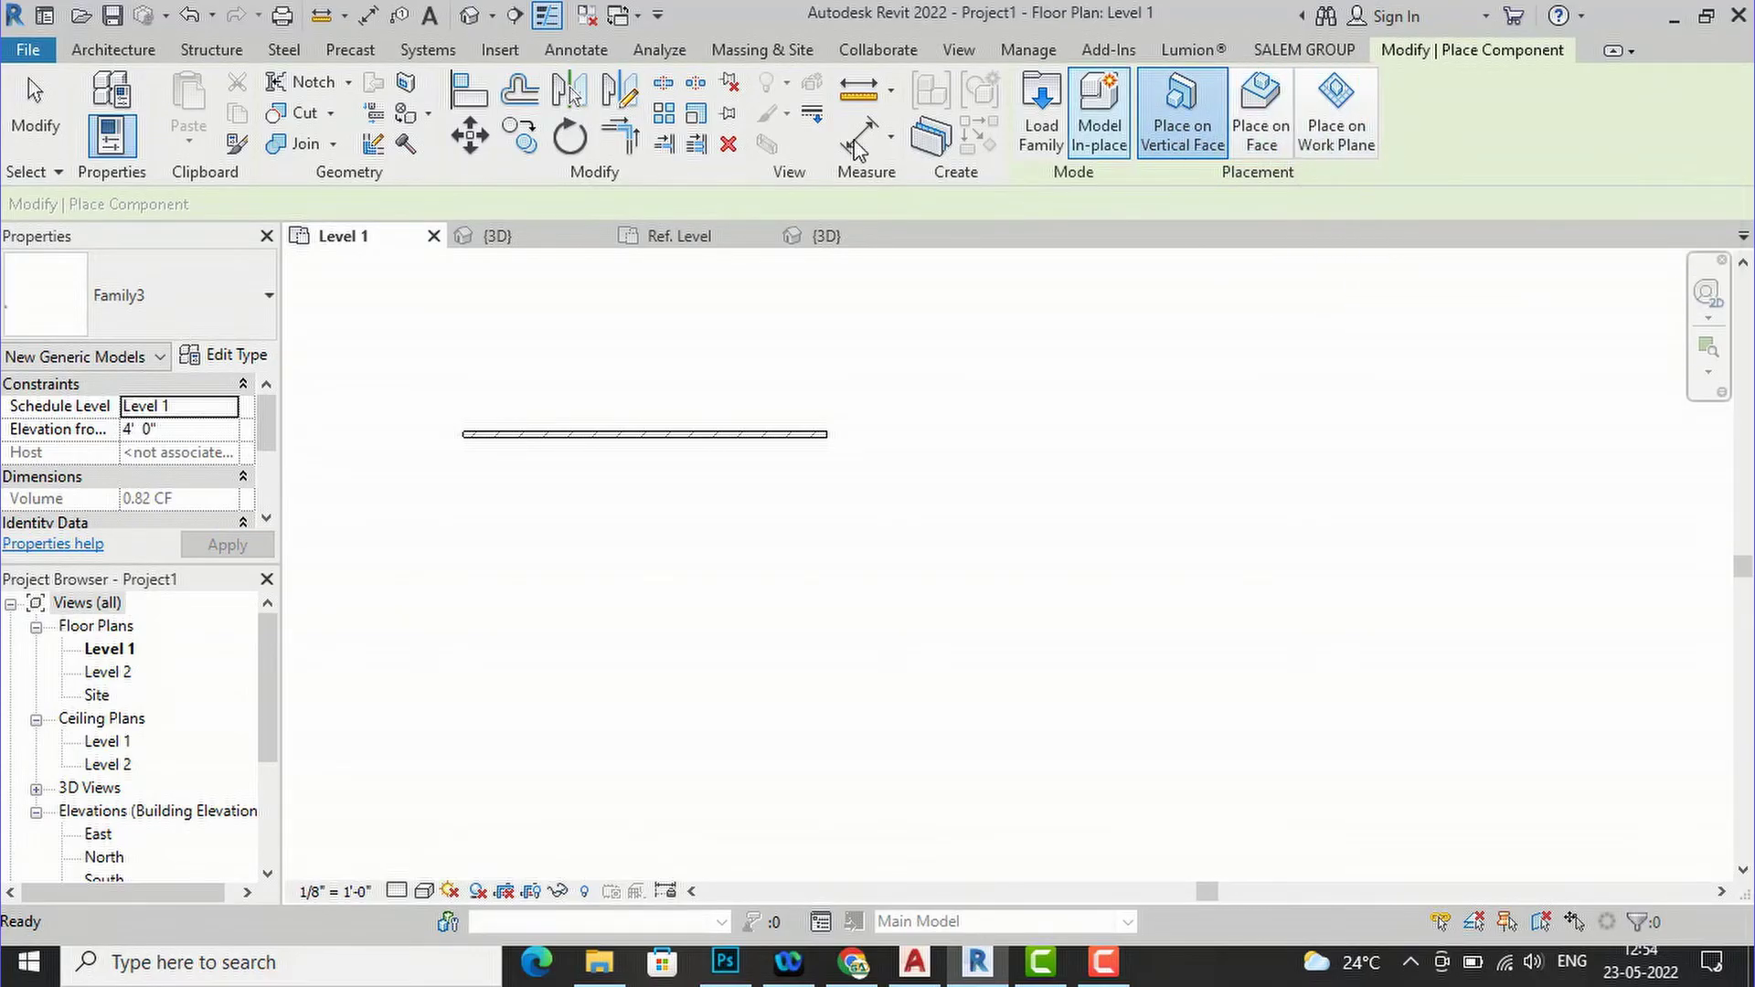
In 3D, place Family3 on the brick wall face, then orbit and select the wall.
{"action": "left_click", "coordinate": [470, 16]}
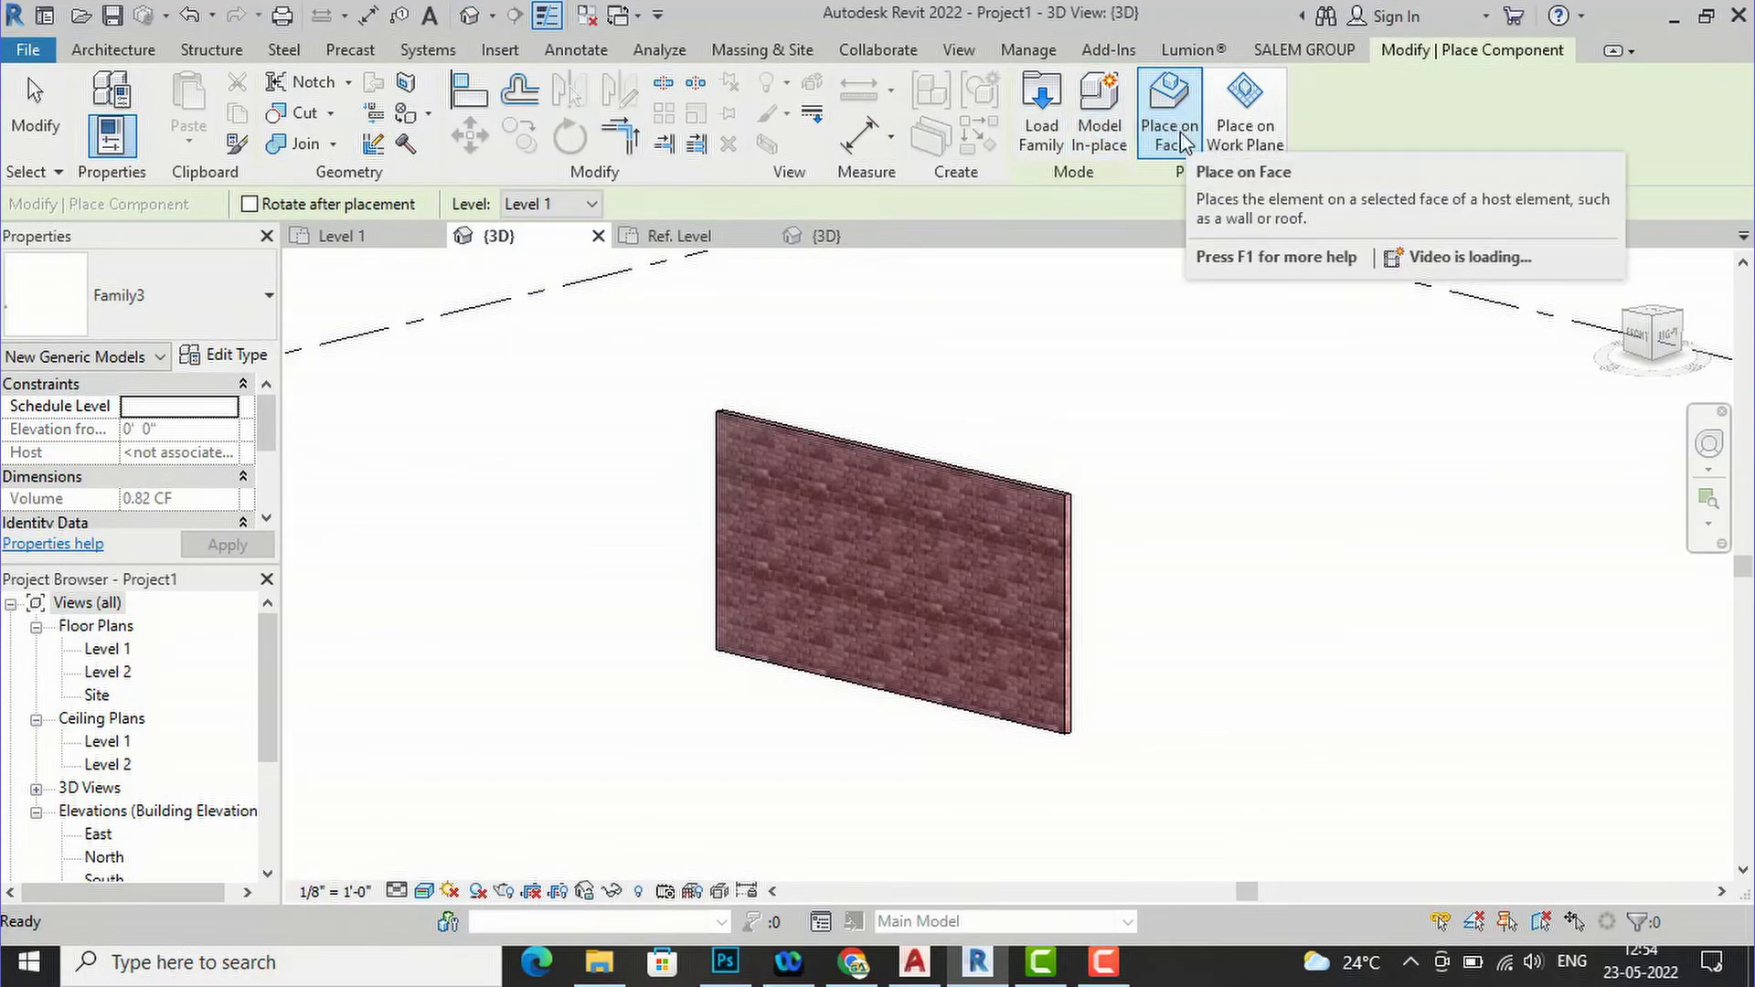
{"action": "scroll", "coordinate": [815, 601], "scroll_direction": "up", "scroll_amount": 3}
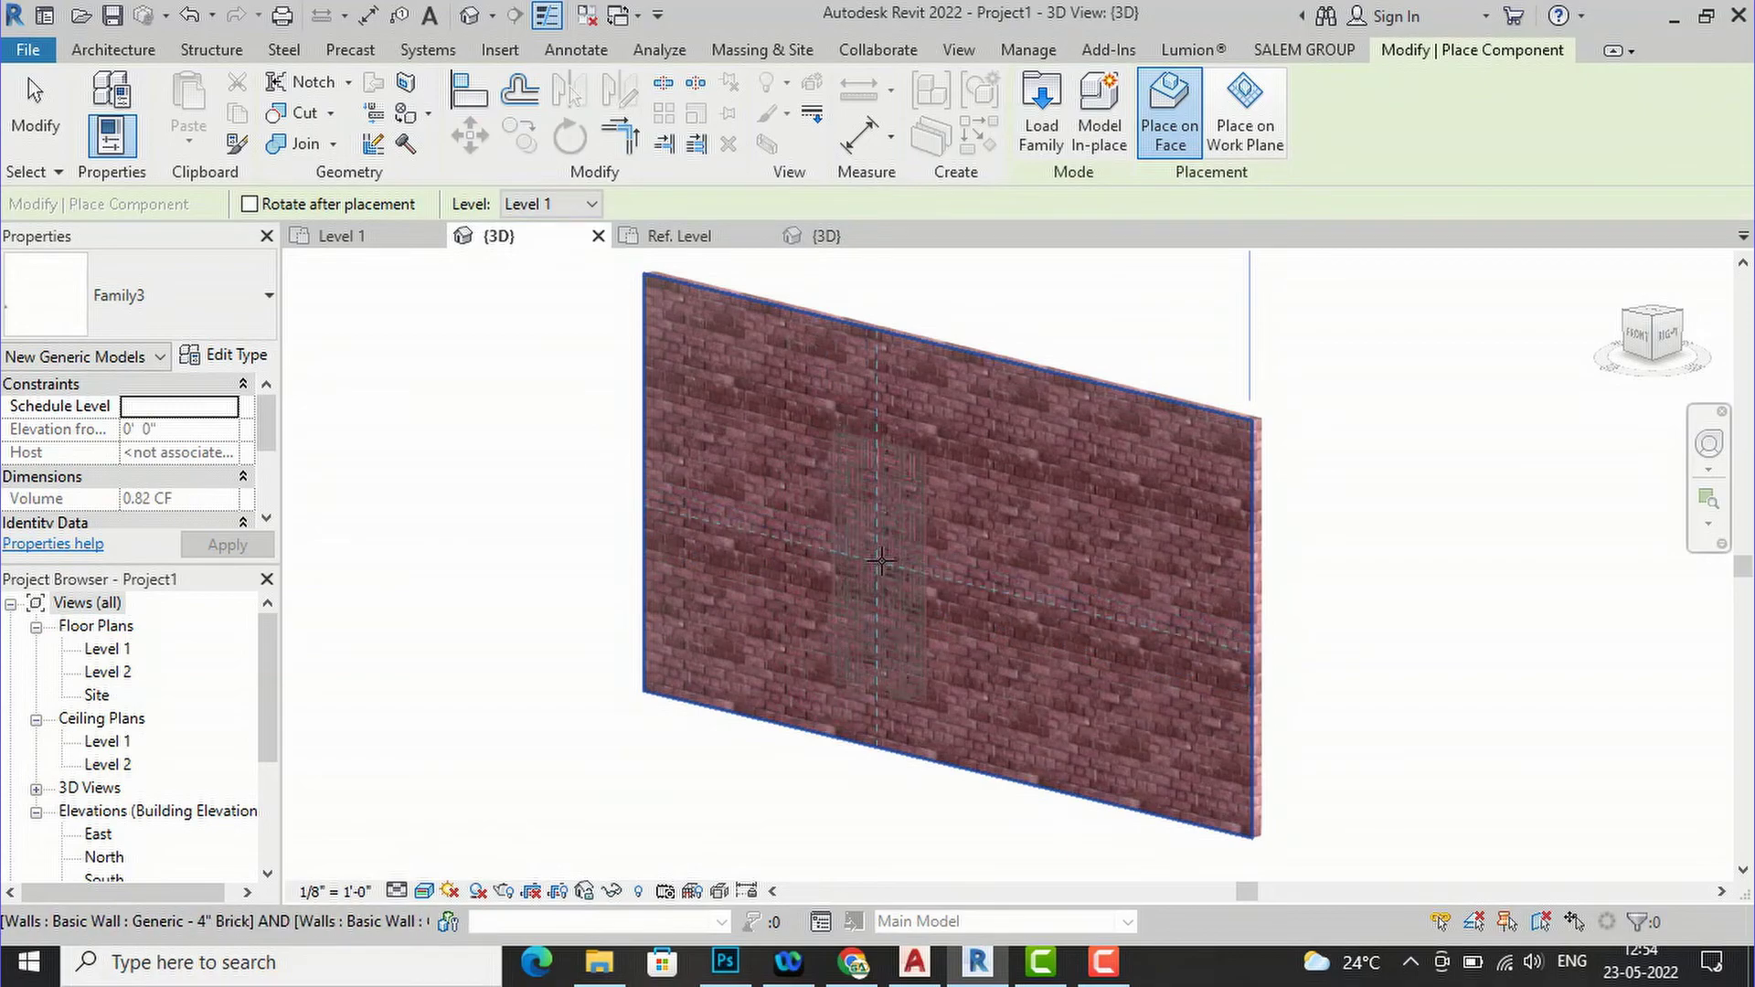
{"action": "left_click", "coordinate": [776, 525]}
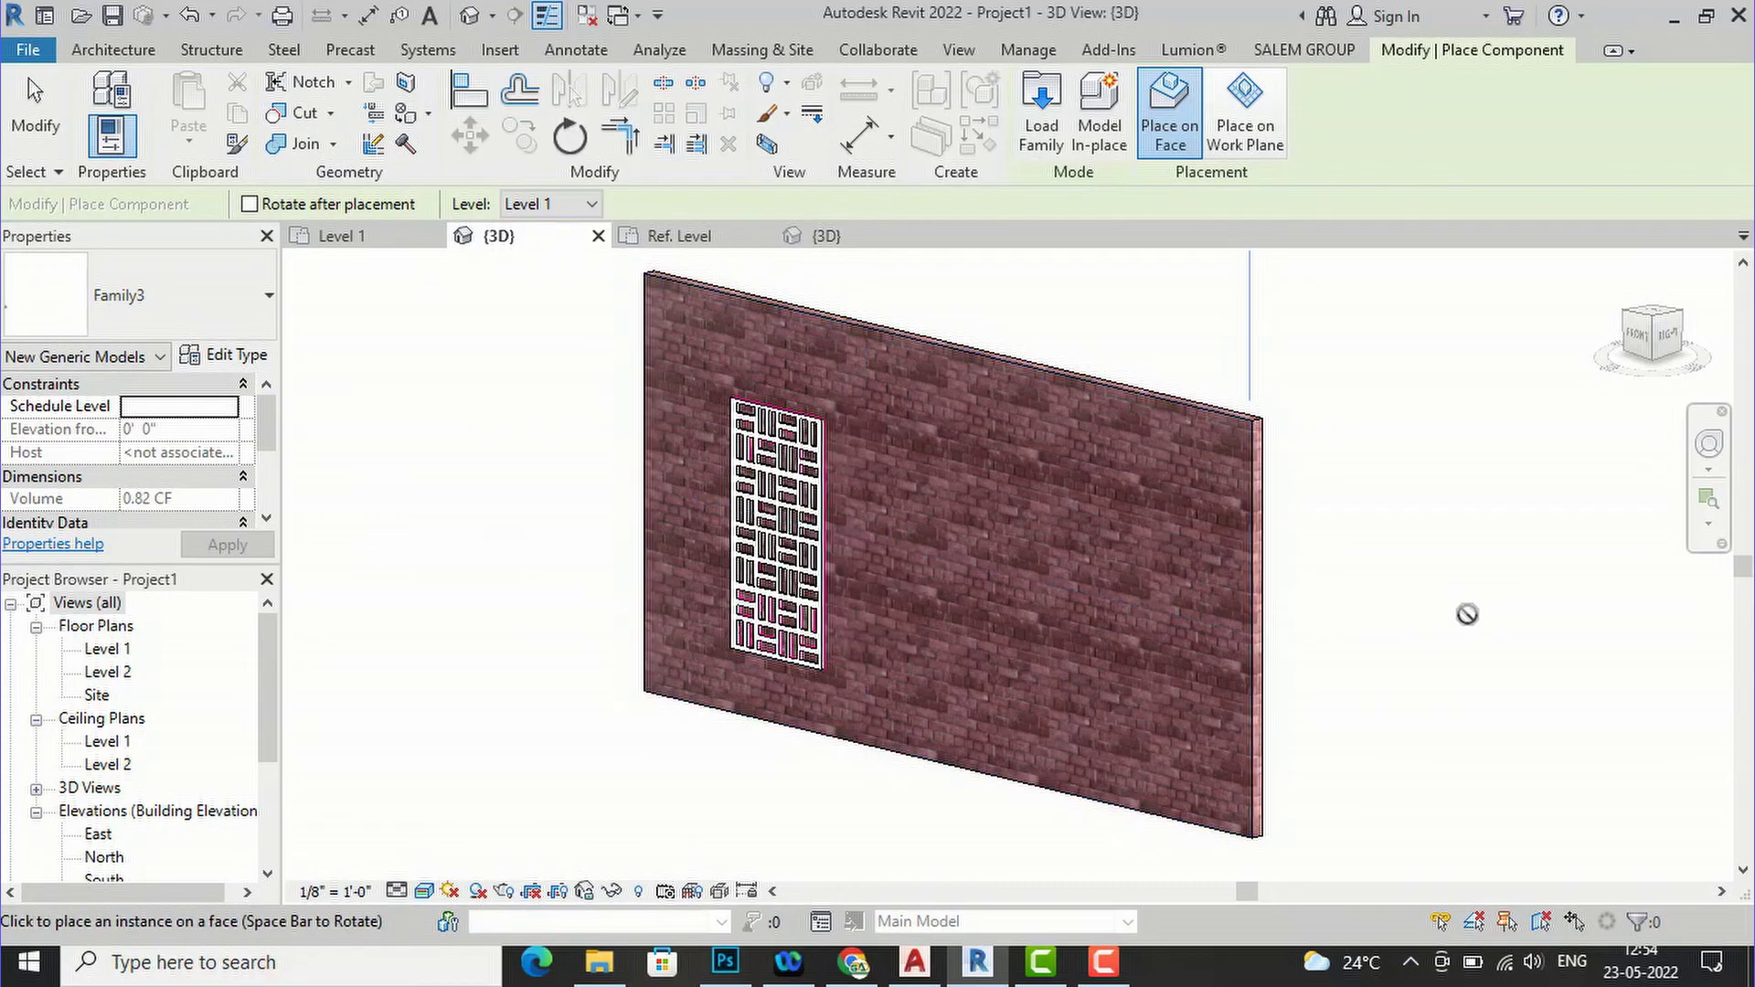
{"action": "key", "text": "Escape"}
{"action": "key", "text": "Escape"}
{"action": "scroll", "coordinate": [788, 576], "scroll_direction": "up", "scroll_amount": 2}
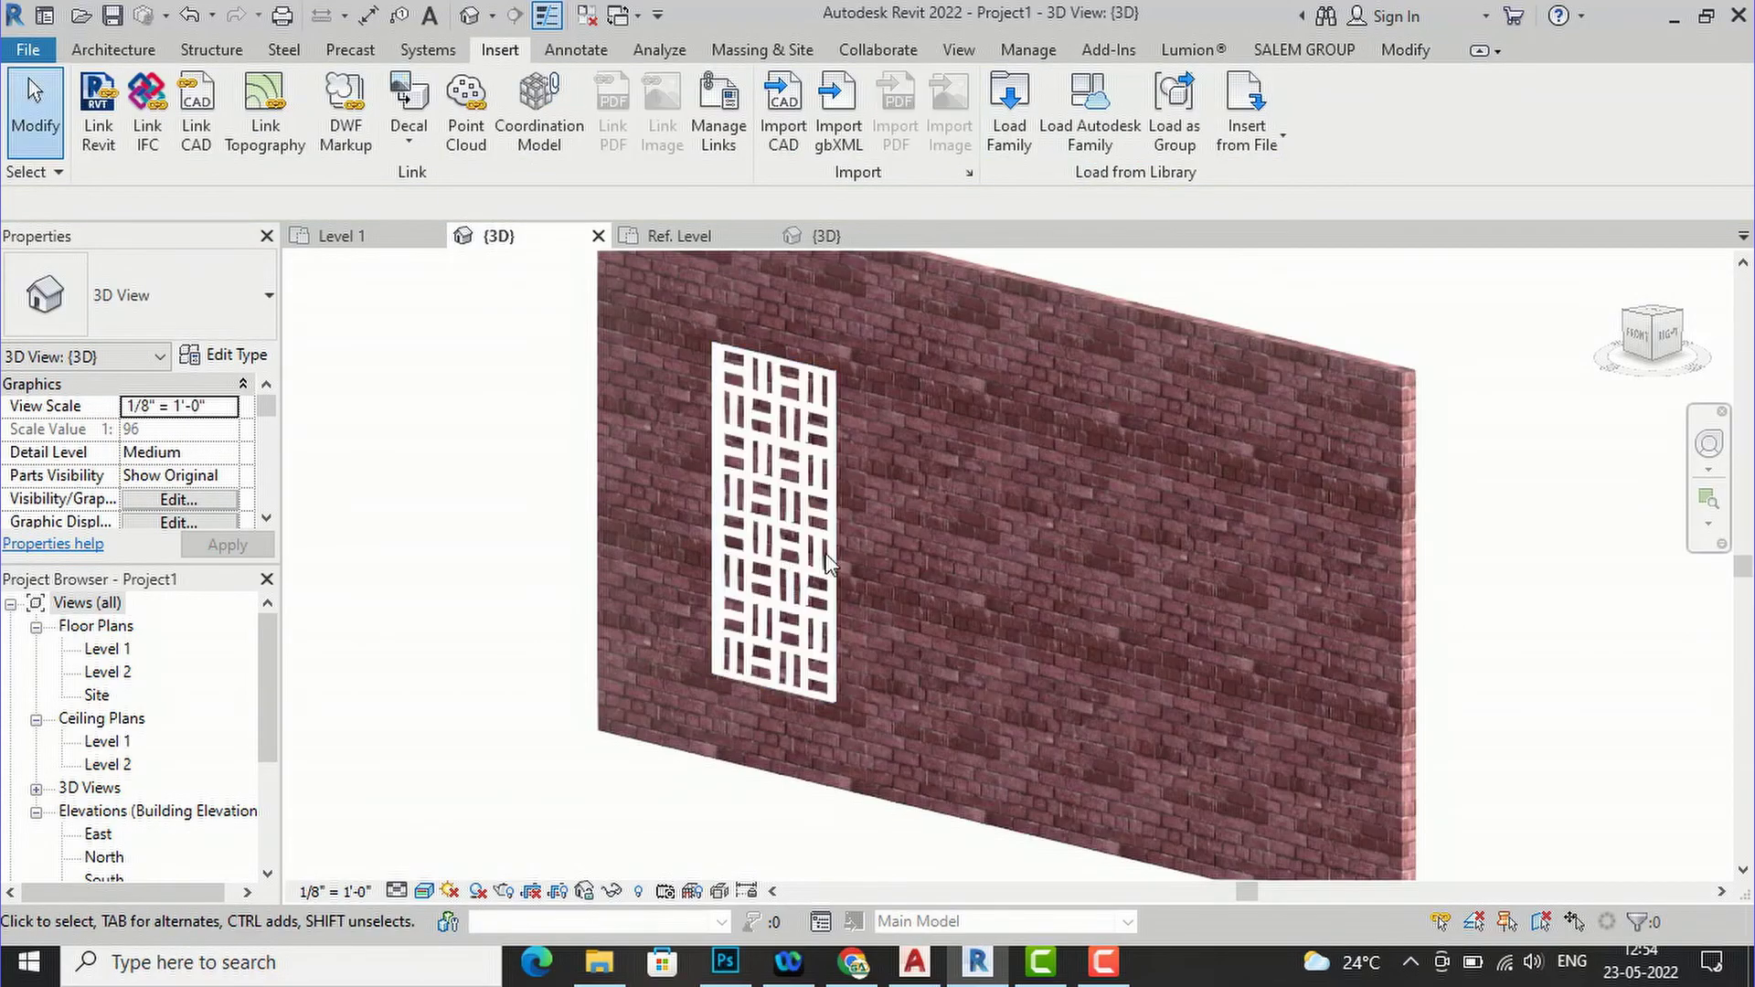
{"action": "middle_click_drag", "start_coordinate": [1099, 512], "coordinate": [1155, 373], "text": "shift"}
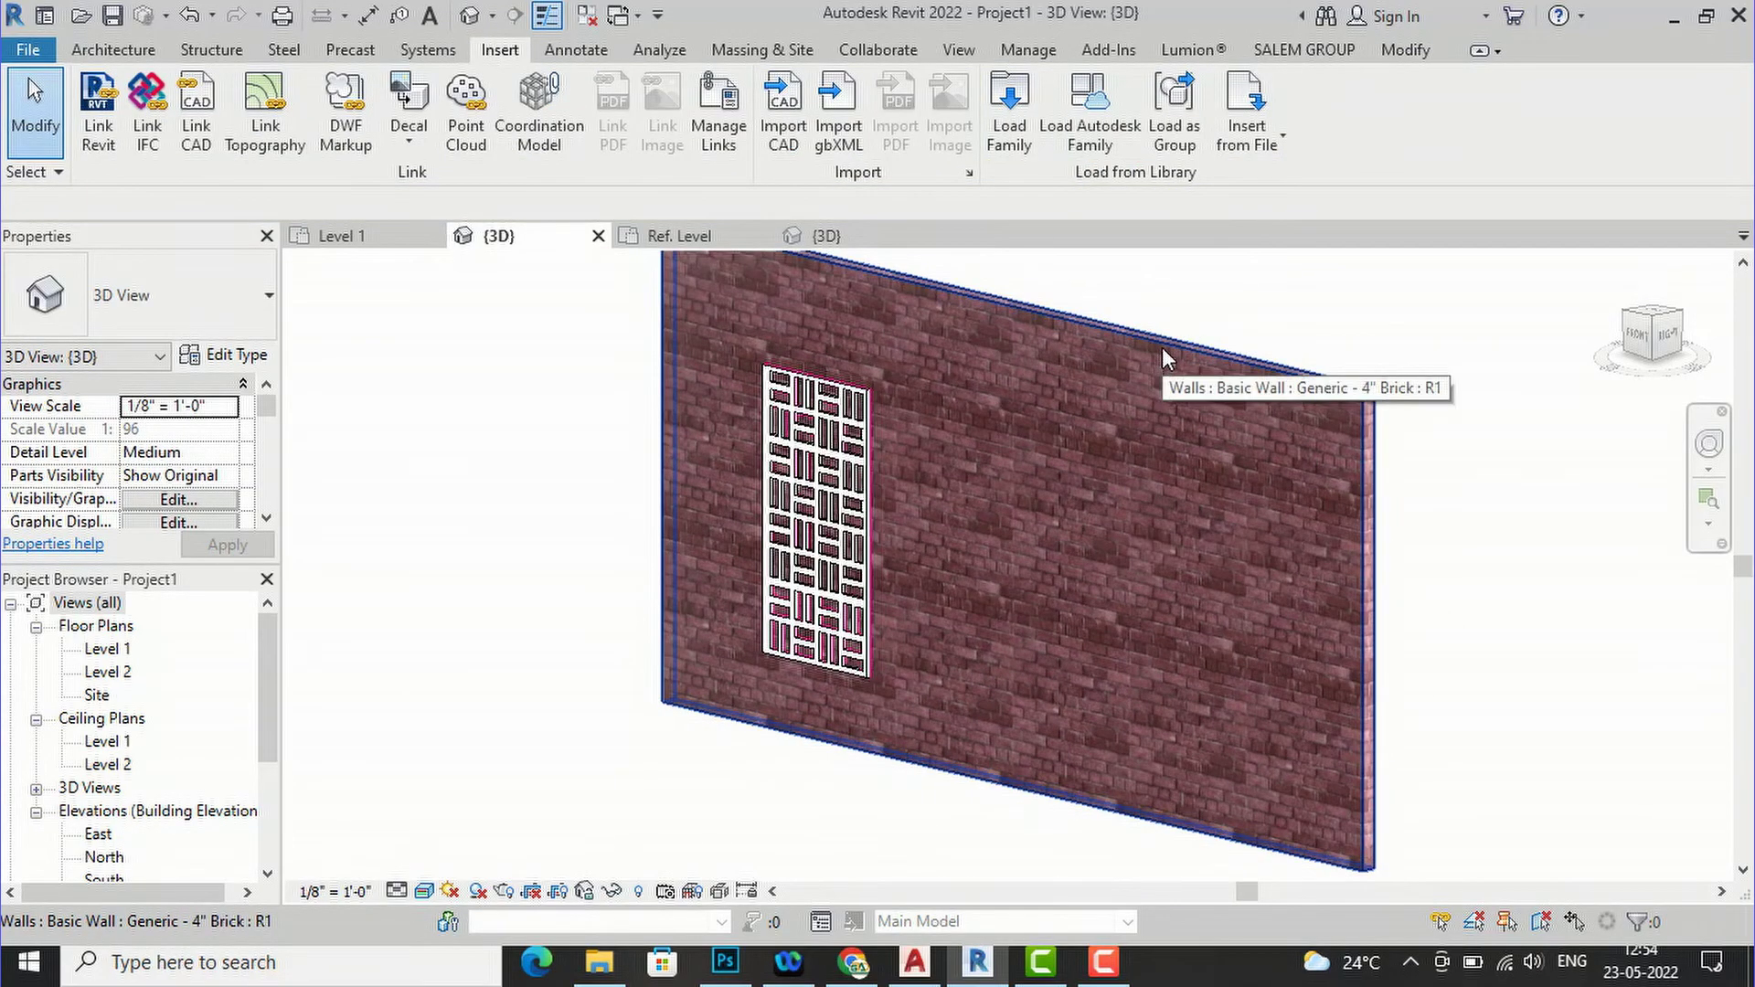
{"action": "left_click", "coordinate": [1163, 352]}
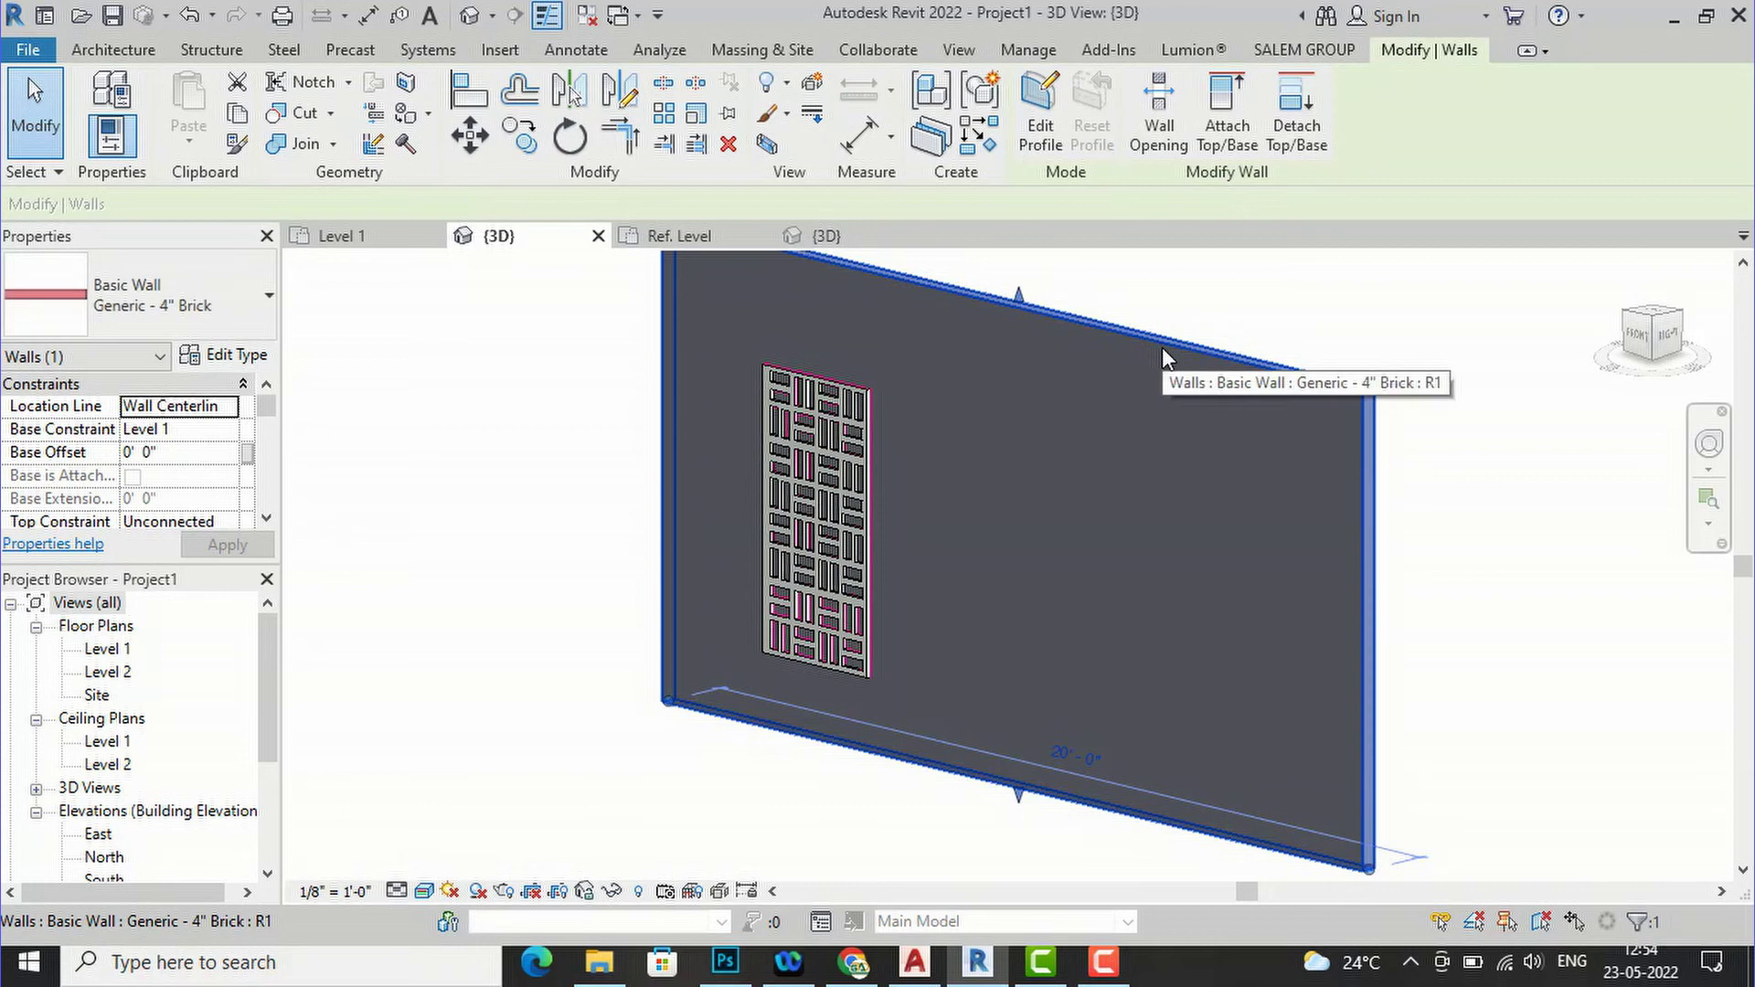
In the brick wall's profile, sketch a rectangle around the jaali screen's corners.
{"action": "left_click", "coordinate": [1041, 128]}
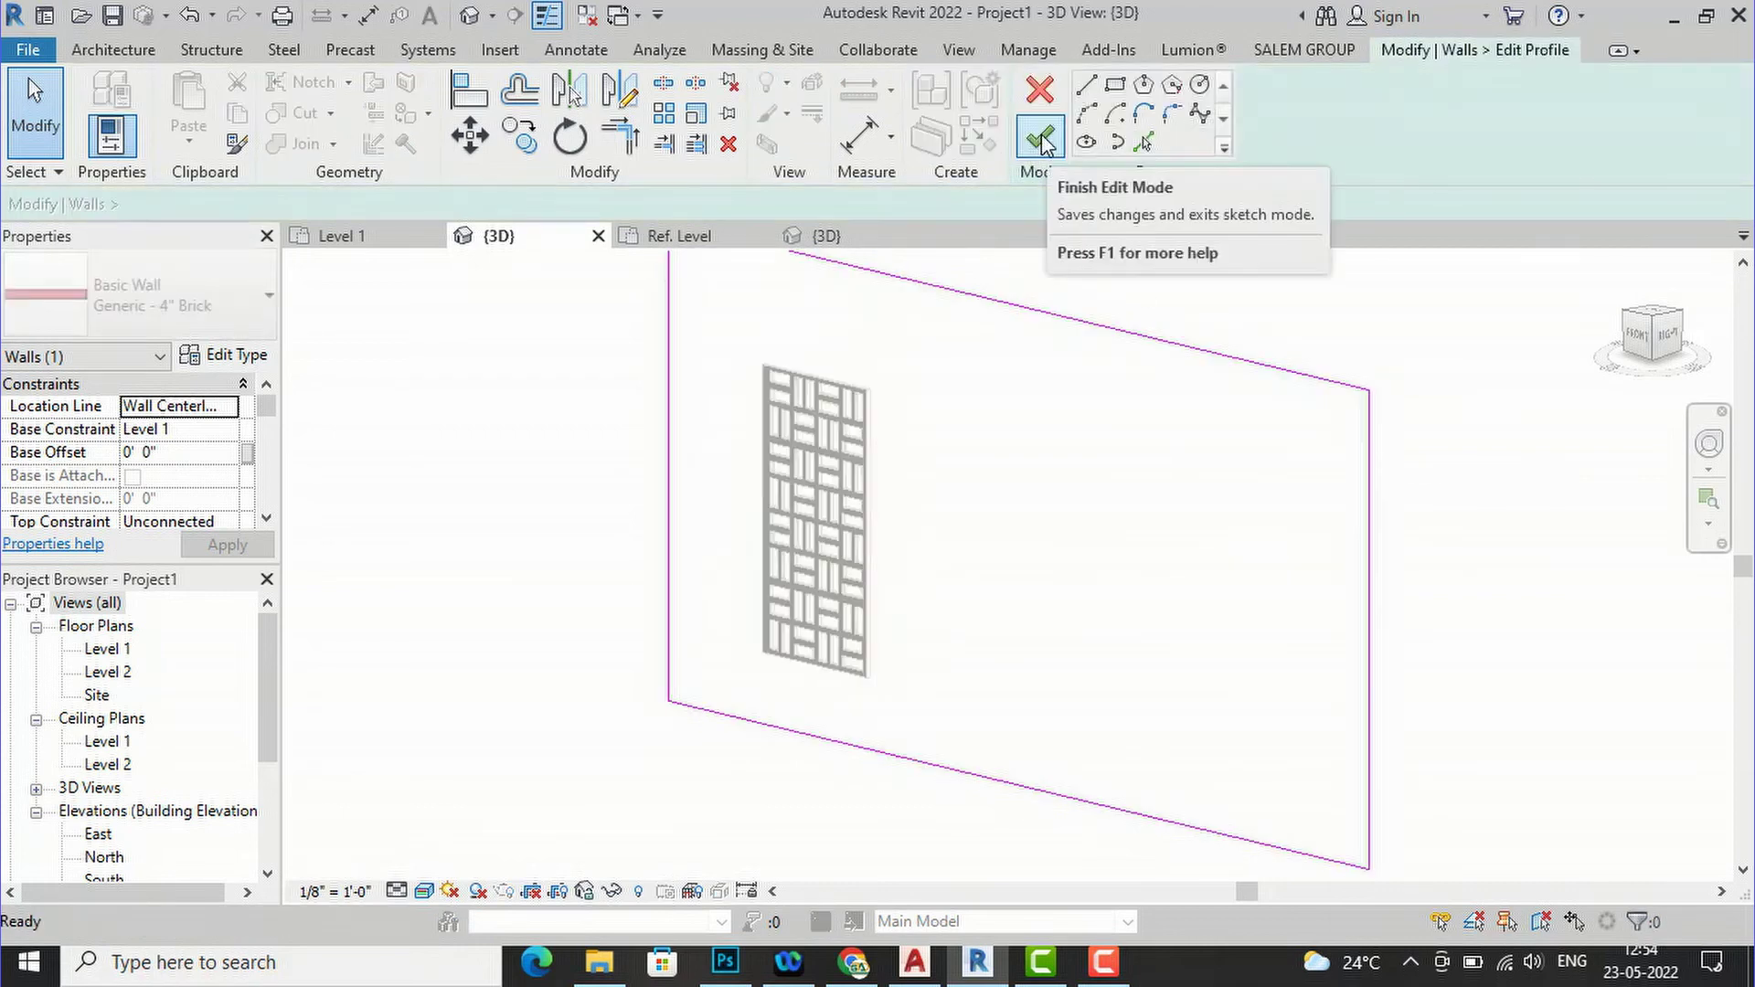
{"action": "left_click", "coordinate": [875, 676]}
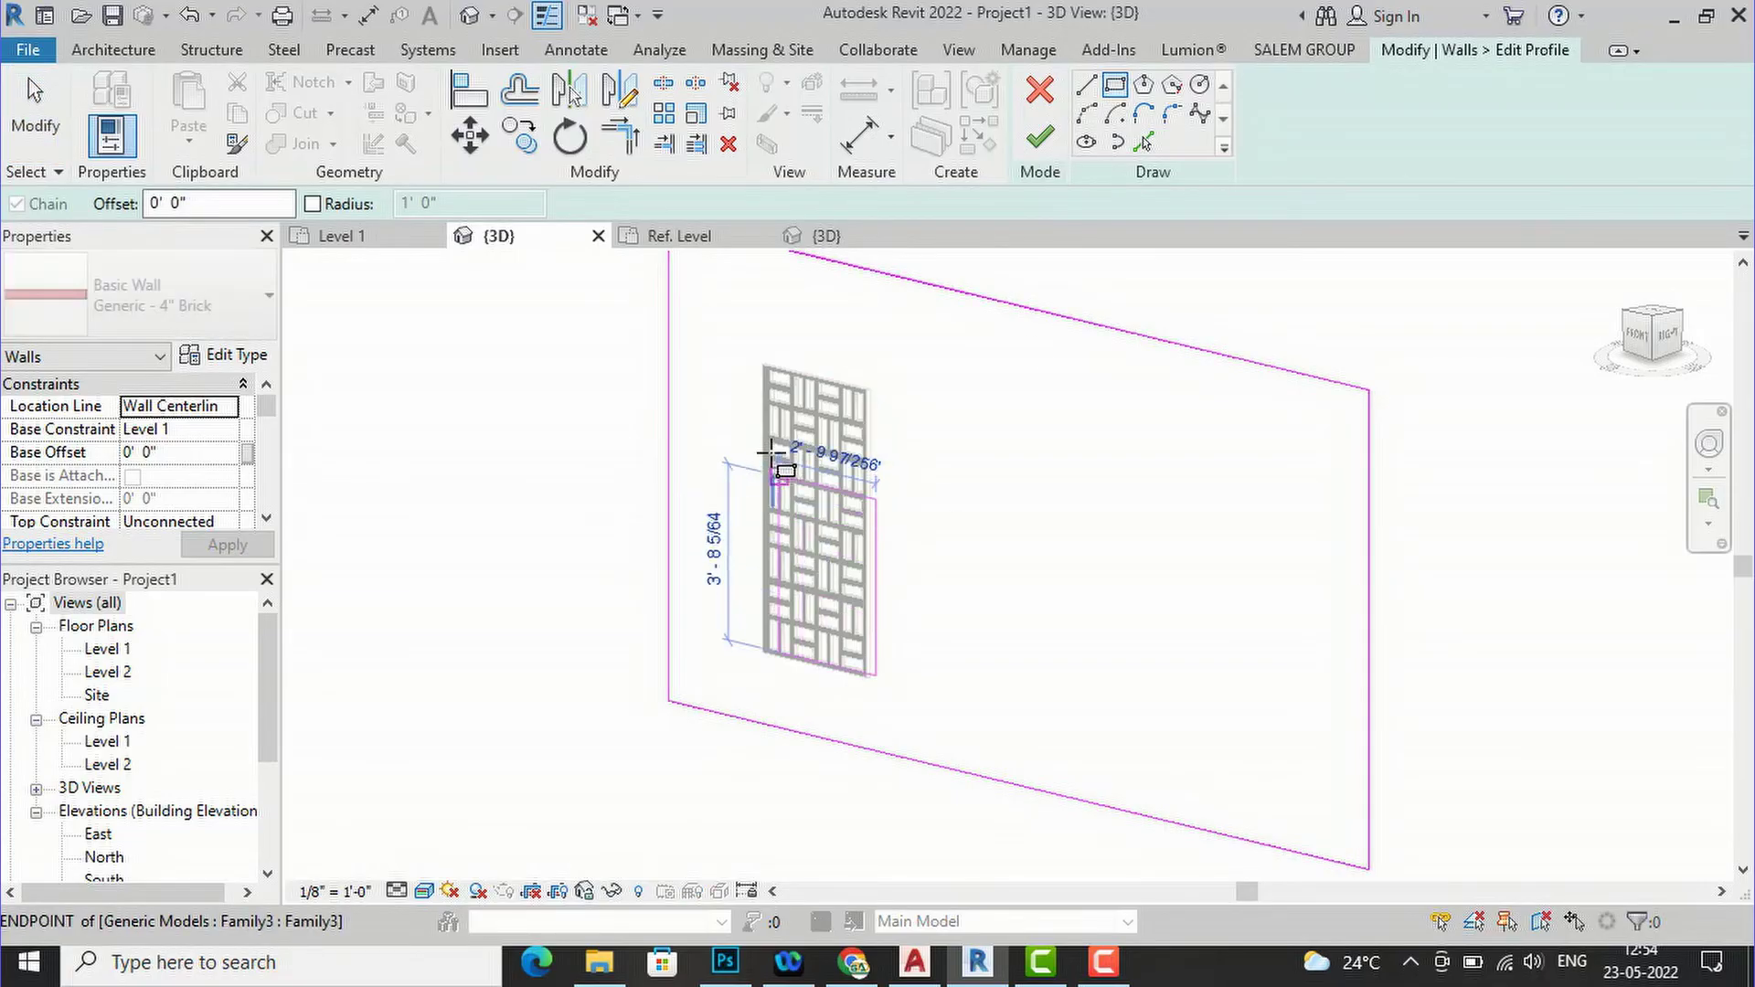
{"action": "left_click", "coordinate": [764, 364]}
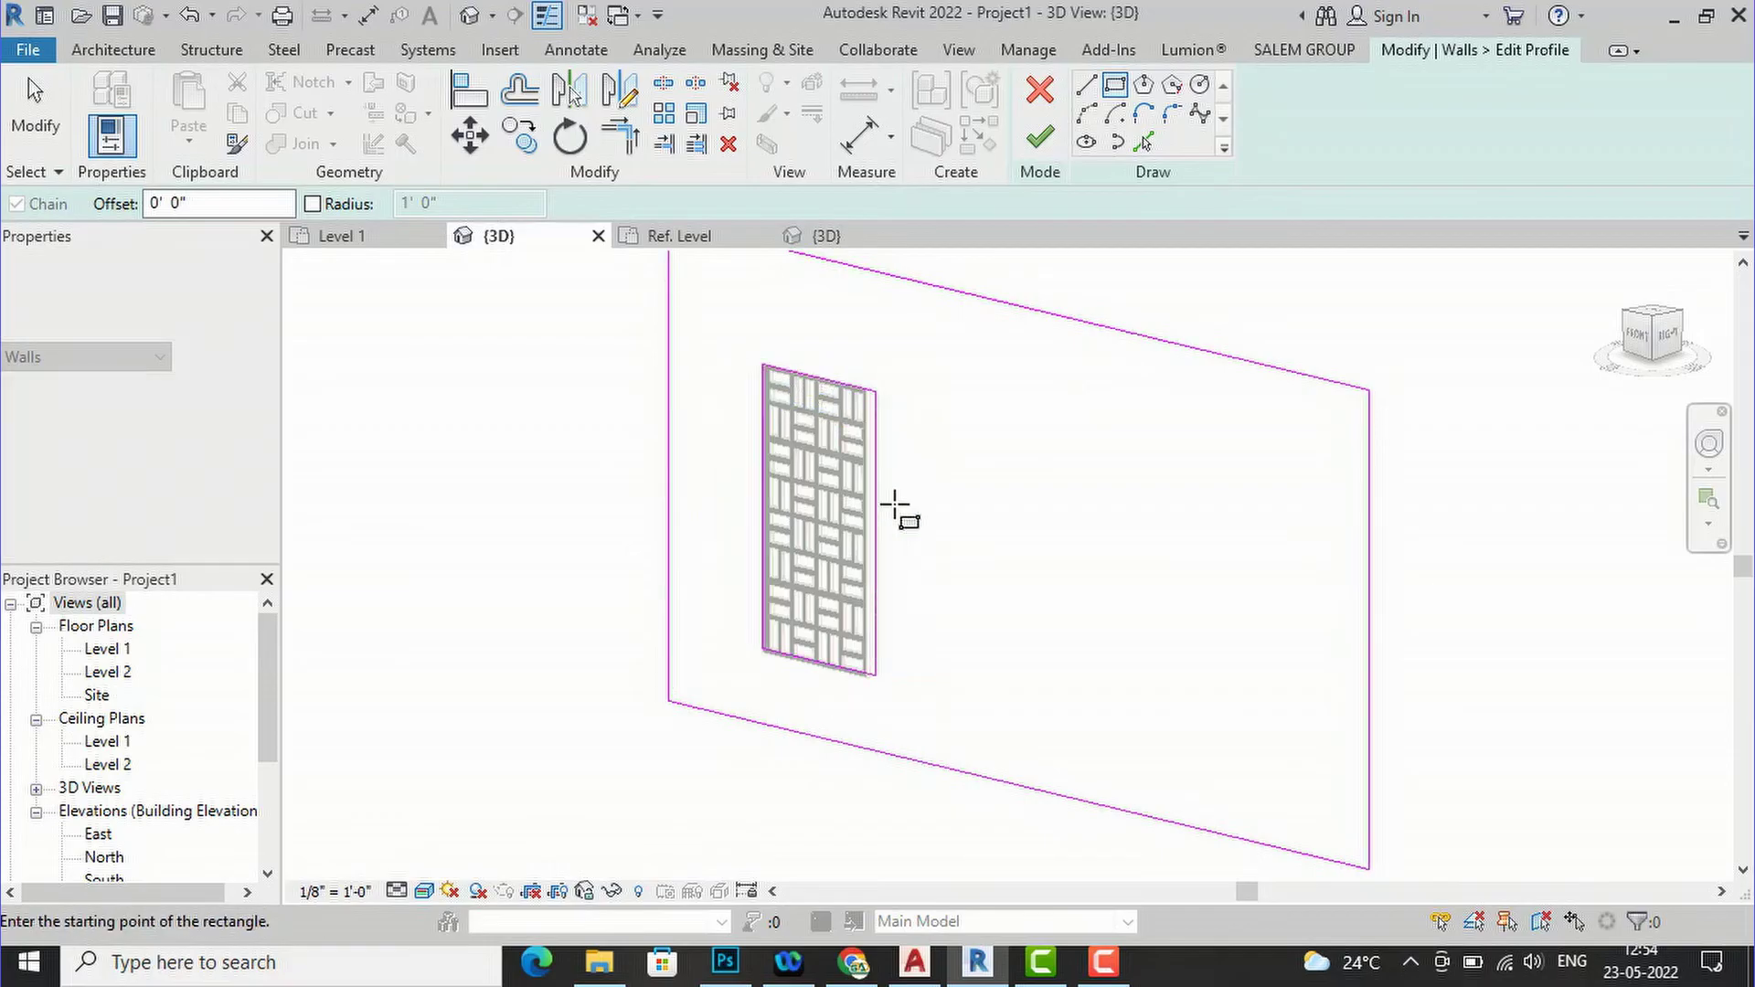
{"action": "key", "text": "Escape"}
{"action": "scroll", "coordinate": [877, 594], "scroll_direction": "up", "scroll_amount": 2}
Align the rectangle's right edge with the screen, then finish the profile to cut the opening.
{"action": "left_click", "coordinate": [866, 535]}
{"action": "mouse_move", "coordinate": [867, 535]}
{"action": "left_mouse_down"}
{"action": "mouse_move", "coordinate": [847, 545]}
{"action": "mouse_move", "coordinate": [864, 577]}
{"action": "left_mouse_up"}
{"action": "scroll", "coordinate": [914, 567], "scroll_direction": "down", "scroll_amount": 2}
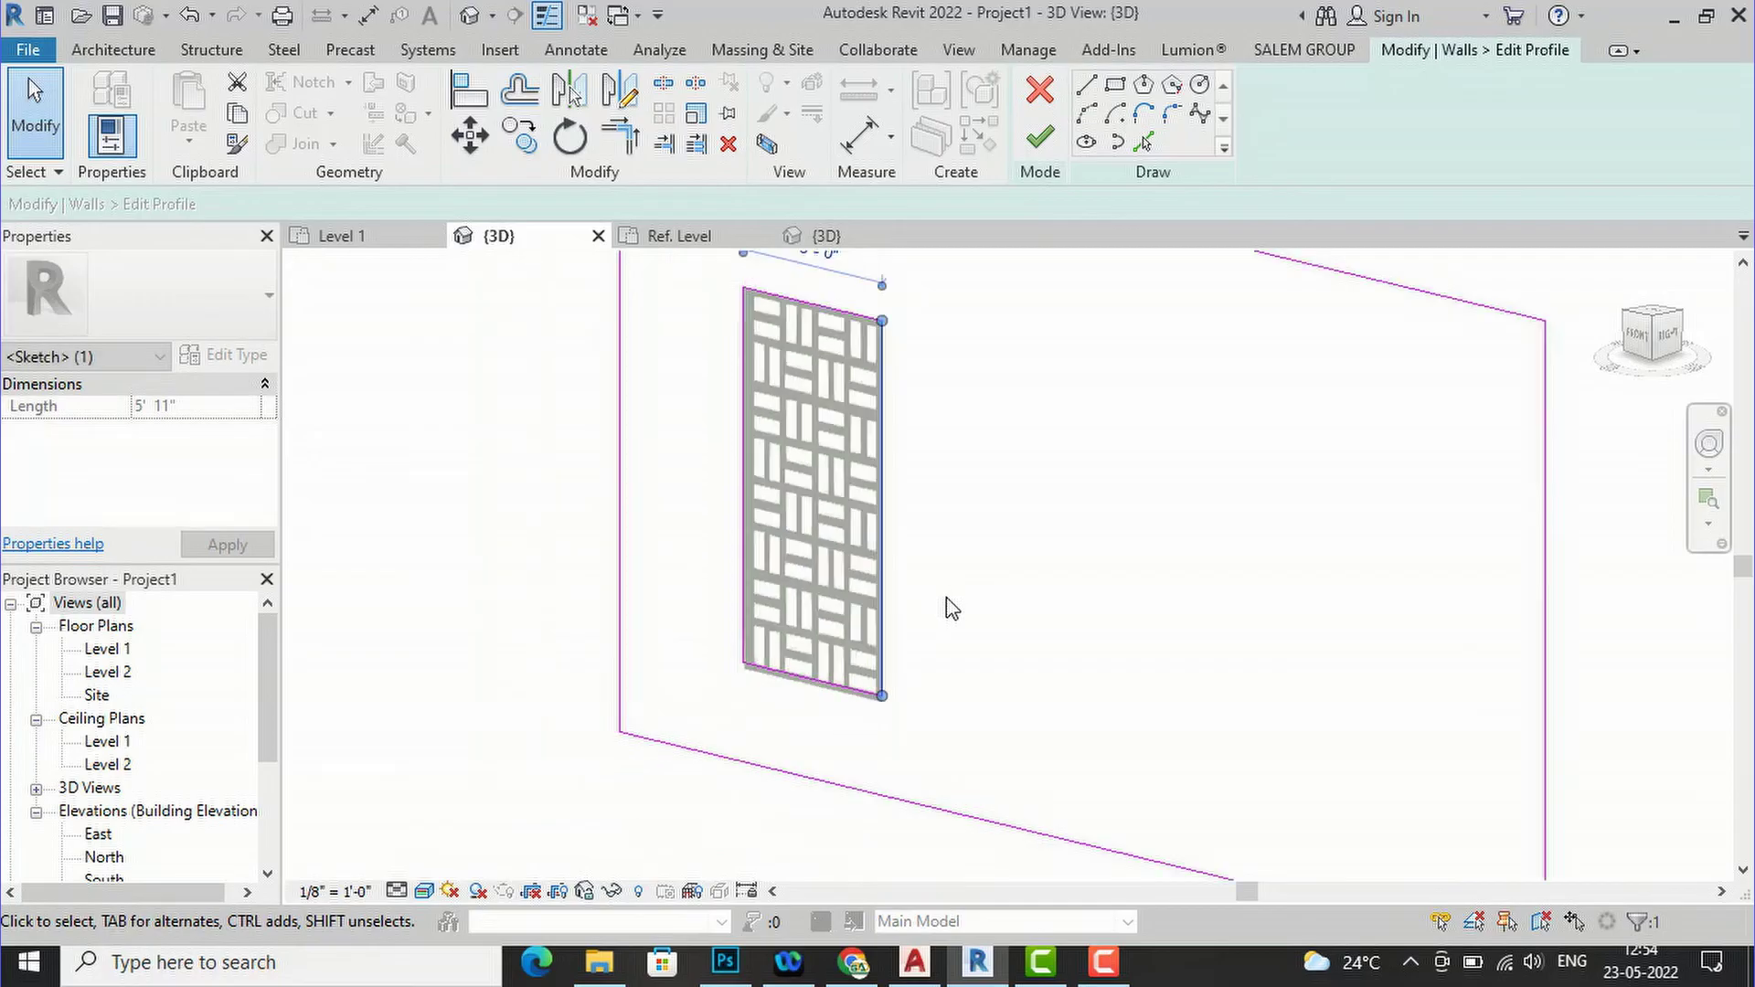
{"action": "left_click", "coordinate": [1059, 149]}
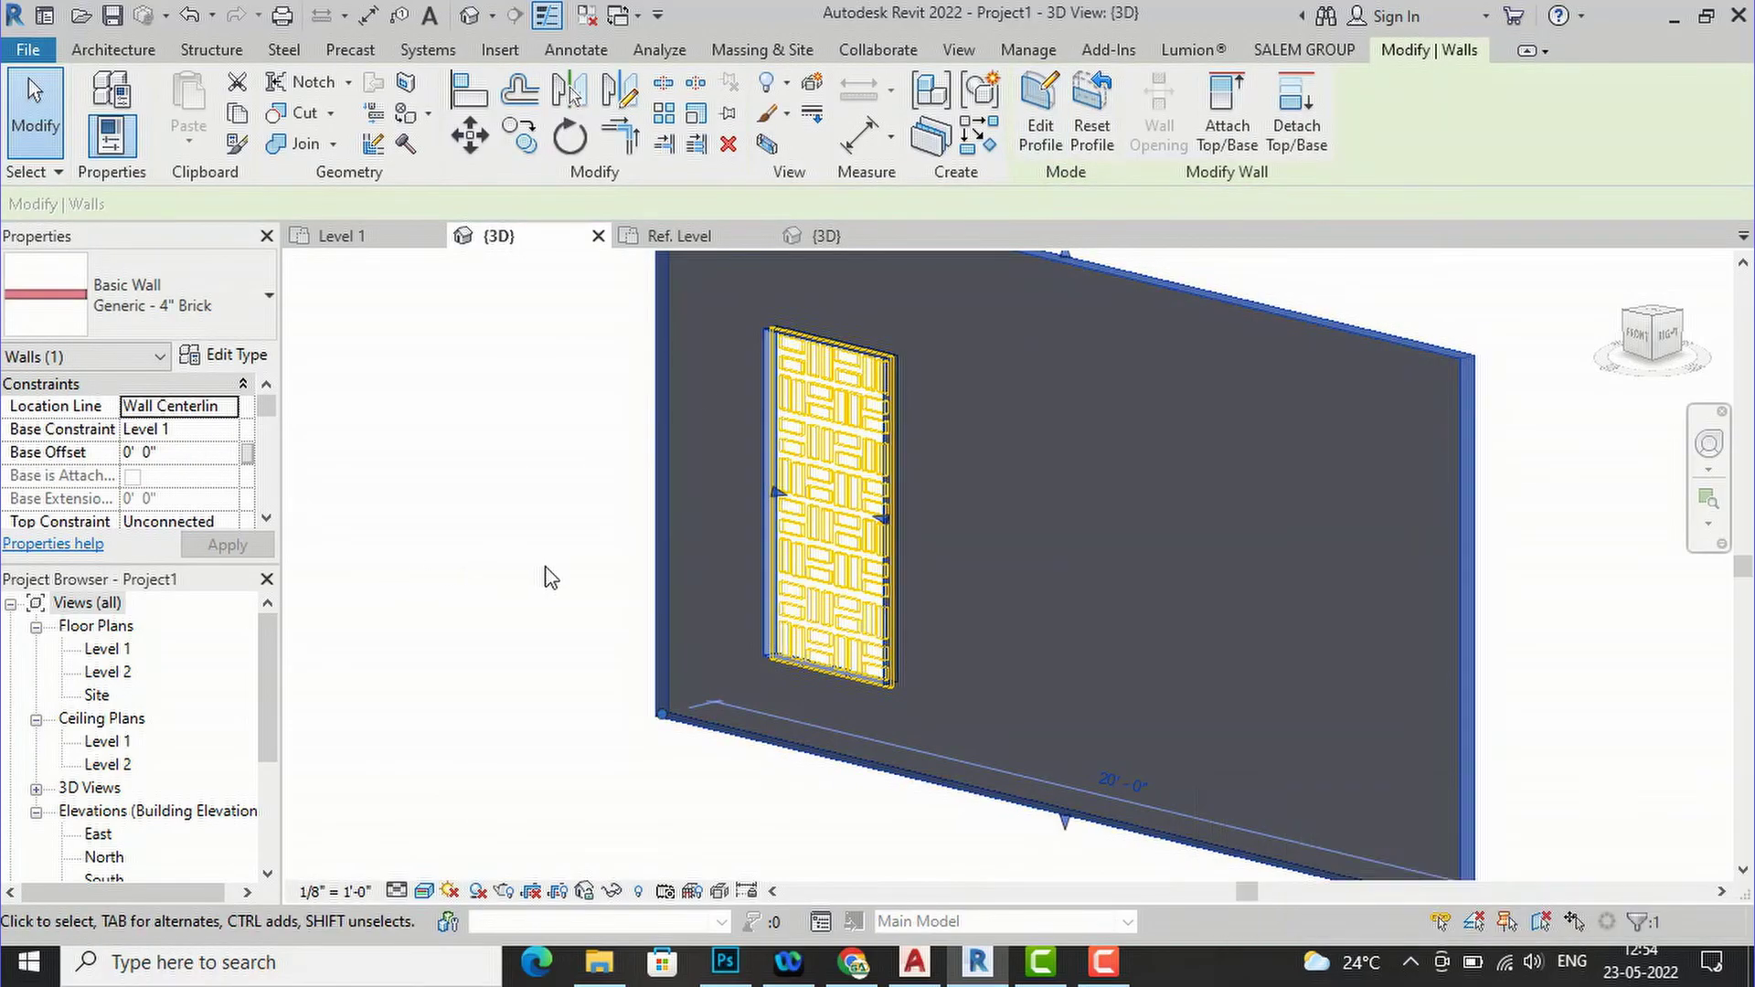
{"action": "left_click", "coordinate": [548, 578]}
{"action": "scroll", "coordinate": [548, 578], "scroll_direction": "down", "scroll_amount": 2}
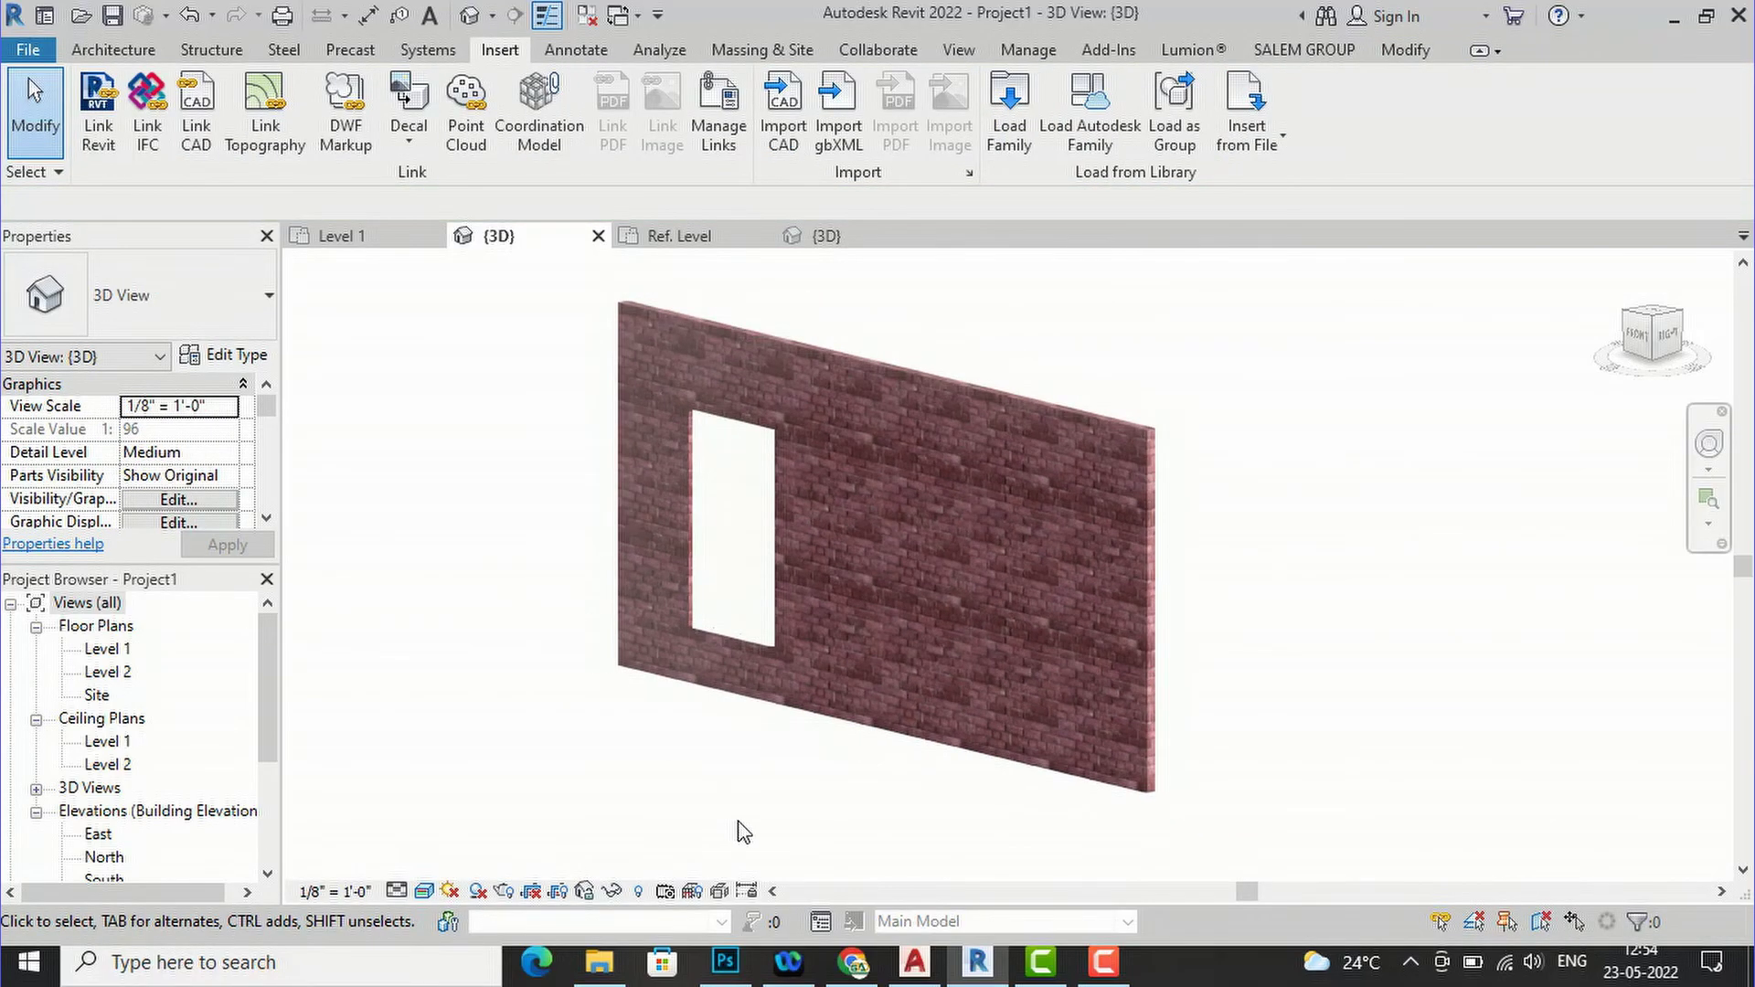
{"action": "scroll", "coordinate": [639, 582], "scroll_direction": "up", "scroll_amount": 3}
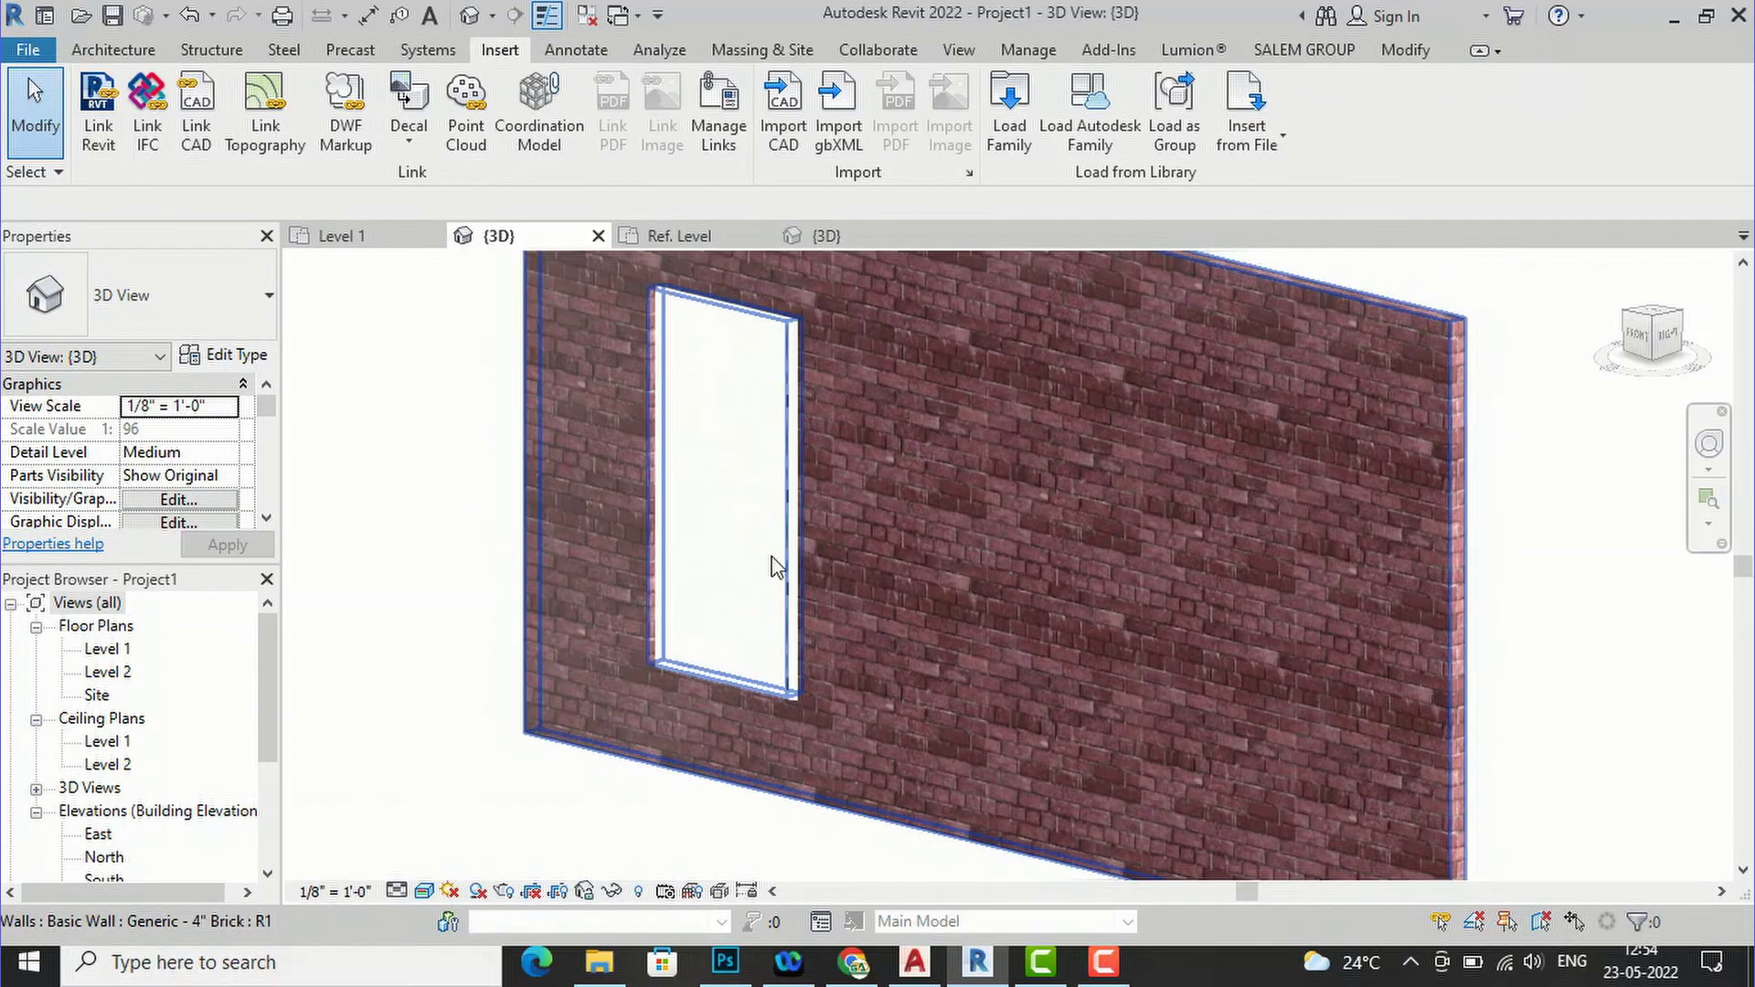
{"action": "left_click", "coordinate": [1641, 342]}
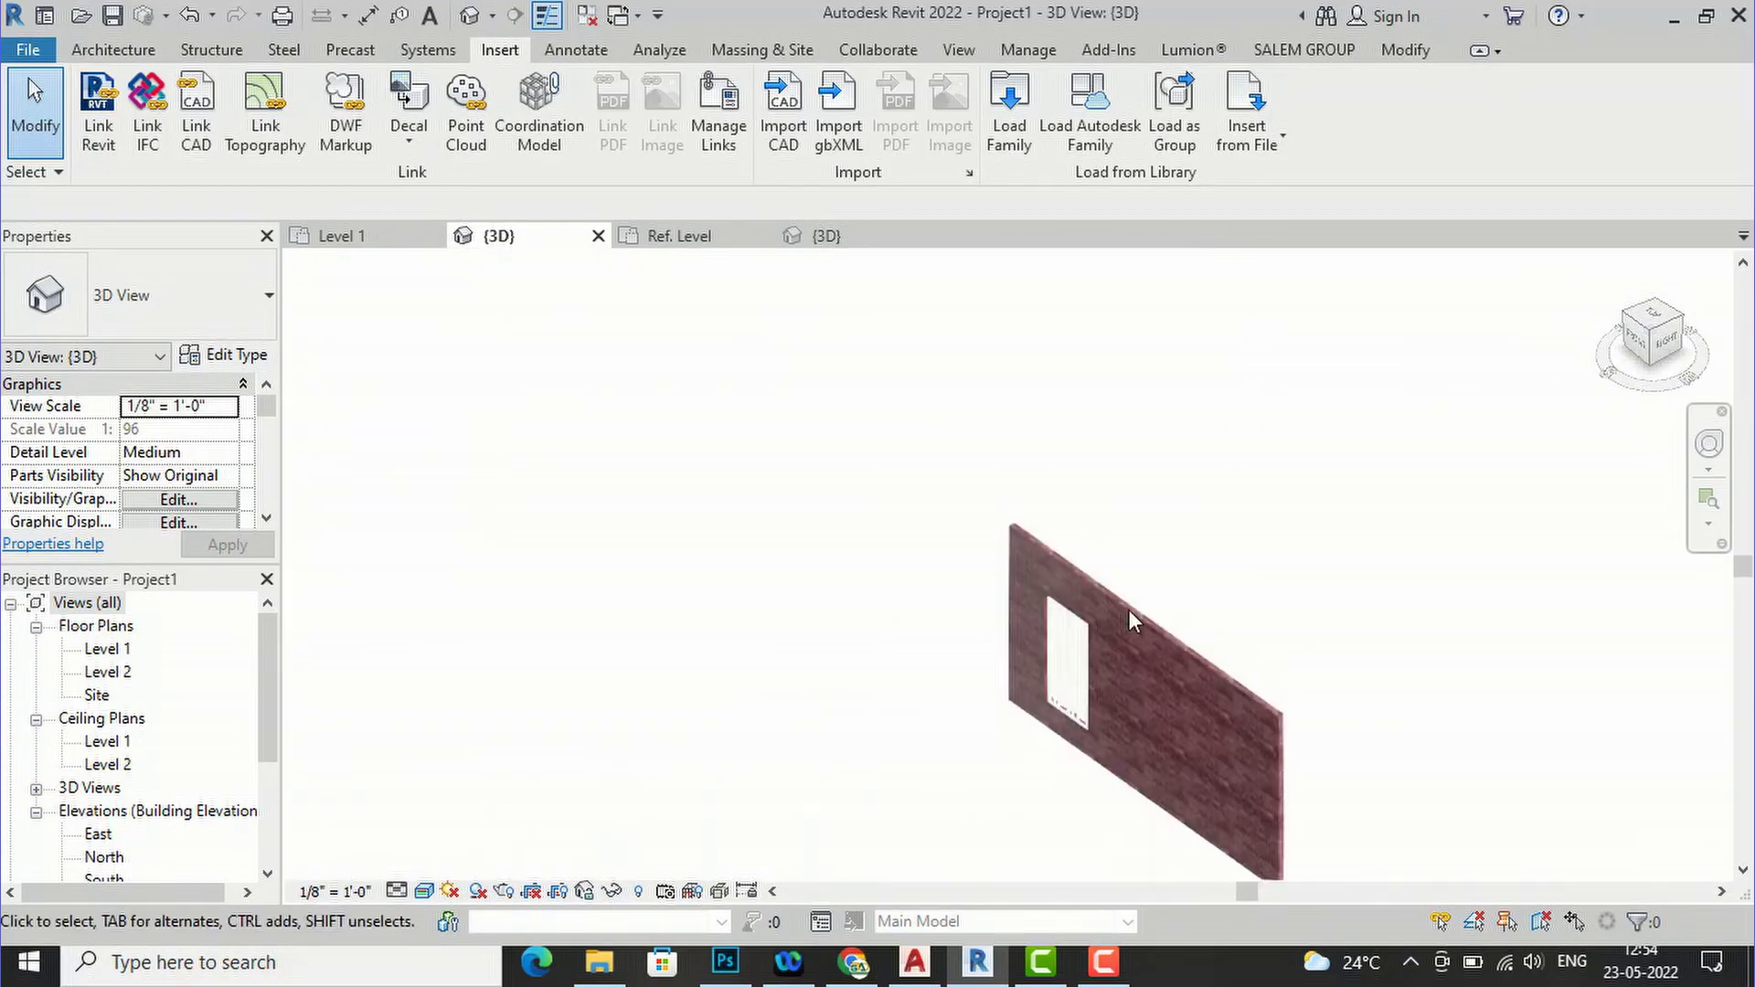
{"action": "scroll", "coordinate": [1079, 732], "scroll_direction": "up", "scroll_amount": 5}
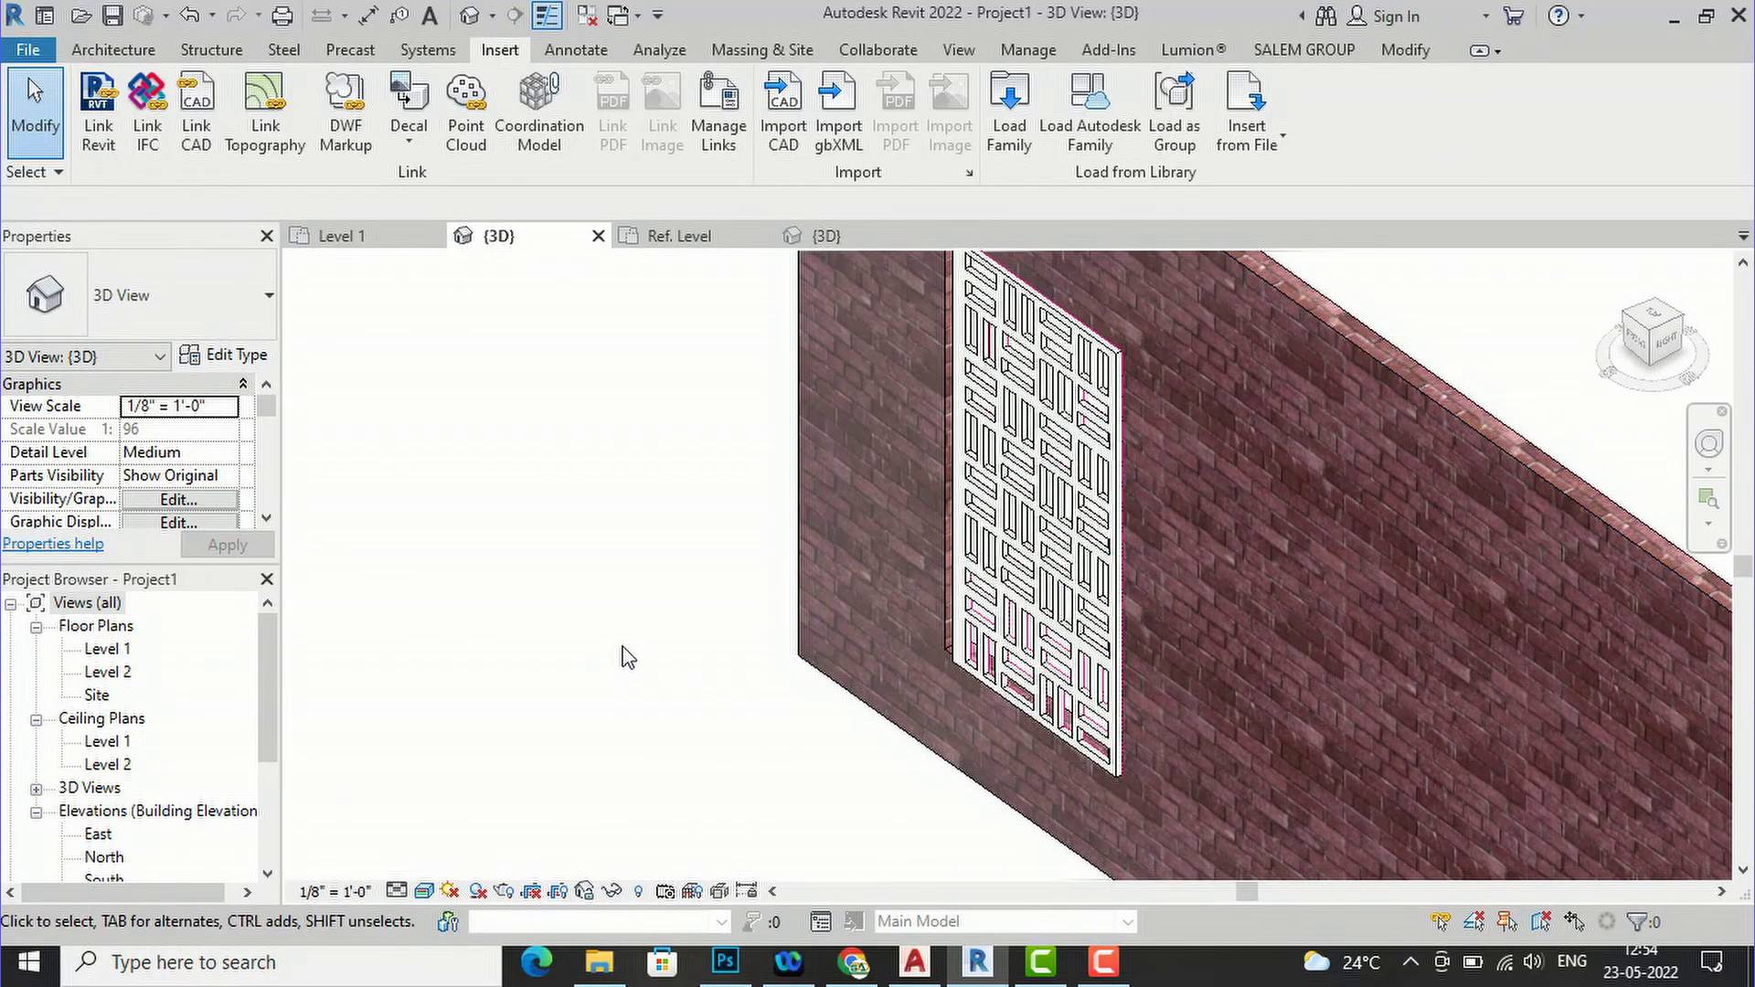
{"action": "scroll", "coordinate": [941, 747], "scroll_direction": "up", "scroll_amount": 3}
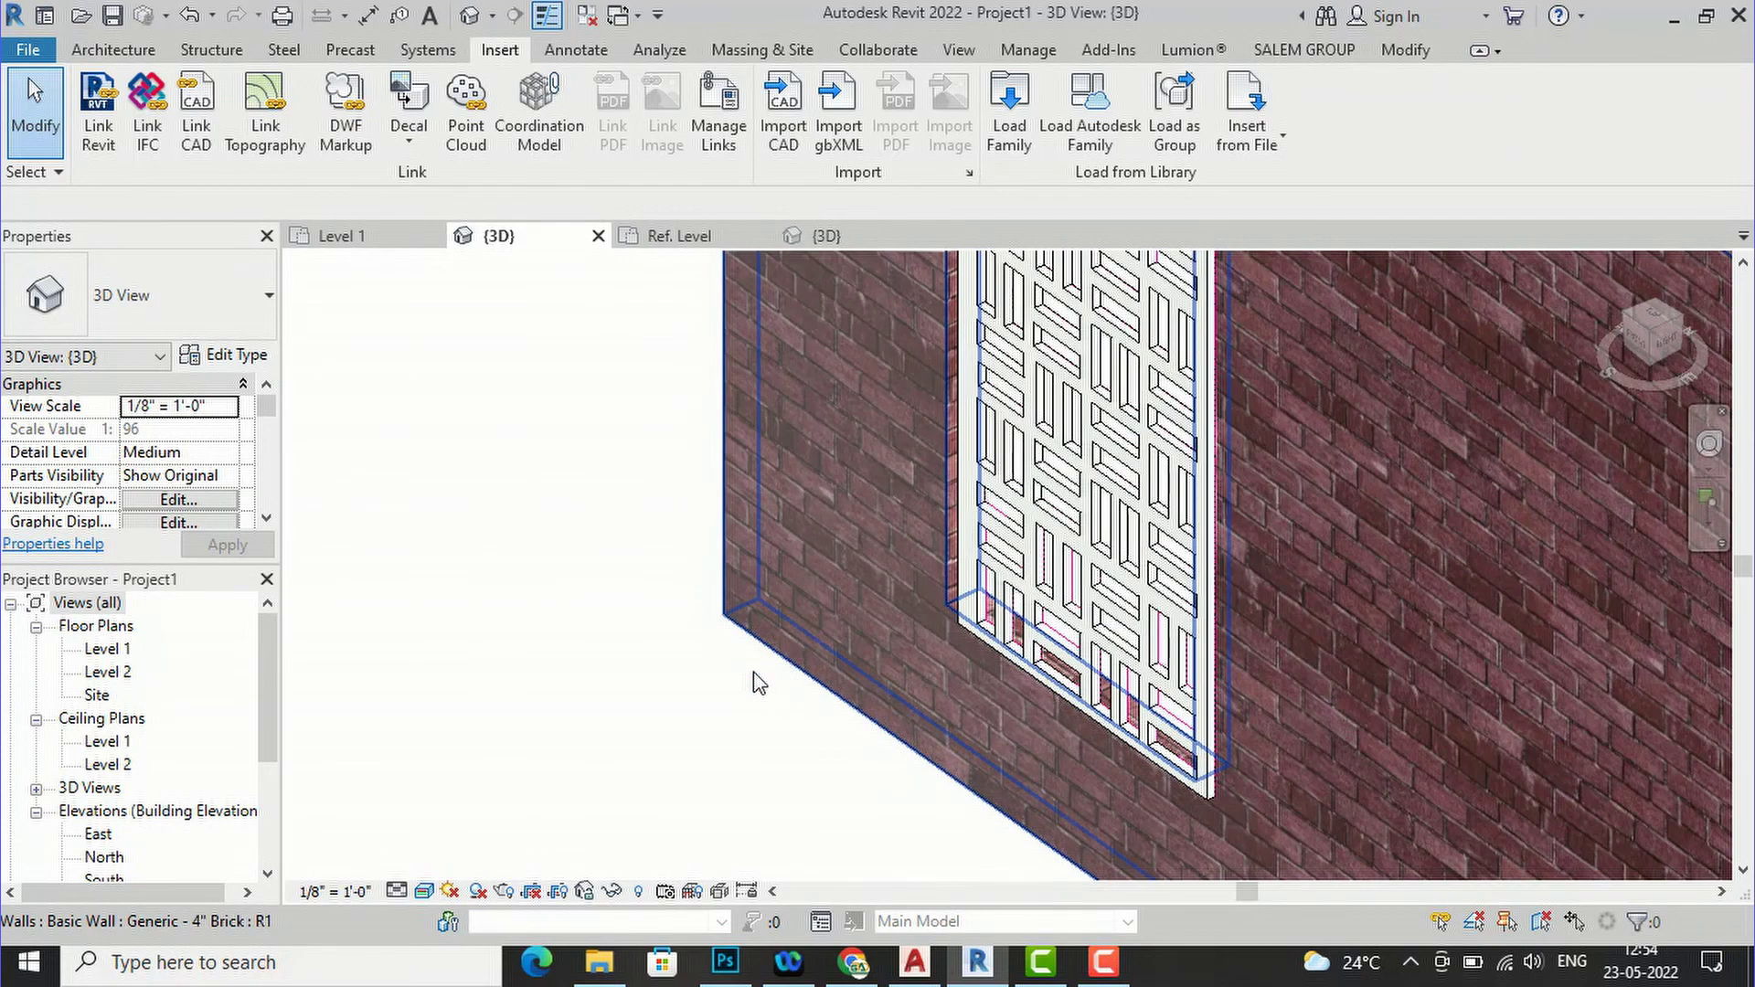
{"action": "scroll", "coordinate": [579, 704], "scroll_direction": "down", "scroll_amount": 6}
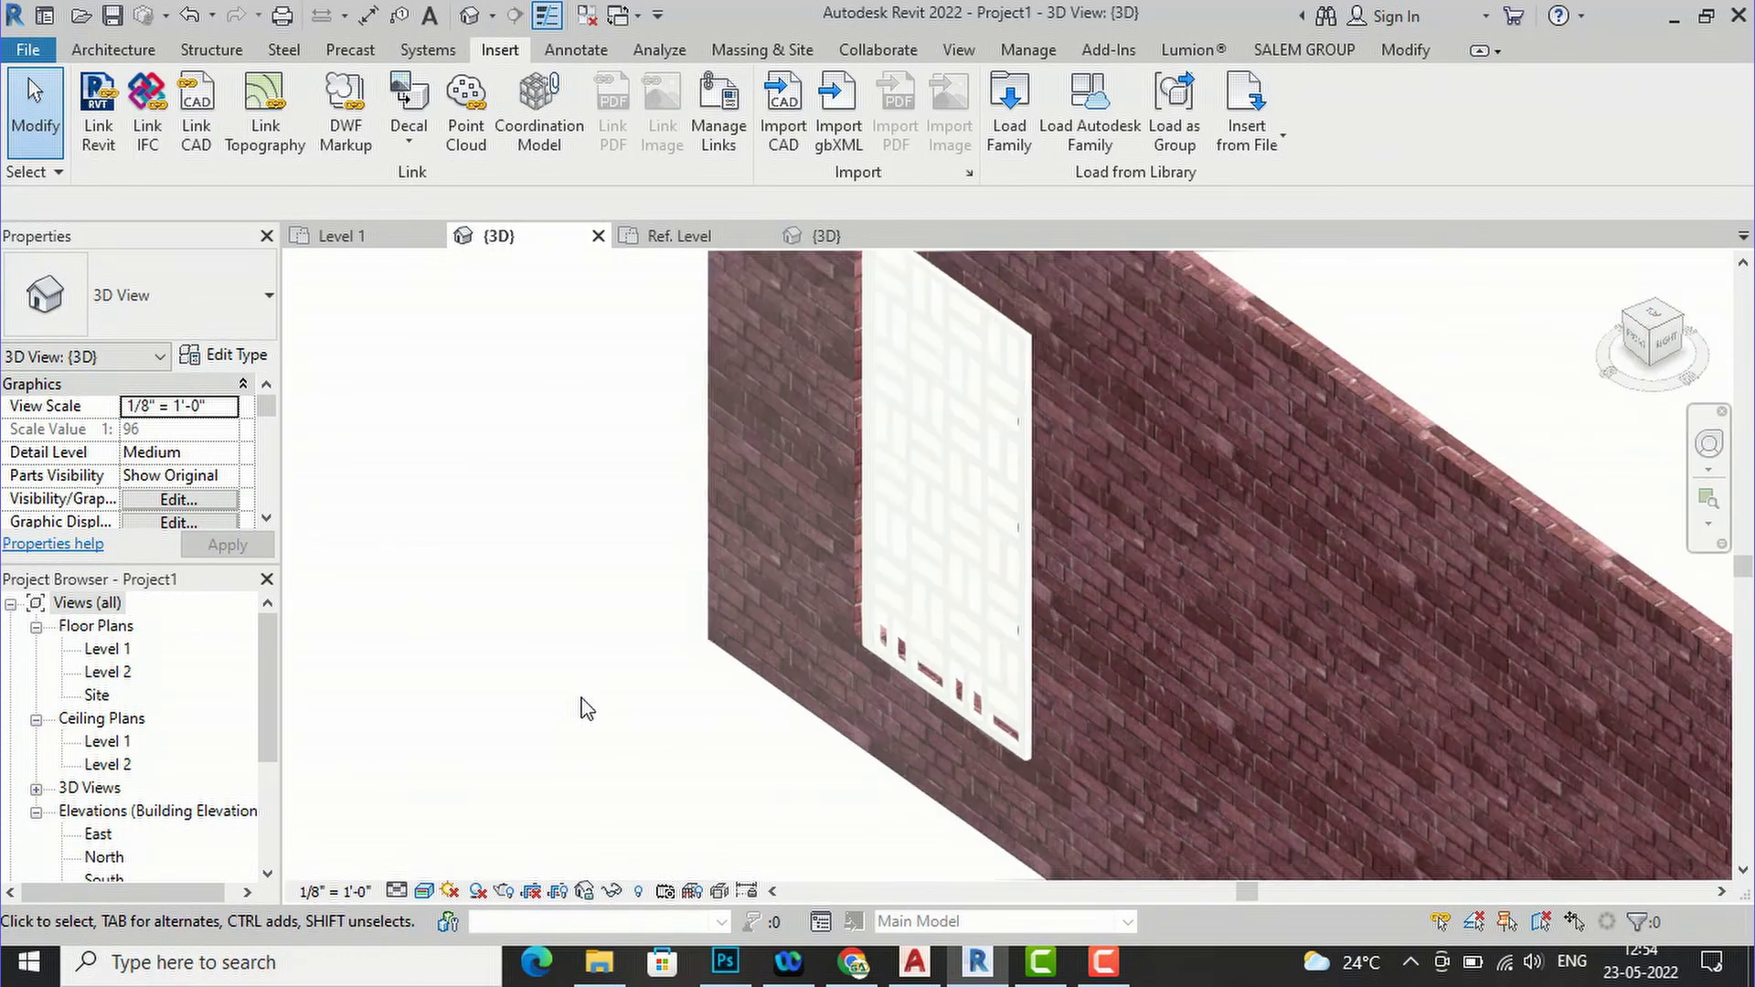
{"action": "scroll", "coordinate": [963, 422], "scroll_direction": "down", "scroll_amount": 2}
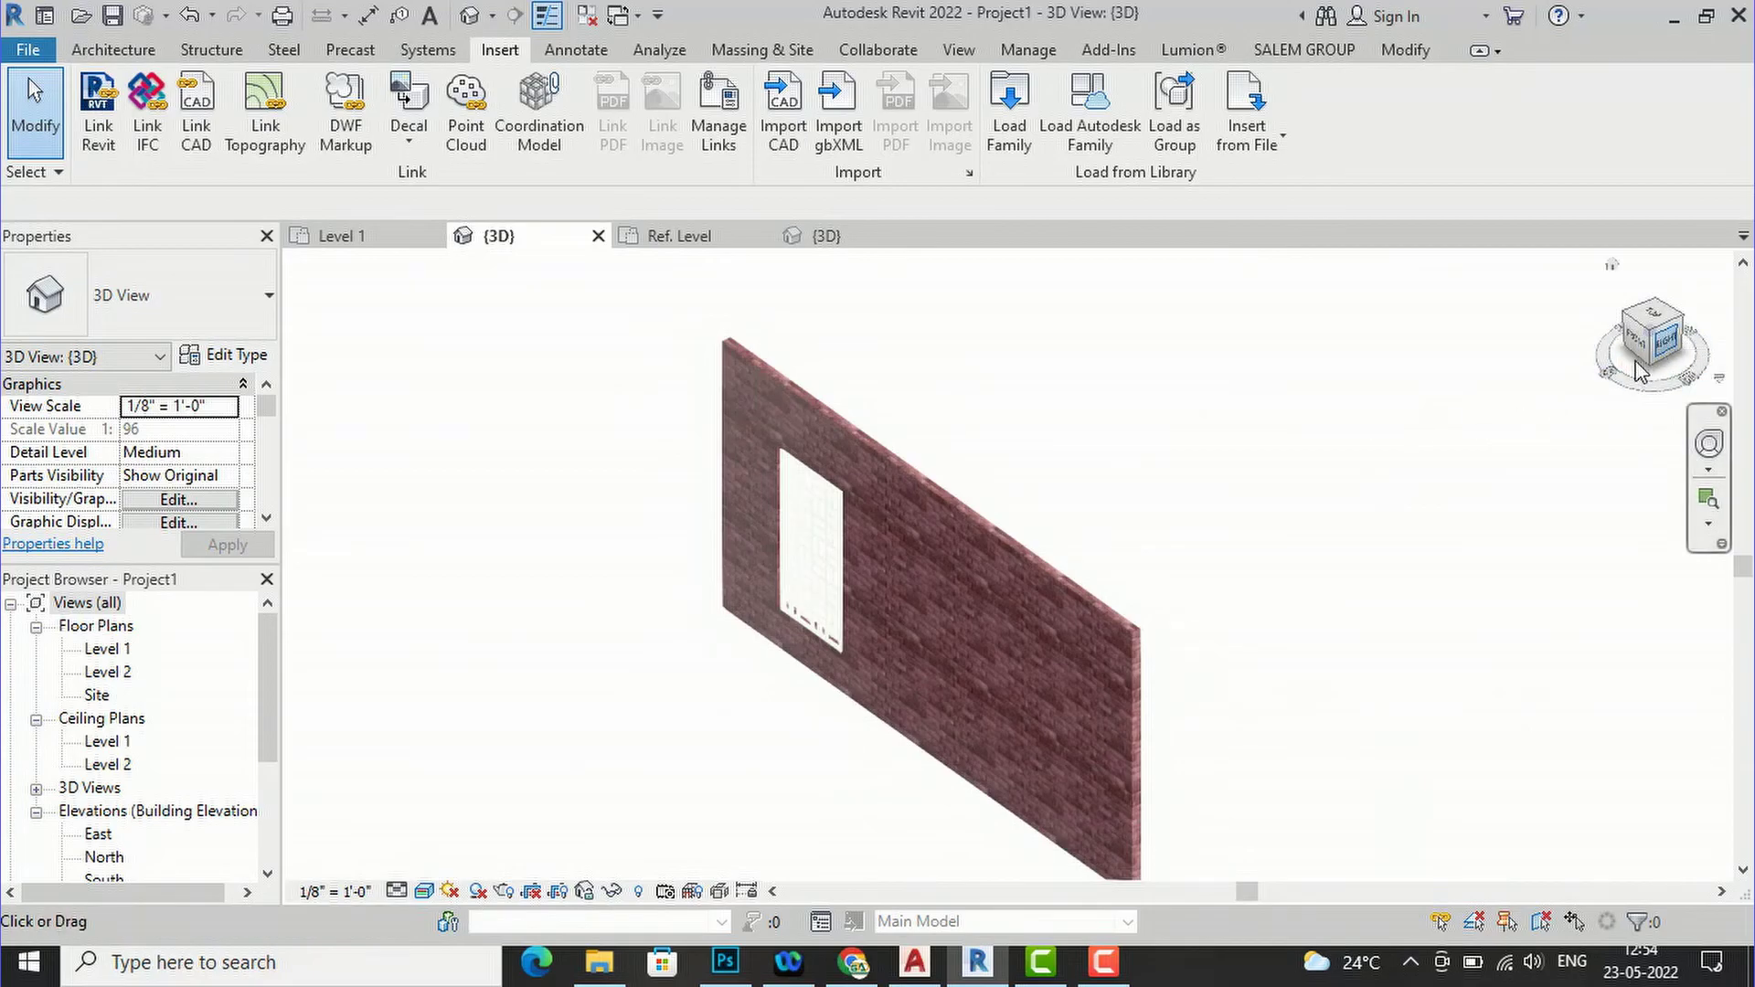
{"action": "left_click", "coordinate": [1666, 342]}
{"action": "middle_click_drag", "start_coordinate": [1474, 354], "coordinate": [1369, 338], "text": "shift"}
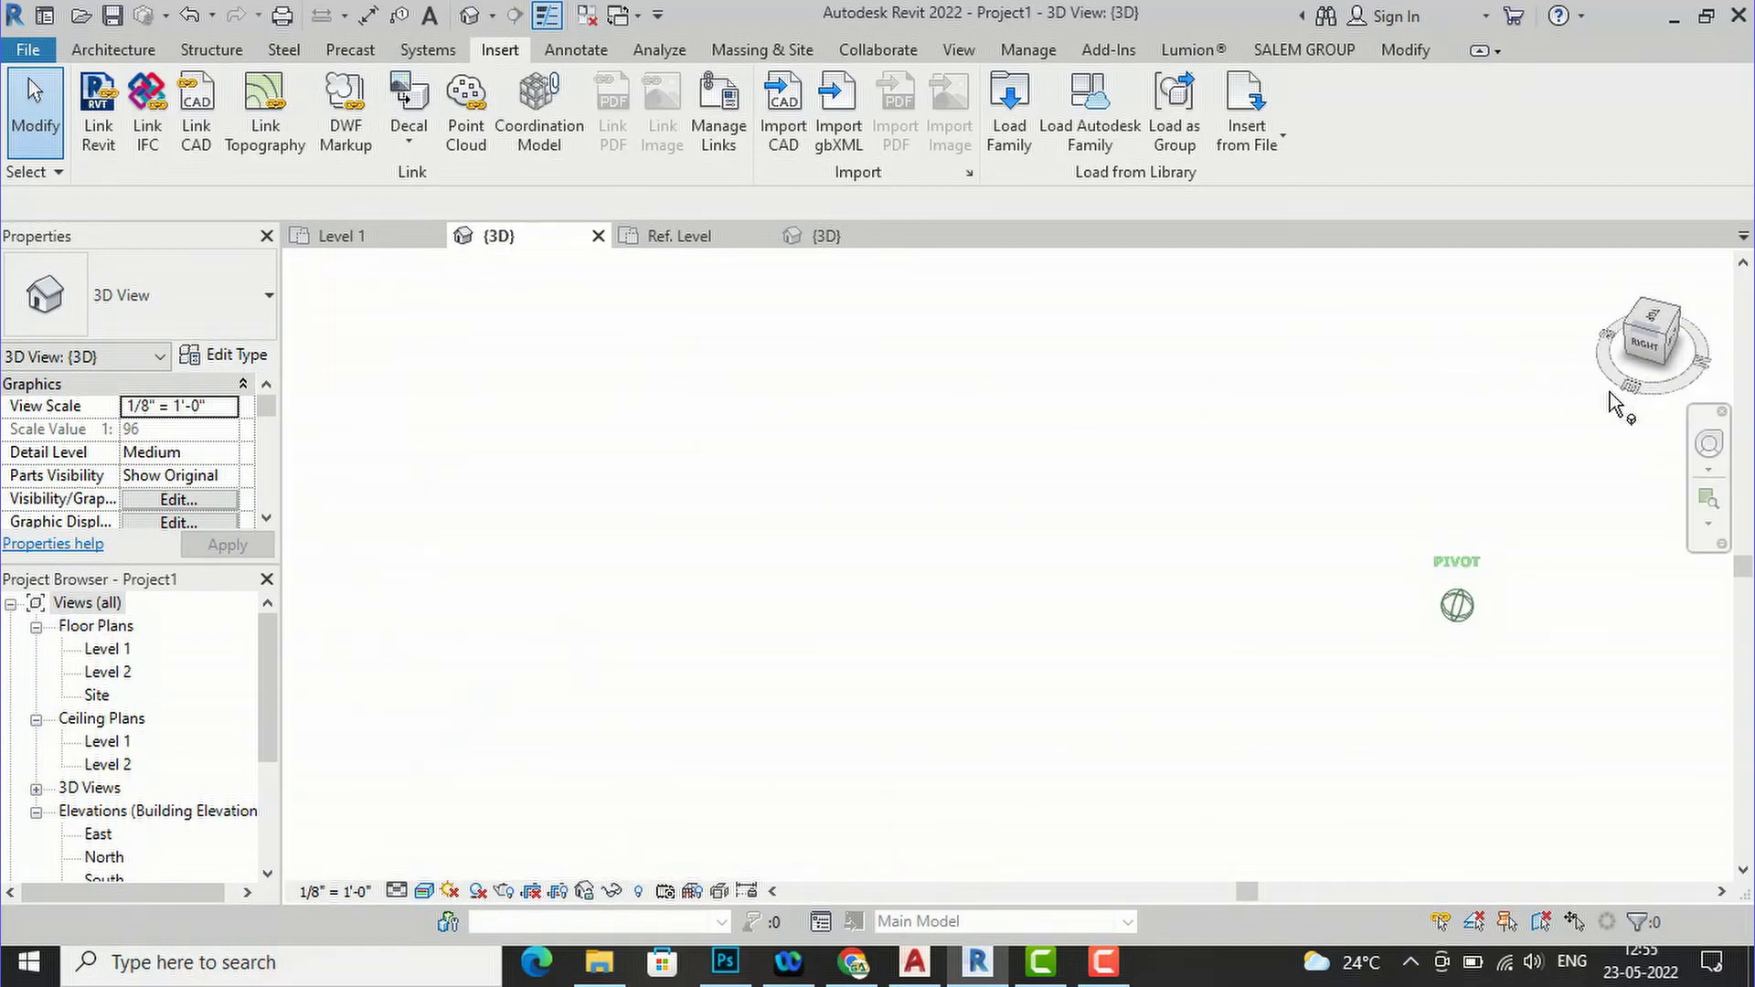
{"action": "middle_click_drag", "start_coordinate": [1638, 357], "coordinate": [1222, 759], "text": "shift"}
{"action": "scroll", "coordinate": [798, 370], "scroll_direction": "up", "scroll_amount": 3}
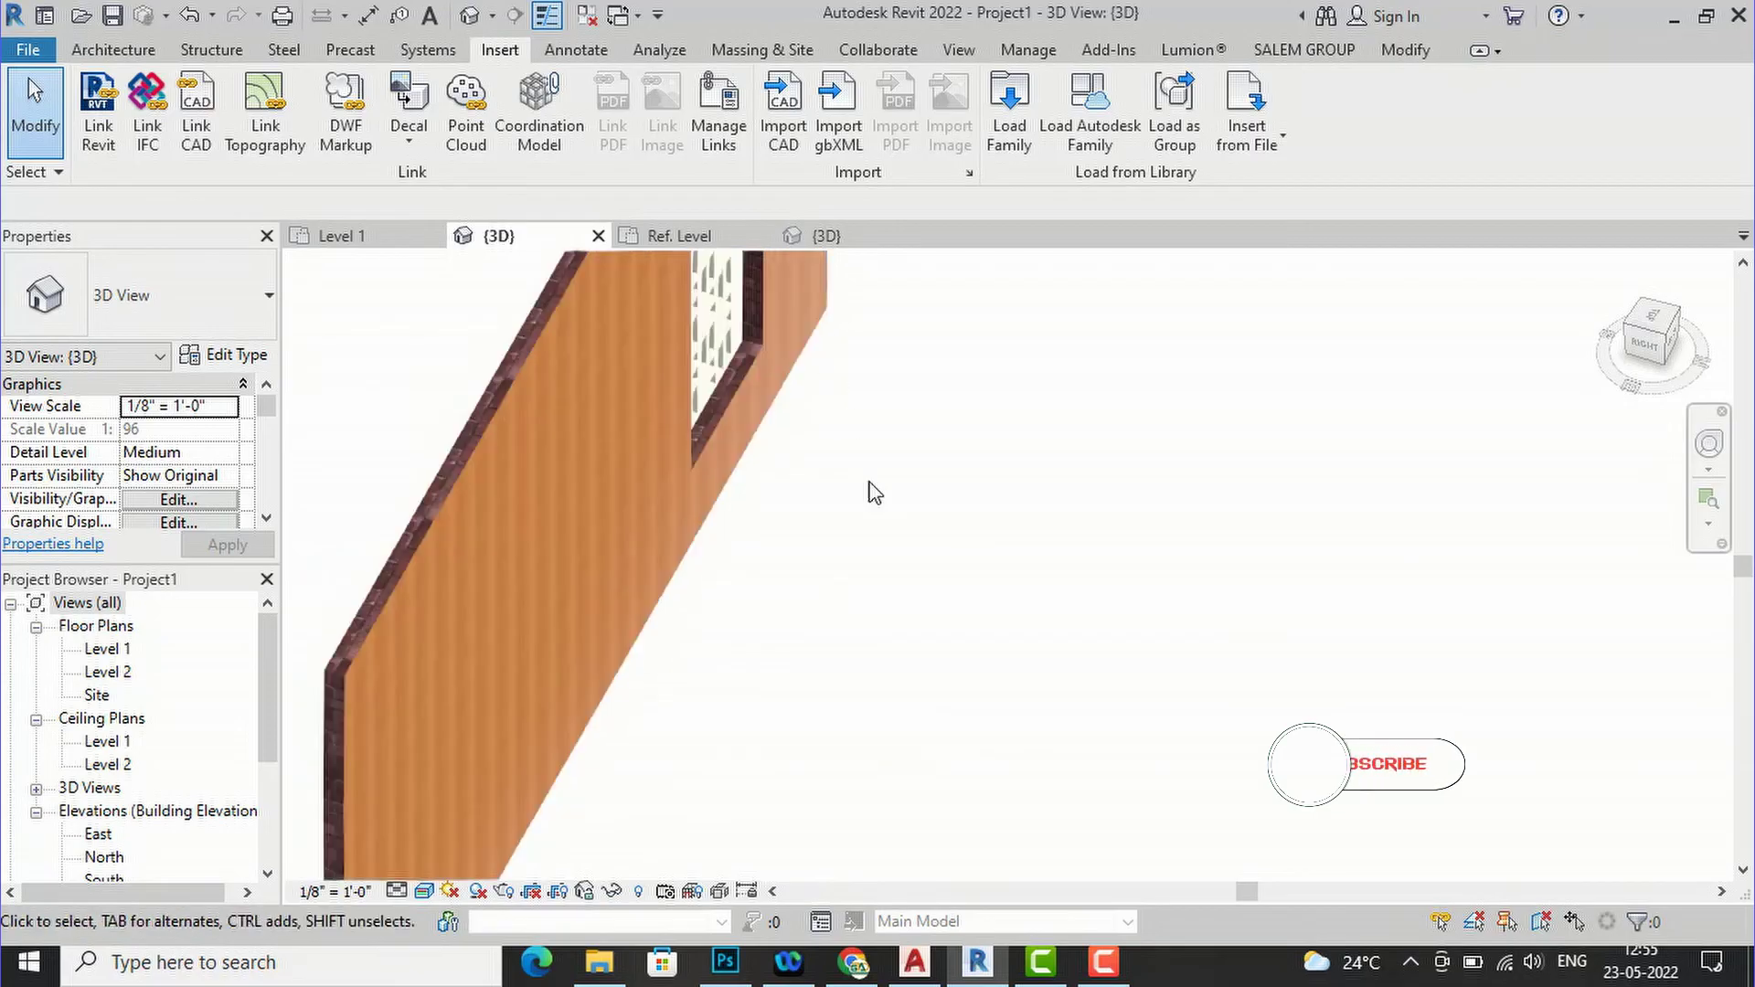
{"action": "scroll", "coordinate": [847, 420], "scroll_direction": "down", "scroll_amount": 2}
{"action": "scroll", "coordinate": [841, 457], "scroll_direction": "up", "scroll_amount": 2}
{"action": "scroll", "coordinate": [781, 398], "scroll_direction": "up", "scroll_amount": 5}
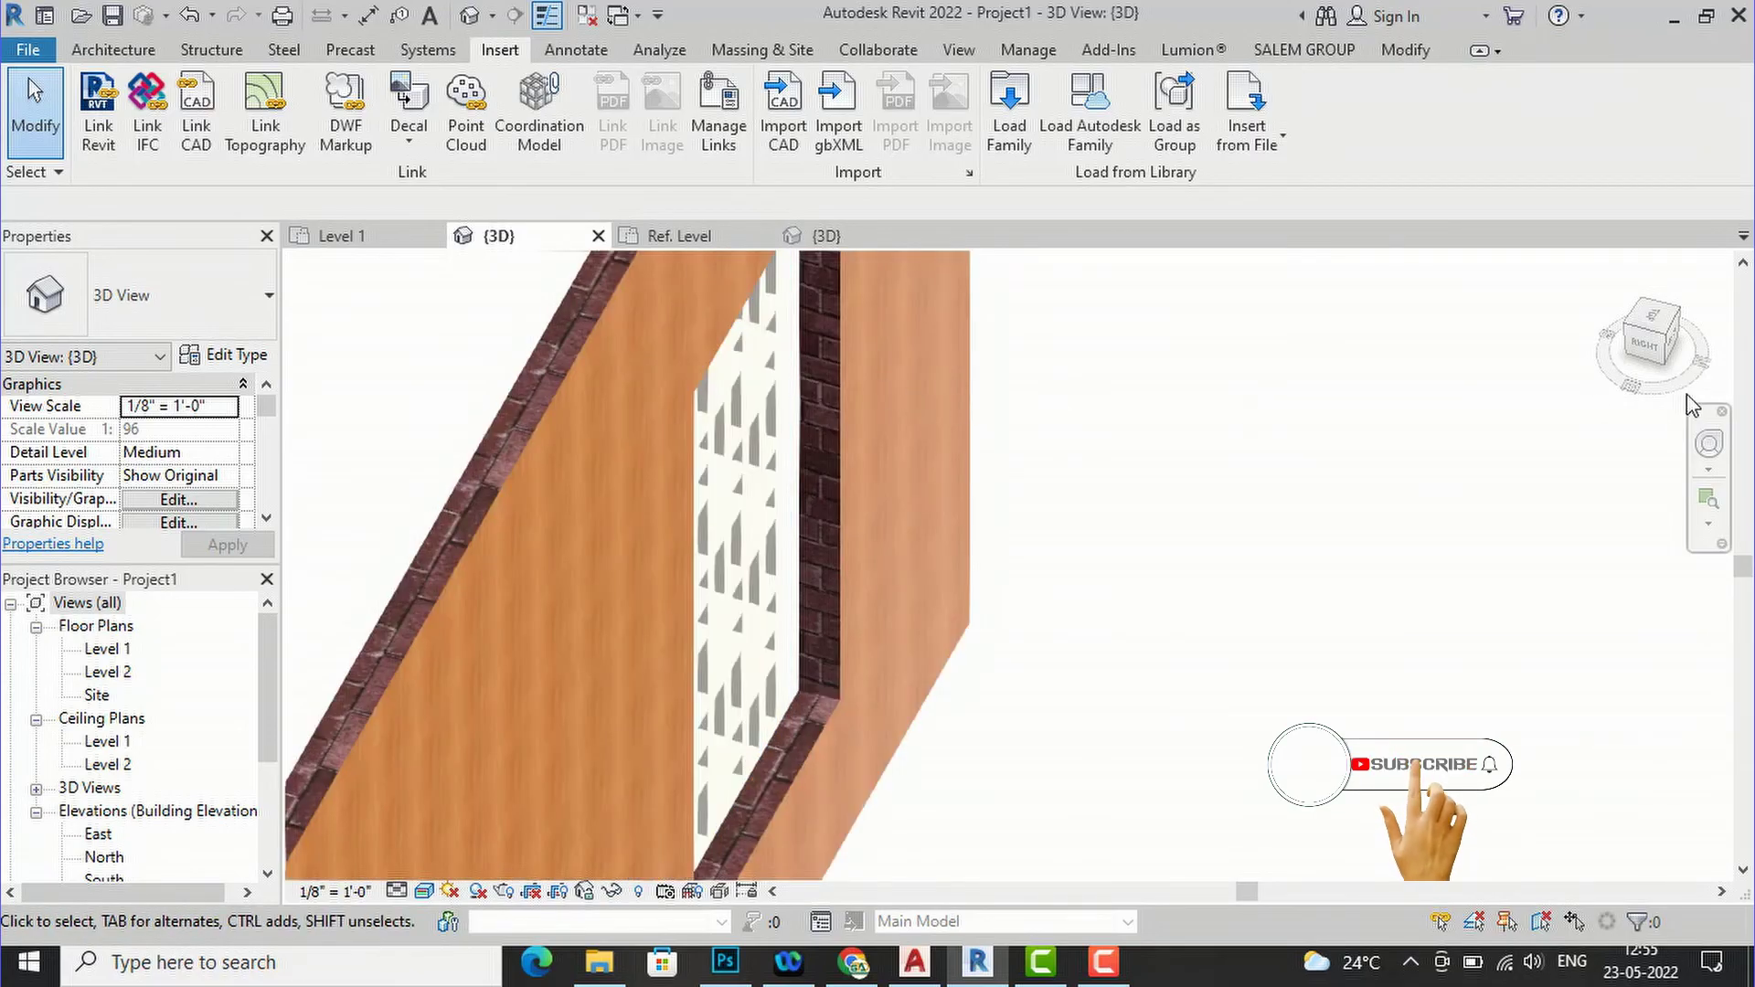
{"action": "left_click", "coordinate": [1653, 356]}
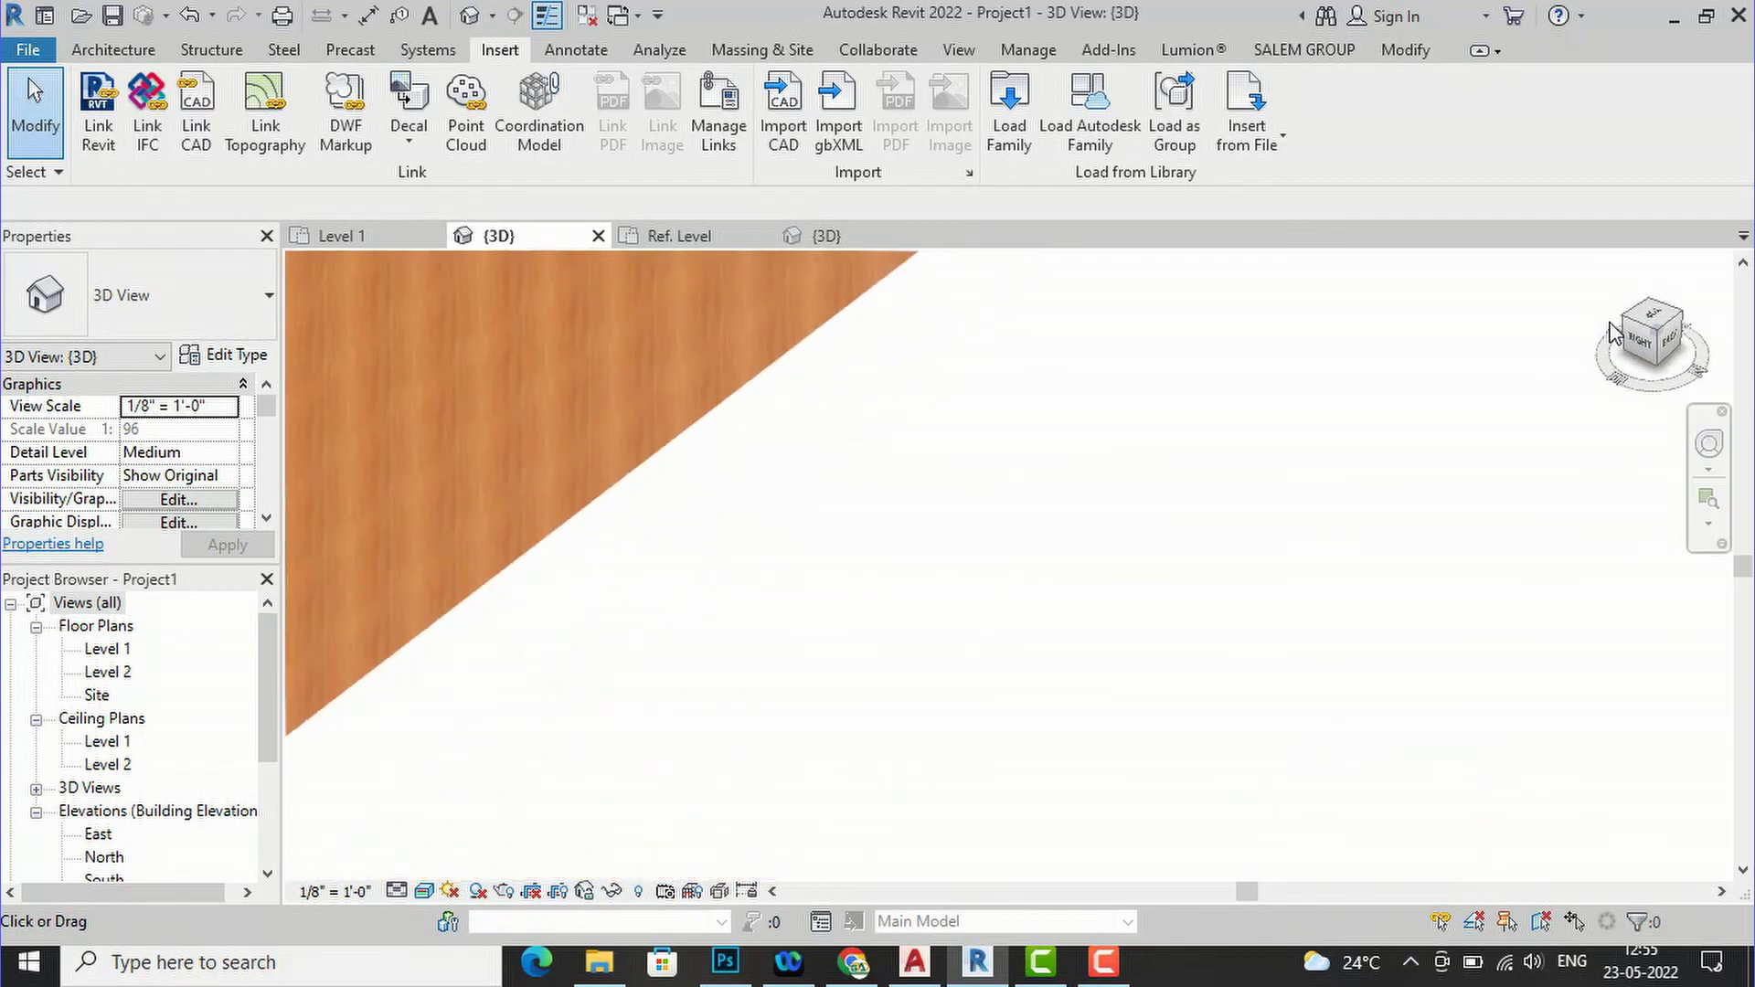
{"action": "scroll", "coordinate": [706, 761], "scroll_direction": "up", "scroll_amount": 2}
{"action": "scroll", "coordinate": [702, 763], "scroll_direction": "down", "scroll_amount": 5}
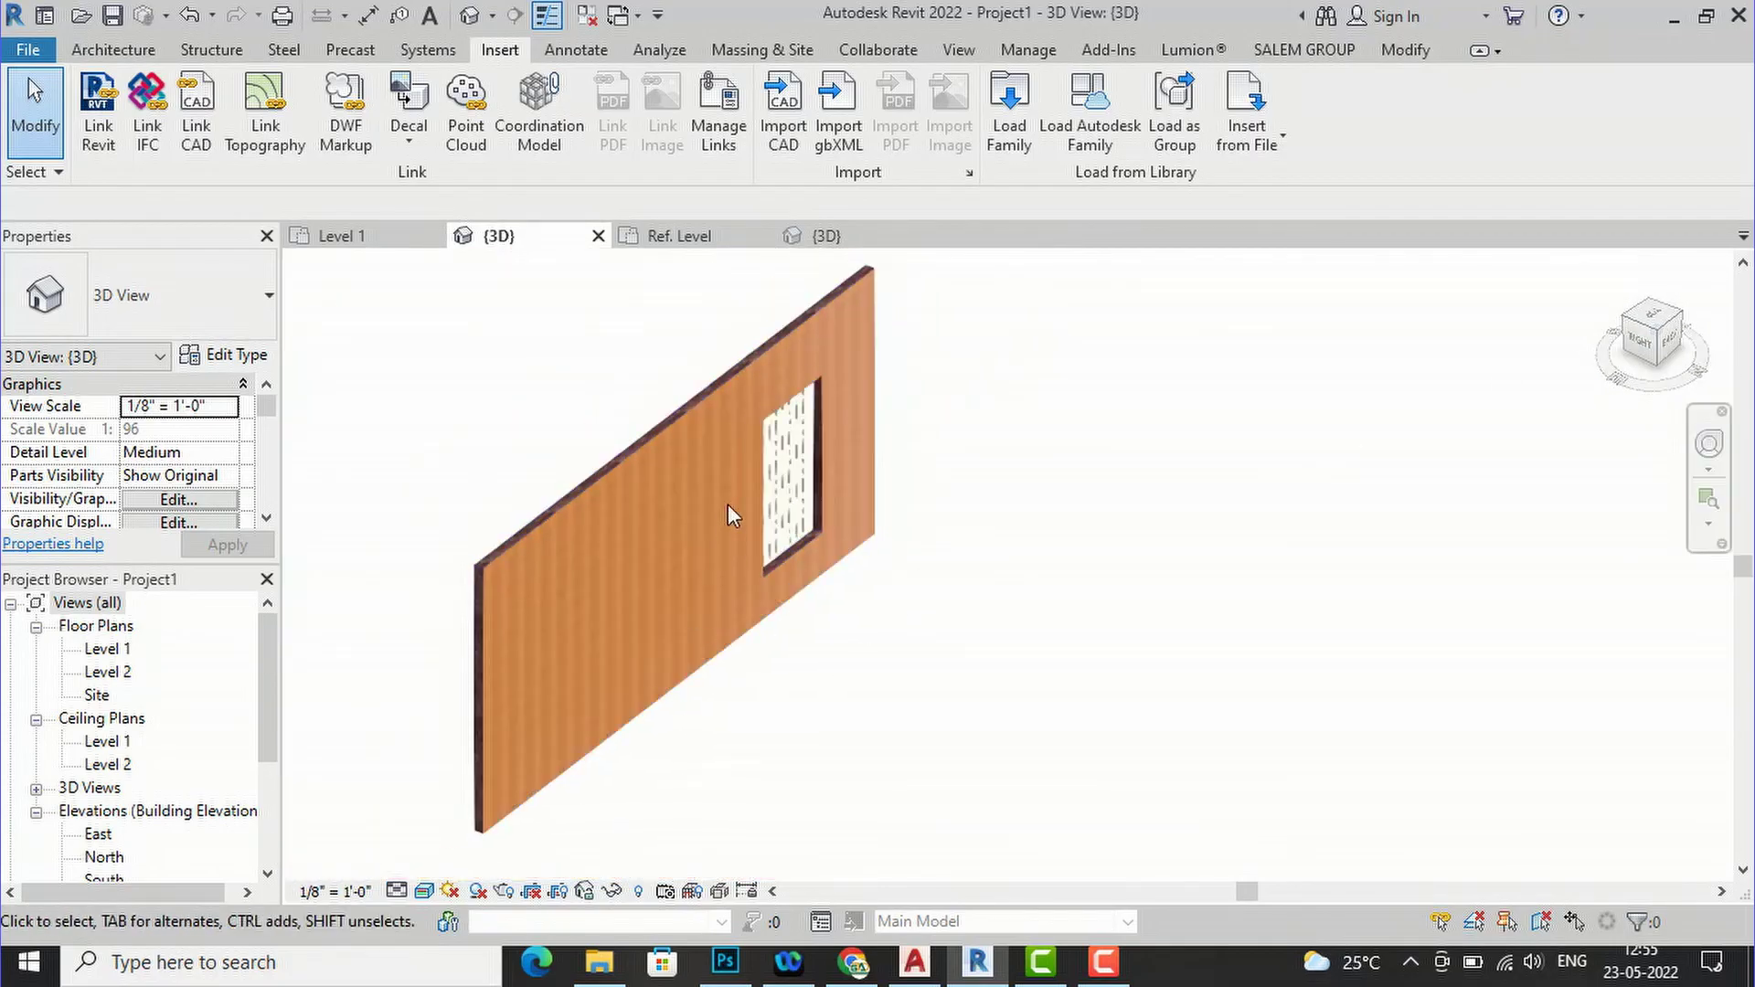
{"action": "scroll", "coordinate": [887, 435], "scroll_direction": "up", "scroll_amount": 6}
{"action": "scroll", "coordinate": [842, 411], "scroll_direction": "down", "scroll_amount": 5}
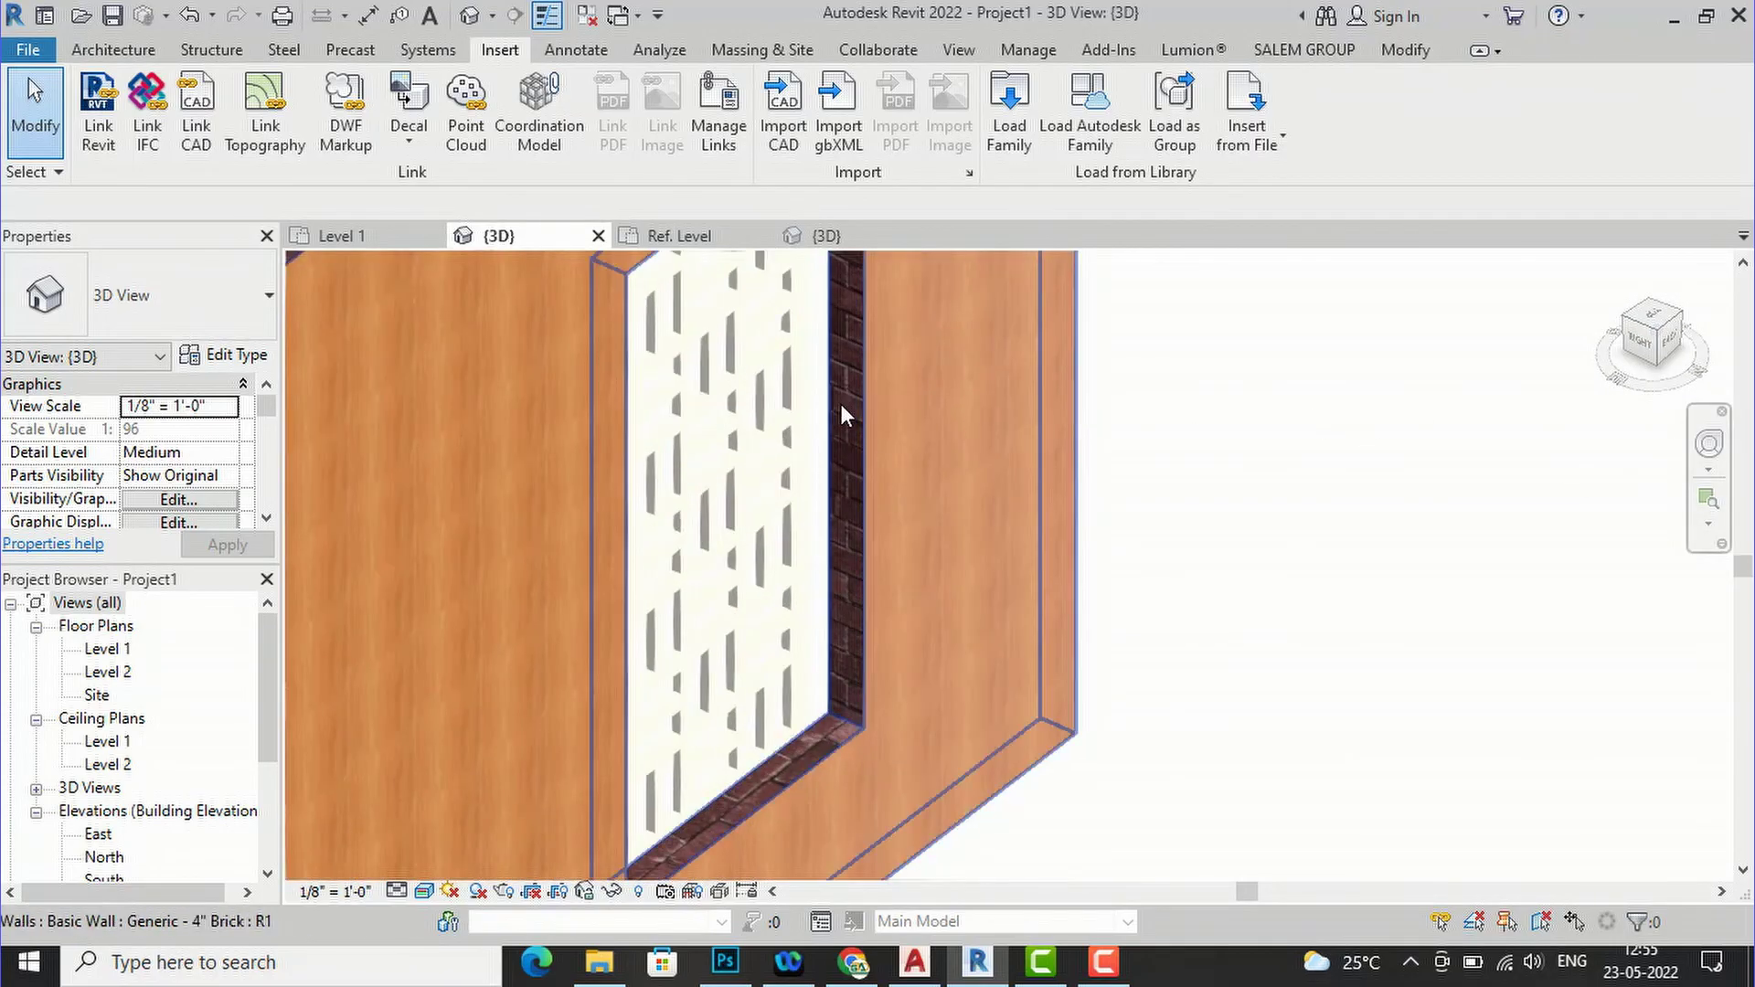
{"action": "scroll", "coordinate": [1026, 468], "scroll_direction": "down", "scroll_amount": 5}
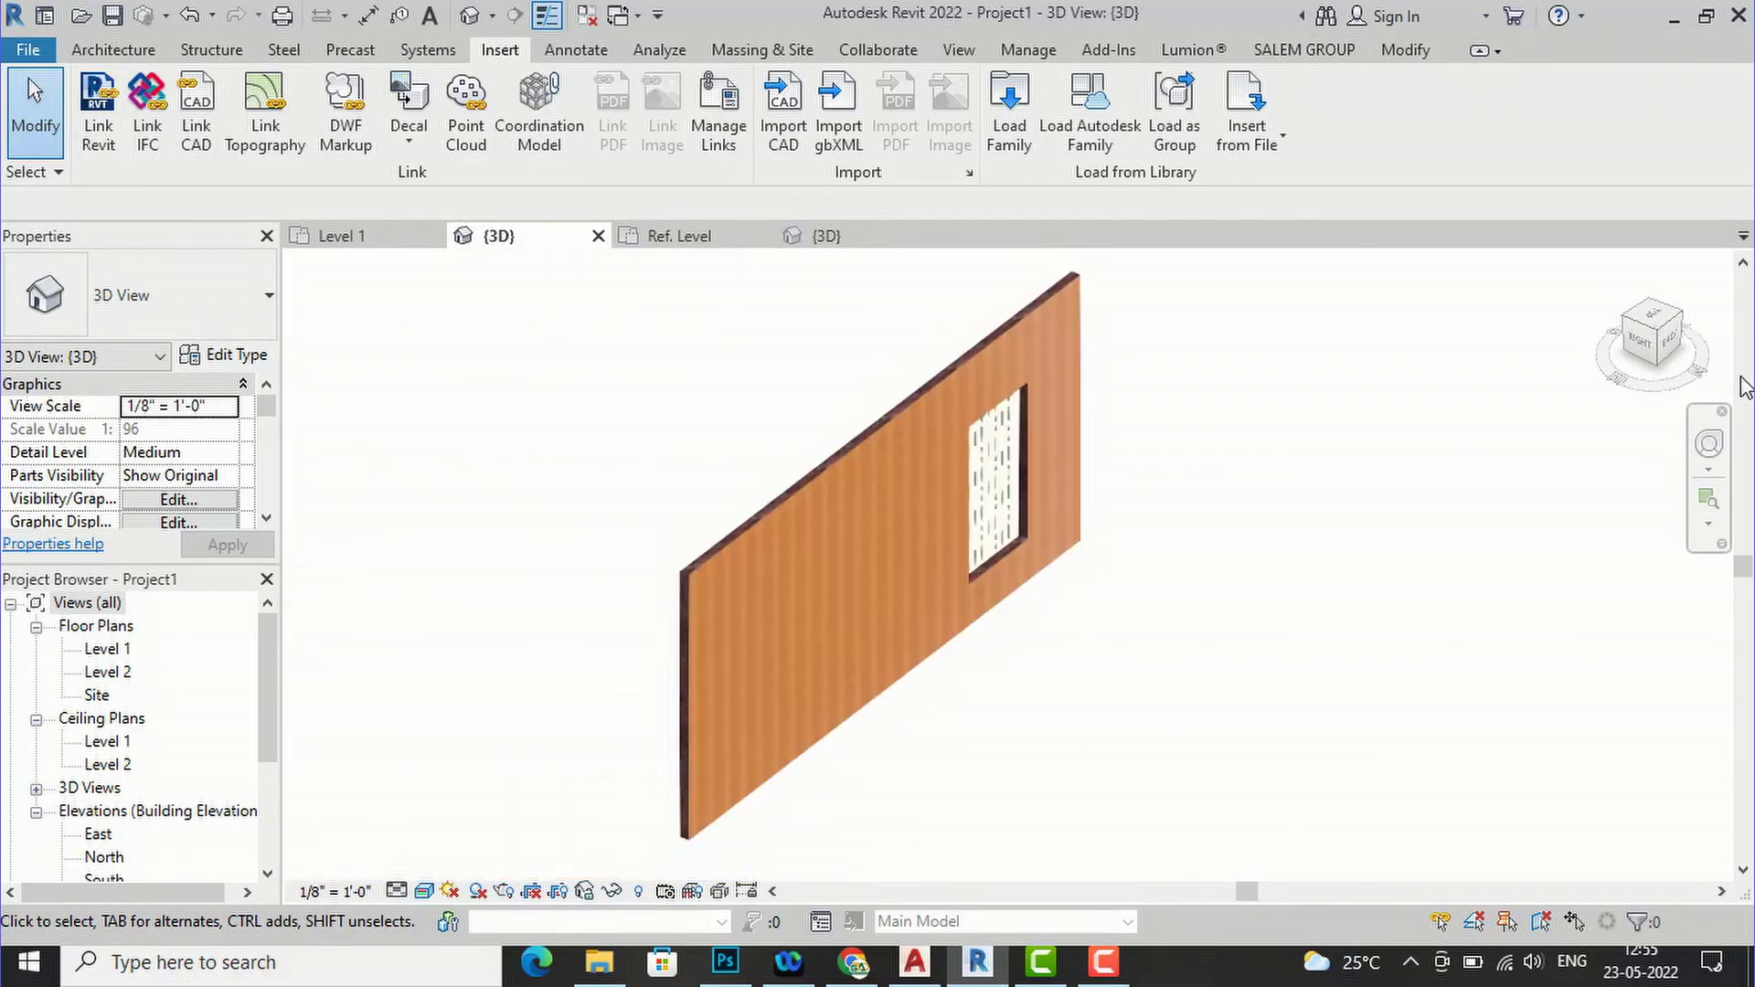
{"action": "left_click", "coordinate": [1672, 357]}
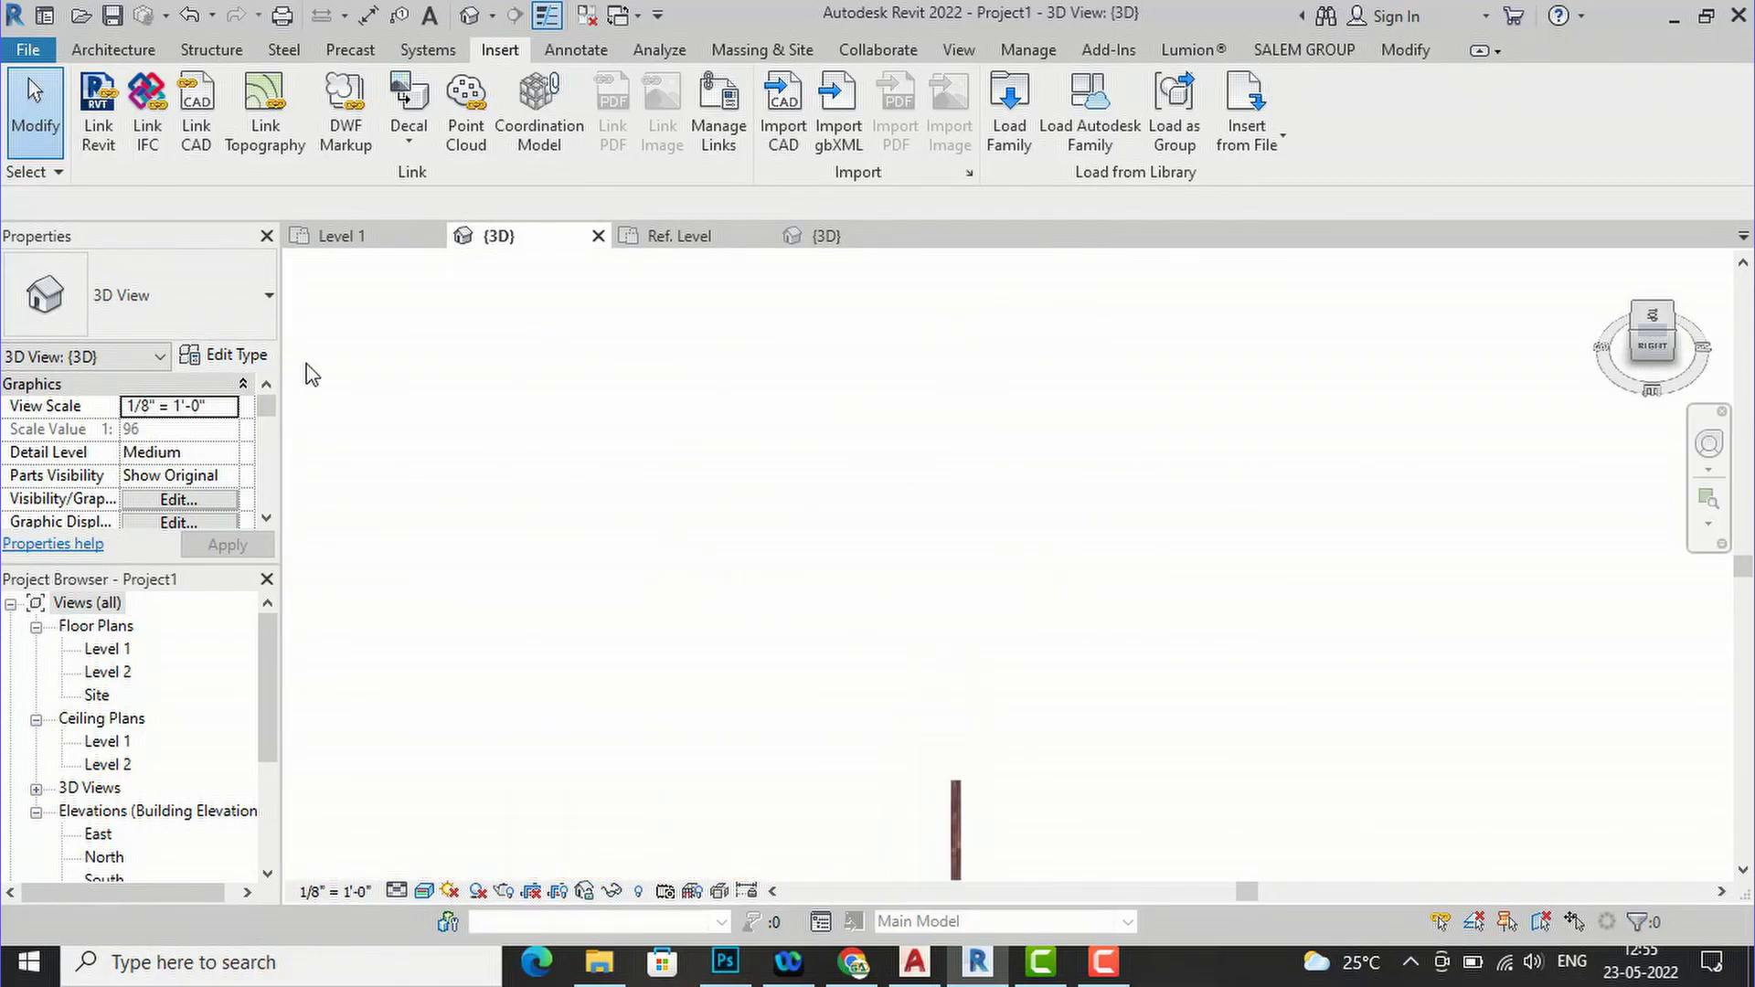
{"action": "scroll", "coordinate": [1554, 380], "scroll_direction": "down", "scroll_amount": 3}
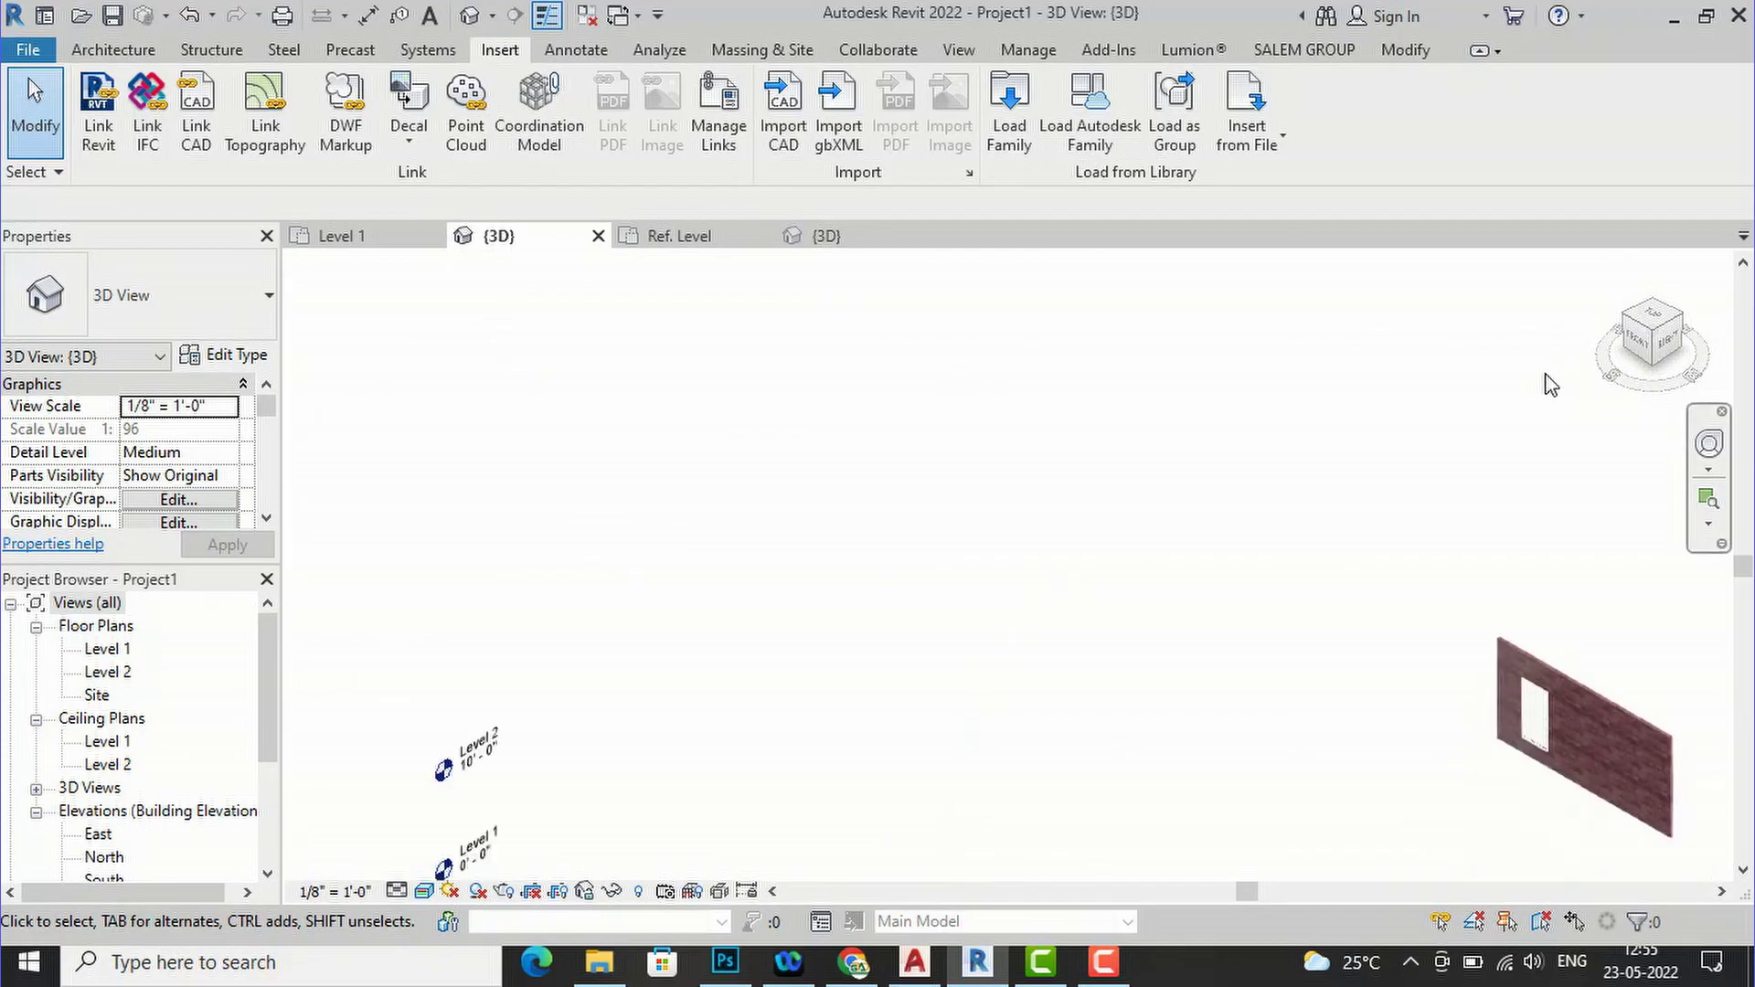
{"action": "scroll", "coordinate": [1651, 788], "scroll_direction": "up", "scroll_amount": 2}
{"action": "scroll", "coordinate": [1643, 738], "scroll_direction": "up", "scroll_amount": 6}
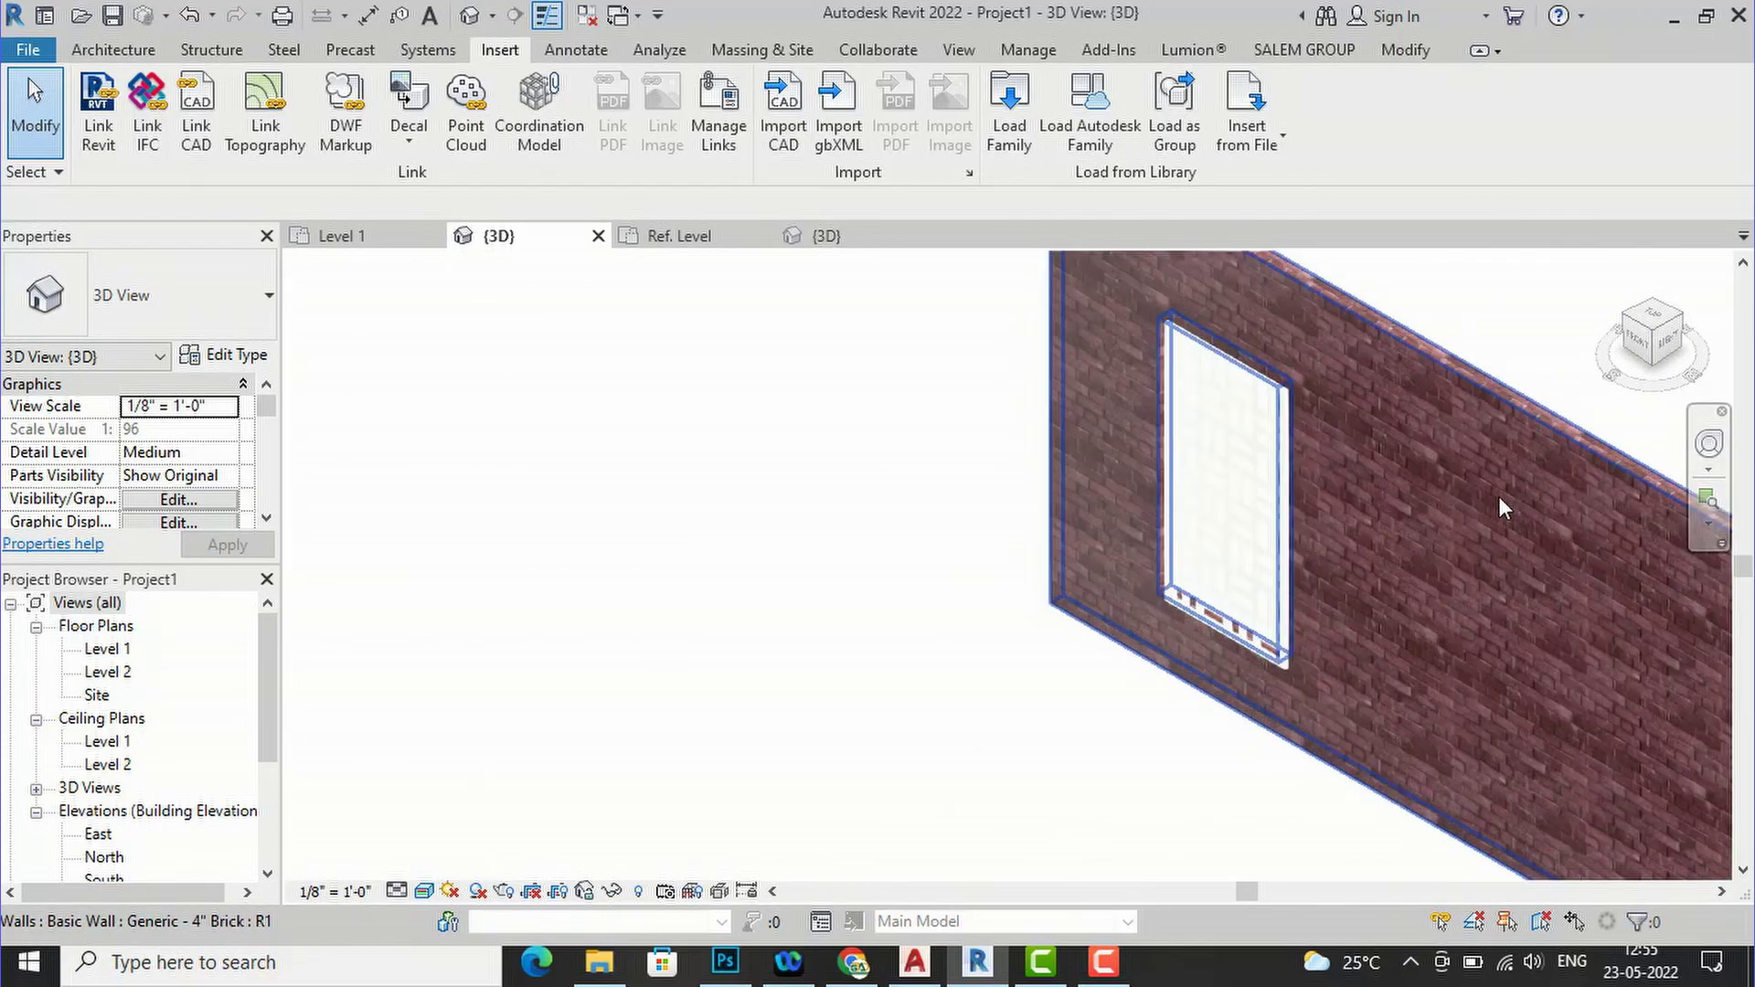